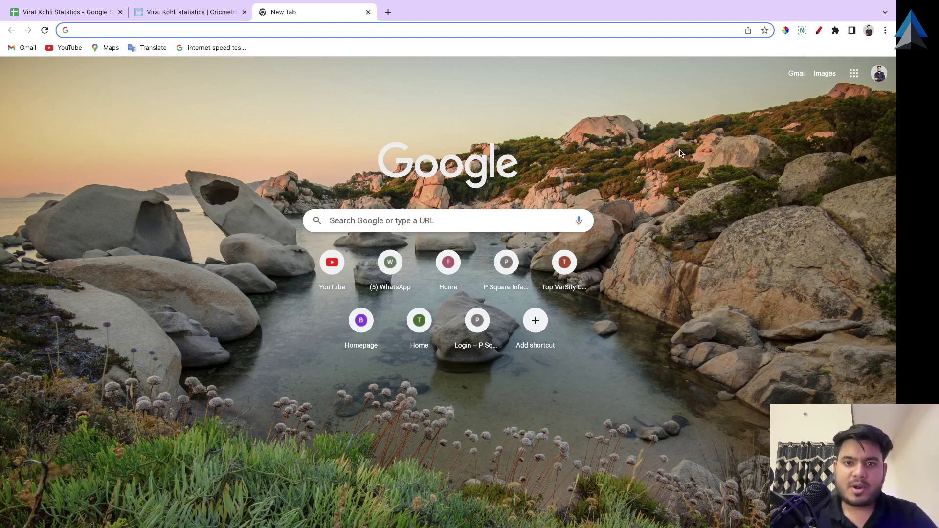
Open Google Sheets from the Google apps list and create a new blank spreadsheet
click(854, 74)
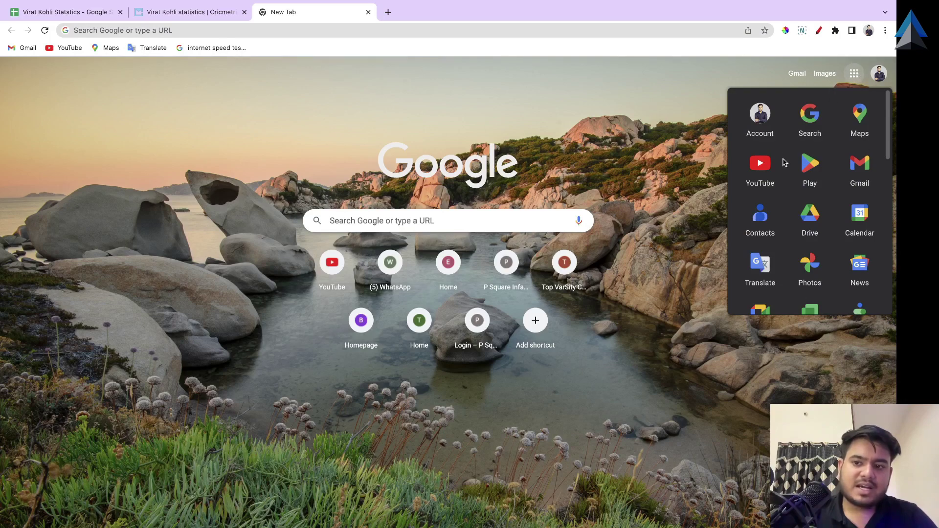
scroll(784, 163, down, 6)
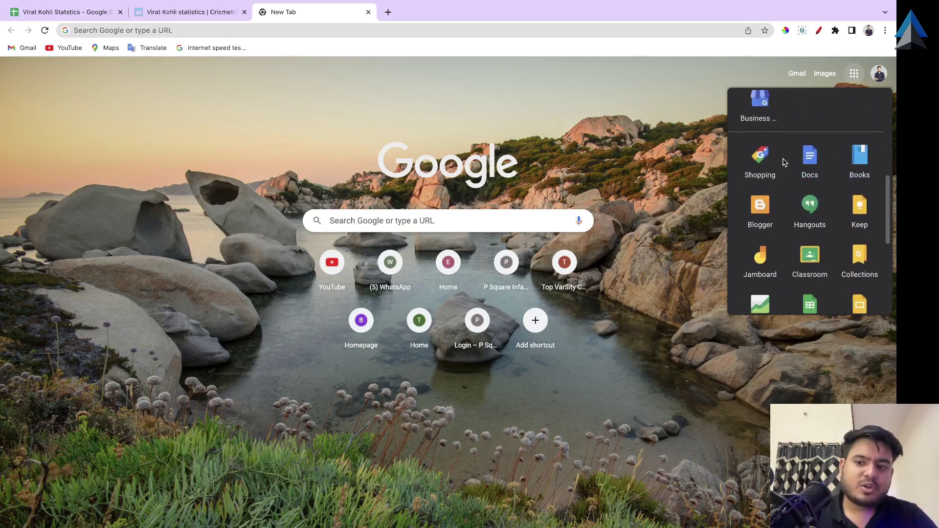
scroll(785, 163, down, 3)
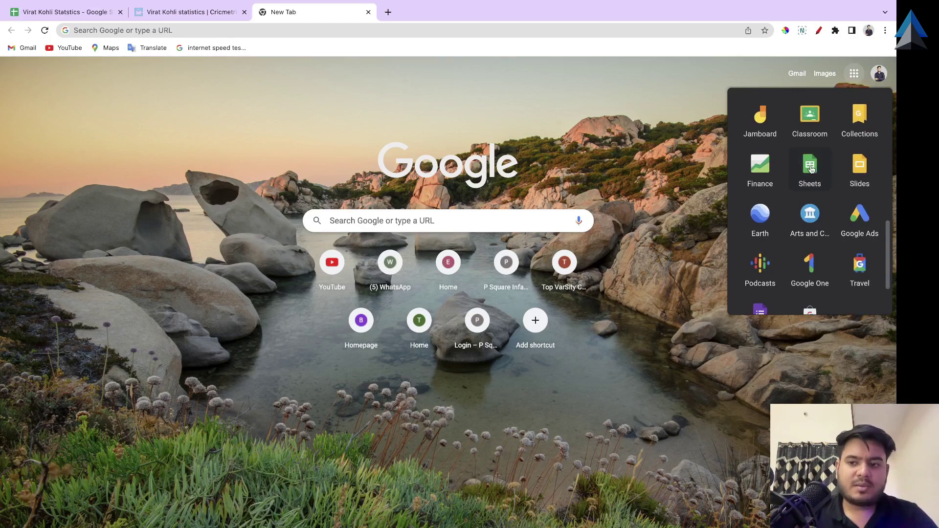
click(816, 175)
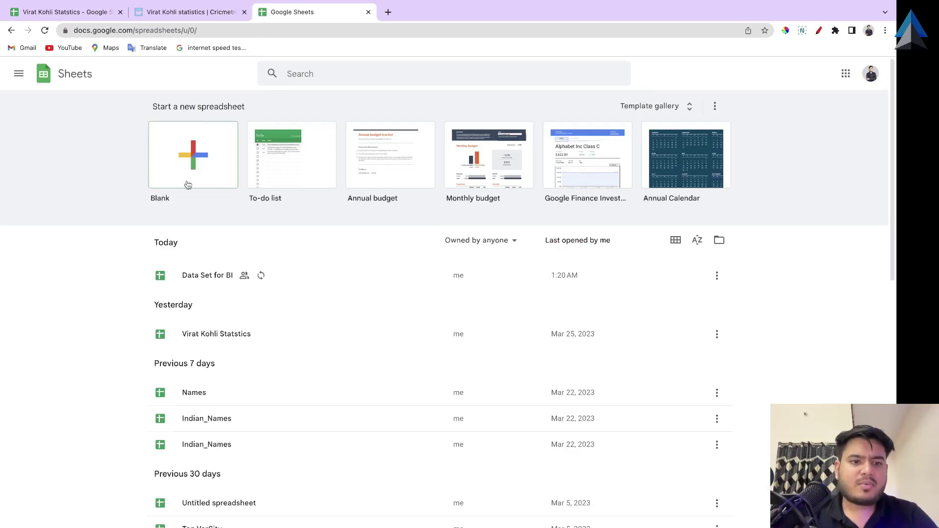
click(198, 142)
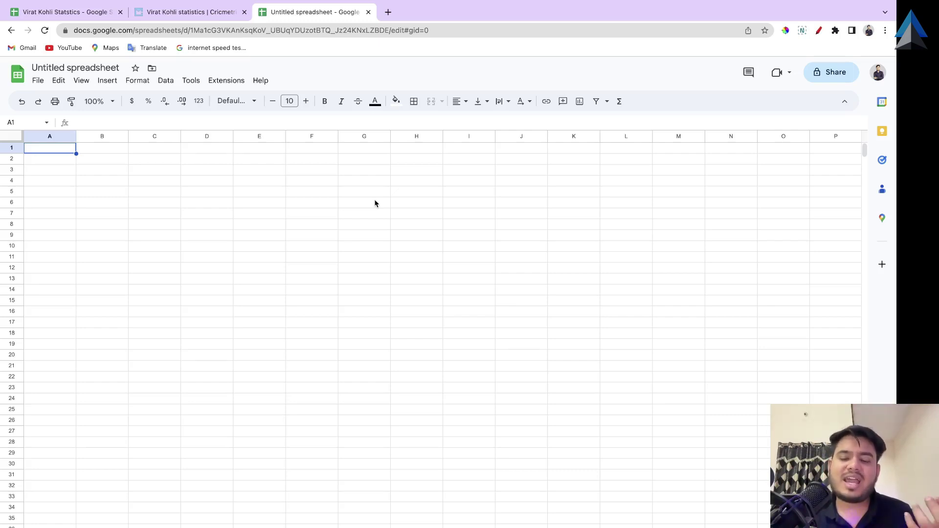
Rename the untitled spreadsheet as "Virat Kohli Statistics"
click(88, 69)
text(Virat Kohli Statistics)
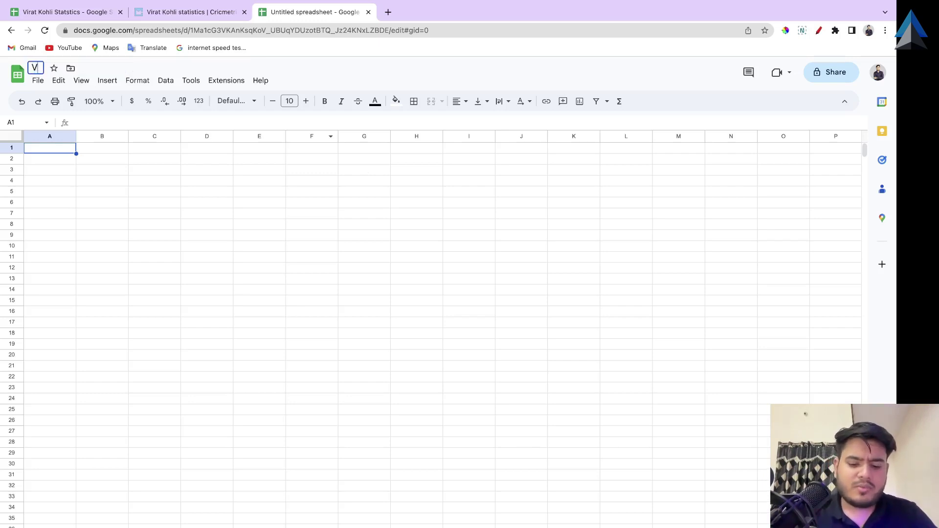
key(Return)
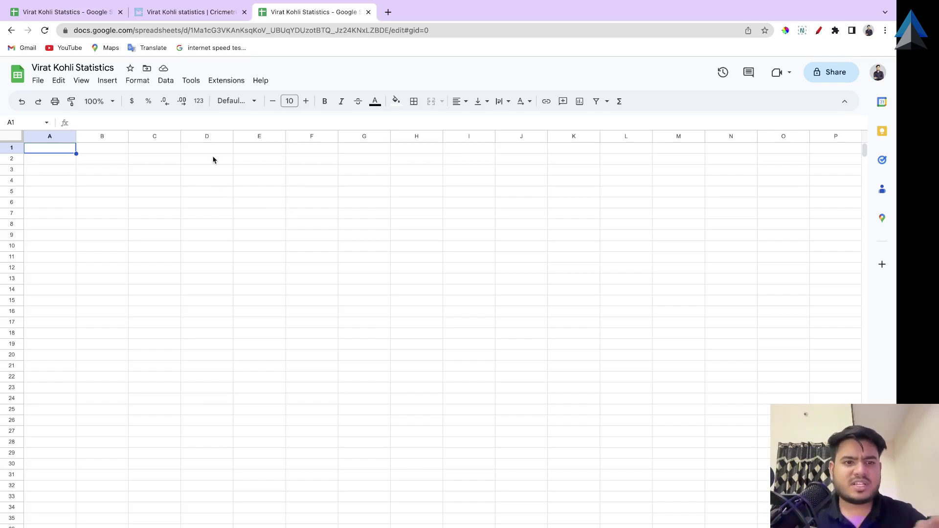
Switch to the Cricmetric page and look through Virat Kohli's full statistics page from beginning to end
click(195, 7)
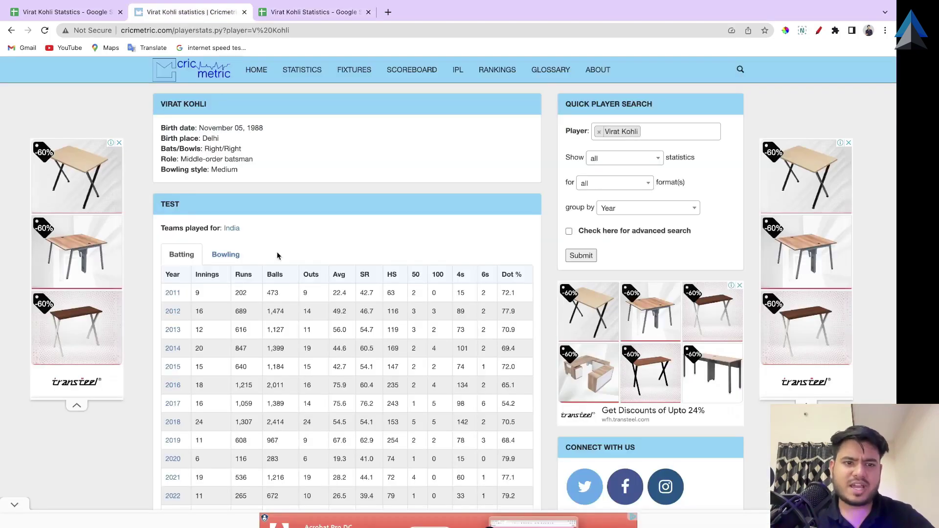
scroll(276, 255, down, 4)
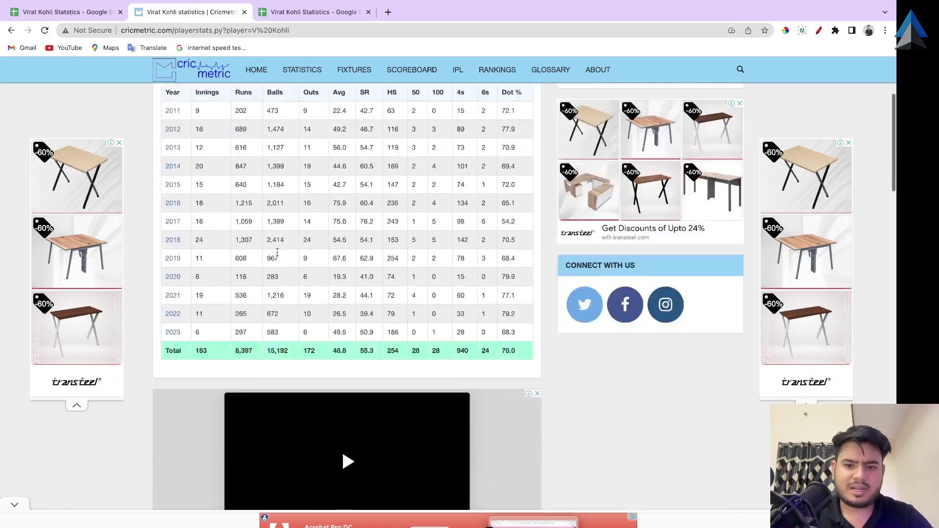
scroll(275, 251, up, 4)
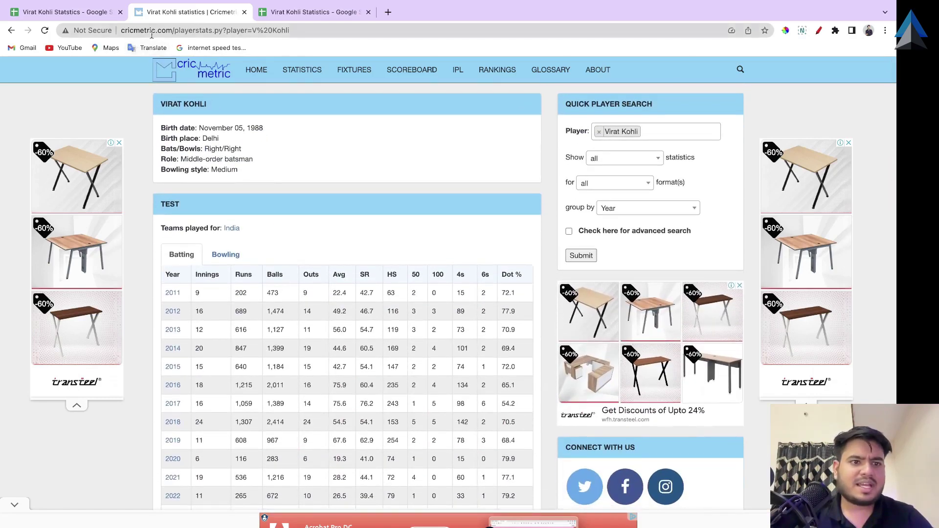
scroll(335, 250, down, 15)
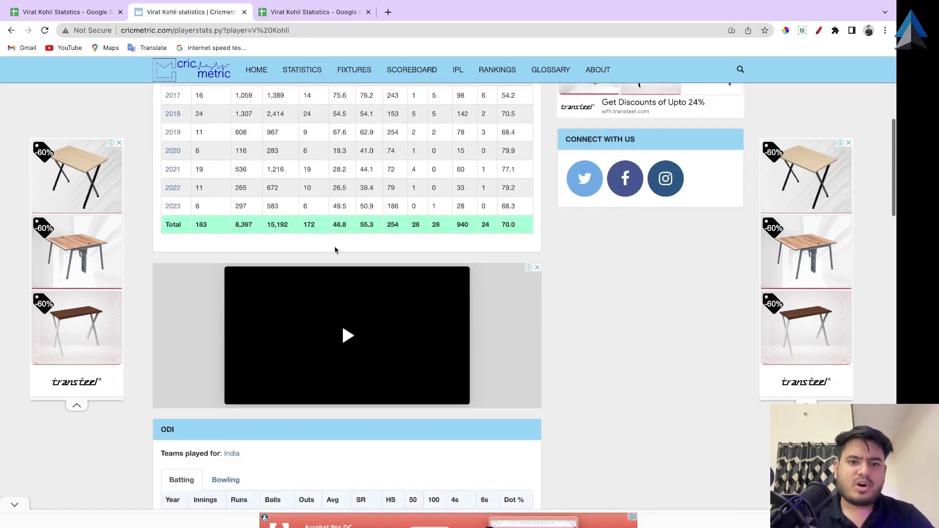
scroll(335, 249, down, 14)
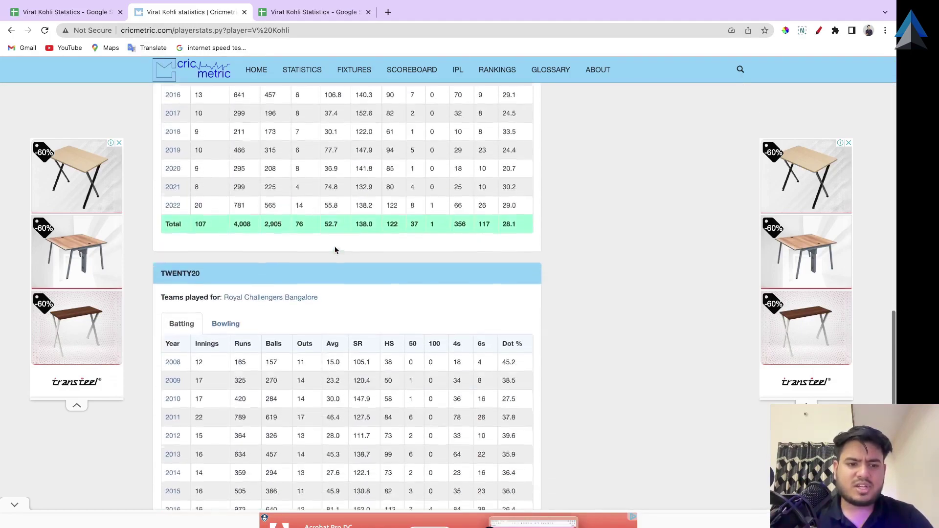
scroll(335, 250, down, 9)
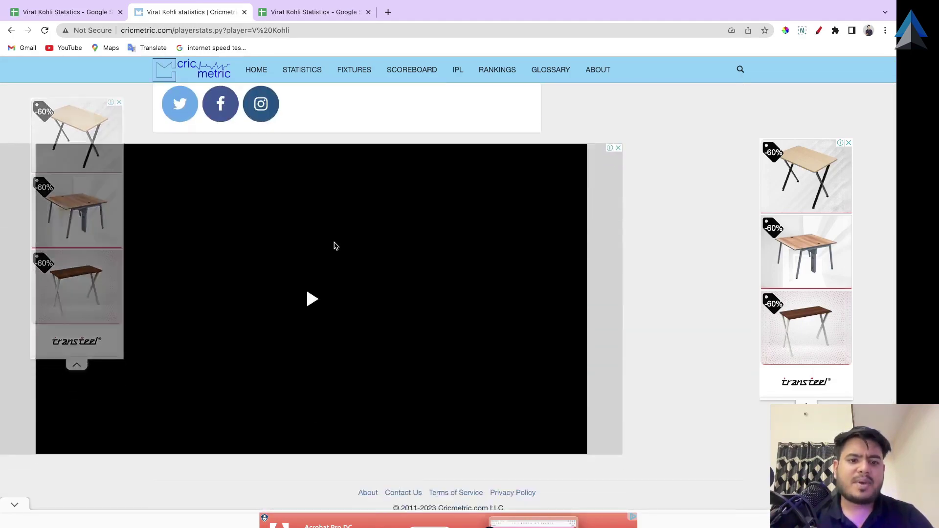
scroll(335, 250, up, 20)
scroll(335, 246, up, 15)
scroll(335, 246, down, 4)
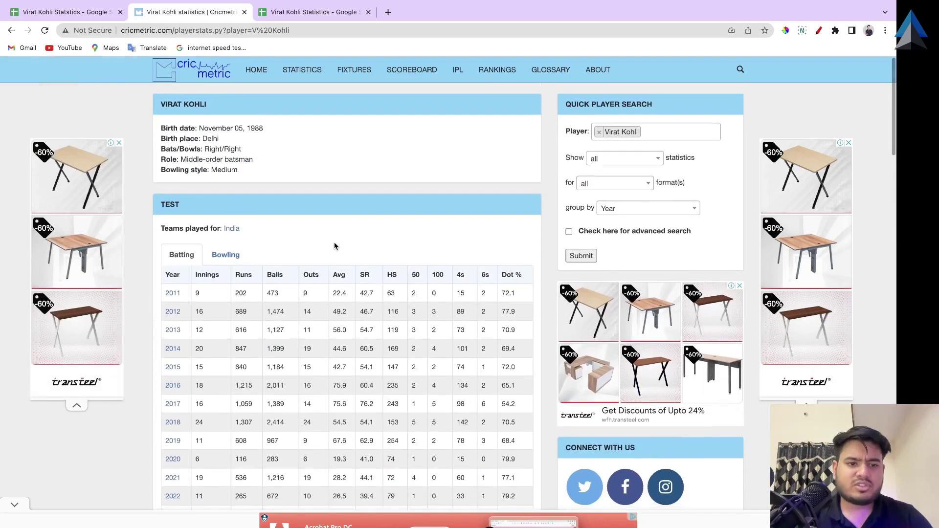
scroll(310, 258, down, 3)
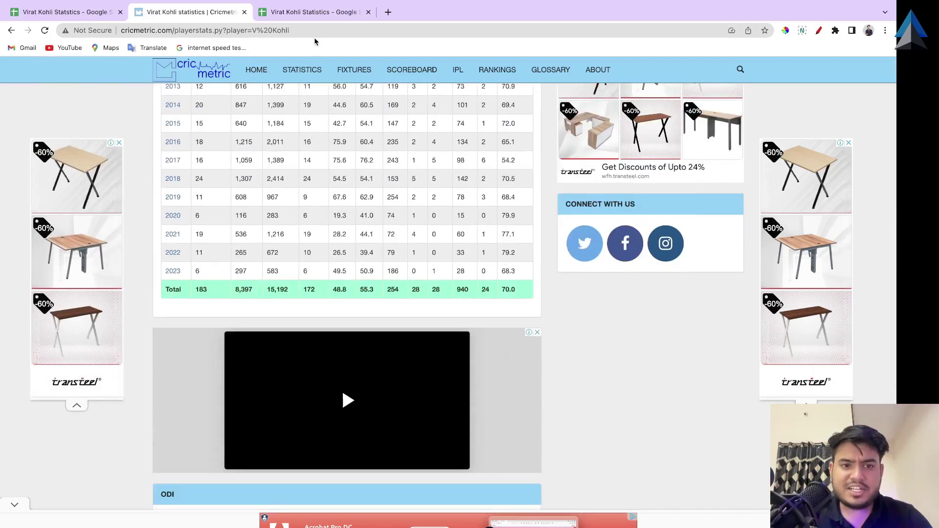
Examine the yearly batting tables for each format on the Cricmetric page: Test, ODI, T20I and Twenty20
scroll(299, 96, up, 4)
scroll(195, 235, down, 1)
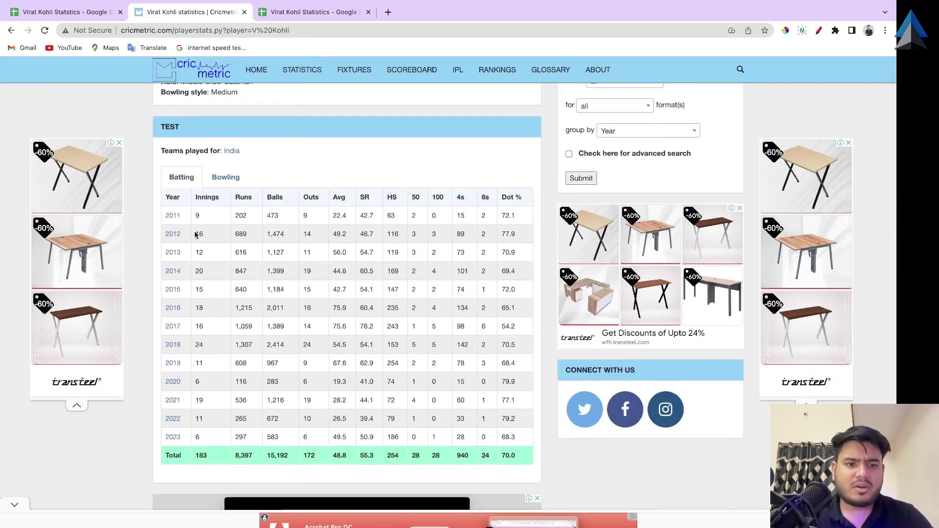
scroll(195, 235, down, 9)
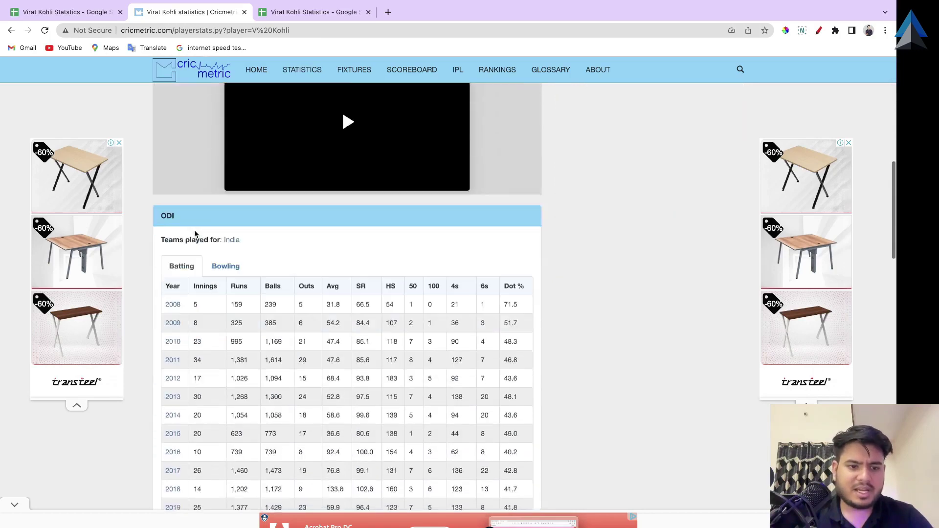
scroll(195, 234, up, 4)
scroll(194, 234, up, 5)
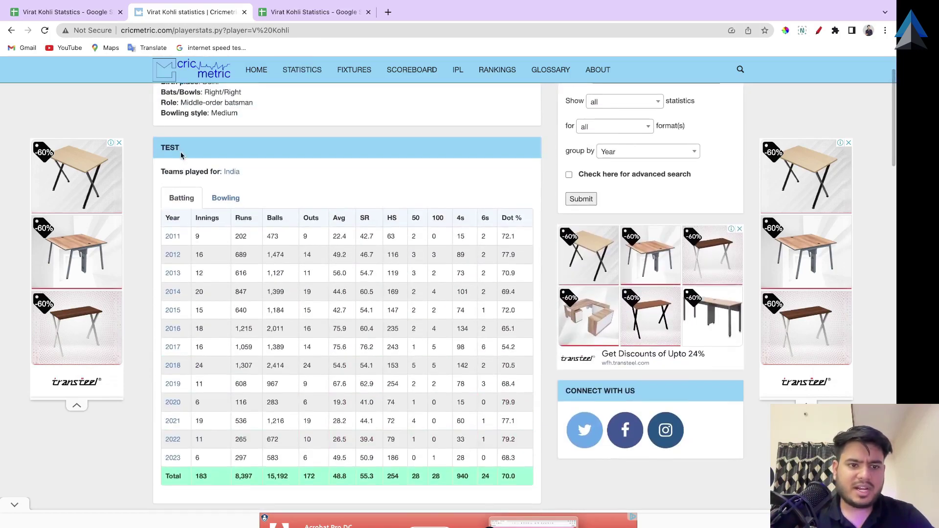
scroll(171, 195, down, 8)
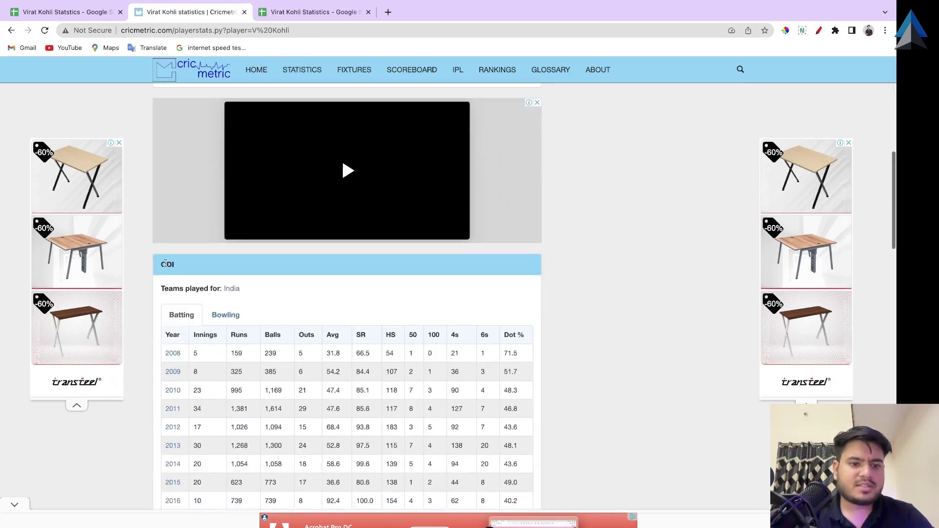
scroll(177, 271, down, 10)
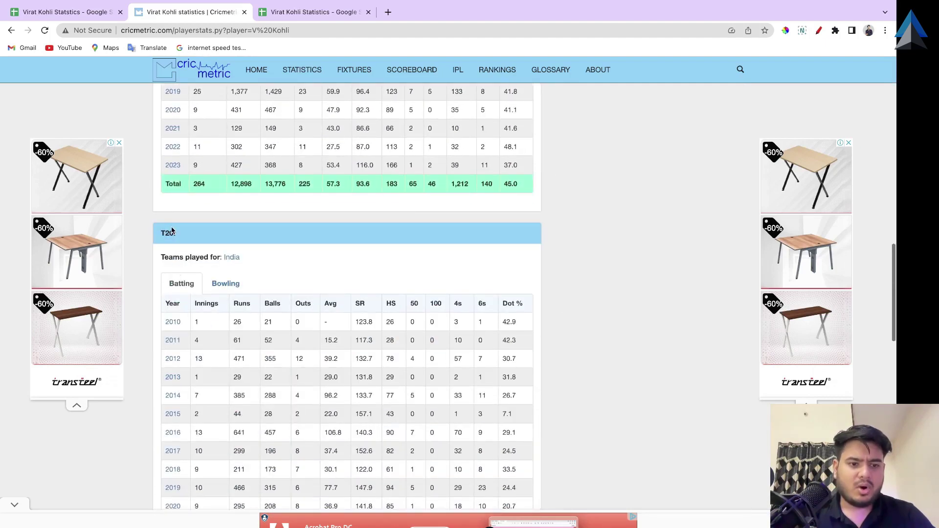
scroll(205, 234, down, 9)
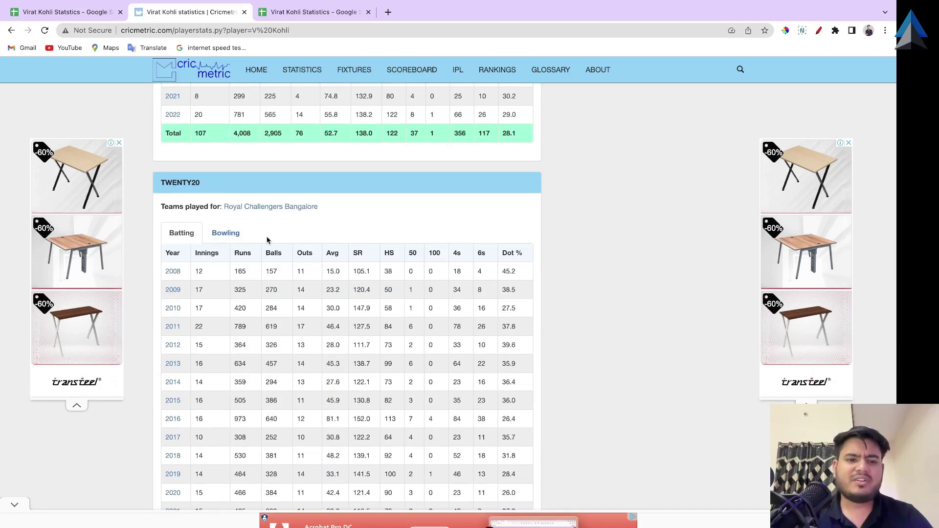
scroll(303, 231, up, 20)
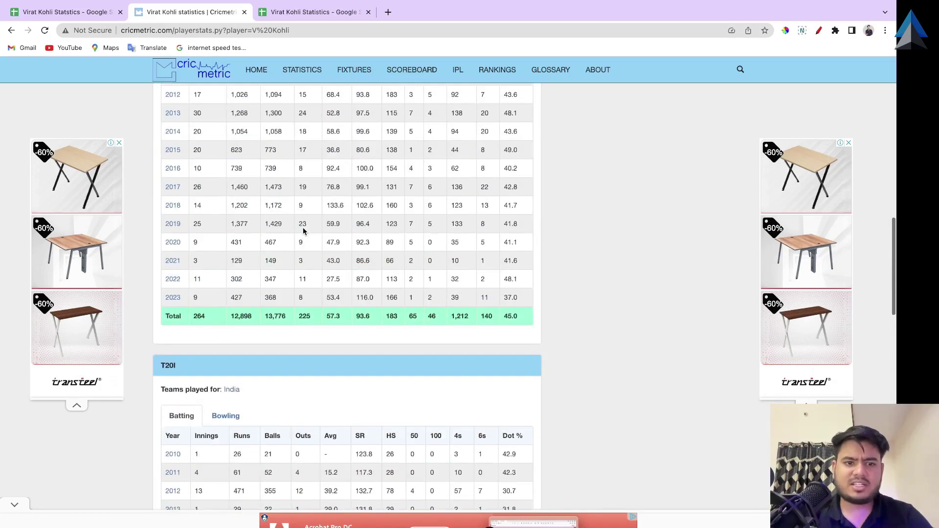
scroll(303, 231, up, 5)
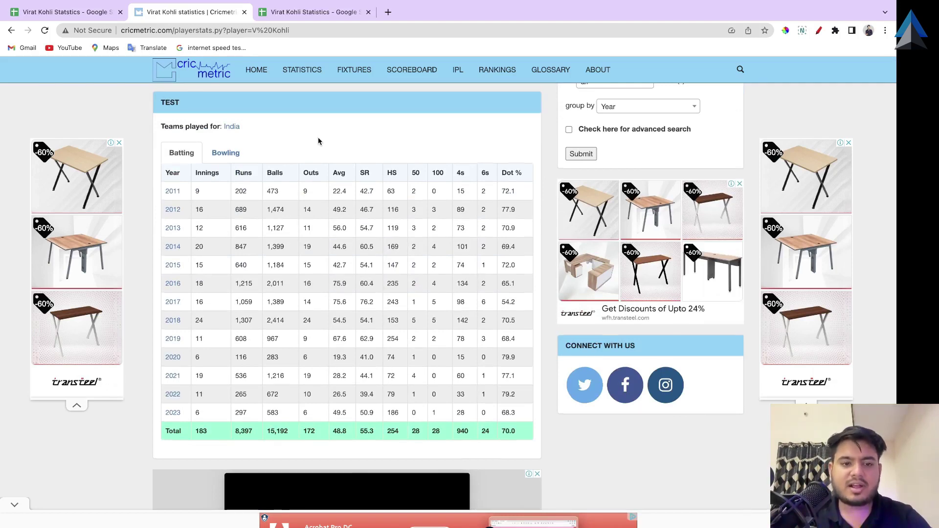
scroll(318, 141, down, 1)
scroll(318, 141, up, 1)
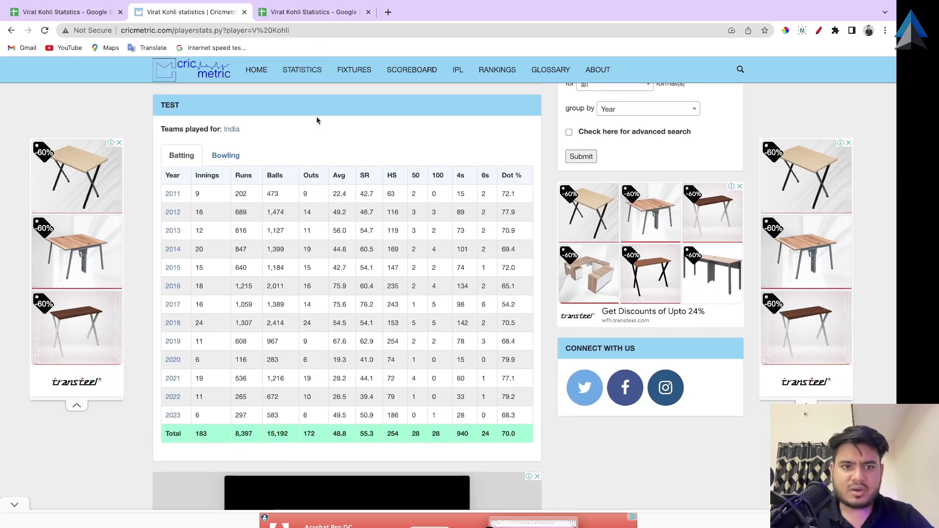
Try copying the whole Test batting table from Cricmetric into the new spreadsheet at cell A1, and undo the paste
click(319, 13)
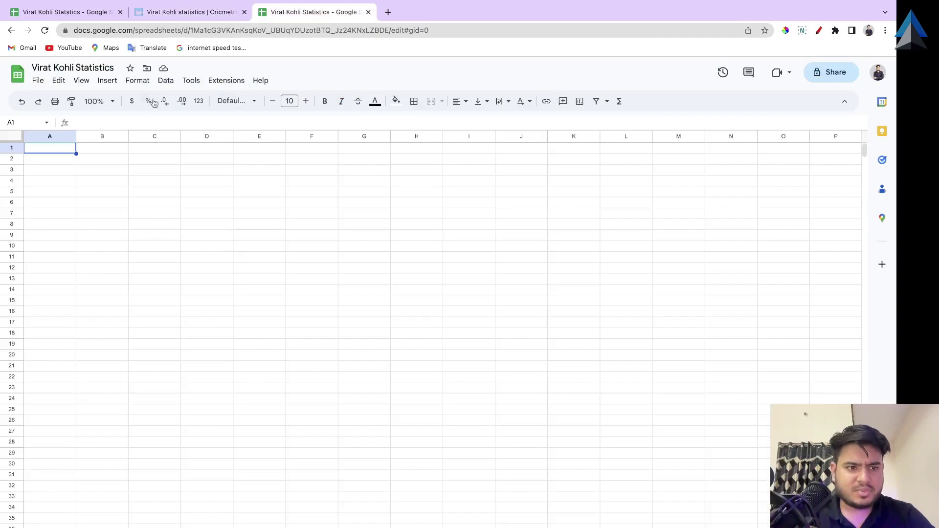
click(176, 11)
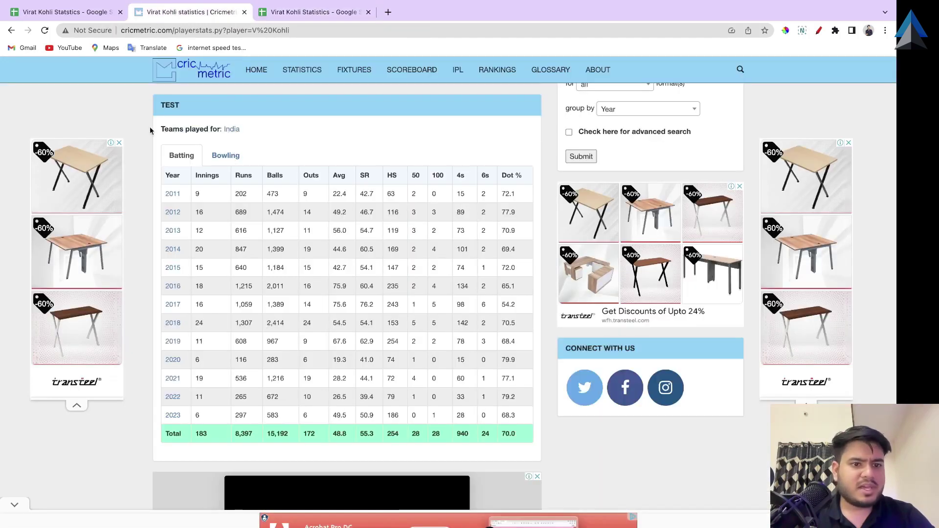
drag(162, 175, 511, 432)
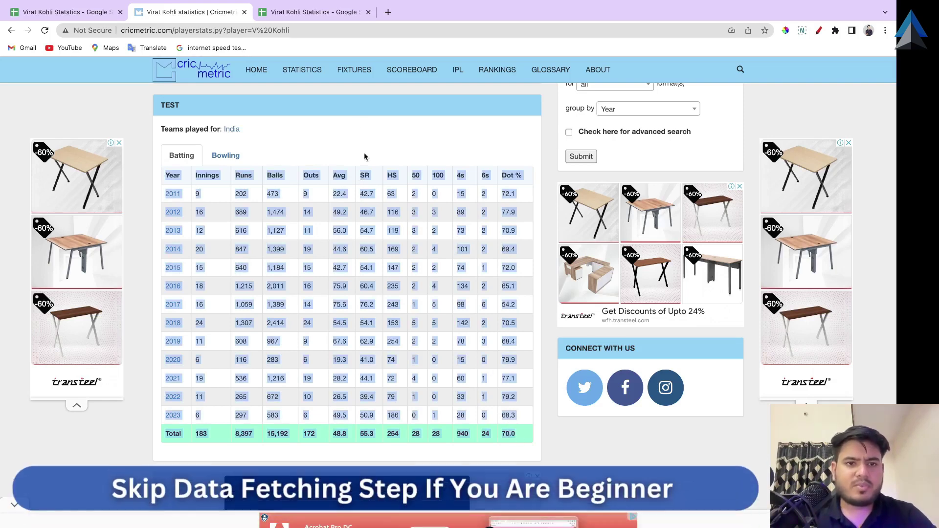
click(361, 12)
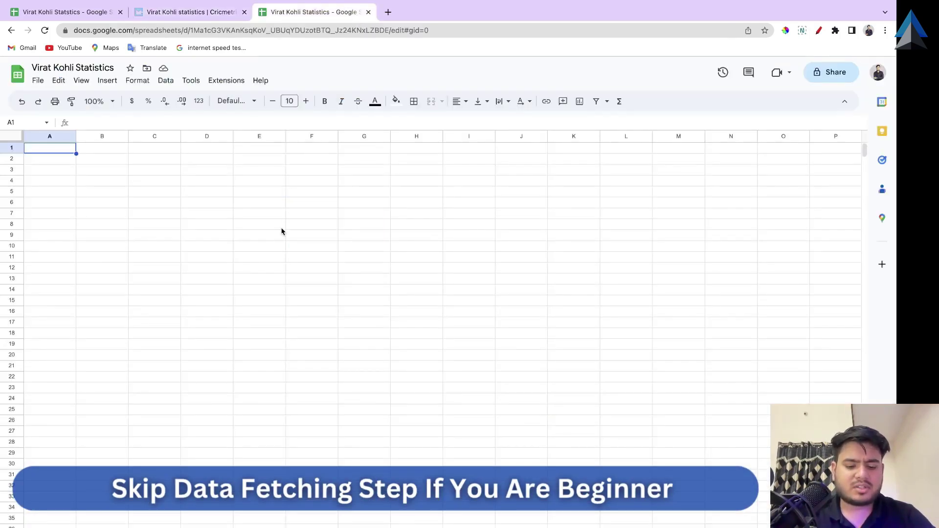
key(ctrl+v)
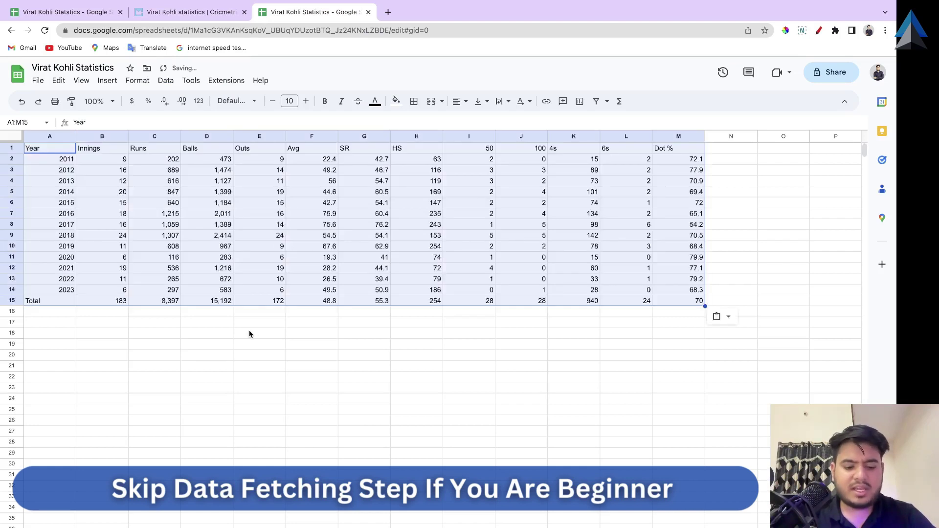
key(ctrl+z)
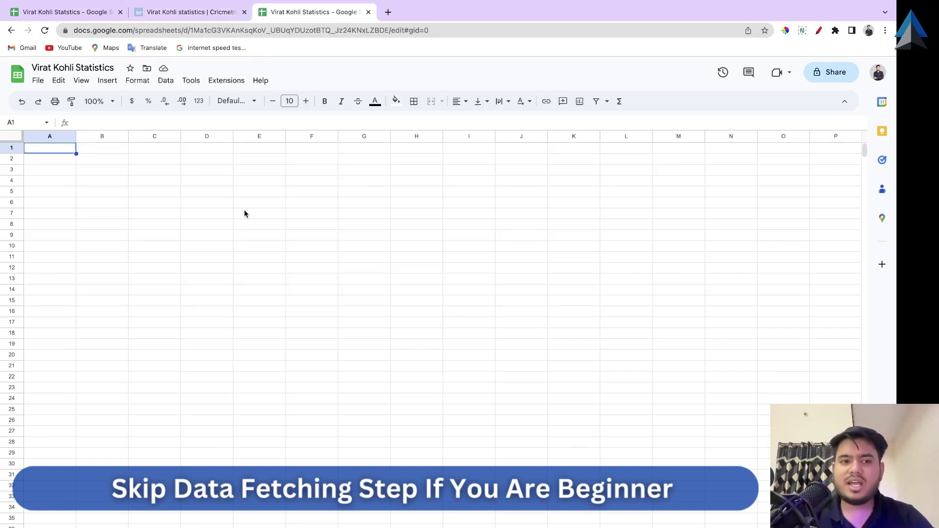
Start an IMPORTHTML formula in cell A1 of the Virat Kohli Statistics spreadsheet
click(232, 14)
click(287, 11)
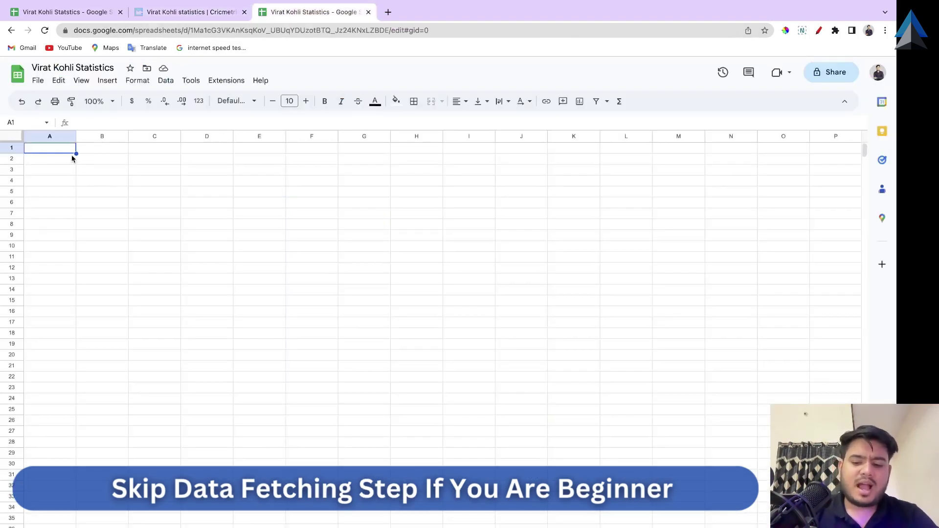
text(=)
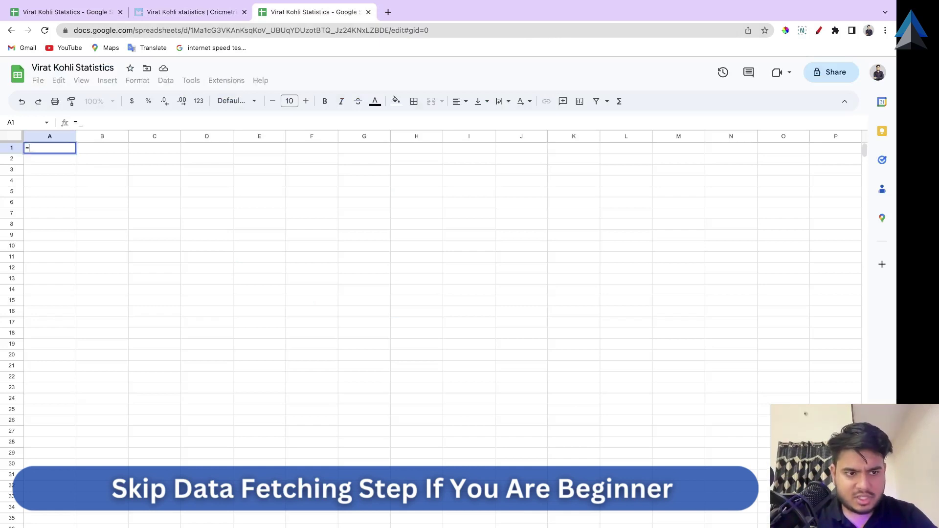
text(impoe)
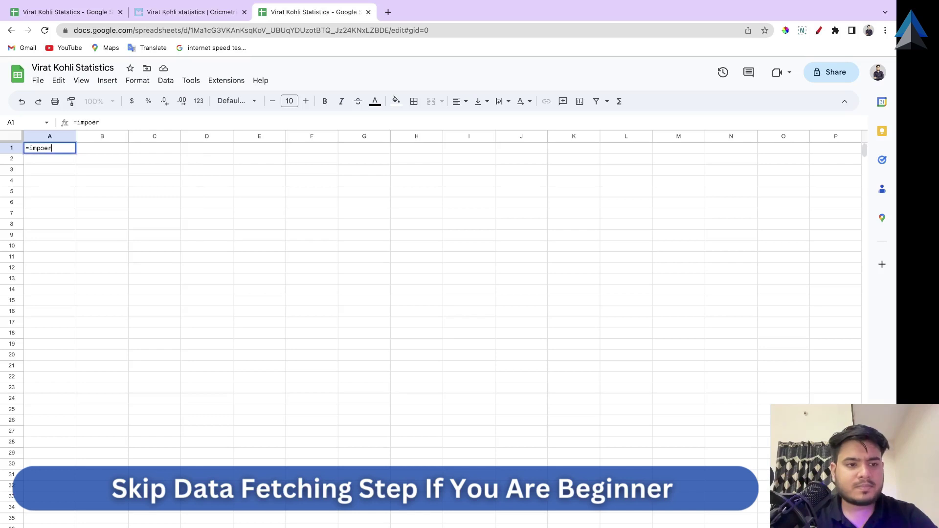
text(r)
key(BackSpace)
key(BackSpace)
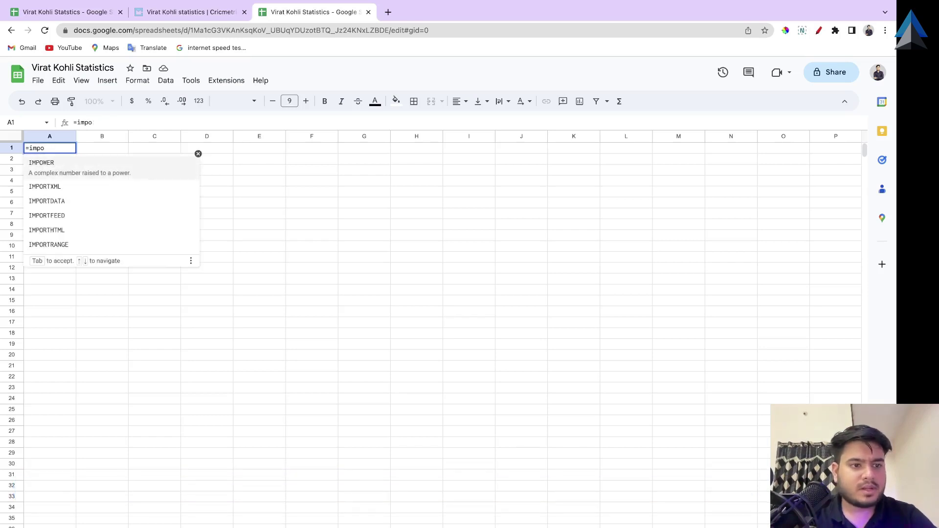
text(rt)
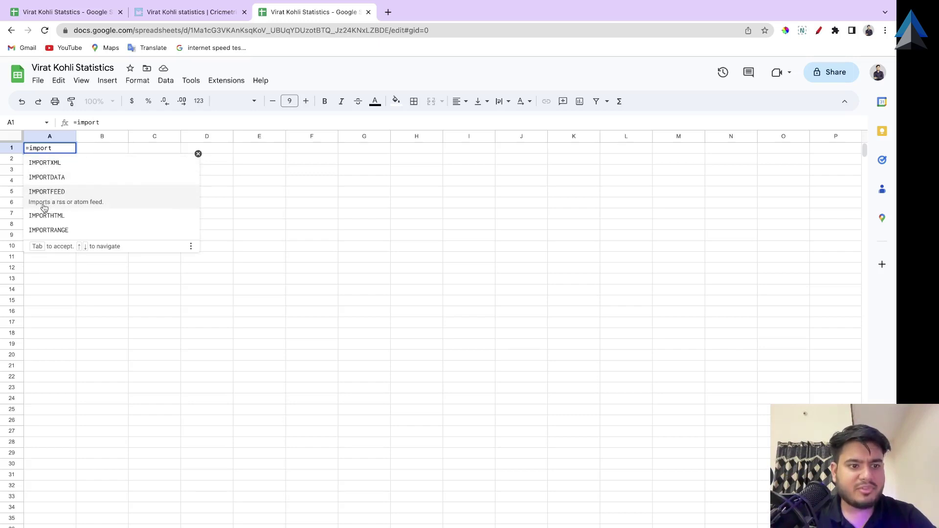
click(78, 211)
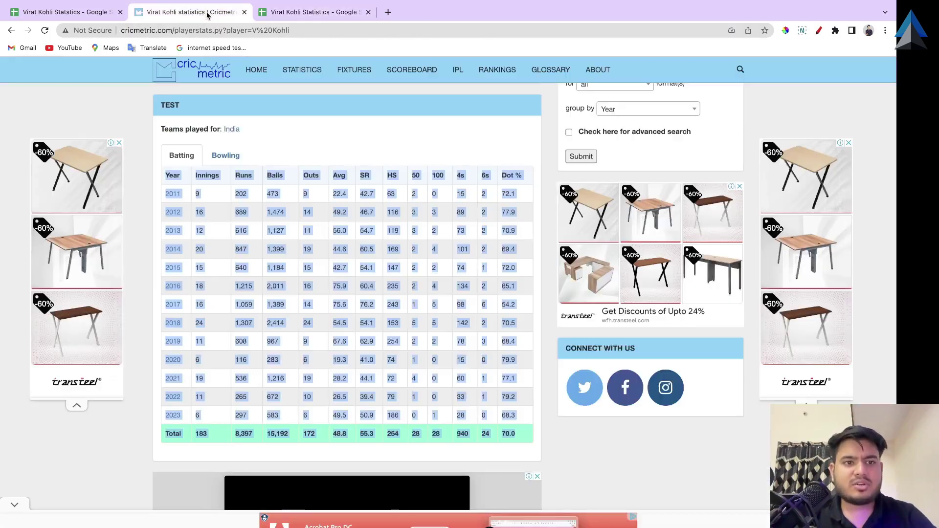
Copy the Cricmetric player page's web address into the IMPORTHTML formula as its URL, enclosed in double quotes
click(208, 17)
click(207, 30)
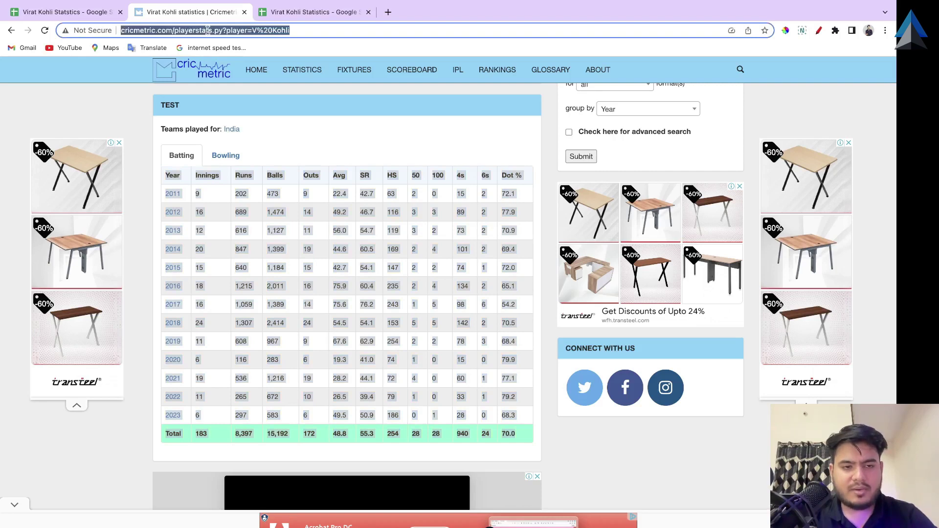
key(ctrl+c)
click(269, 11)
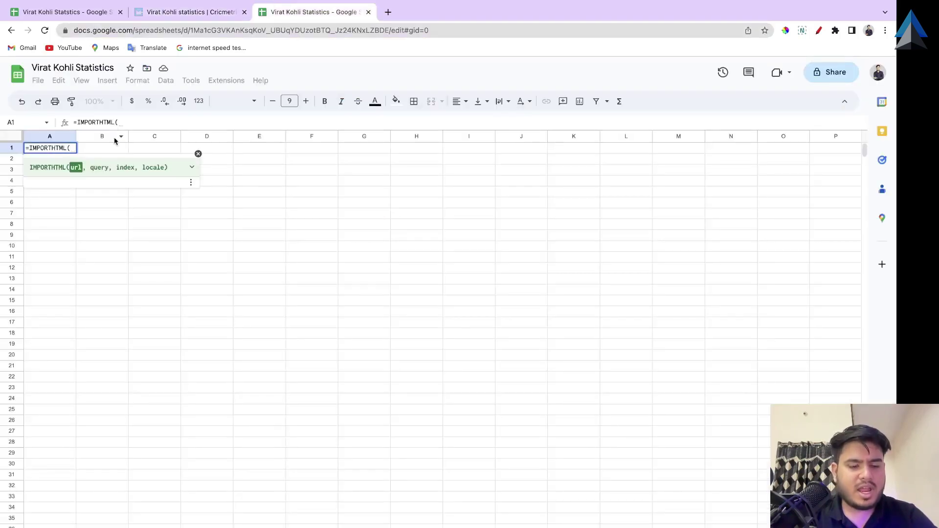
key(ctrl+v)
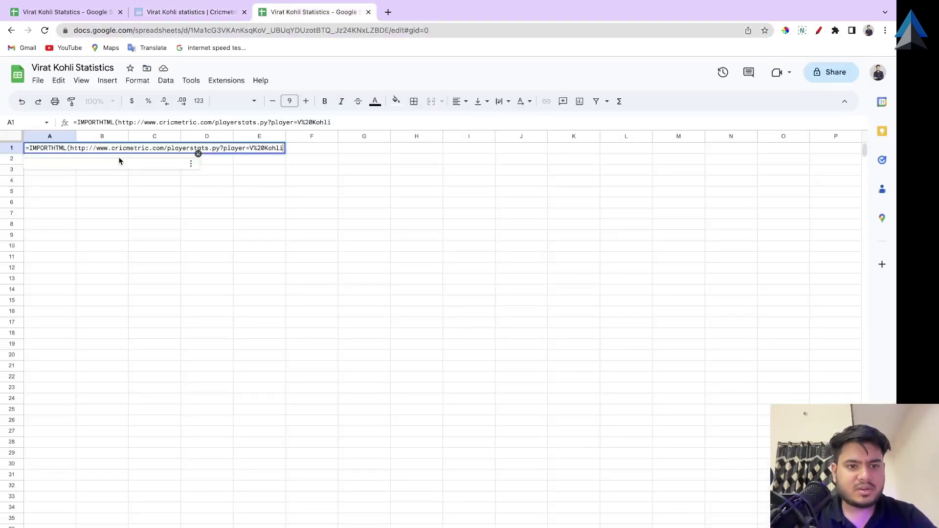
click(69, 148)
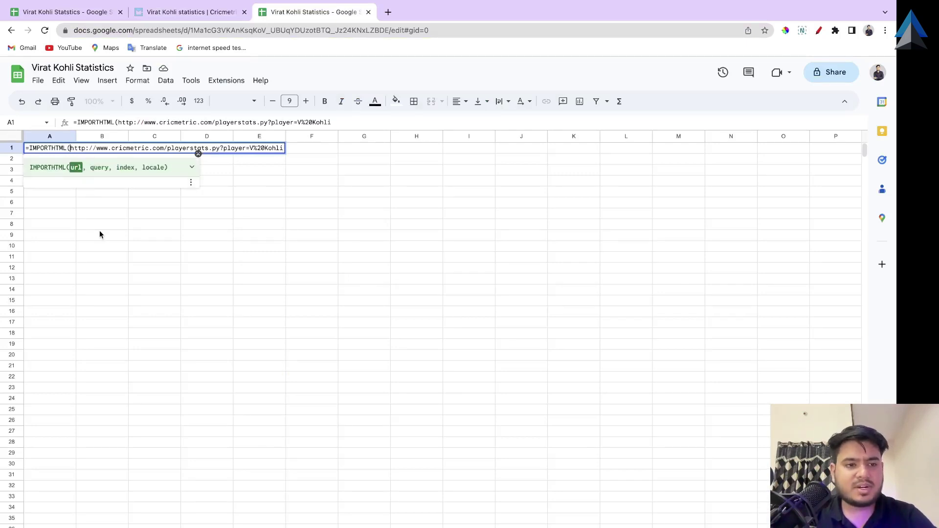
text(")
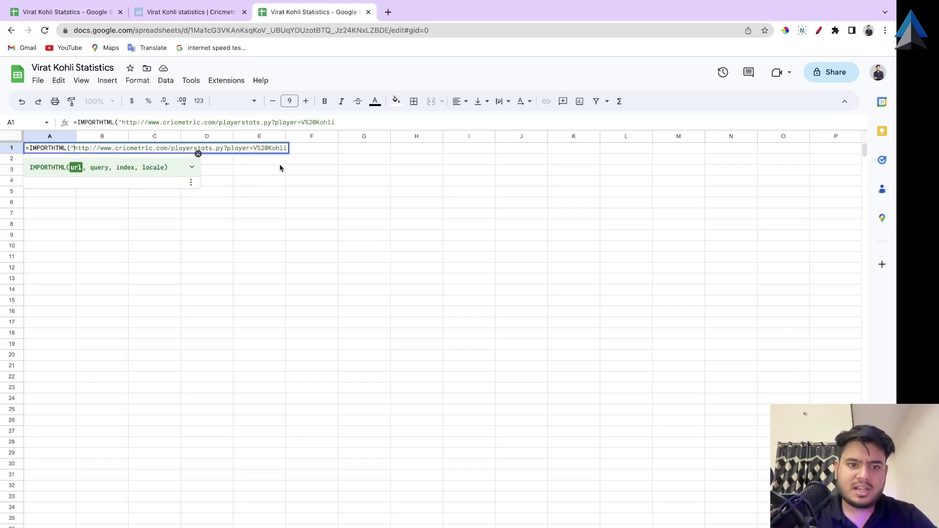
text(")
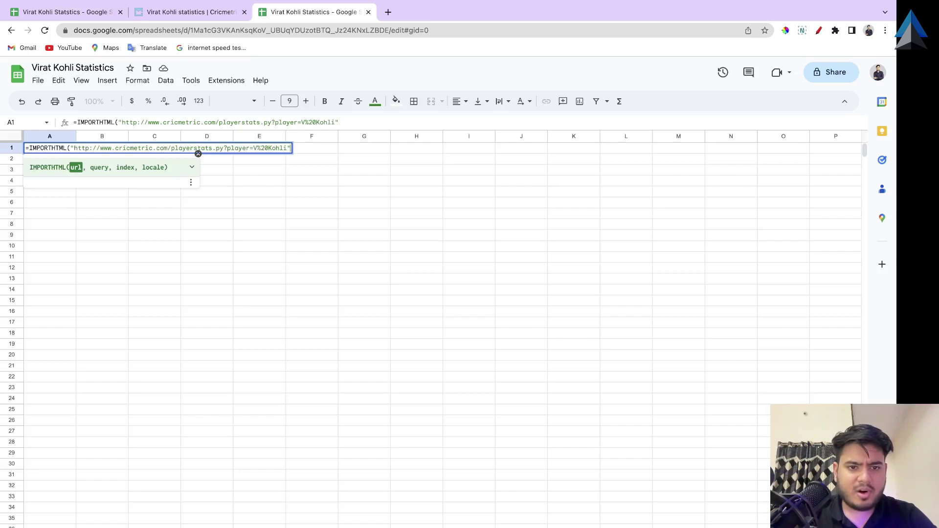
Complete the IMPORTHTML formula with the query "table" and run it without an index
text(, ")
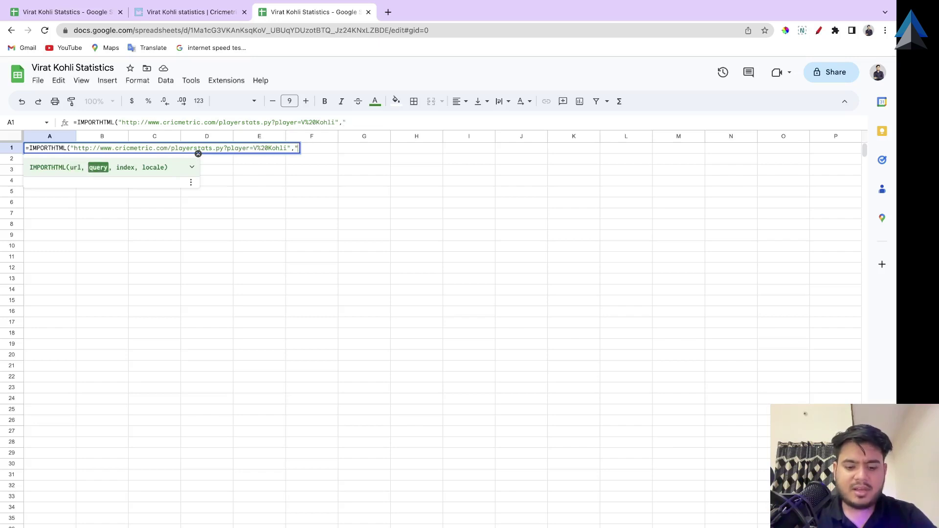
text(tabl)
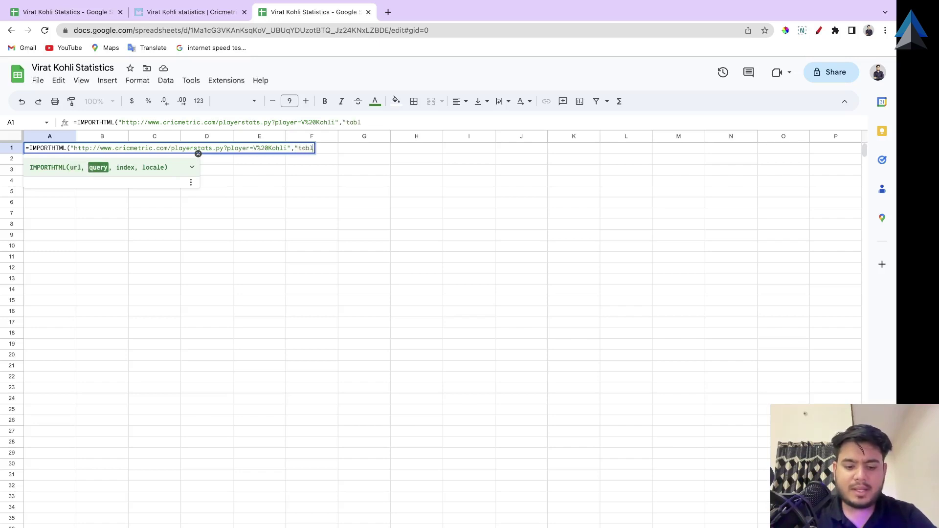
text(e")
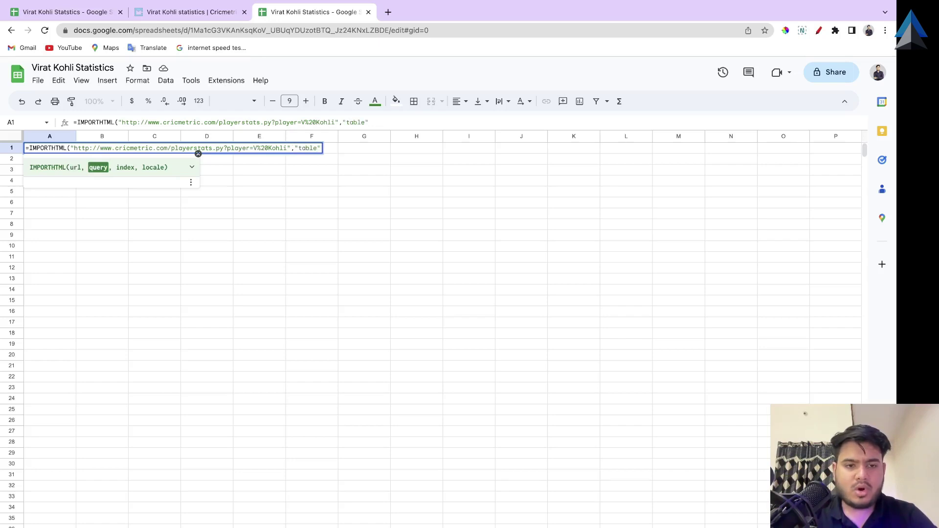
text())
key(Return)
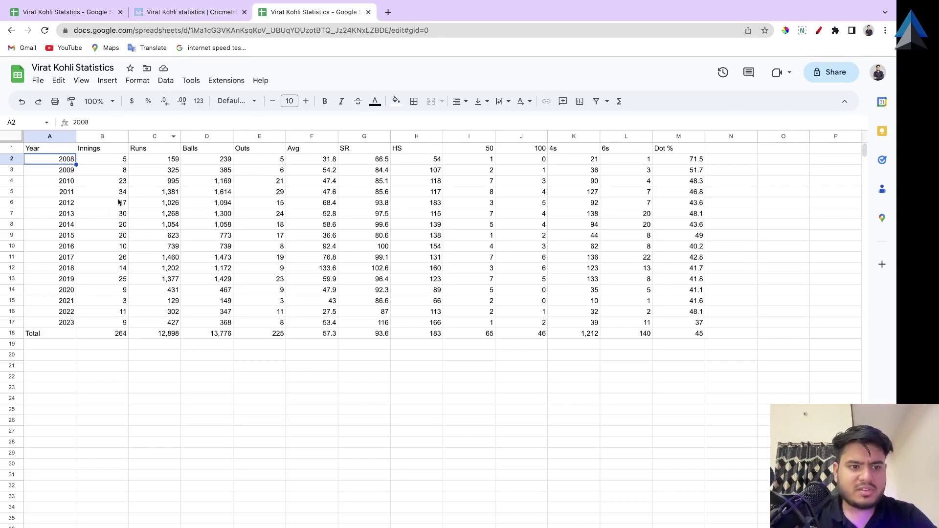
Compare the imported table with Cricmetric's Test and ODI batting tables, and add index 1 to the IMPORTHTML formula in A1
click(90, 160)
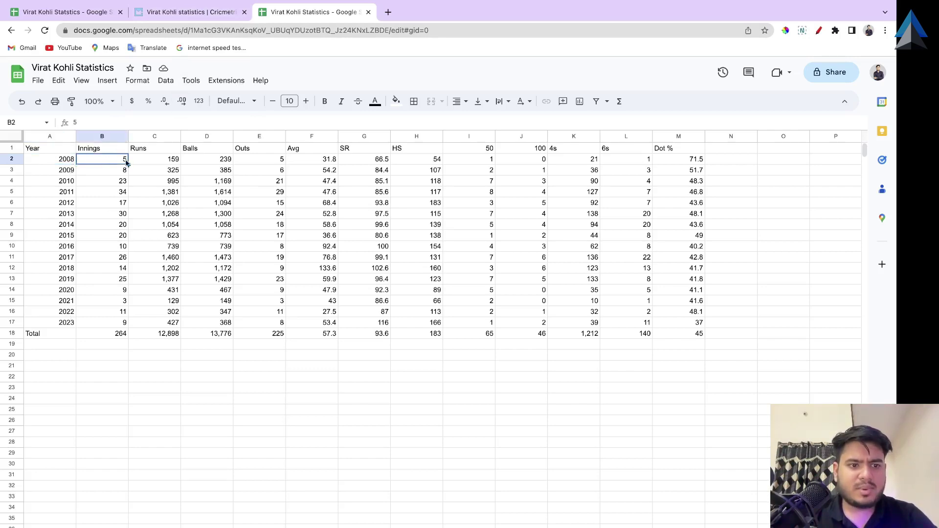
click(200, 13)
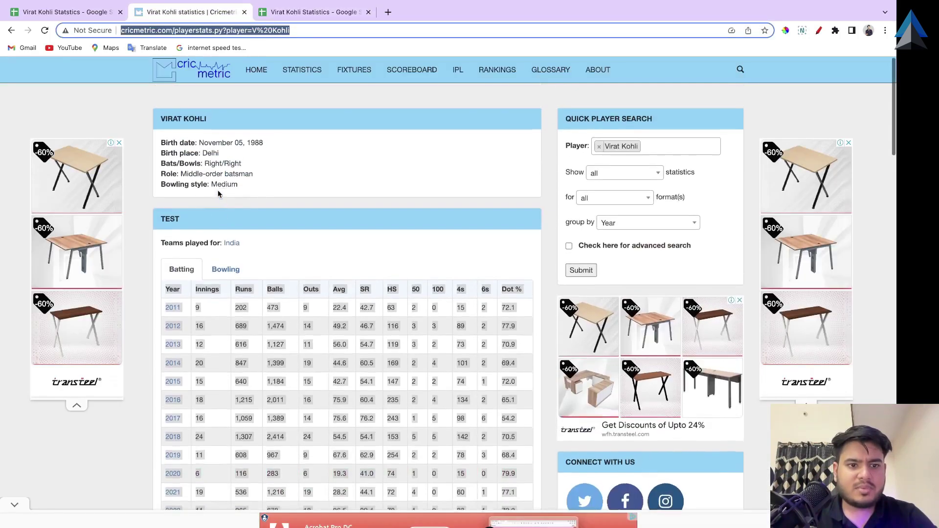
scroll(260, 233, down, 13)
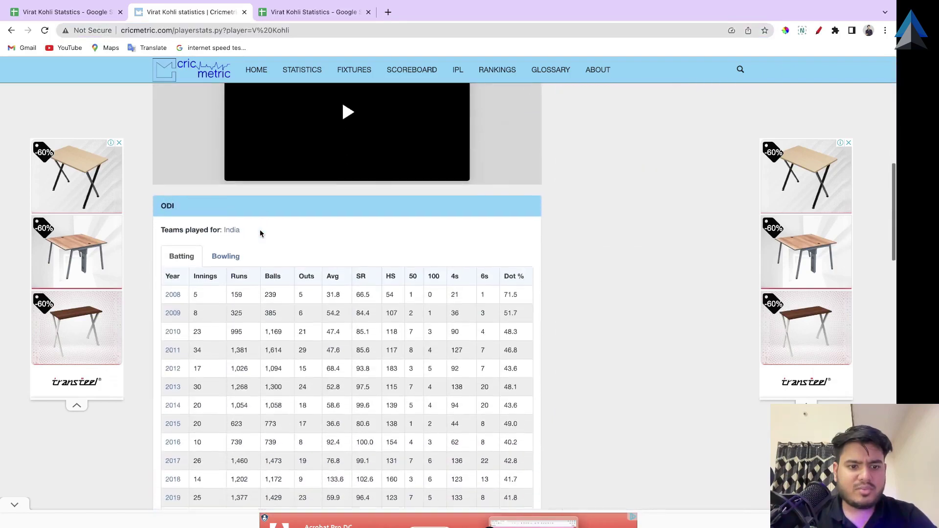
scroll(197, 138, up, 1)
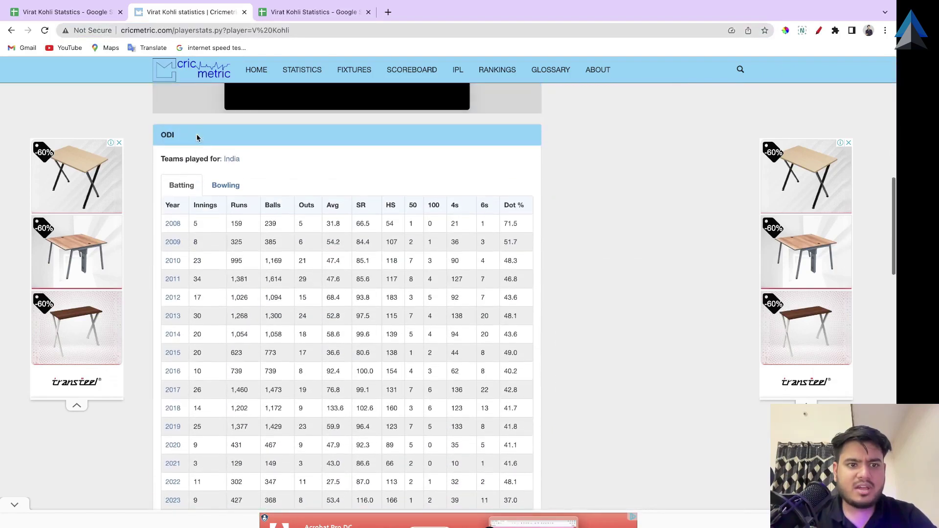
scroll(268, 174, down, 14)
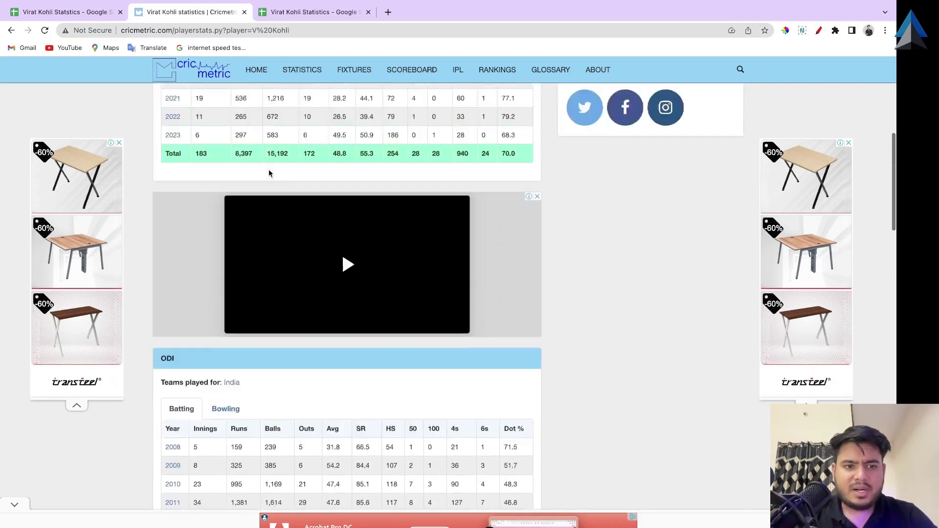
scroll(269, 173, up, 1)
click(295, 12)
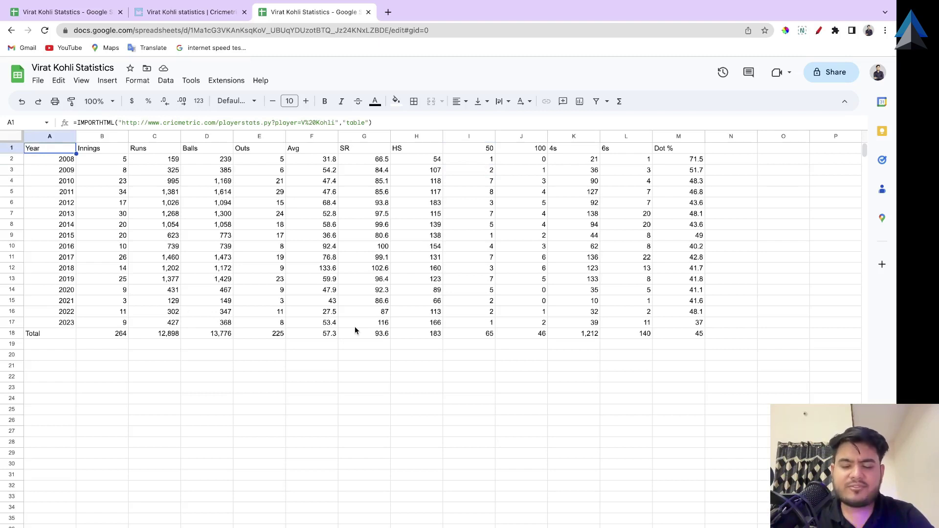
click(369, 122)
text(,1)
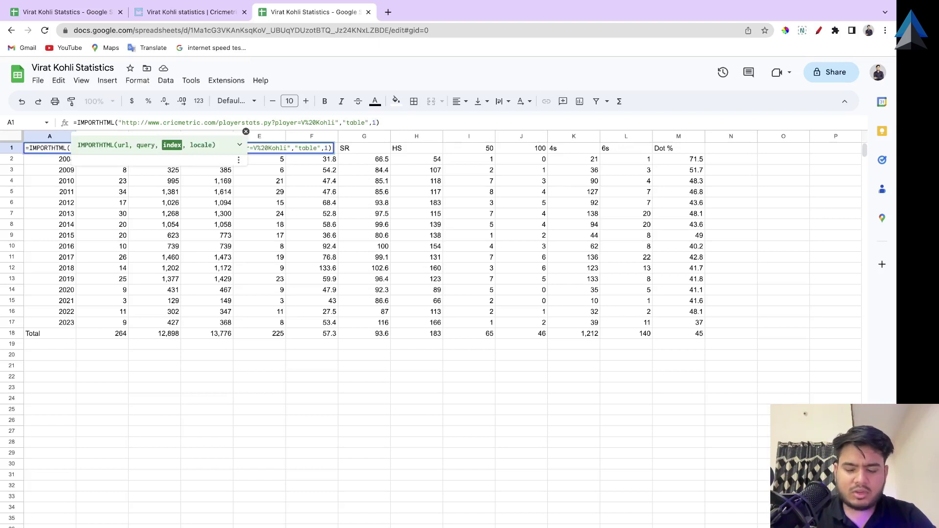
key(Return)
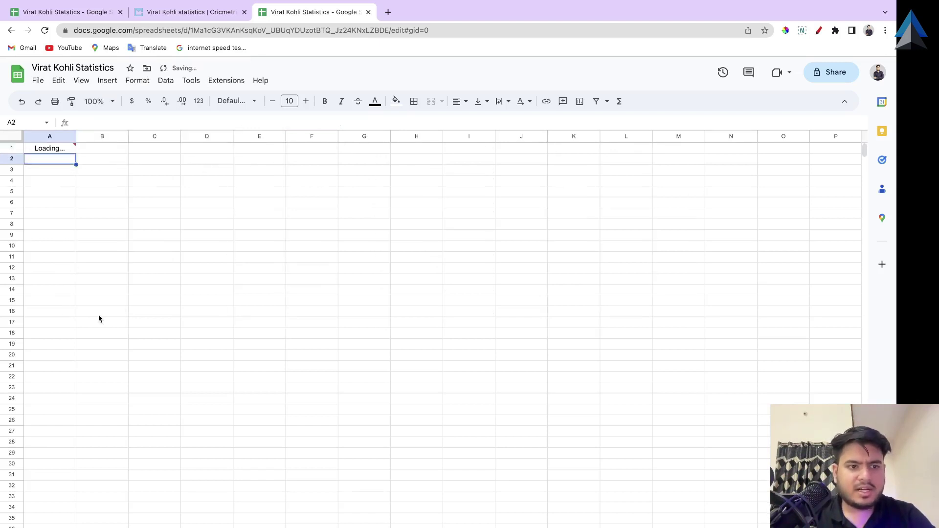
Check the reimported table in the sheet against the Test batting table on the Cricmetric page
click(113, 162)
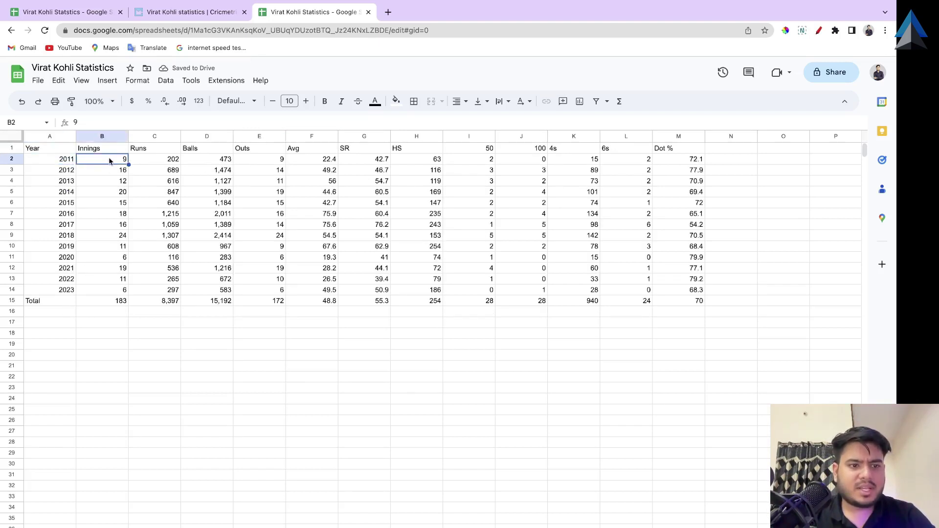
click(190, 14)
scroll(223, 187, up, 3)
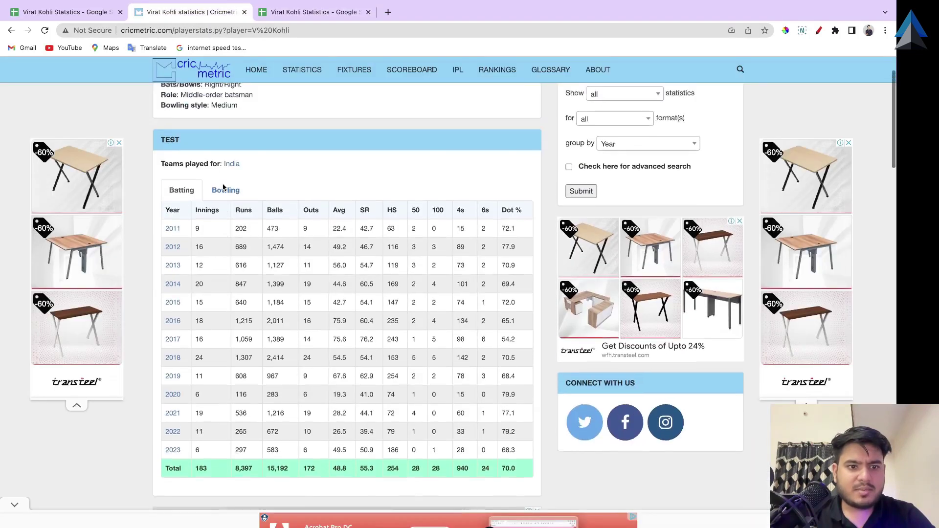
scroll(224, 187, down, 3)
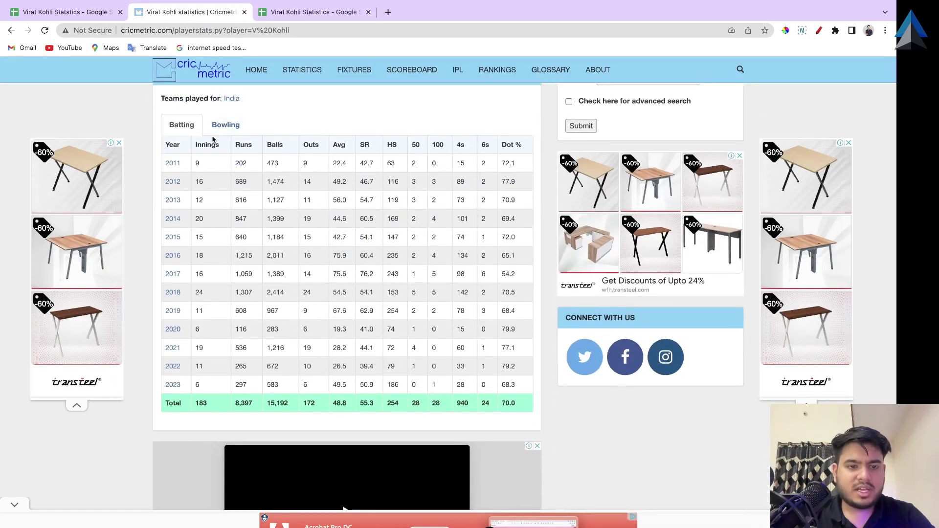
scroll(214, 141, up, 2)
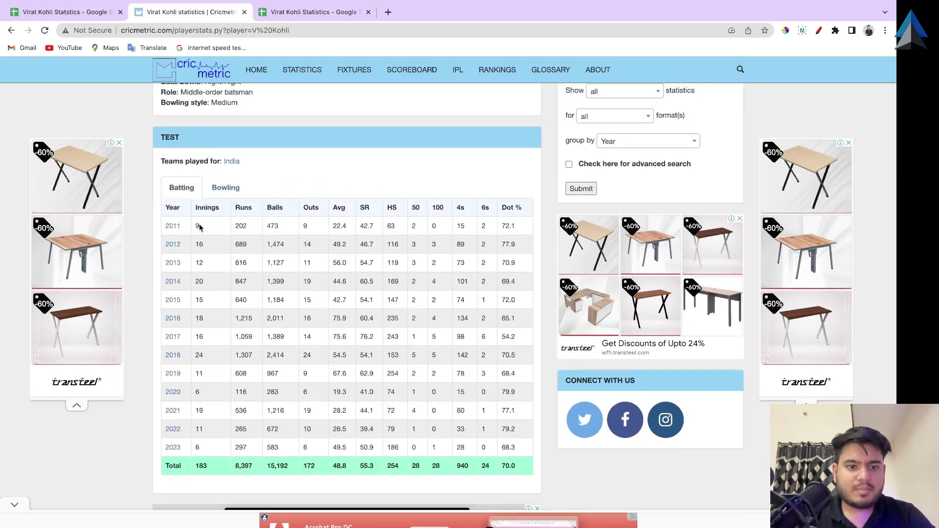
click(303, 13)
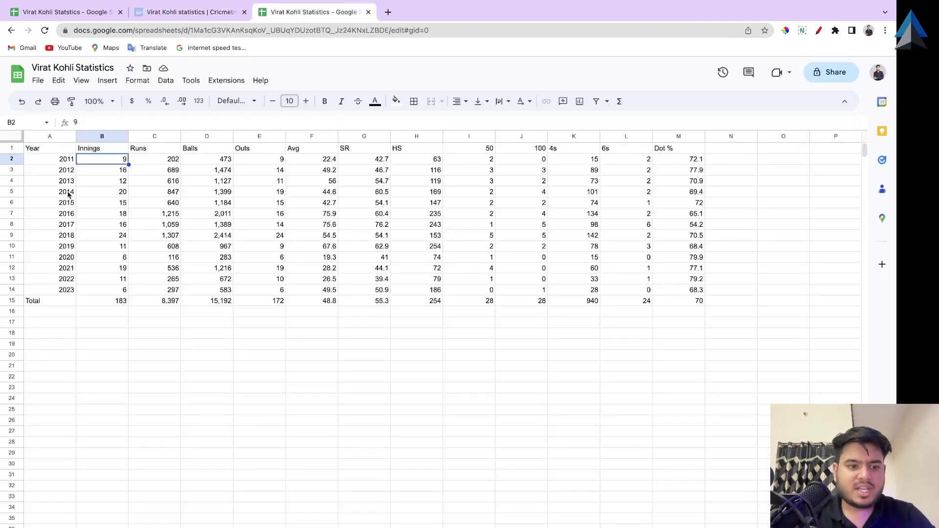
mouse_move(54, 152)
mouse_down()
mouse_move(602, 335)
mouse_move(690, 311)
mouse_up()
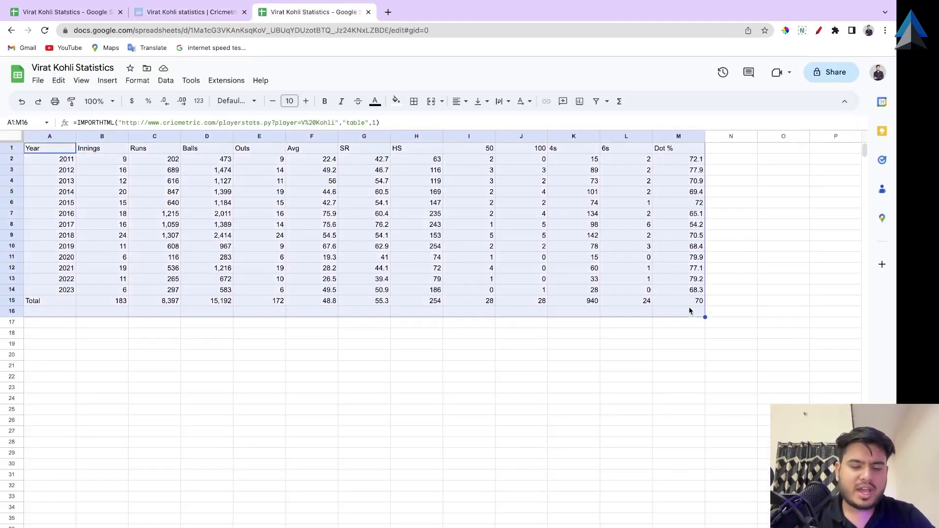
Copy the IMPORTHTML formula from cell A1 into cell A18, below the Test batting table
click(51, 337)
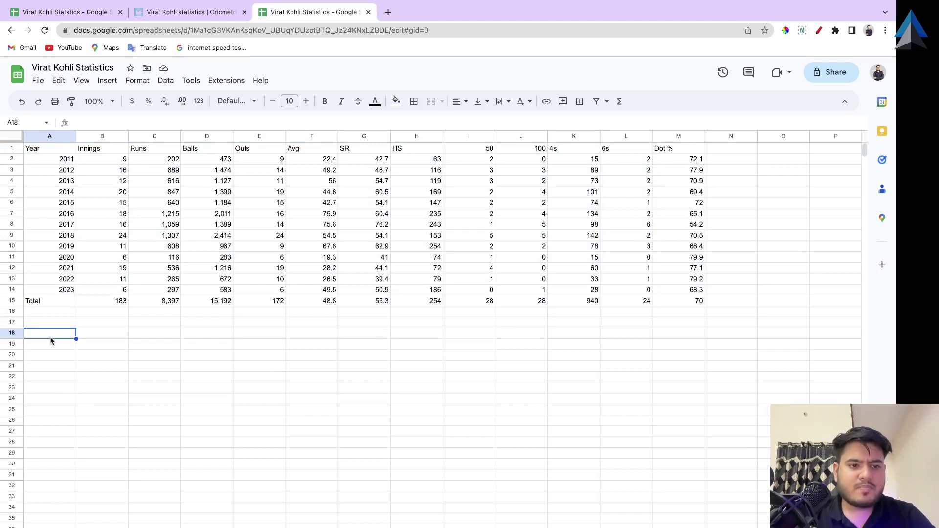
key(Return)
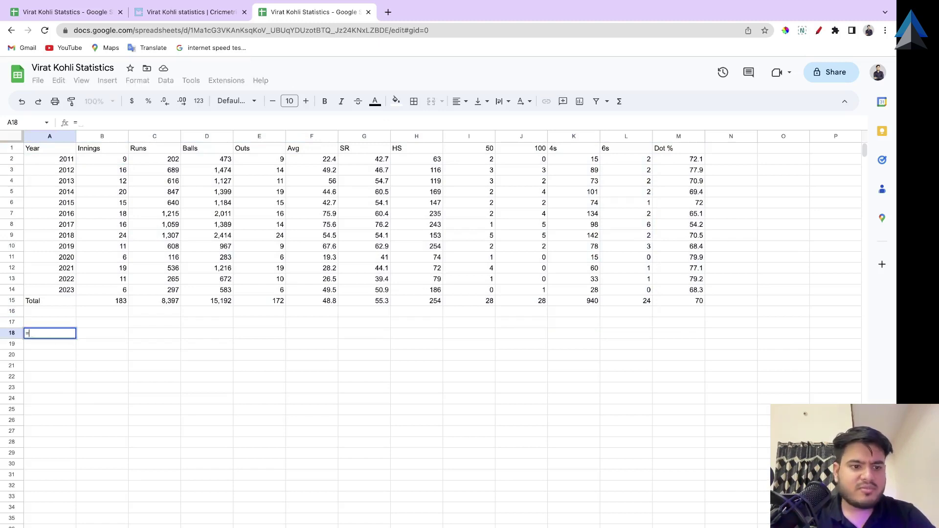
click(41, 149)
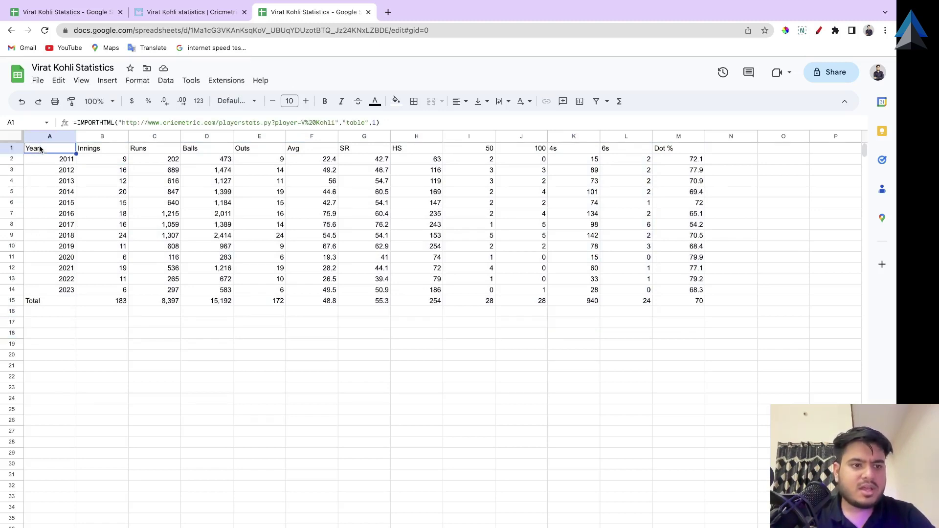
triple_click(113, 123)
key(ctrl+c)
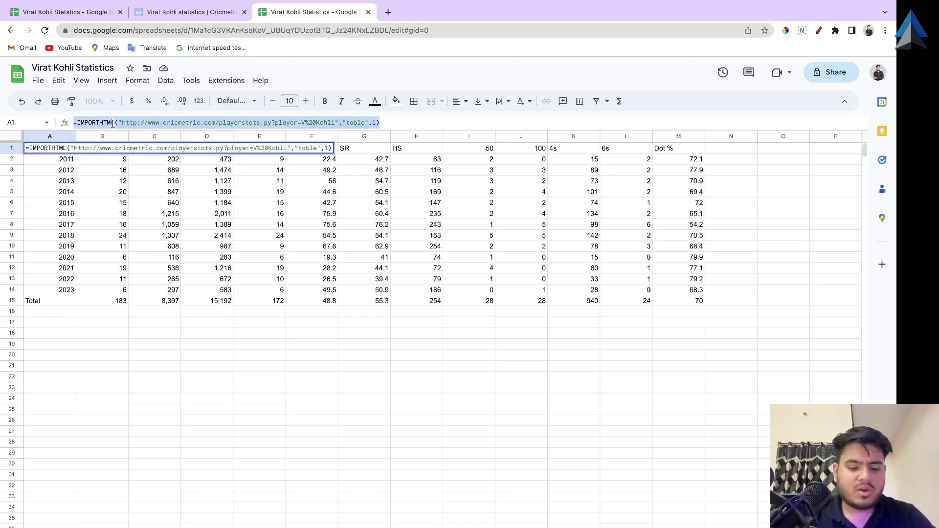
click(54, 333)
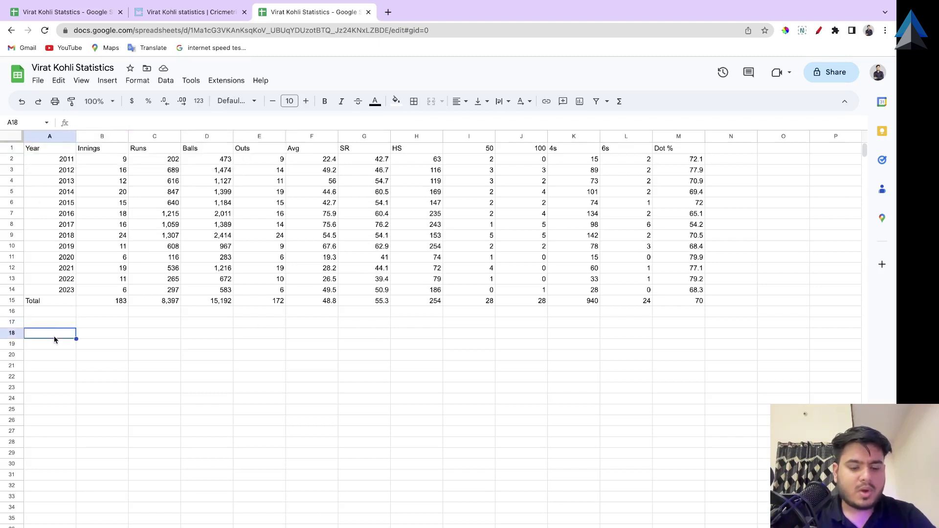
key(Return)
key(ctrl+v)
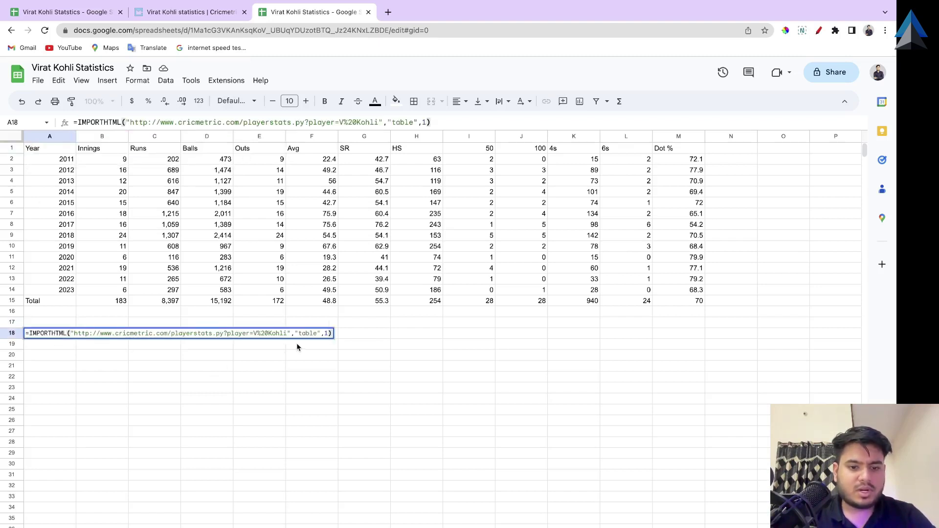
Try index 2 in the A18 IMPORTHTML formula and inspect the years and innings of the table it imports
key(Left)
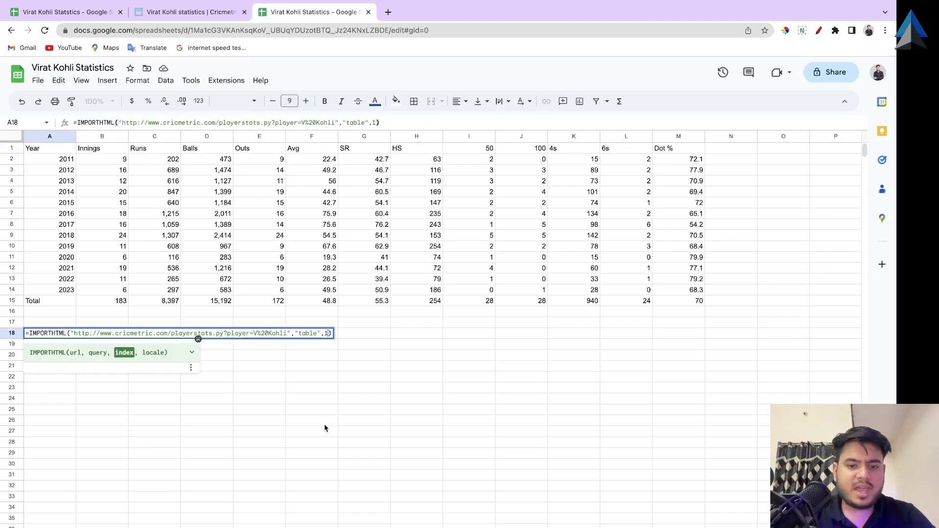
key(BackSpace)
text(2)
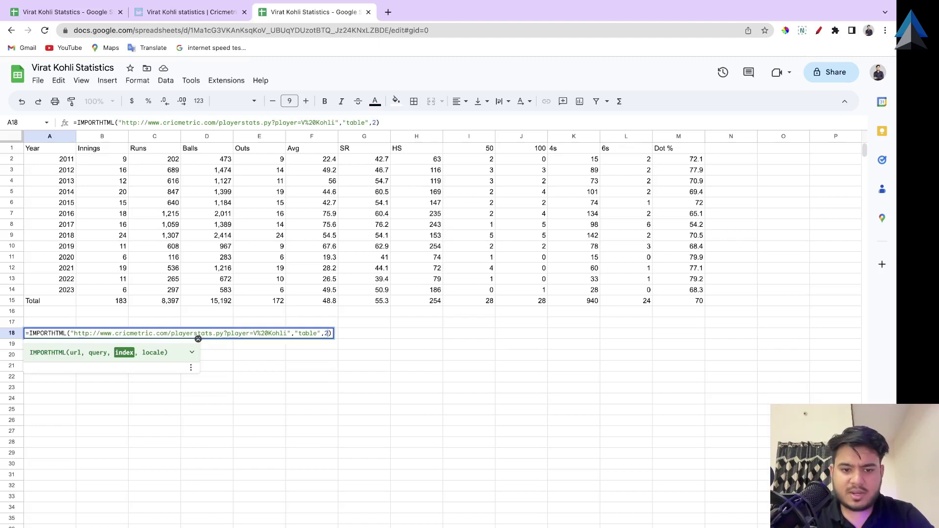
key(Return)
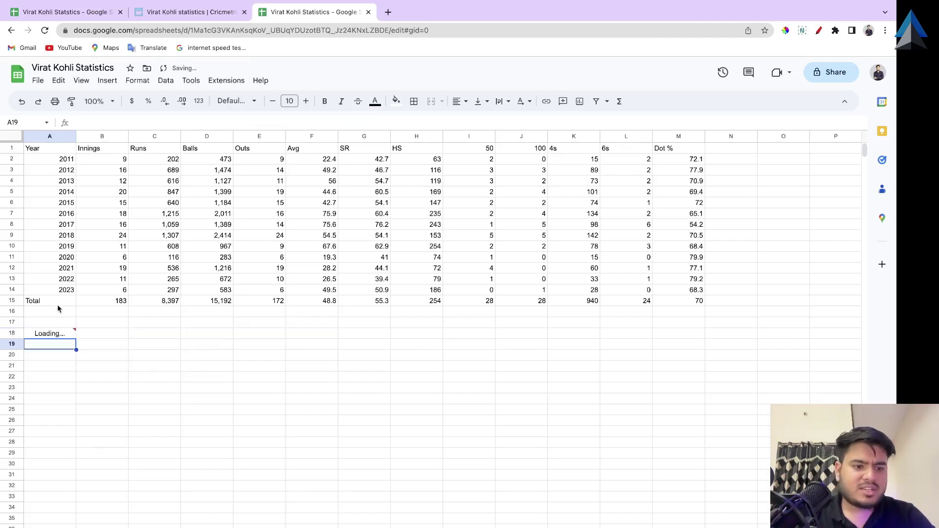
click(54, 322)
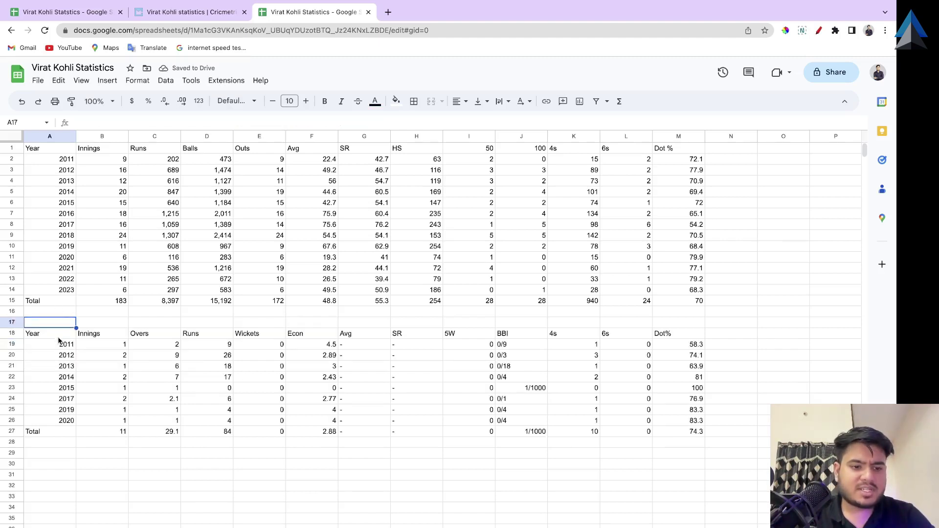
drag(122, 346, 572, 401)
click(107, 349)
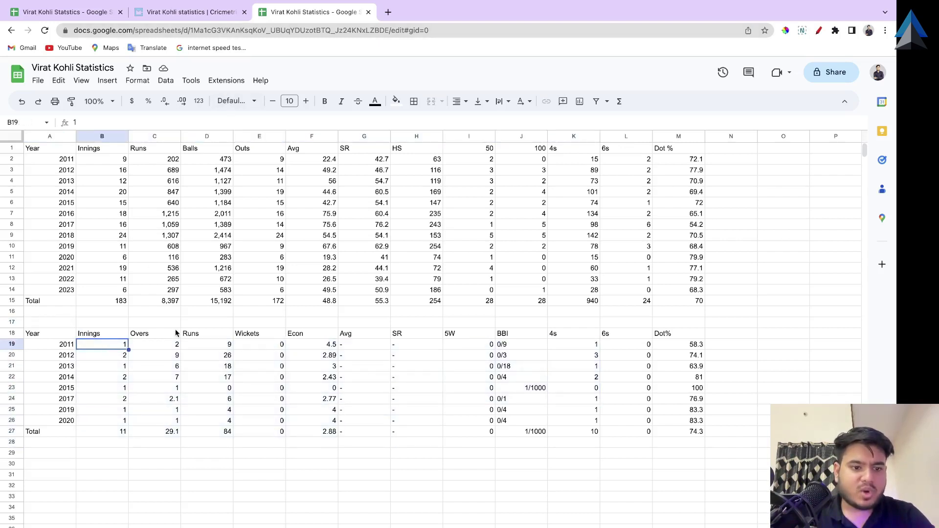
click(107, 357)
click(108, 377)
click(108, 397)
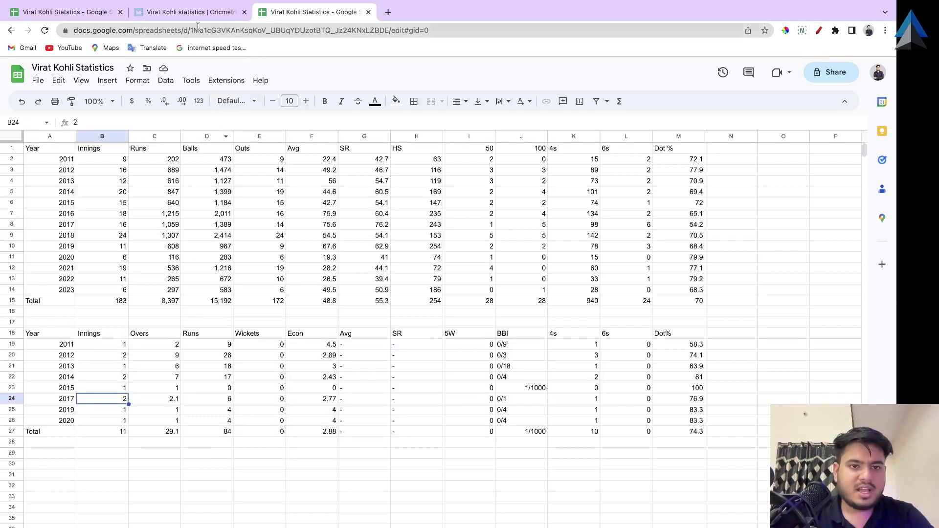
Set the index of the IMPORTHTML formula in A18 to 3 to import the ODI batting table
click(61, 336)
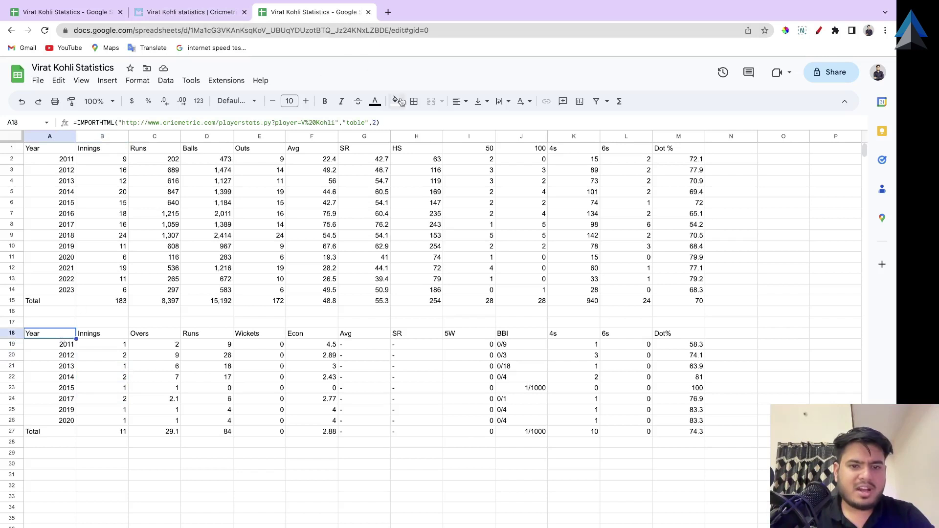
click(400, 123)
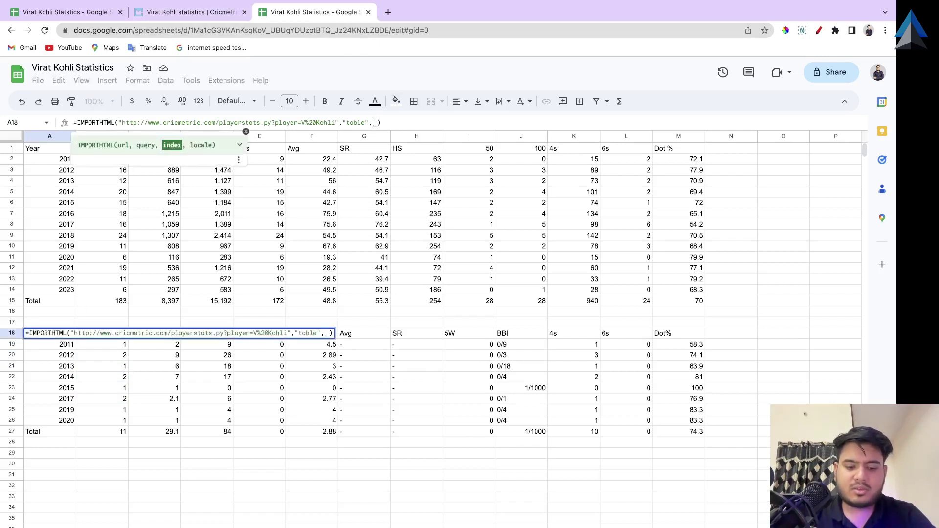
key(Return)
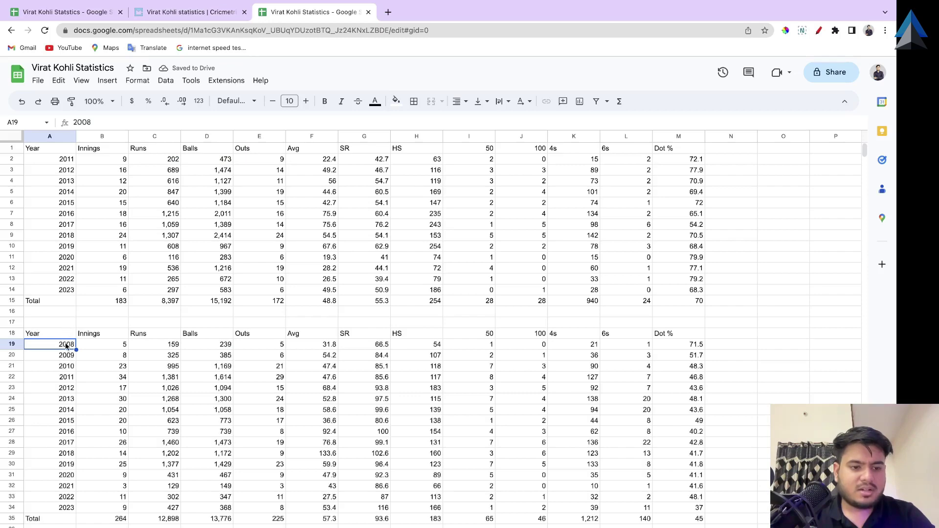
Compare the table imported at A18 with Cricmetric's ODI batting table, and look over the T20I batting table below it
drag(64, 345, 114, 350)
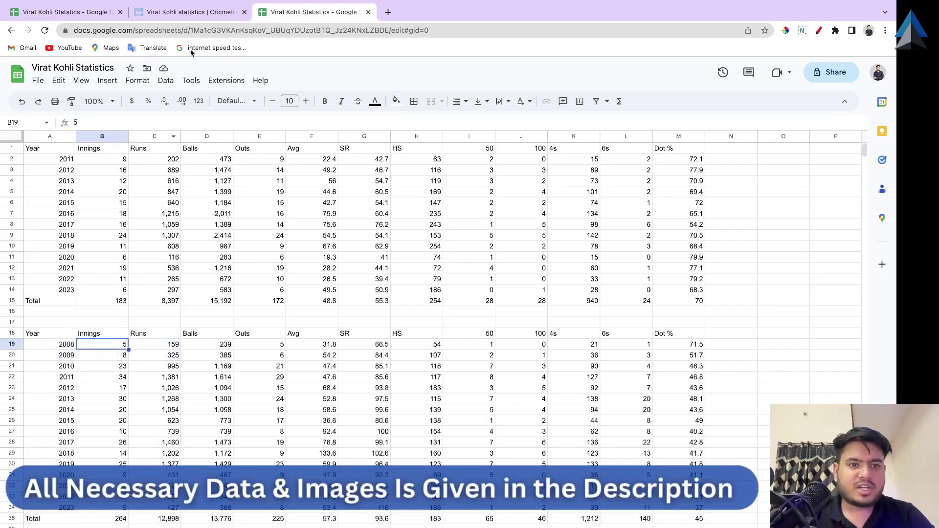
click(205, 15)
scroll(235, 205, down, 8)
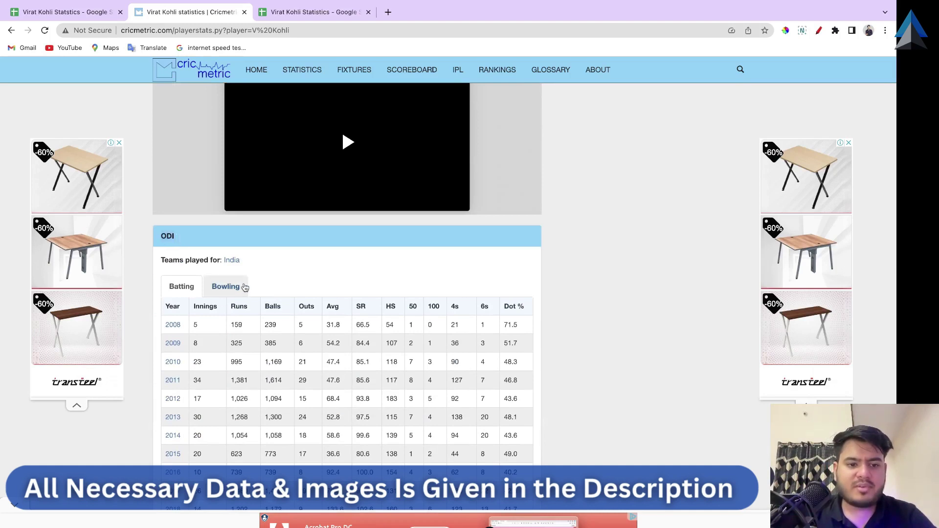
drag(245, 289, 307, 260)
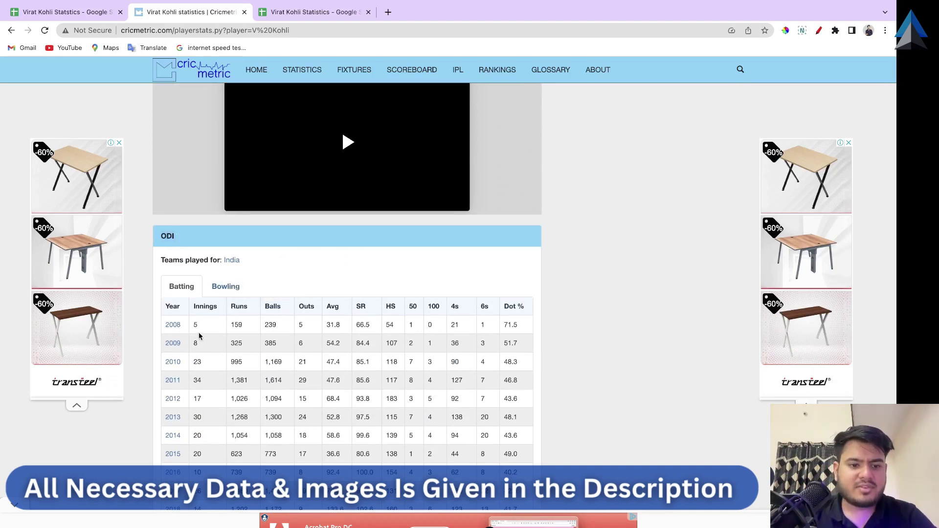
scroll(199, 335, down, 5)
scroll(199, 336, down, 5)
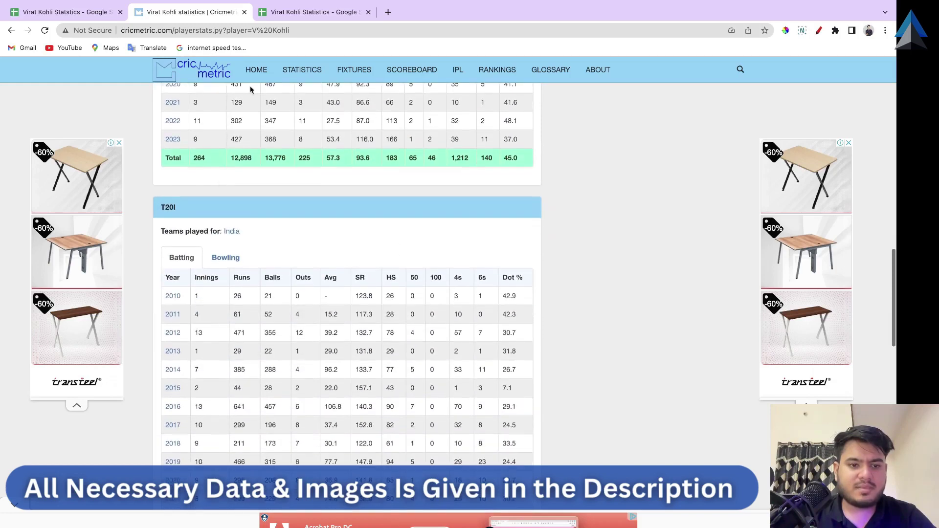
scroll(239, 265, down, 1)
click(313, 12)
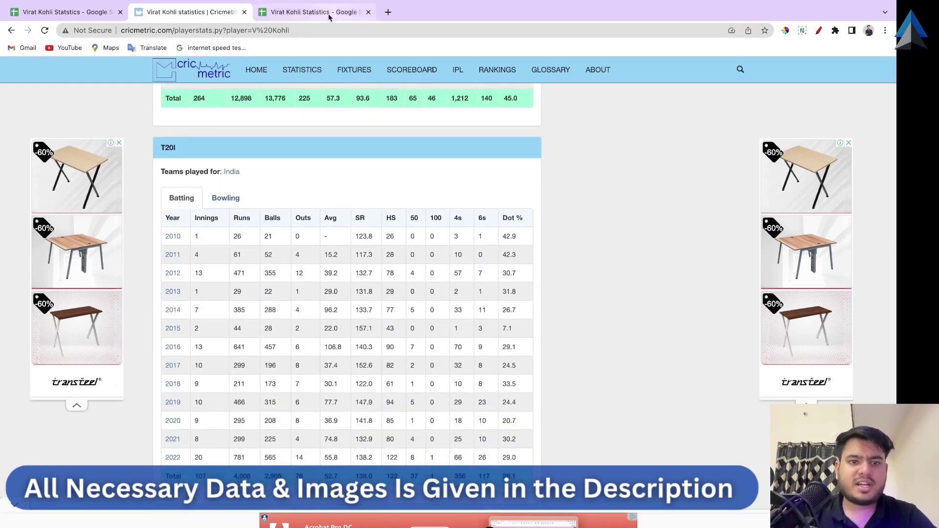
Copy the IMPORTHTML formula from A18 into cell A39, below the ODI batting table
click(68, 335)
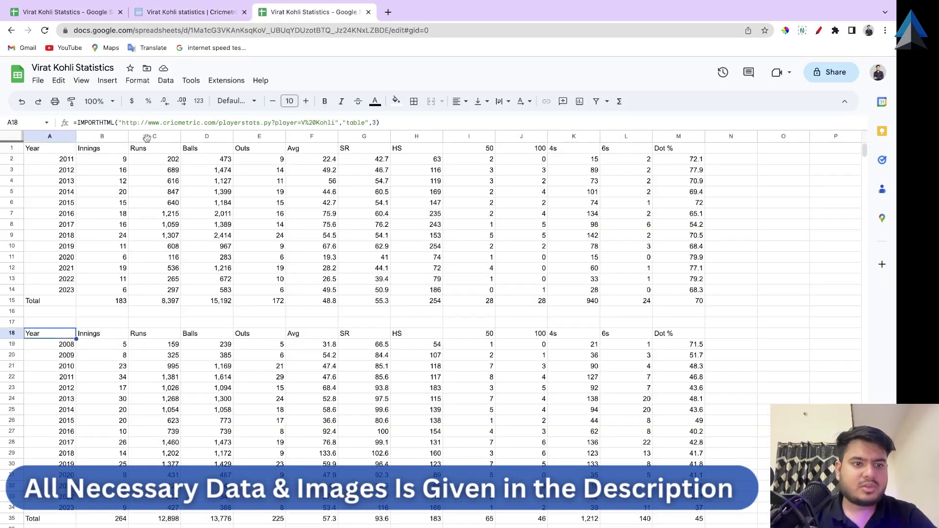
click(156, 122)
key(ctrl+a)
key(ctrl+c)
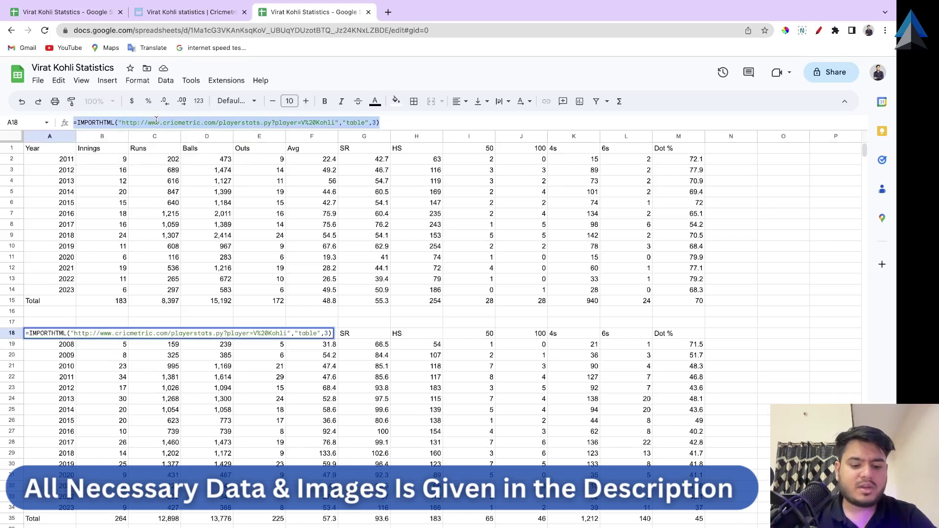
scroll(140, 296, down, 6)
click(39, 256)
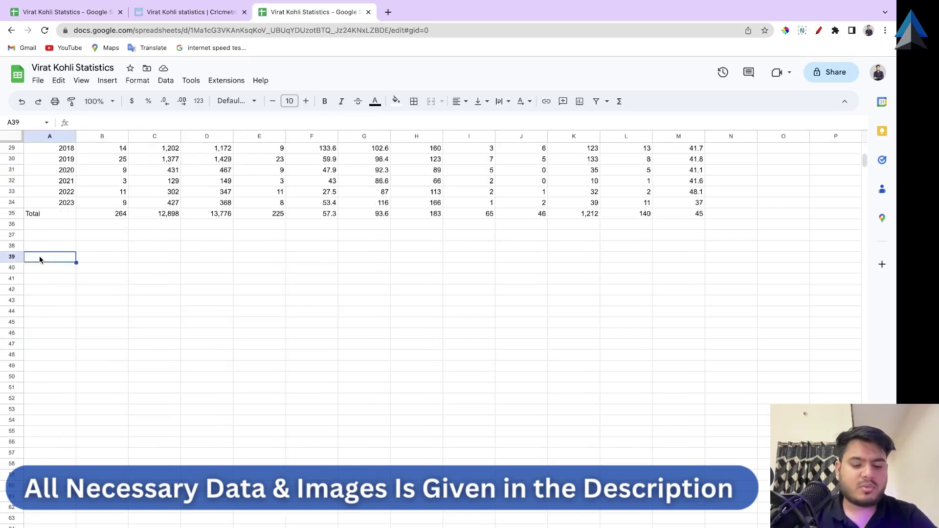
key(ctrl+v)
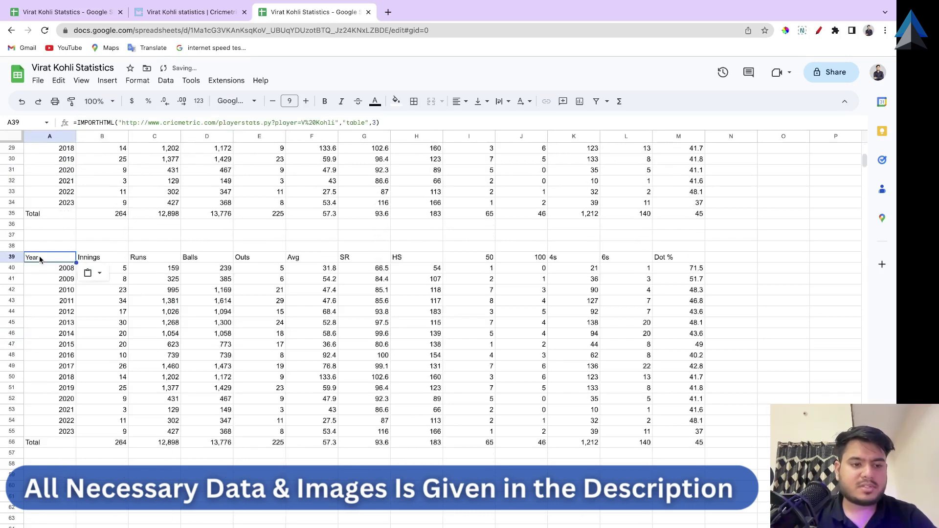
Try index 4 in the A39 IMPORTHTML formula and inspect the table it imports
click(376, 122)
key(BackSpace)
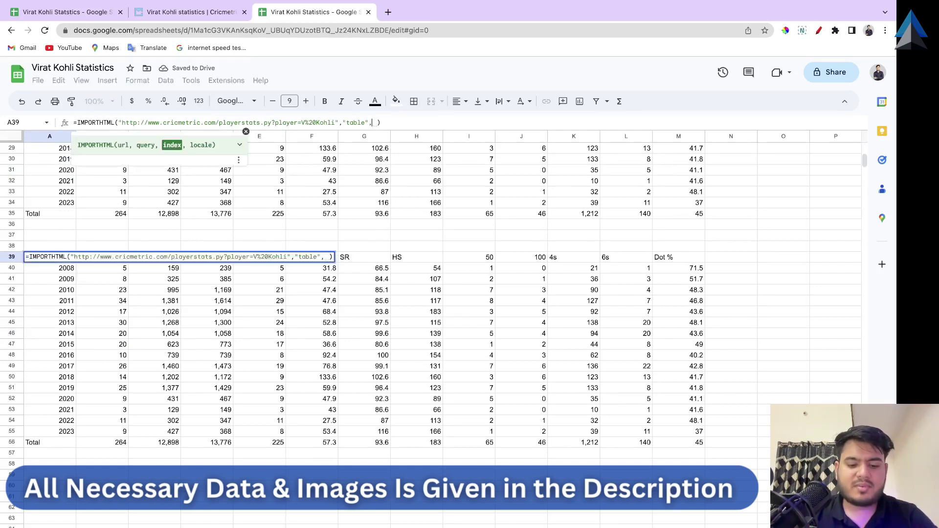
key(Return)
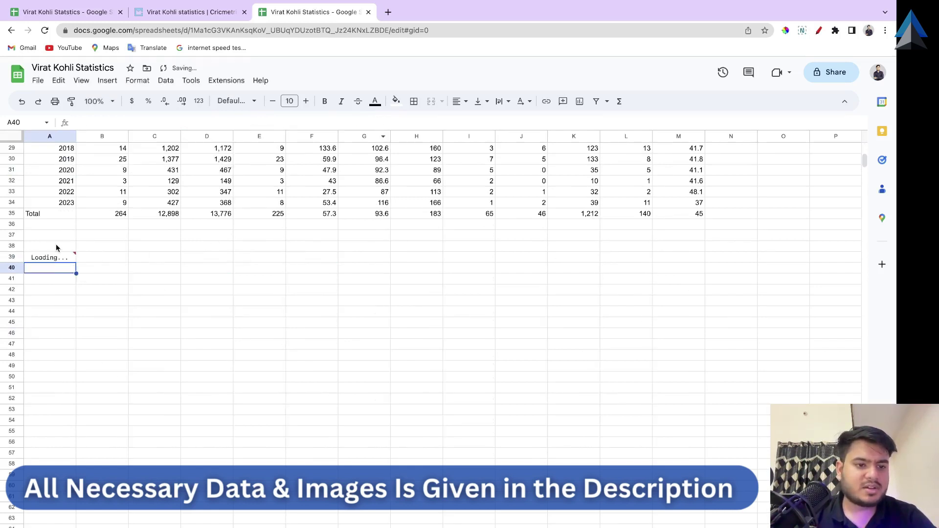
click(56, 247)
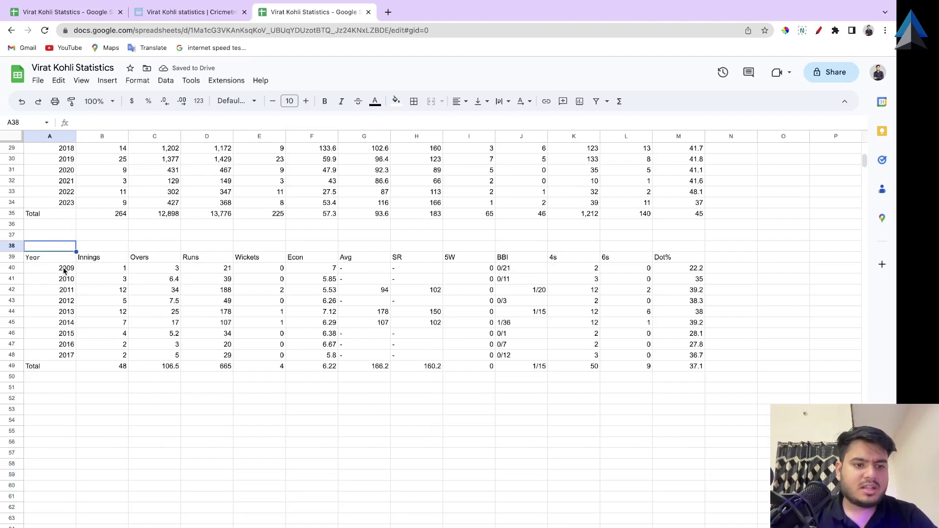
drag(65, 268, 176, 301)
Change the index of the IMPORTHTML formula in A39 so that it imports the T20I batting table
click(60, 259)
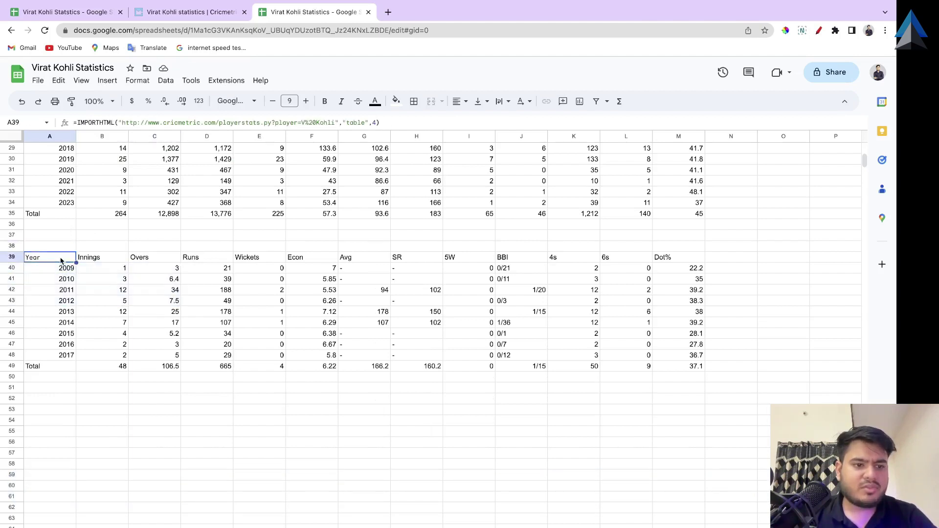
click(377, 122)
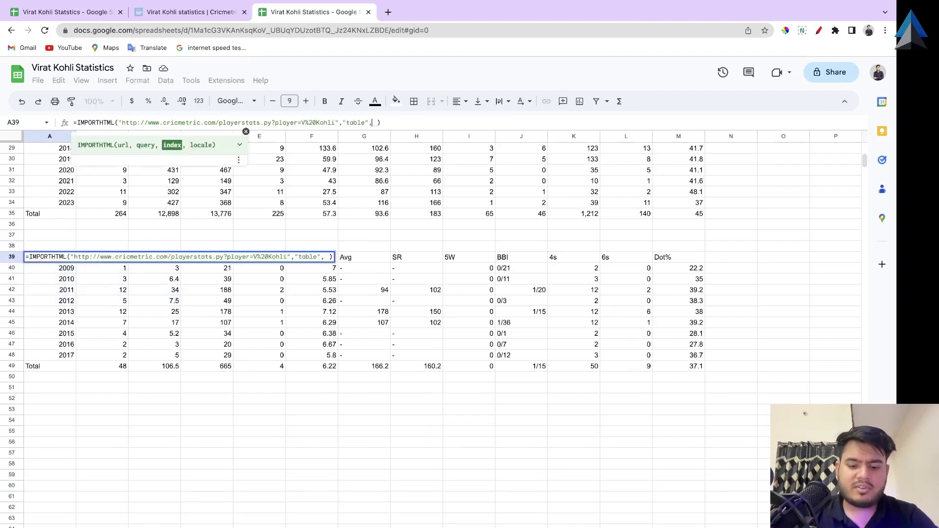
key(Return)
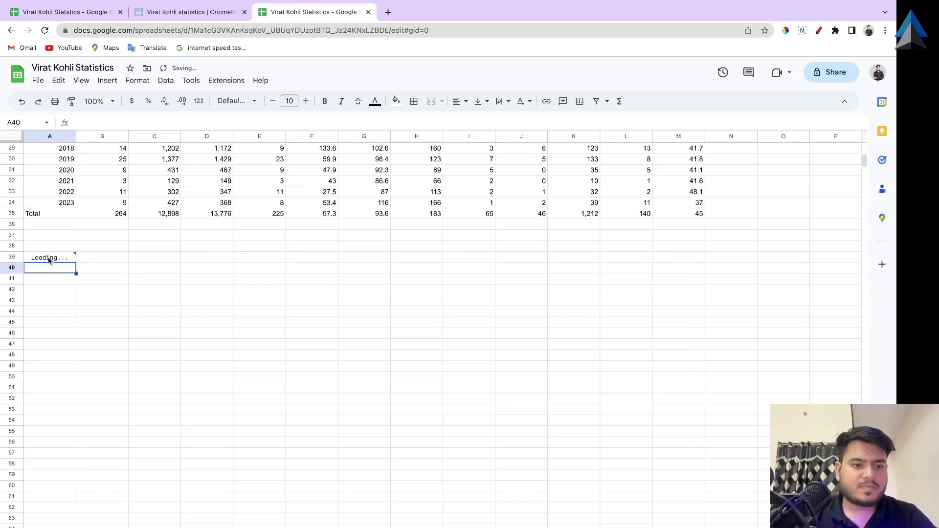
click(60, 225)
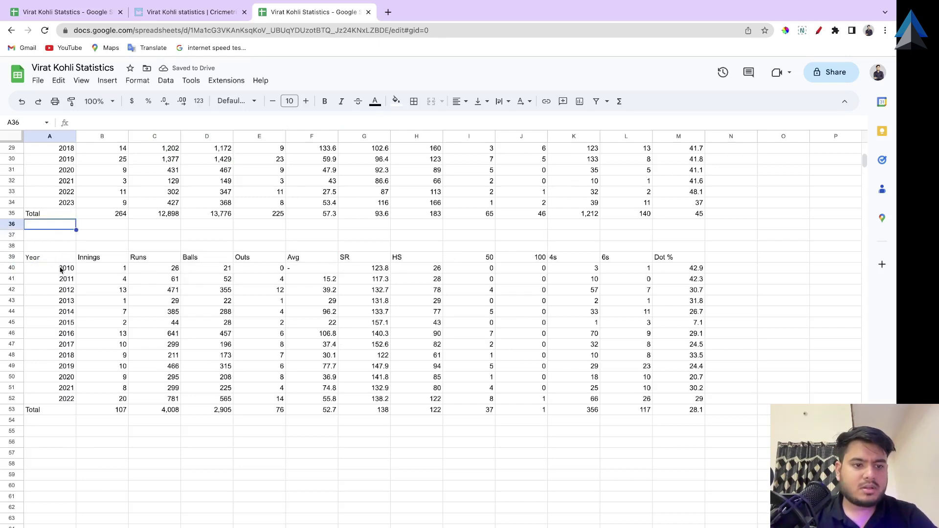
Check the table imported at A39 against the T20I batting table on the Cricmetric page
drag(61, 269, 524, 396)
click(352, 387)
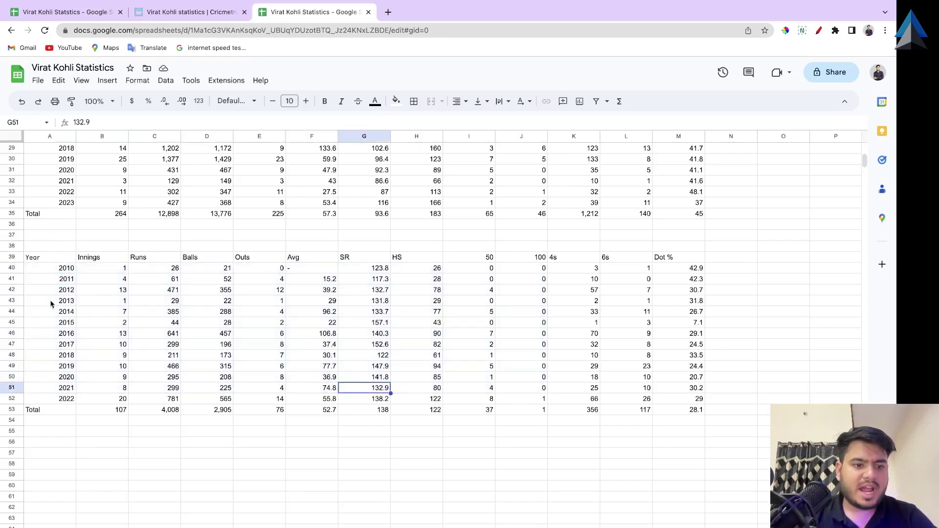
key(Right)
key(Right)
key(Down)
key(Down)
click(210, 18)
scroll(224, 257, down, 3)
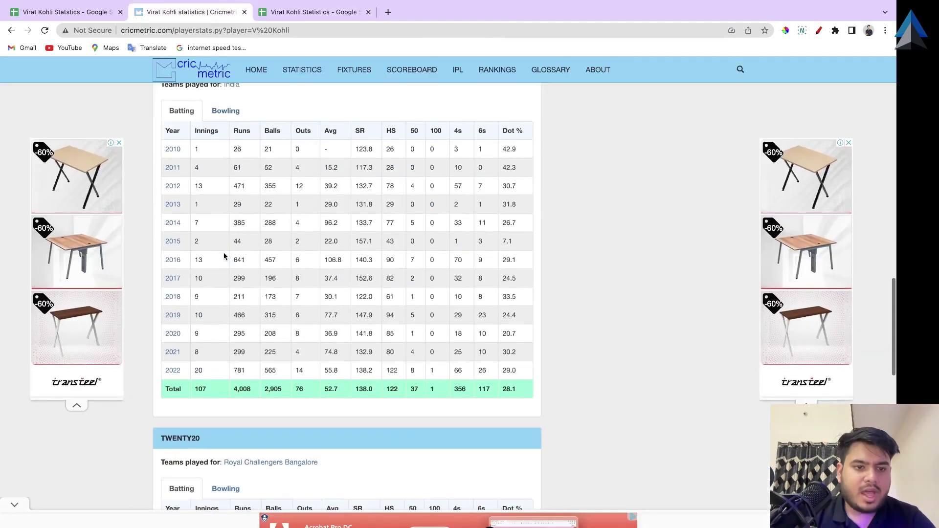
drag(190, 151, 200, 153)
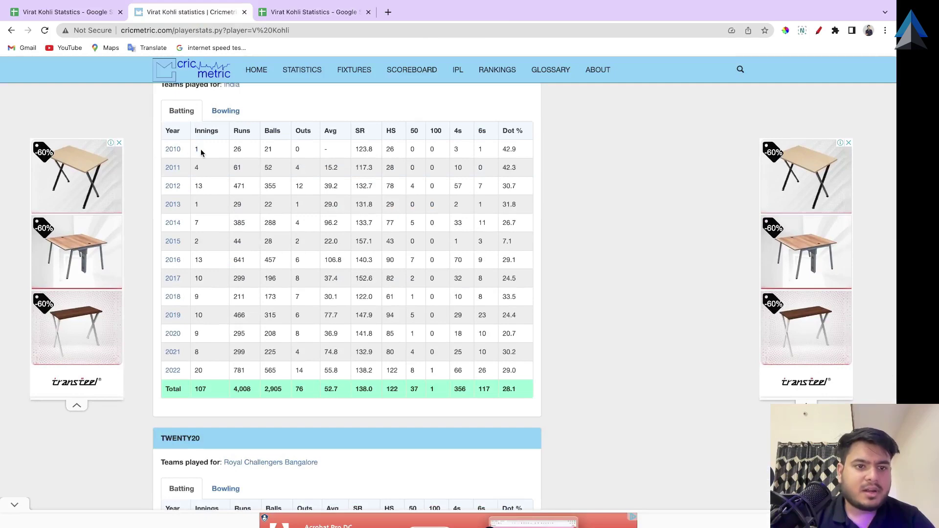
scroll(201, 152, up, 1)
scroll(219, 304, down, 4)
scroll(220, 304, up, 3)
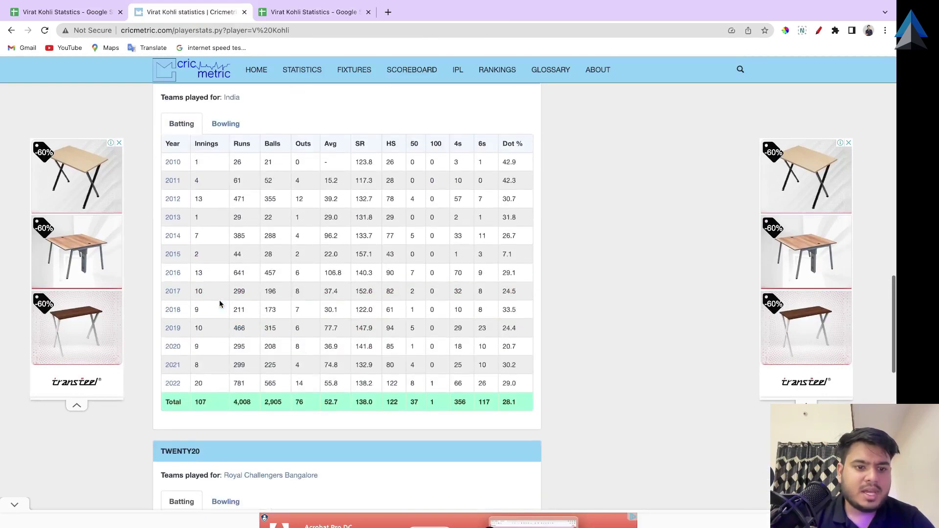
Check the innings values for 2011 and 2012 in the T20I batting table on Cricmetric and return to the spreadsheet
drag(194, 182, 201, 184)
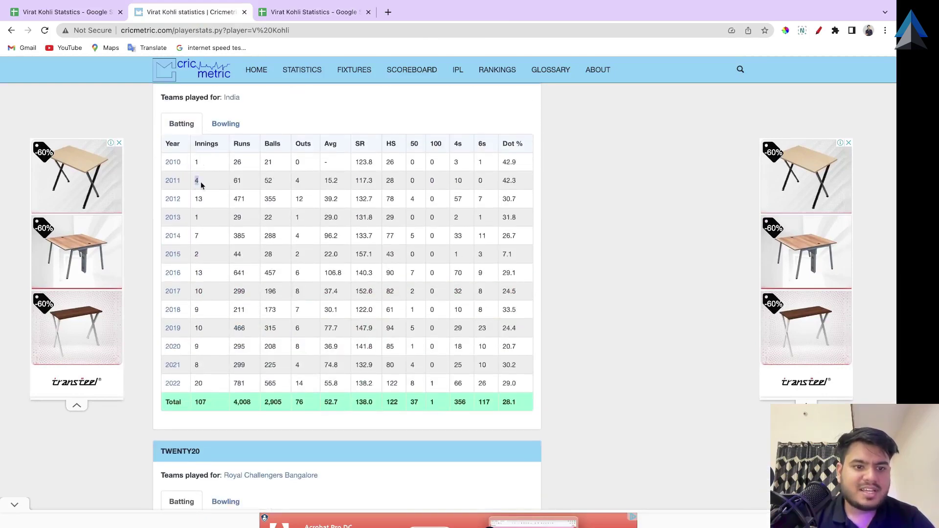
click(193, 203)
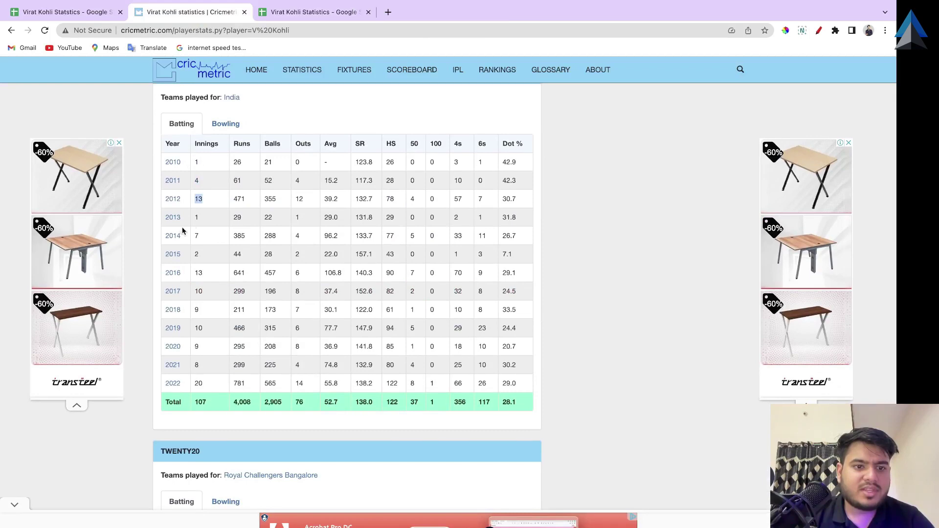
click(286, 6)
Insert an empty column before the Year column of the imported tables
scroll(179, 279, up, 10)
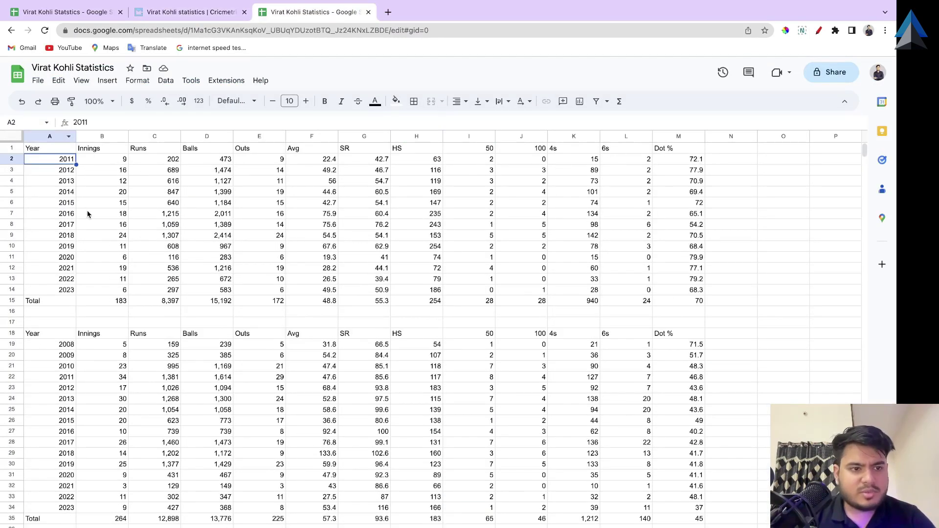
right_click(52, 137)
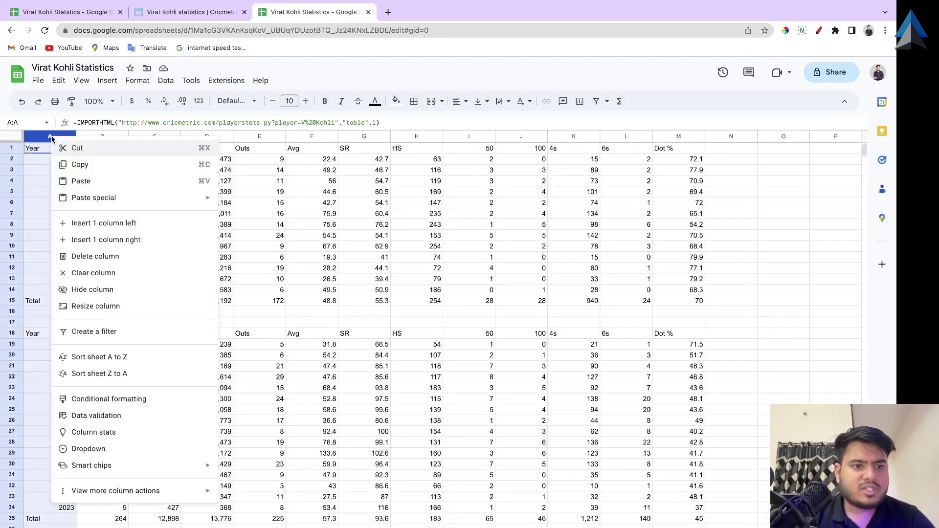
click(86, 223)
Enter "Test" in A2 and fill it down to A14 beside the yearly rows of the first table
click(62, 160)
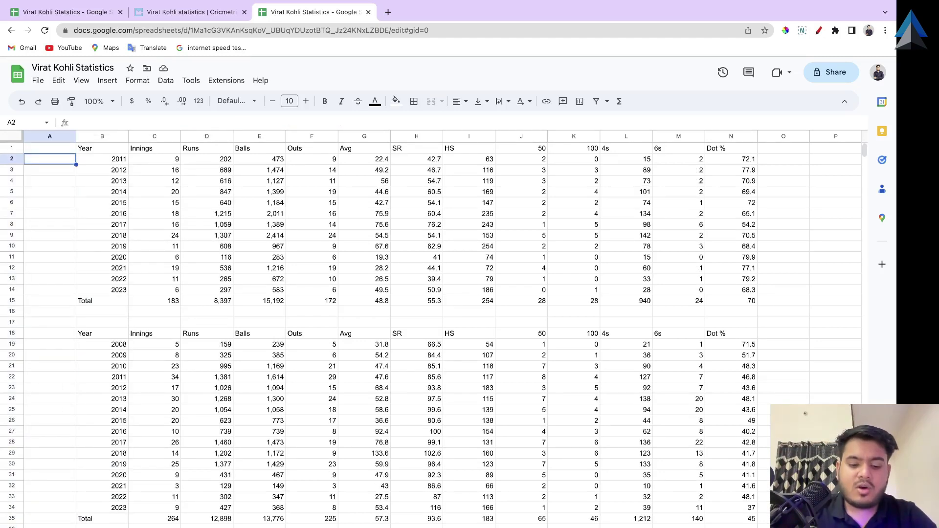
text(Test)
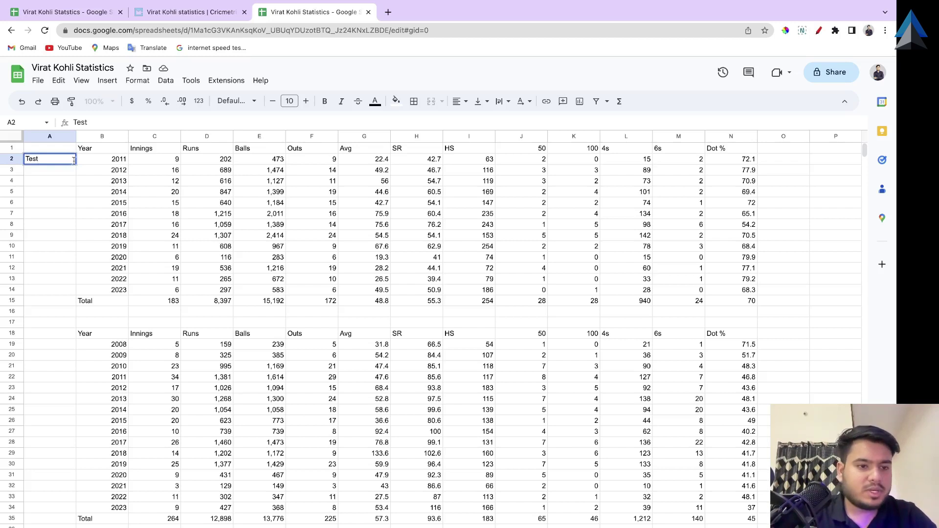
click(64, 189)
click(72, 160)
drag(76, 164, 72, 291)
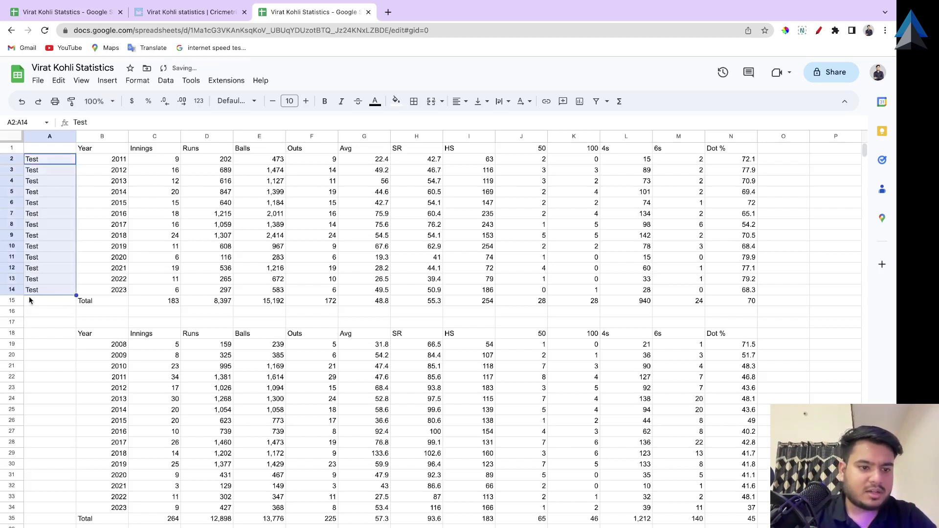
Enter "ODI" in A19 and fill it down to A34 beside the yearly rows of the second table
scroll(34, 273, down, 3)
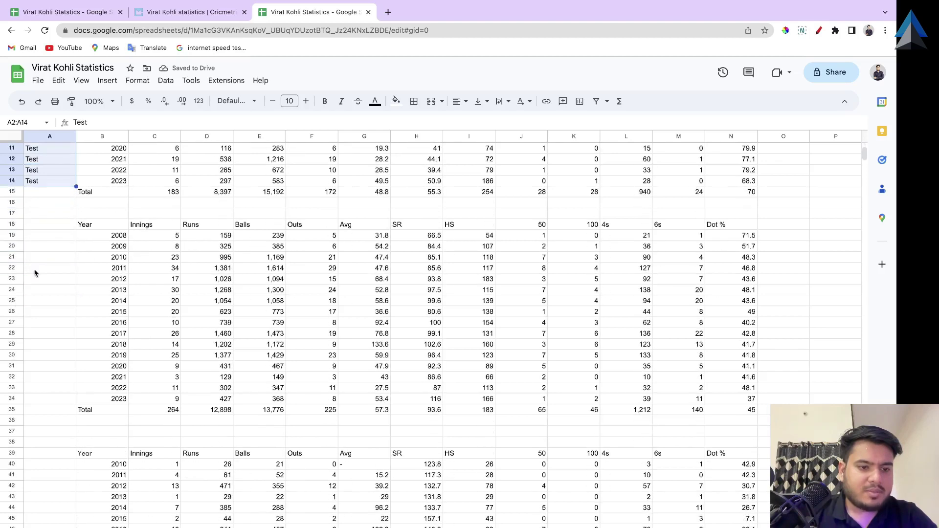
click(61, 236)
text(O)
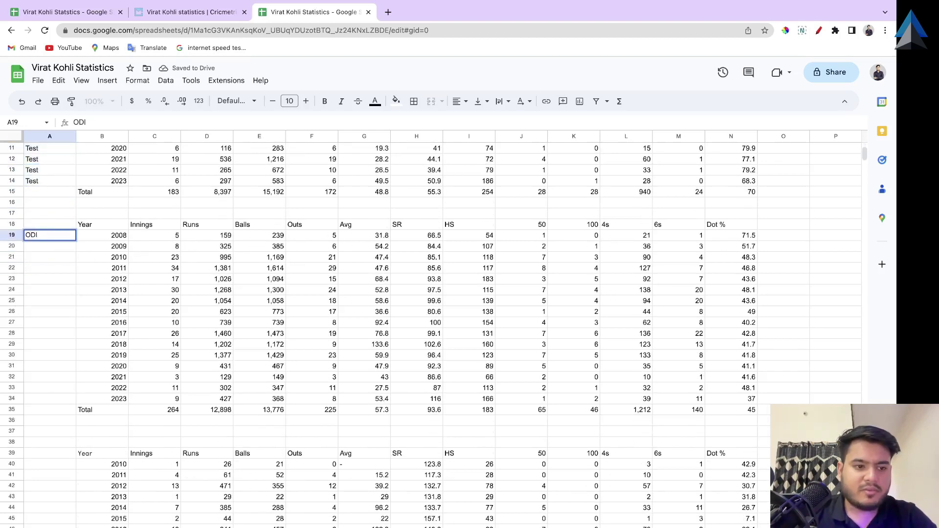
text(DI)
key(Return)
drag(69, 238, 73, 402)
Enter "T20I" in A40 and fill it down to A52 beside the yearly rows of the third table
scroll(73, 387, down, 5)
click(63, 292)
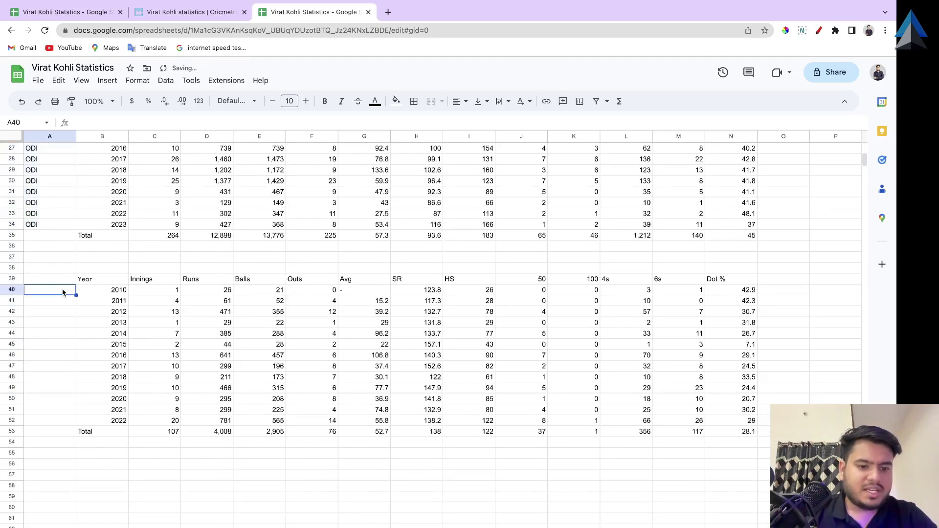
text(T20I)
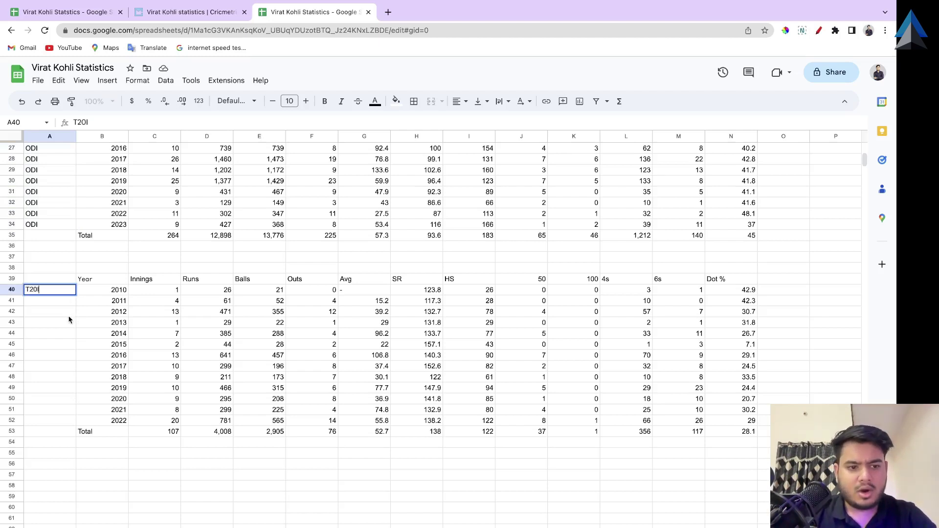
key(Return)
click(68, 293)
drag(76, 296, 72, 424)
click(78, 346)
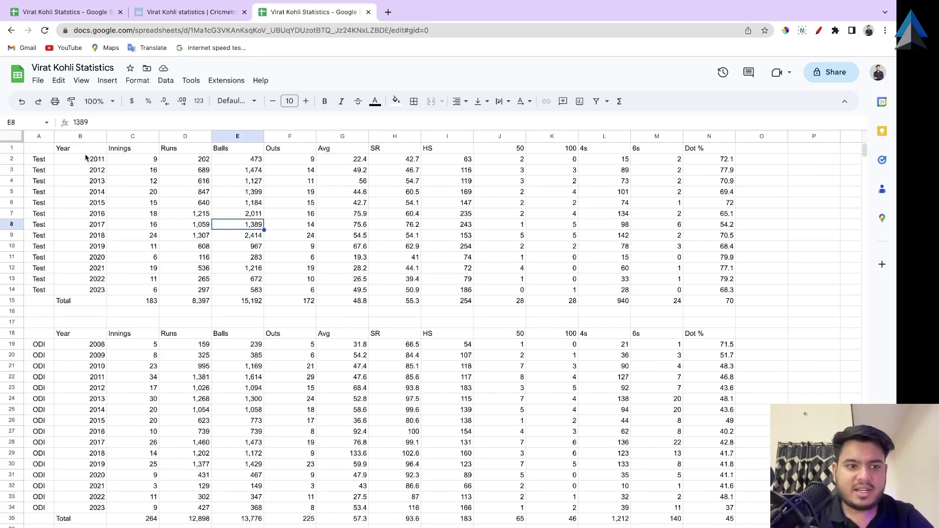
Make the Test table's header row 1 and total row 15 bold
click(13, 149)
key(super+c)
click(323, 101)
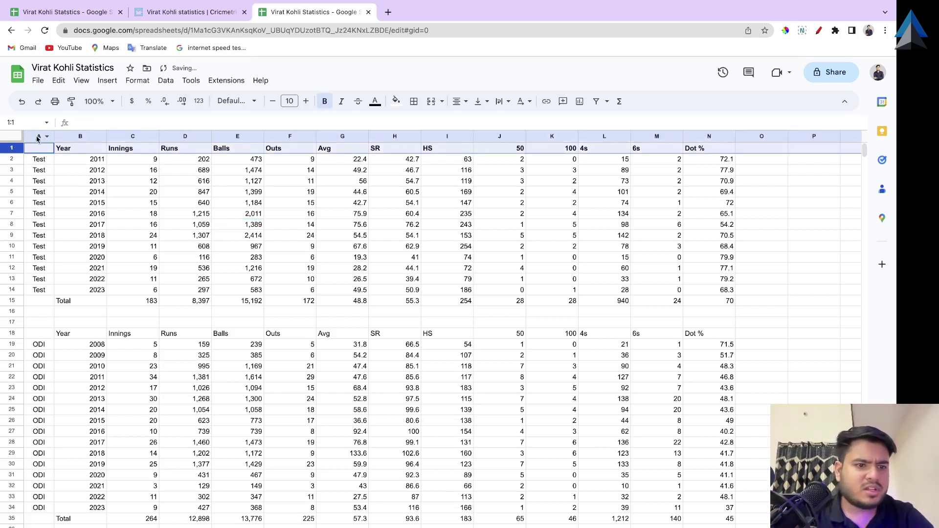
click(39, 165)
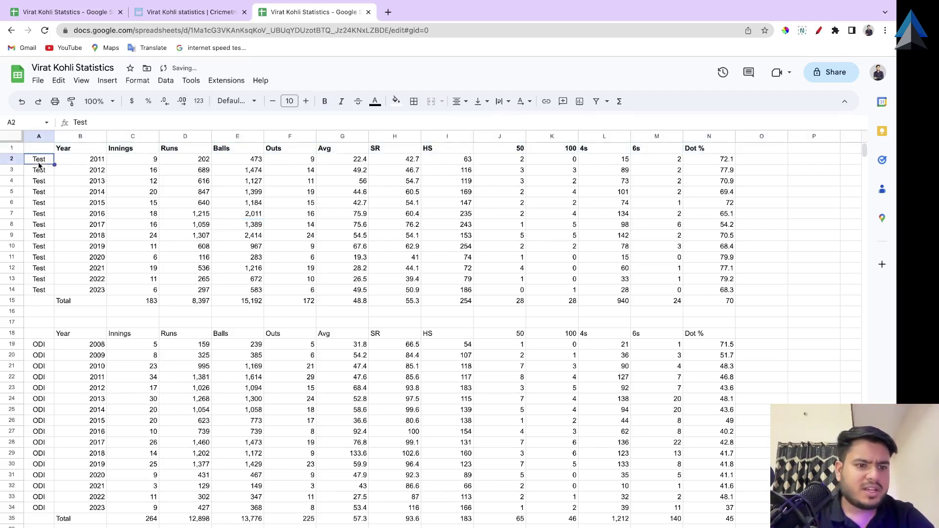
click(12, 301)
click(325, 102)
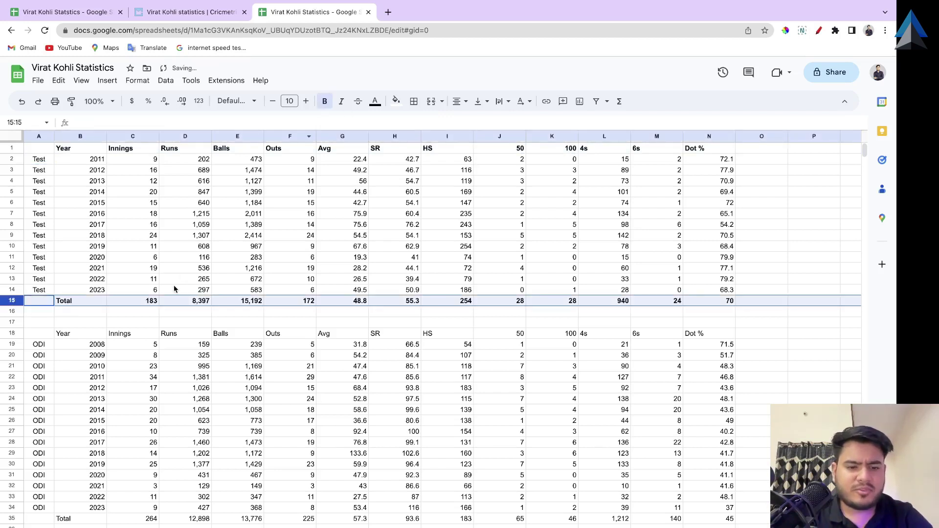
Make the ODI table's header row 18 and the T20I table's header row 39 bold
click(14, 333)
click(324, 101)
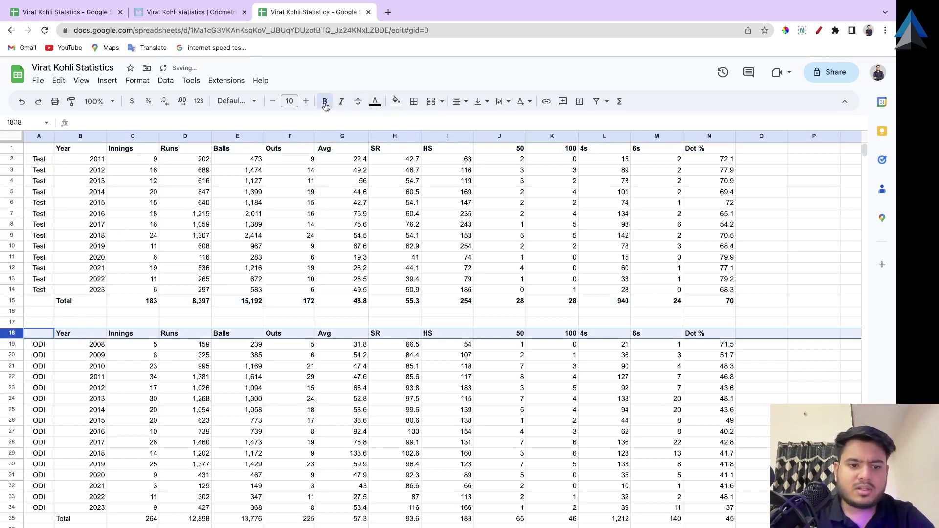
scroll(296, 308, down, 4)
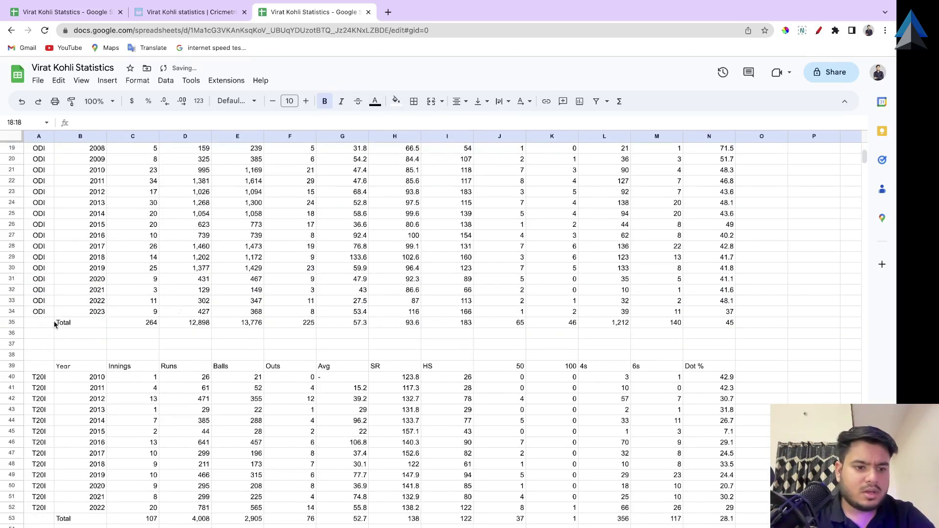
click(12, 366)
click(325, 101)
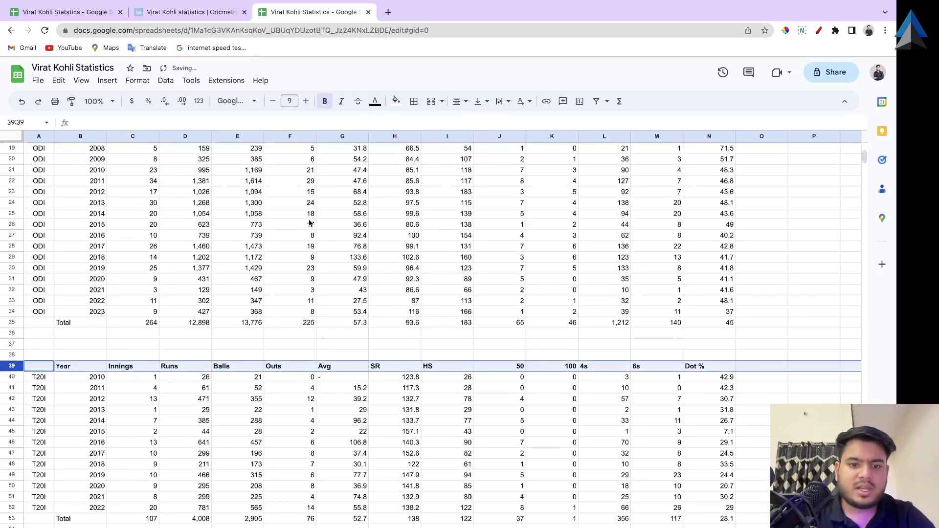
scroll(311, 225, up, 4)
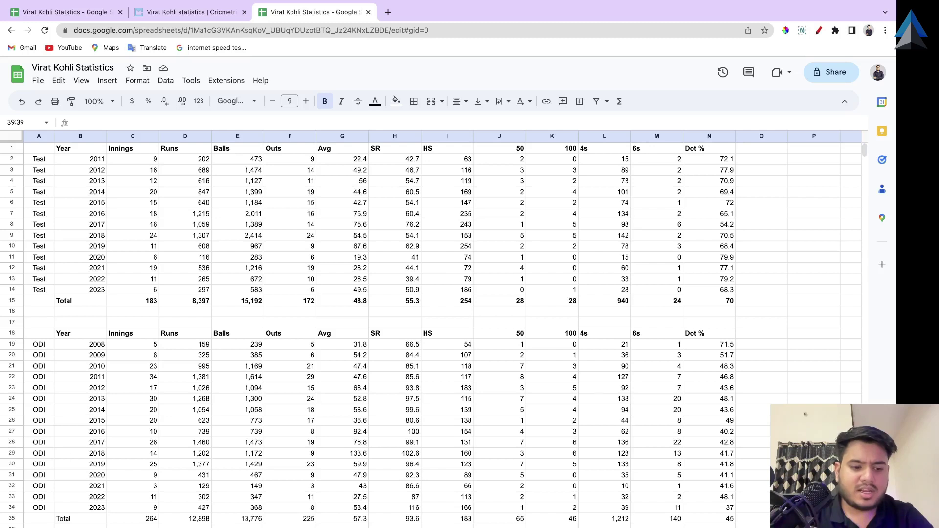
Add a blank sheet to the spreadsheet and copy header row 1 of the first sheet for use in it
key(shift+F11)
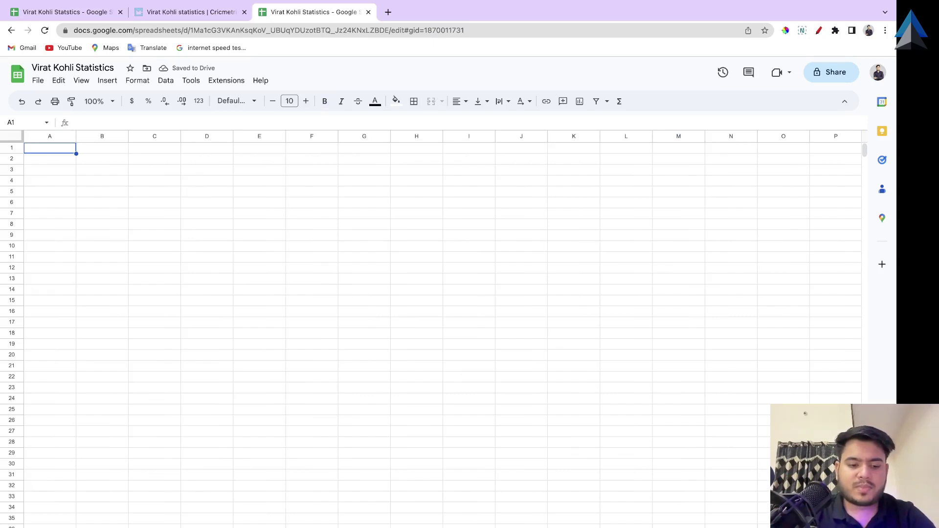
click(175, 478)
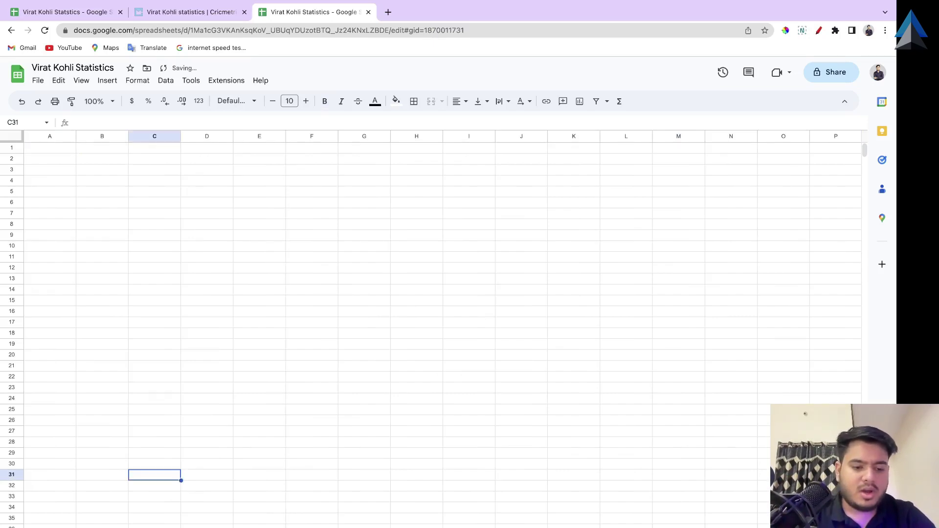
key(alt+Up)
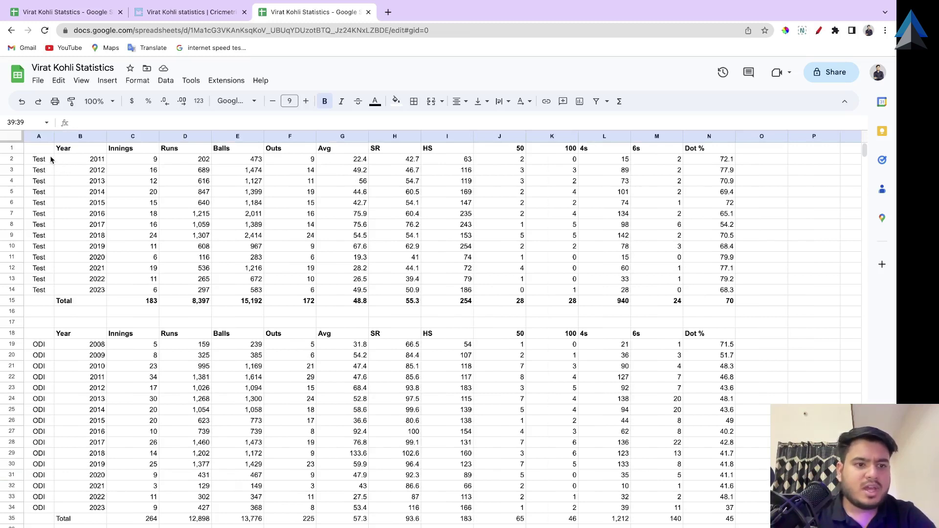
click(12, 148)
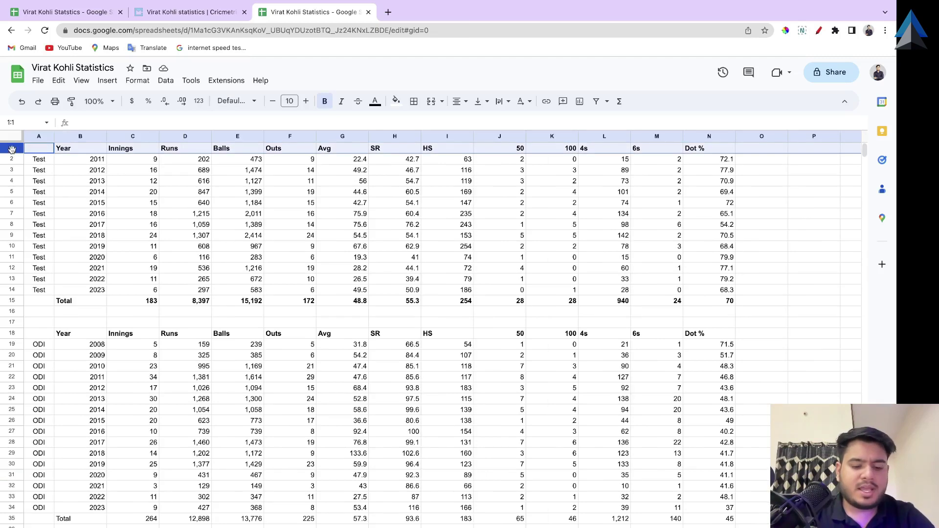
click(113, 526)
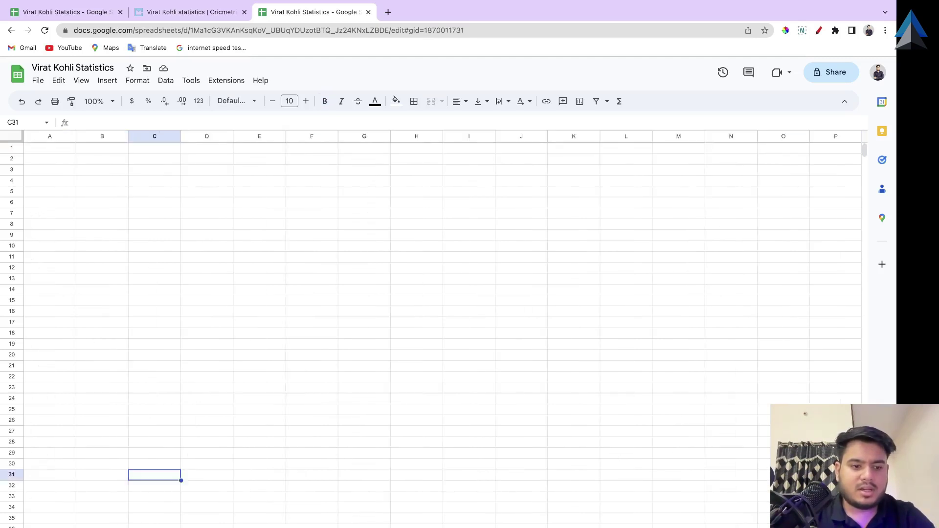
Try a regular paste of the copied header row into row 1 of the new sheet
click(12, 148)
key(ctrl+v)
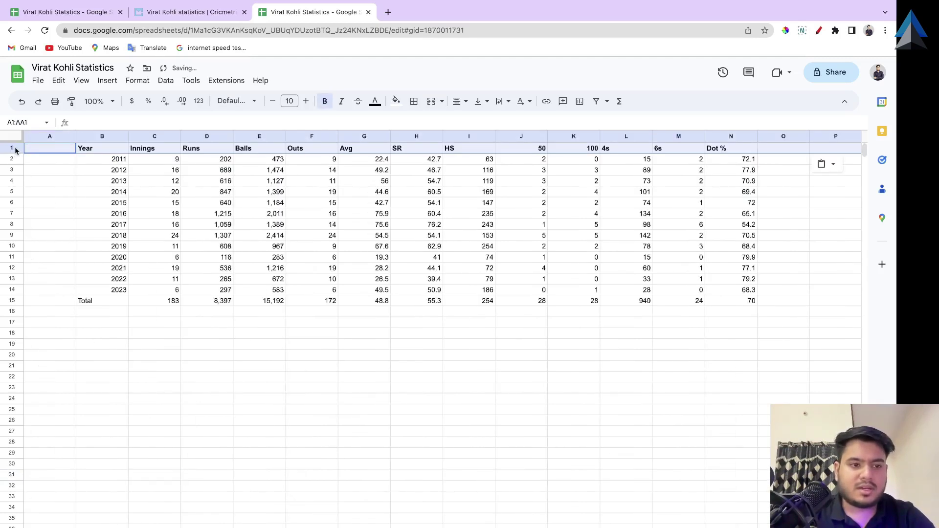
click(63, 149)
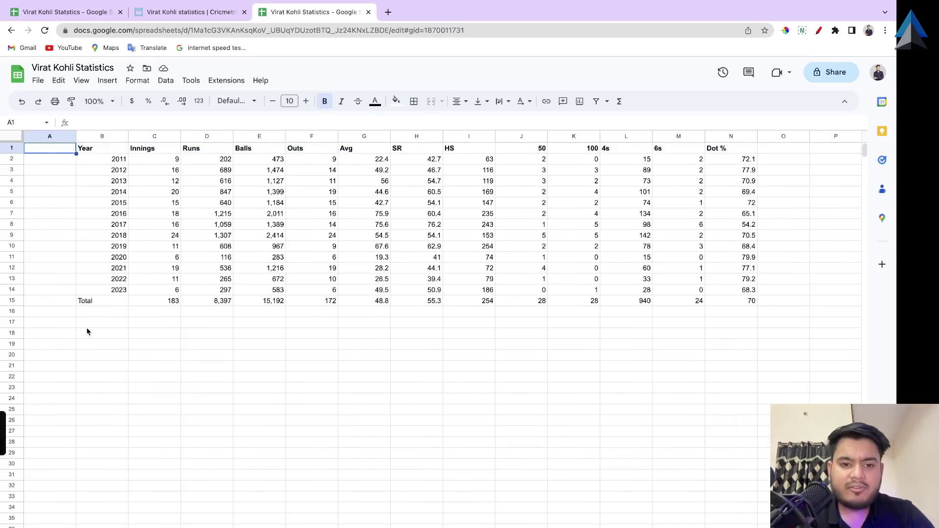
key(ctrl+shift+v)
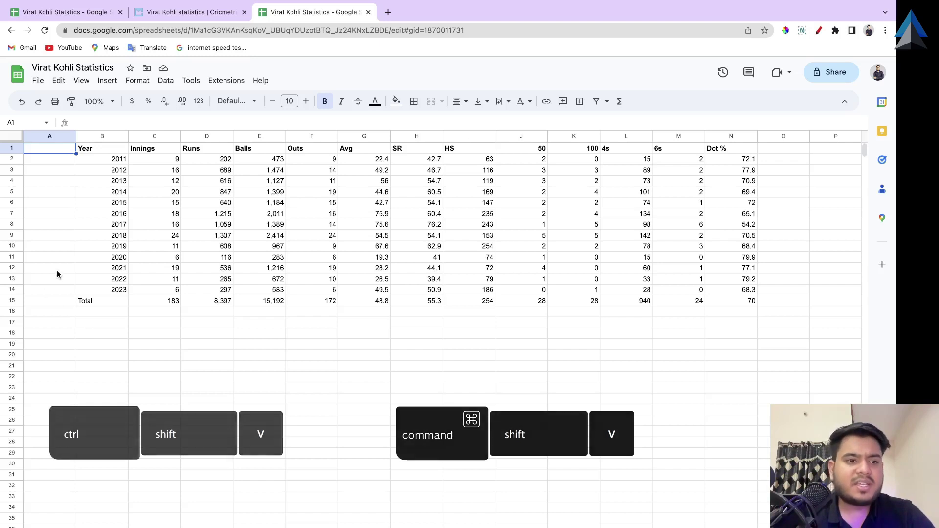
Inspect the pasted formula in B1, try overwriting B4 with "hj", and undo both the edit and the paste
click(106, 151)
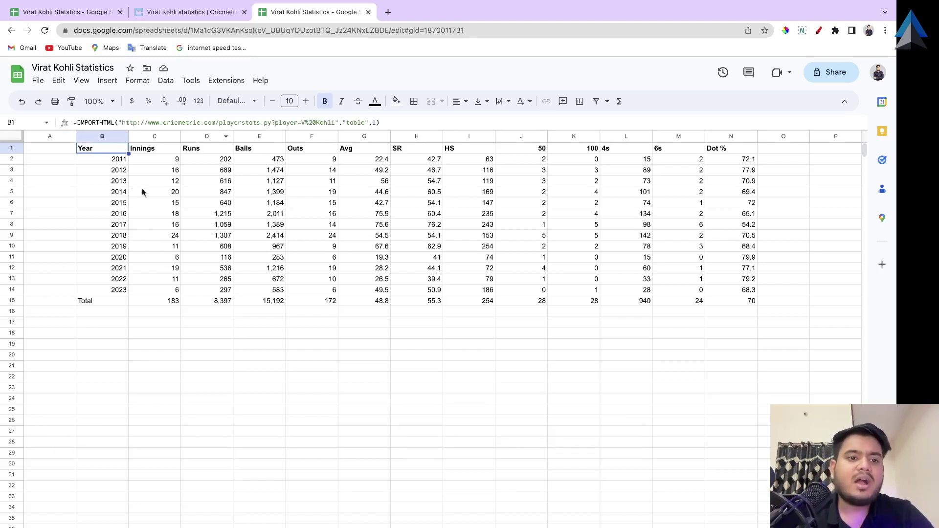
click(121, 182)
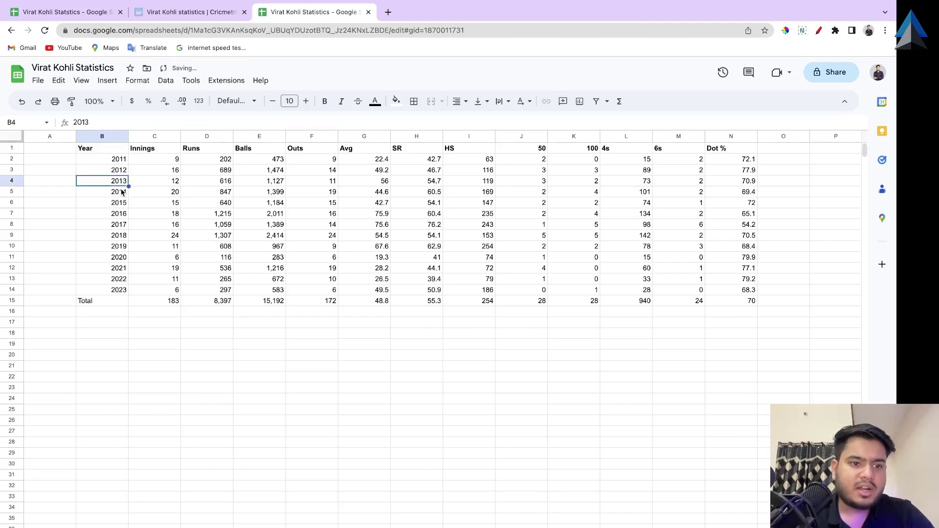
text(hj)
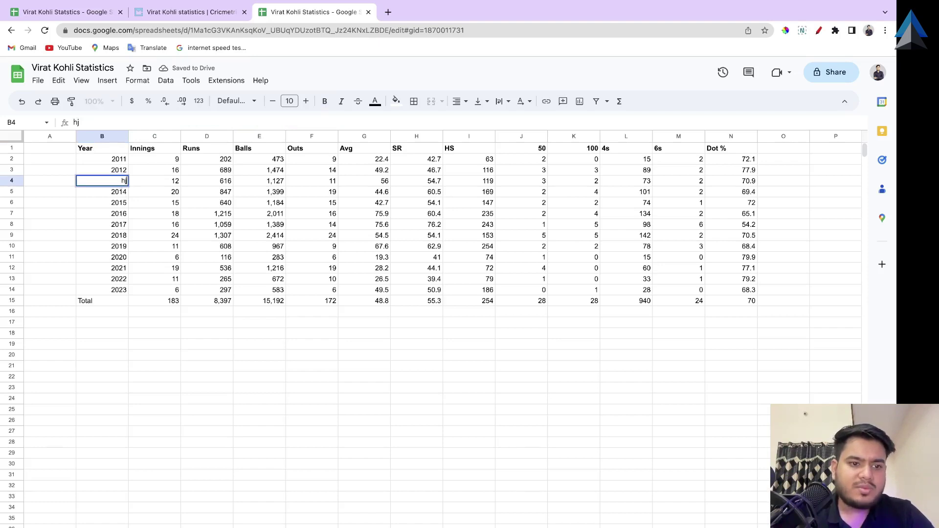
click(130, 334)
key(super+z)
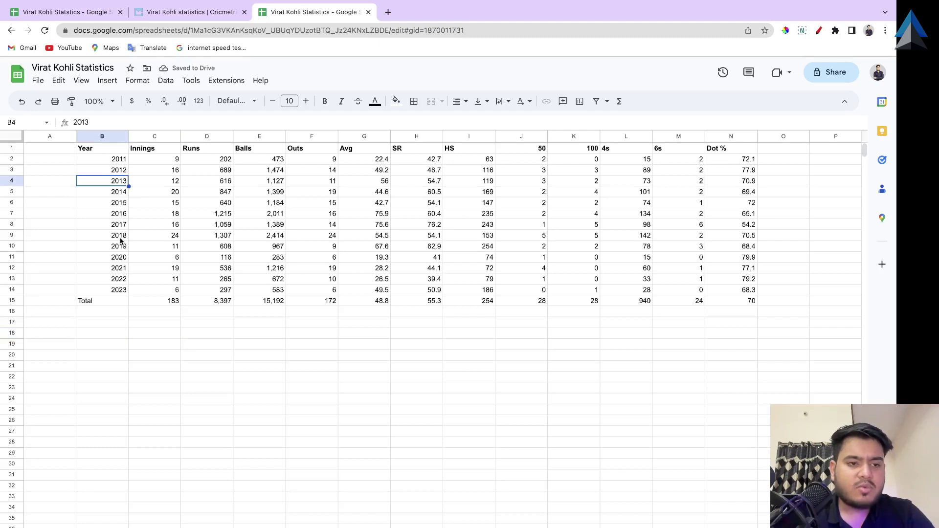
key(super+z)
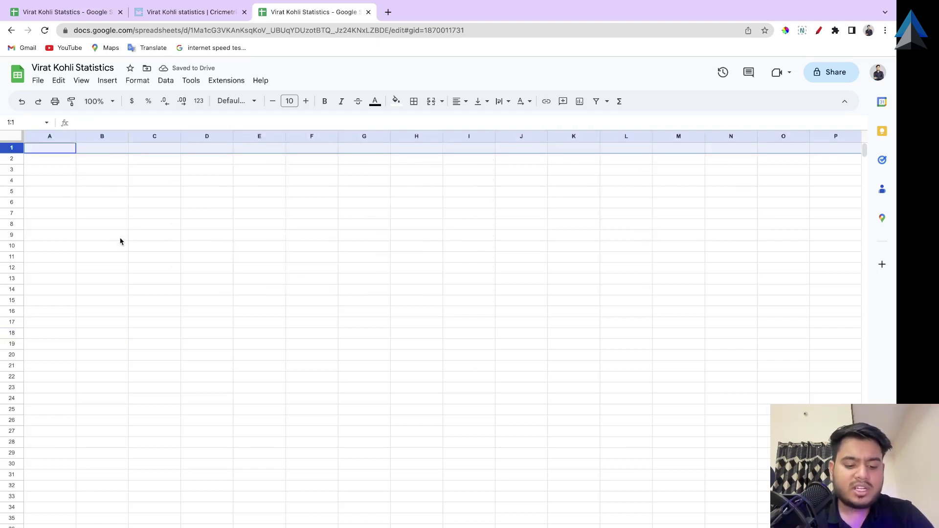
Paste only the values of the copied header row into row 1 of the new sheet and make them bold
key(super+v)
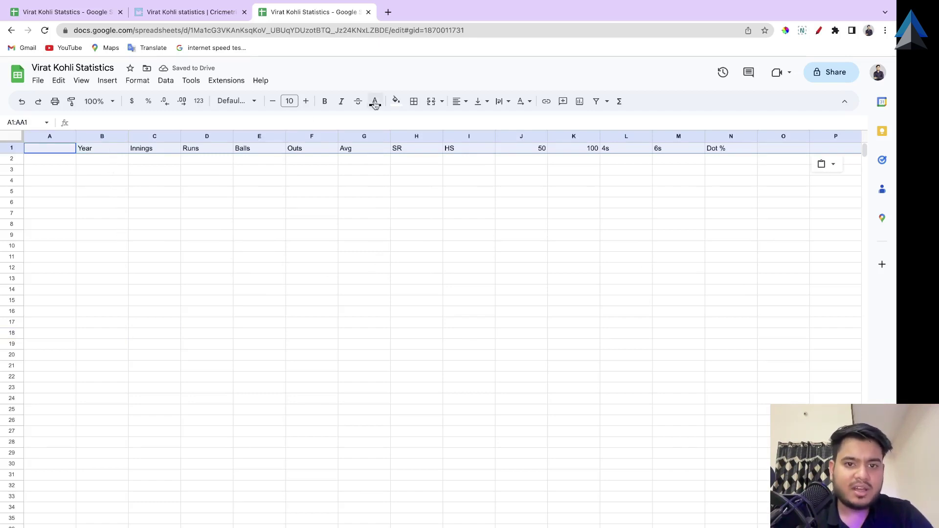
click(325, 102)
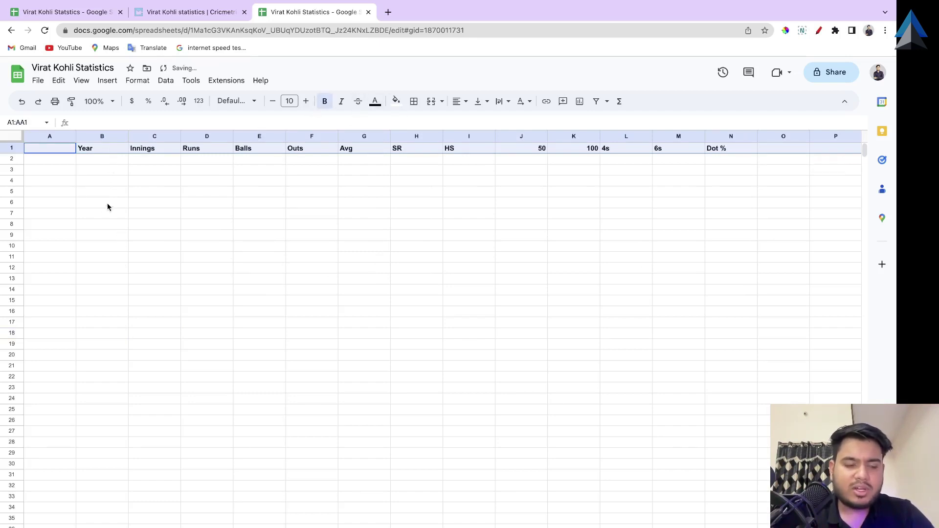
click(49, 150)
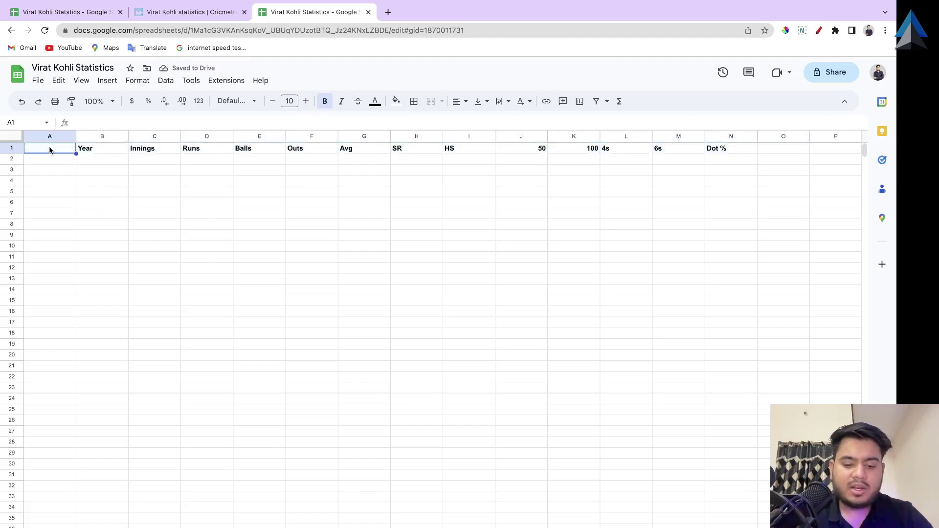
Enter Format as the column header in cell A1 of the second sheet
text(Form)
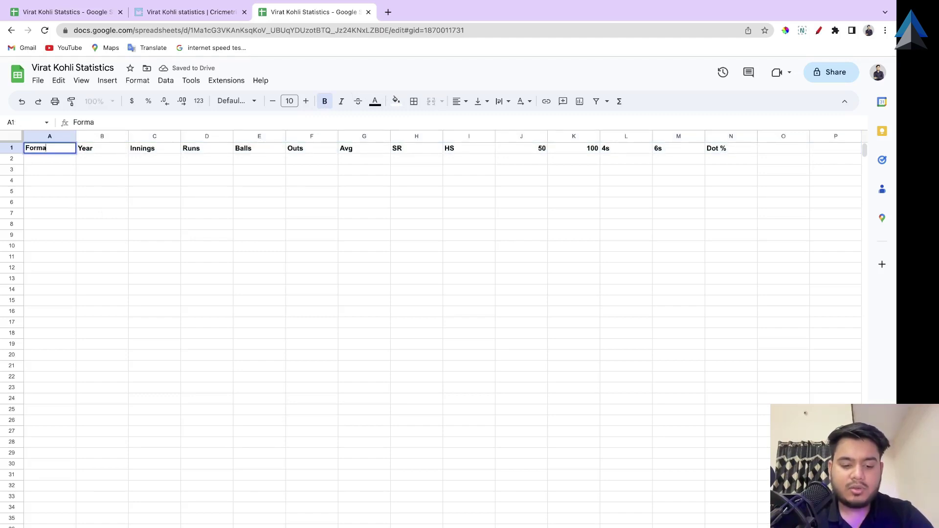
text(at)
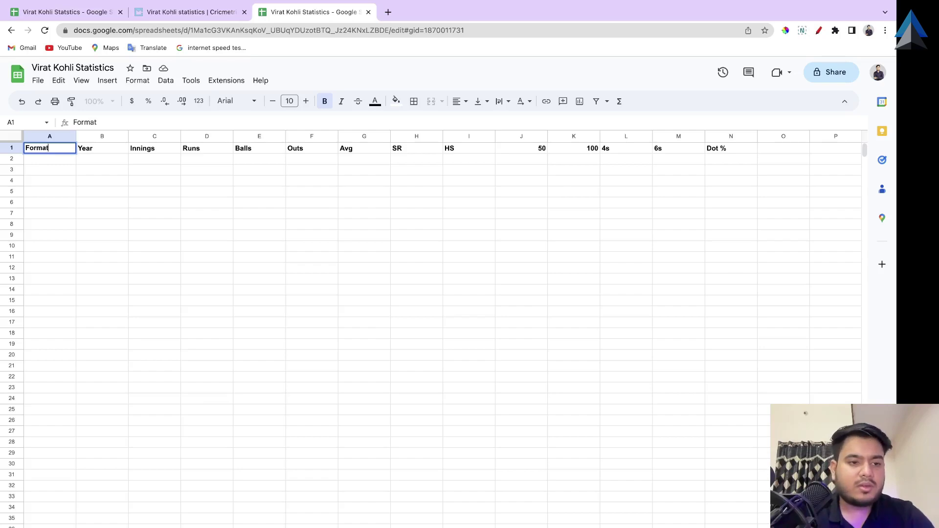
Copy the Test yearly rows A2:N14 from the first sheet and paste only their values from A2 in the second sheet
click(44, 248)
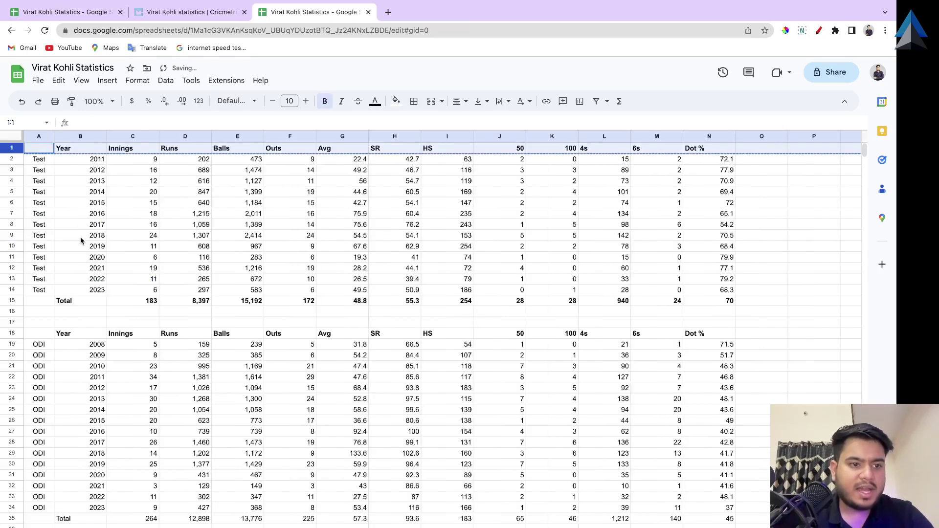
drag(41, 161, 48, 291)
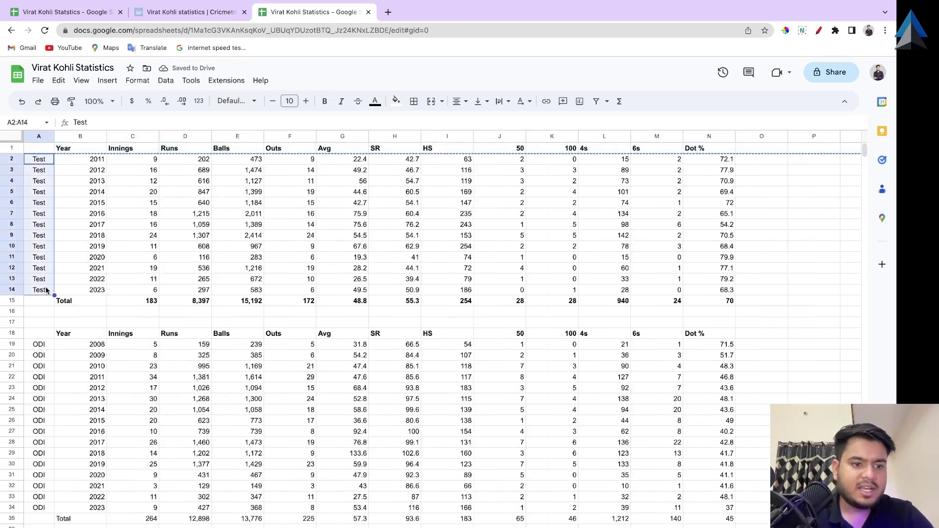
drag(40, 159, 702, 295)
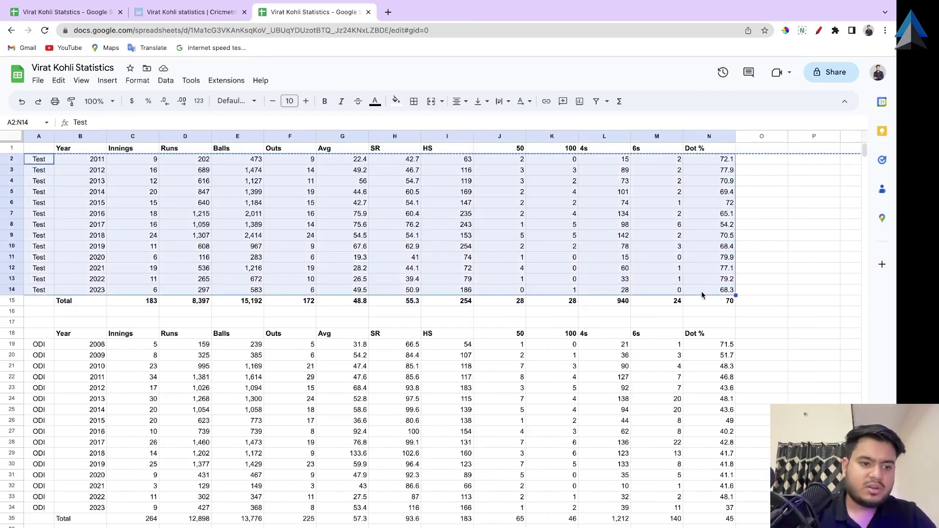
key(ctrl+c)
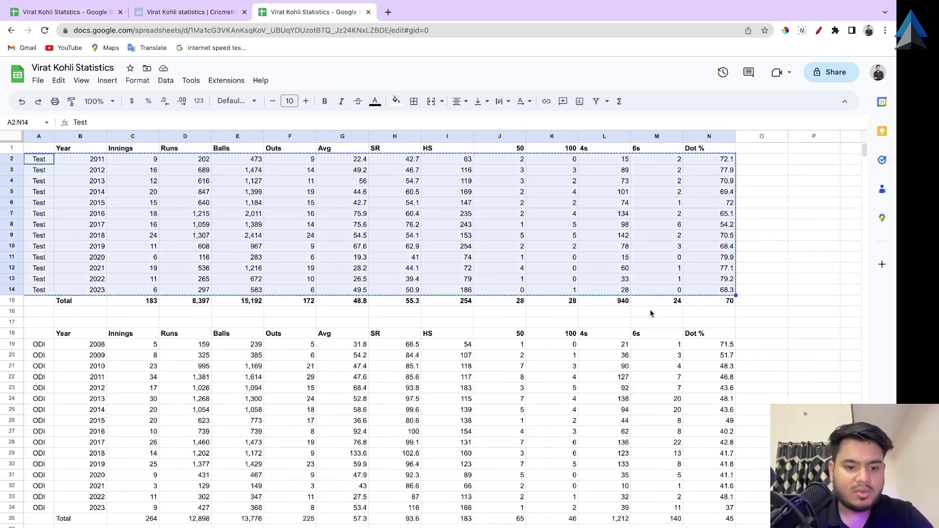
click(98, 525)
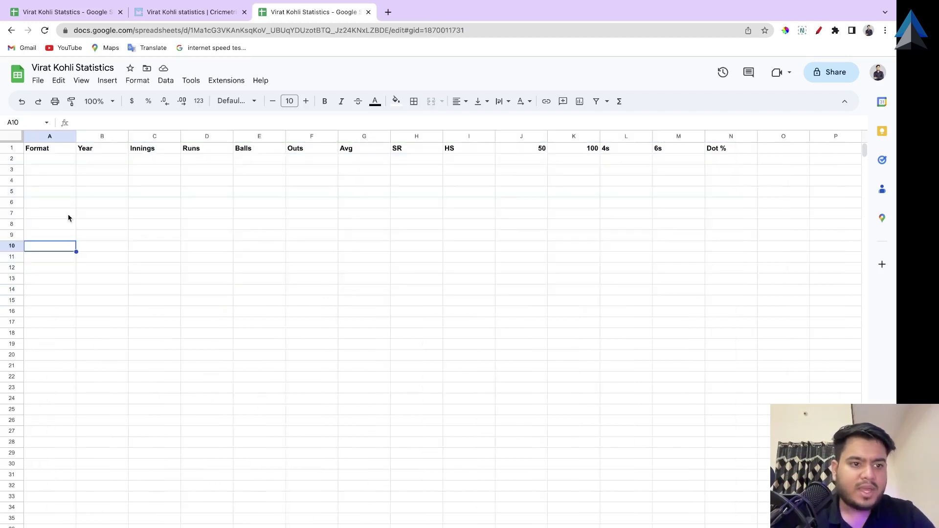
click(52, 153)
click(54, 164)
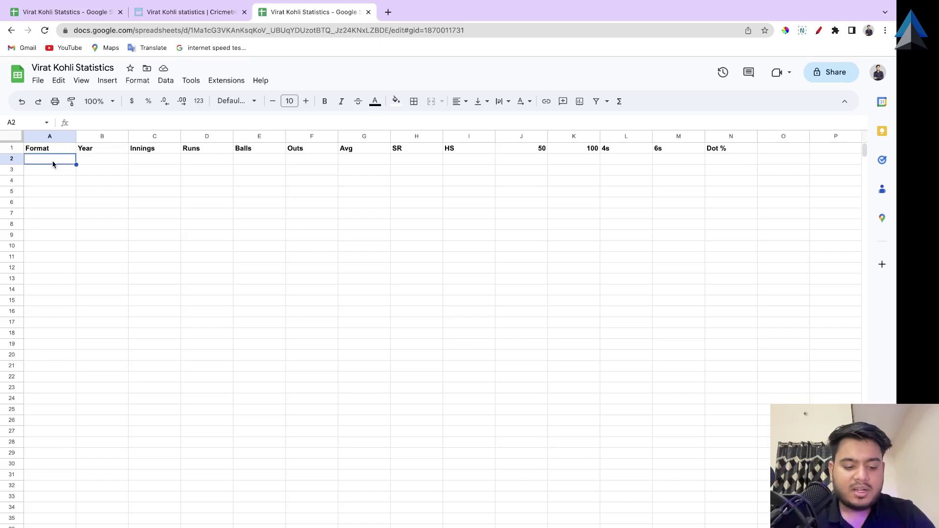
key(ctrl+v)
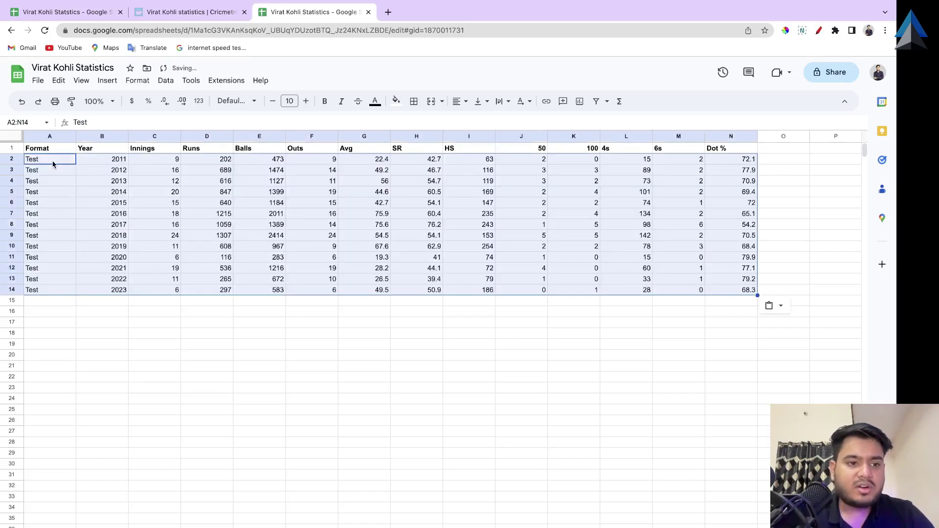
click(188, 290)
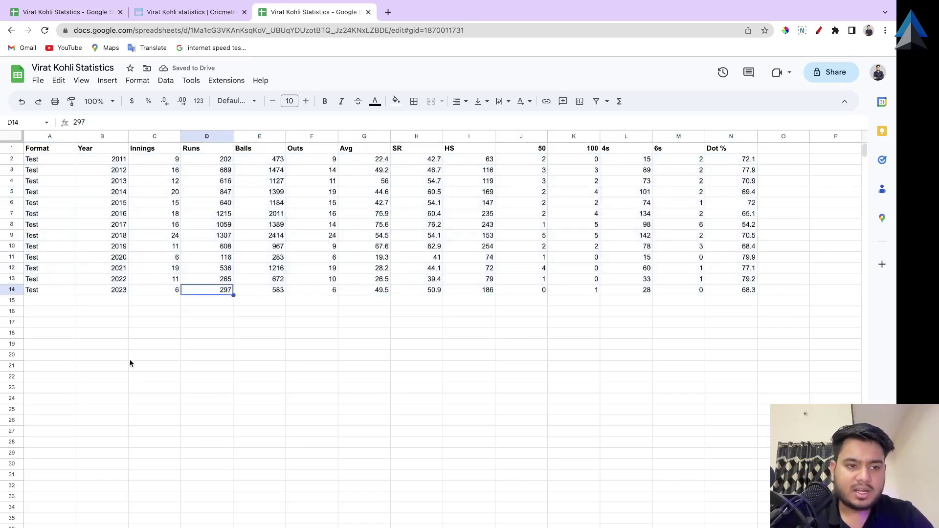
drag(61, 159, 58, 284)
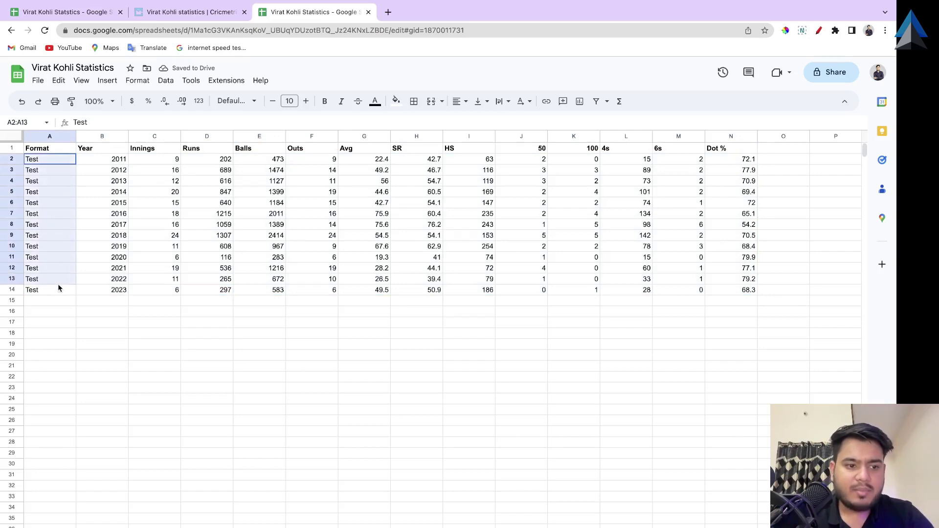
click(57, 292)
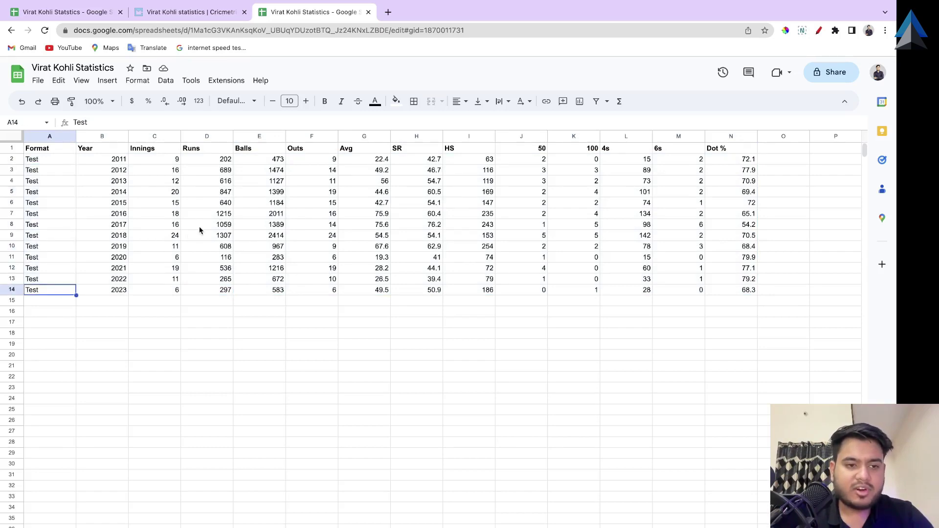
Copy the ODI yearly rows A19:N34 from the first sheet and paste only their values from A15 in the second sheet
click(115, 525)
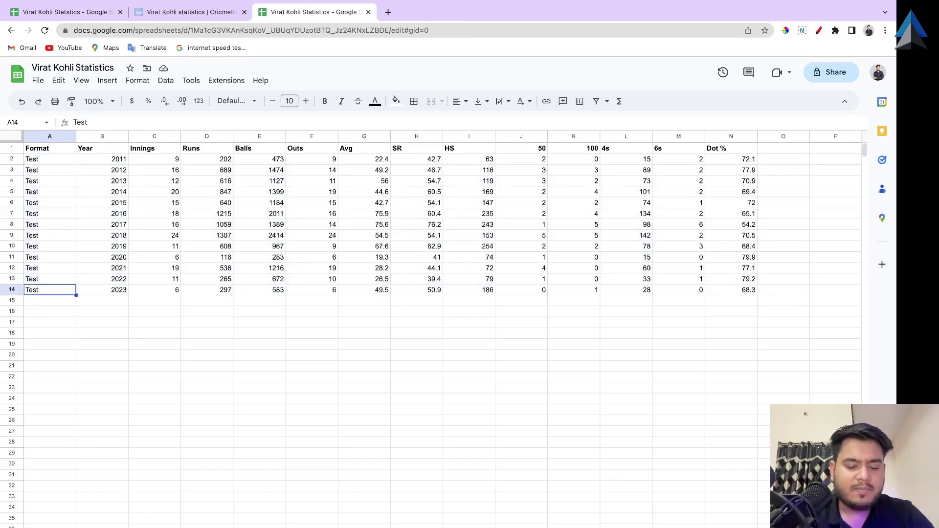
scroll(147, 303, down, 3)
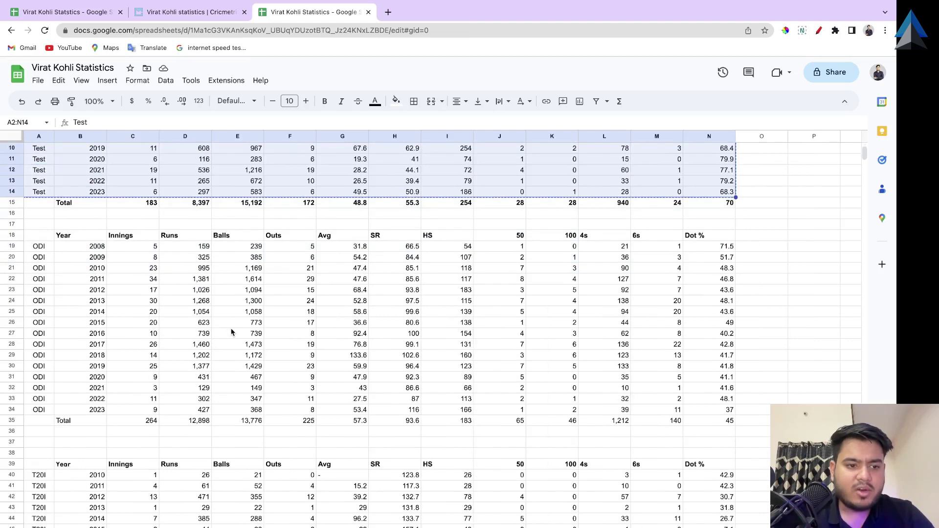
click(44, 249)
mouse_move(57, 252)
mouse_down()
mouse_move(464, 364)
mouse_move(621, 391)
mouse_move(698, 421)
mouse_move(701, 414)
mouse_up()
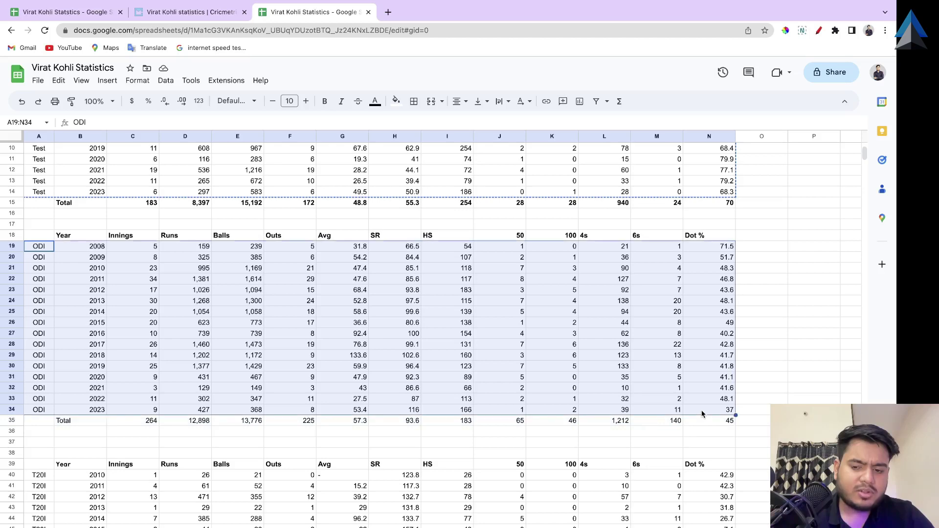
key(ctrl+c)
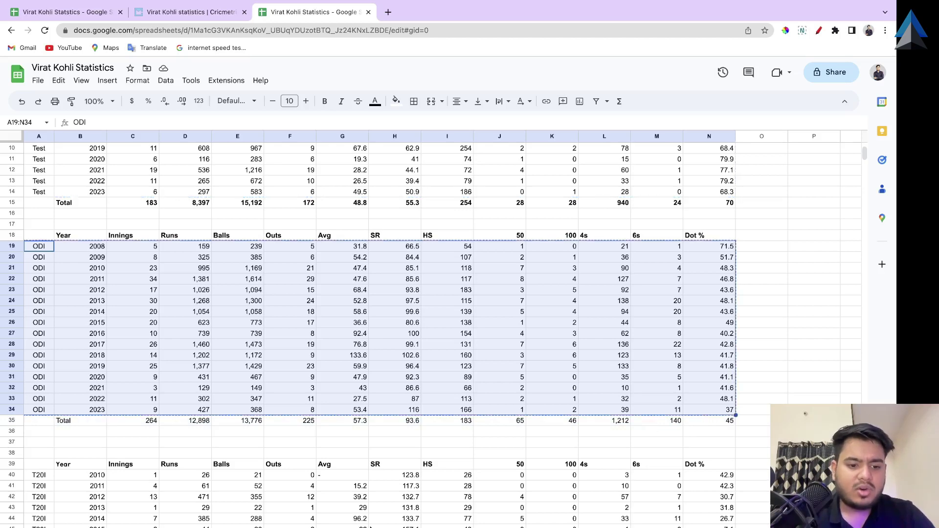
key(alt+Down)
click(37, 306)
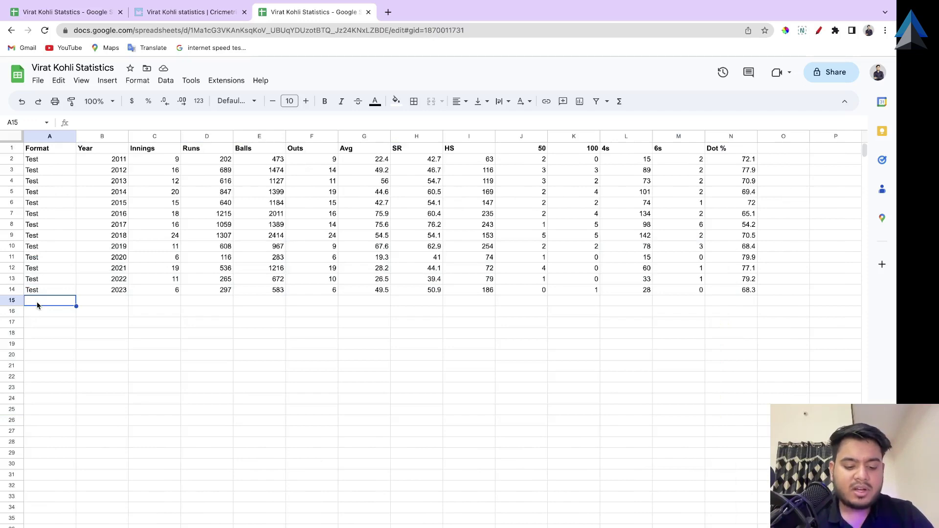
key(ctrl+v)
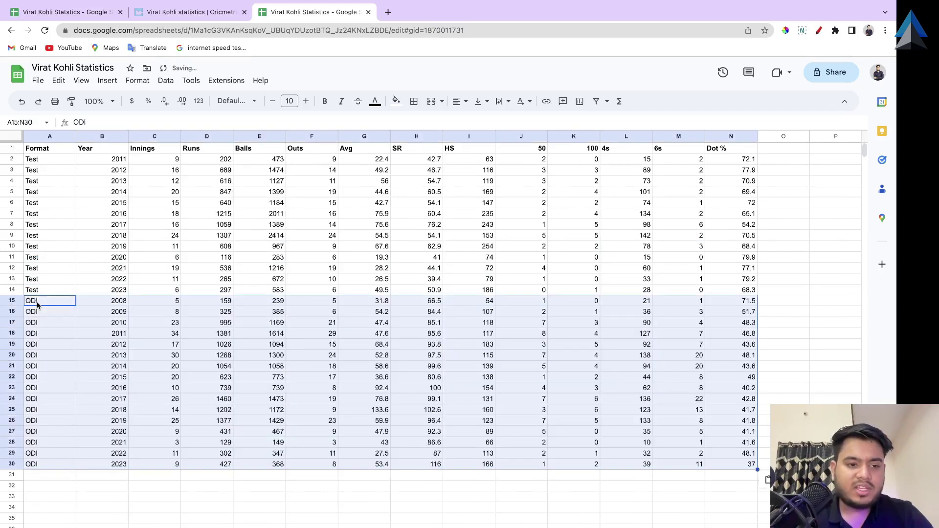
Copy the T20I rows with their total, A40:N53, from the first sheet and paste only their values from A31 in the second sheet
scroll(104, 354, down, 5)
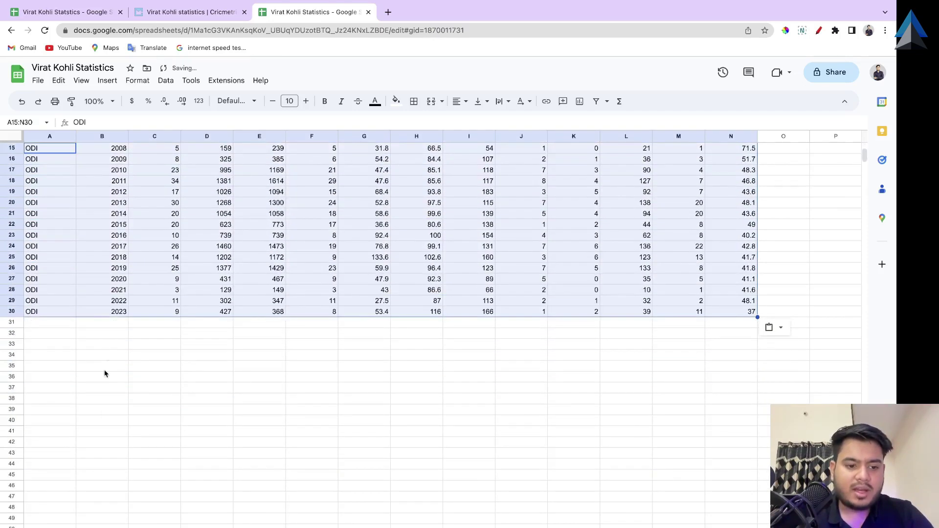
key(alt+Up)
scroll(118, 387, down, 5)
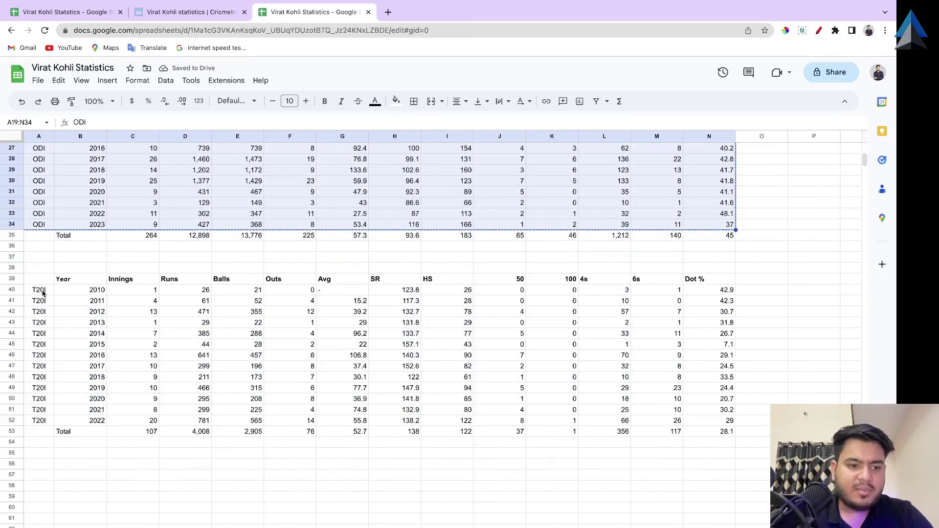
drag(43, 292, 711, 431)
key(ctrl+c)
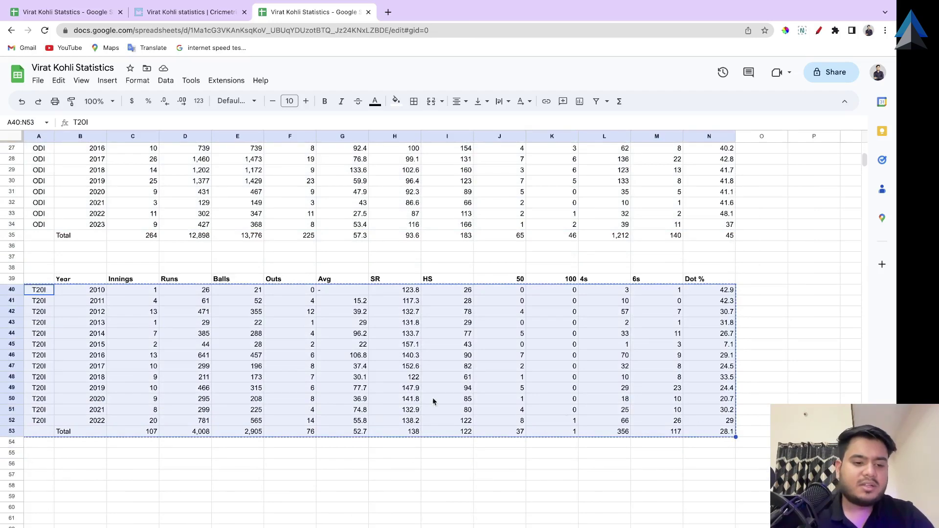
key(alt+Down)
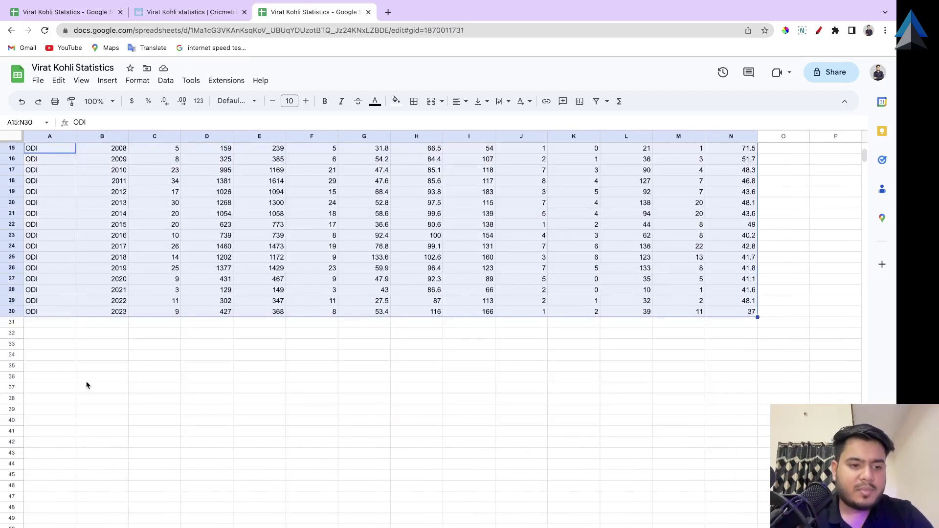
click(49, 323)
key(ctrl+v)
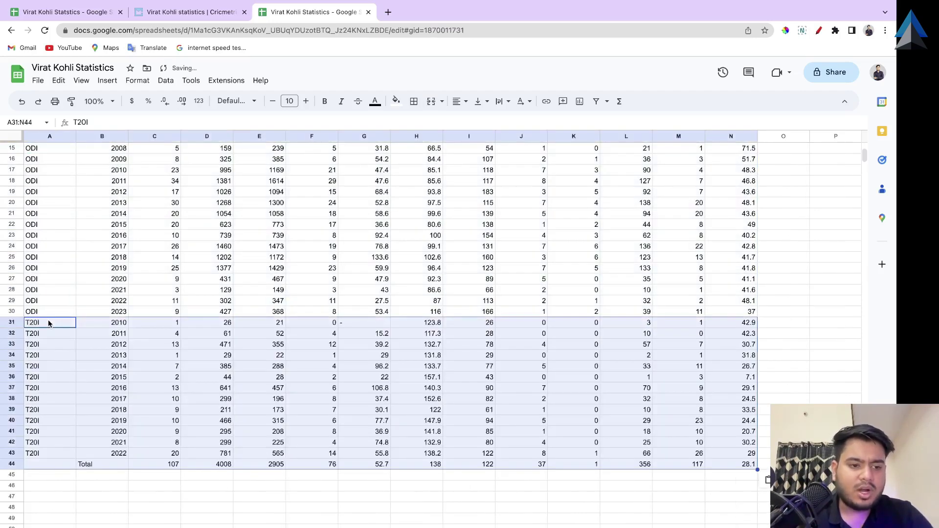
Delete the Total row 44 beneath the pasted T20I data
click(13, 464)
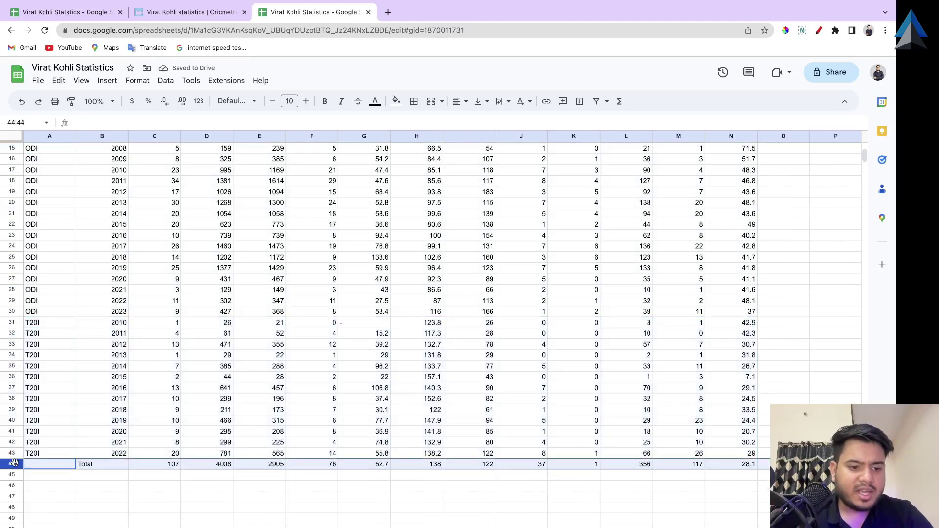
right_click(13, 463)
click(77, 308)
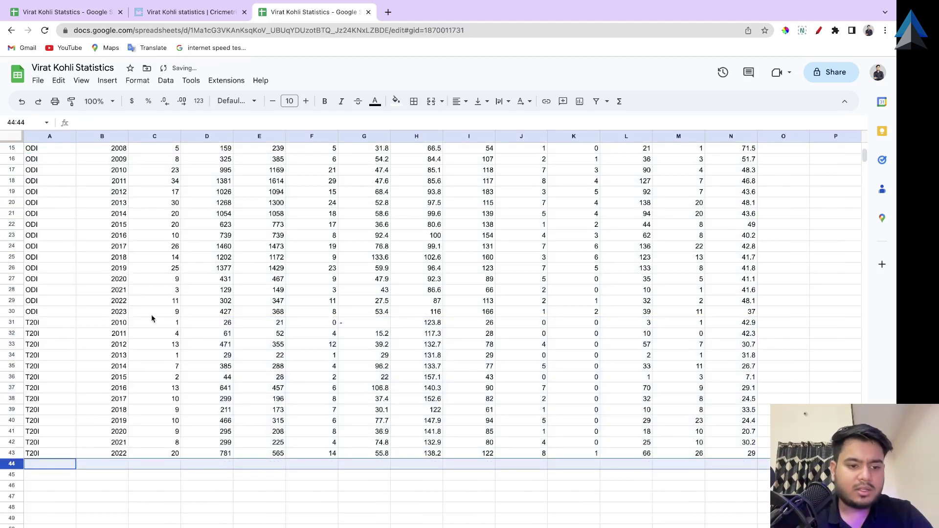
Center-align the contents of the whole second sheet horizontally
scroll(210, 340, up, 5)
click(224, 268)
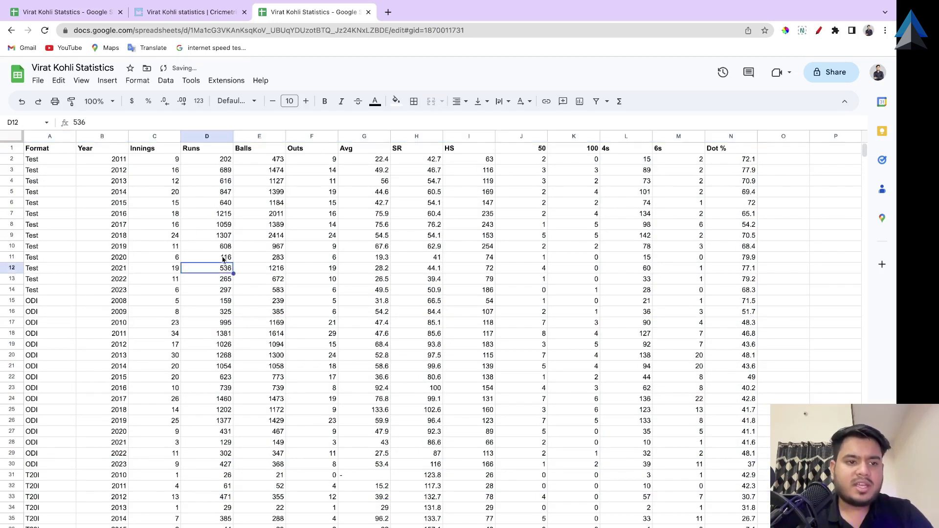
click(15, 136)
click(460, 102)
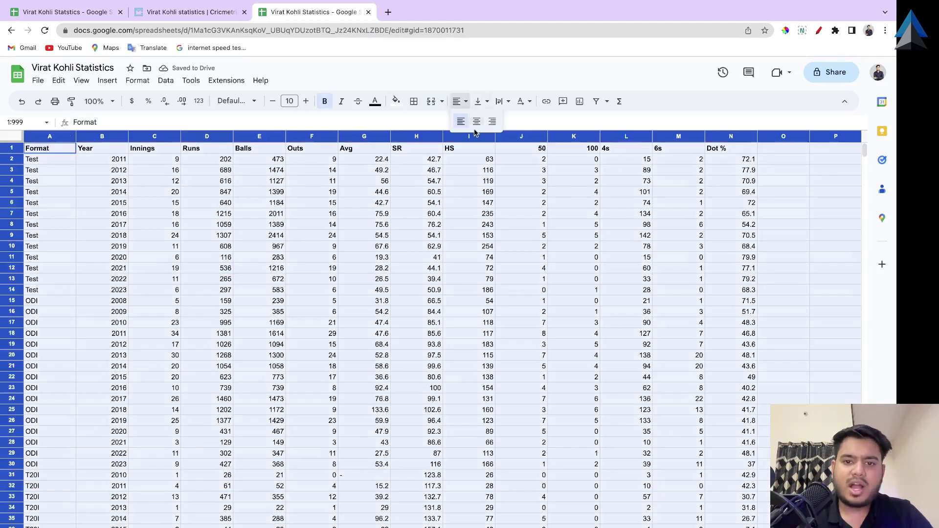
click(476, 121)
click(416, 203)
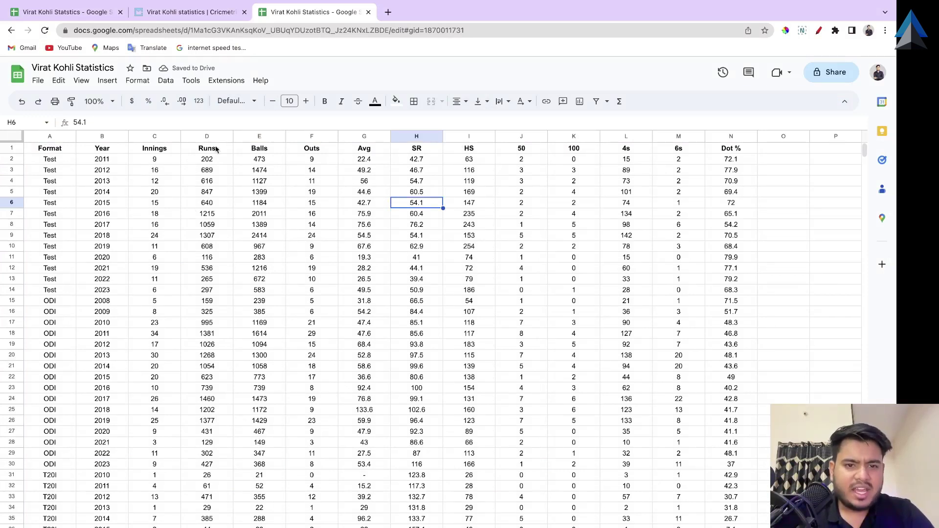
click(205, 162)
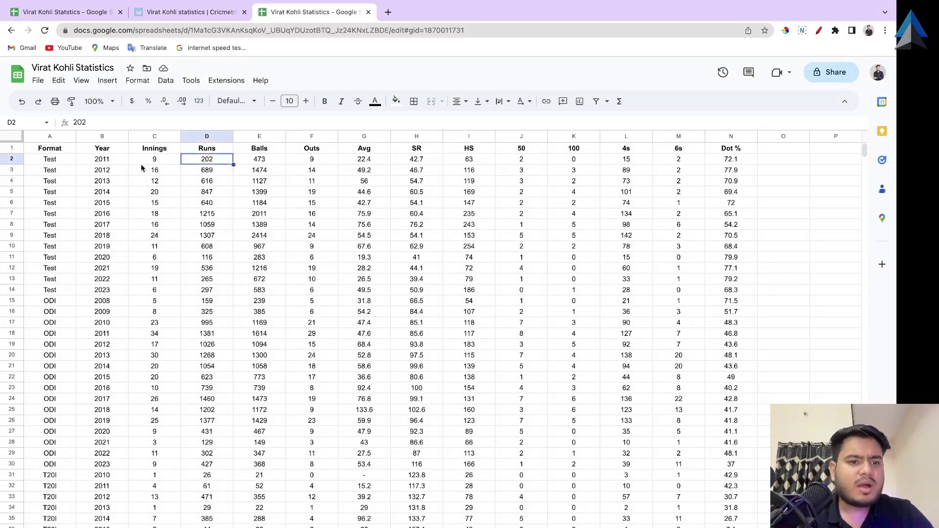
Move the Year column in front of the Format column so that it becomes column A
click(108, 136)
drag(108, 136, 36, 135)
click(164, 227)
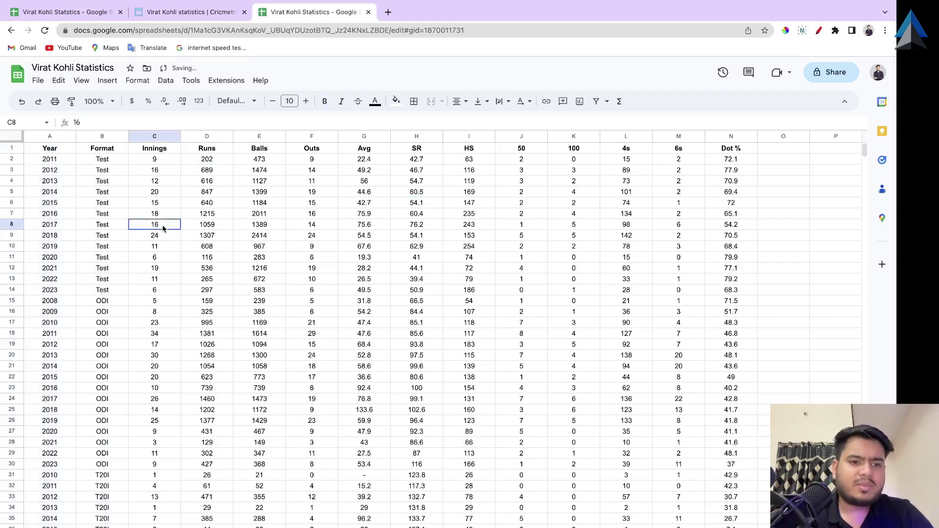
click(159, 147)
click(209, 150)
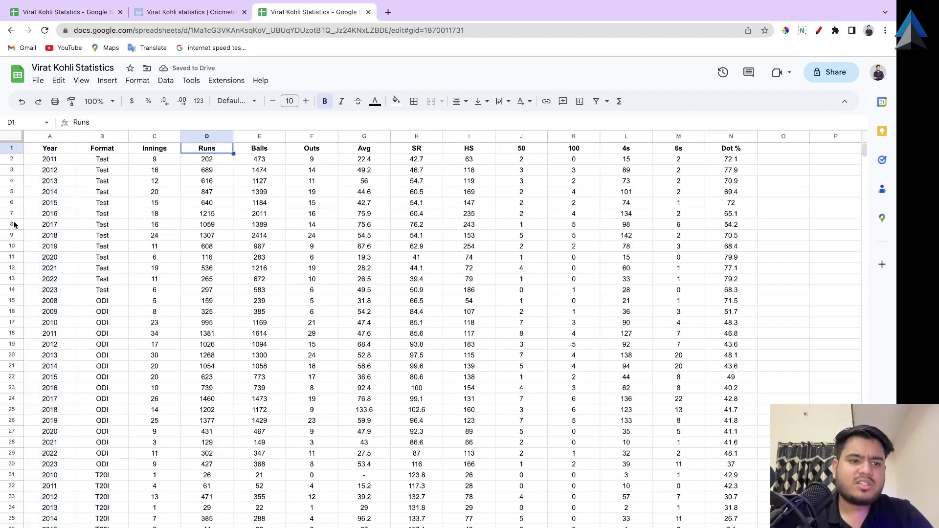
Fill the header cells A1:N1 with a light yellow background color
drag(50, 153, 731, 151)
click(397, 102)
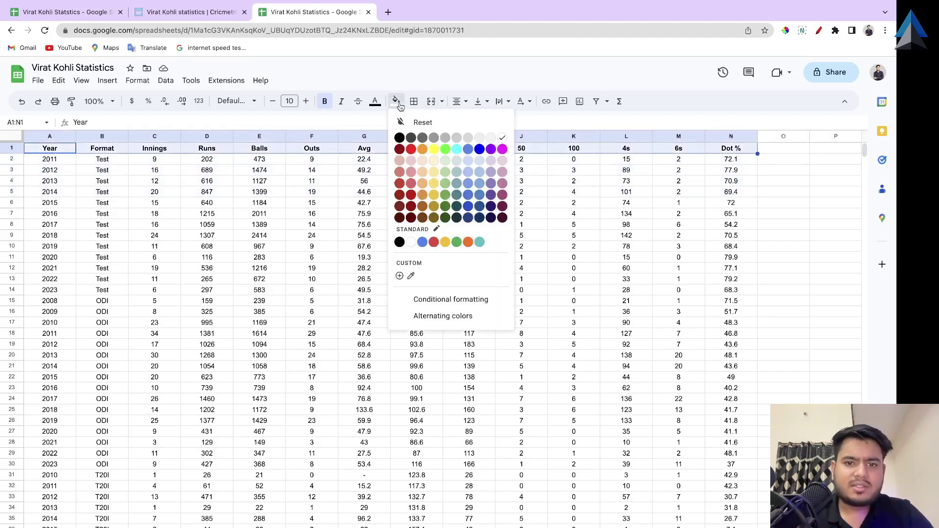
click(434, 160)
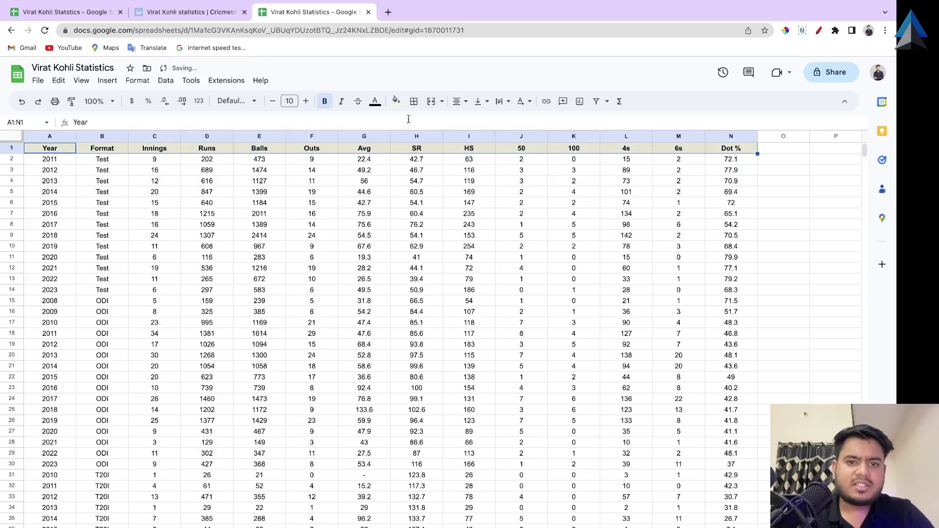
click(380, 204)
drag(62, 157, 431, 501)
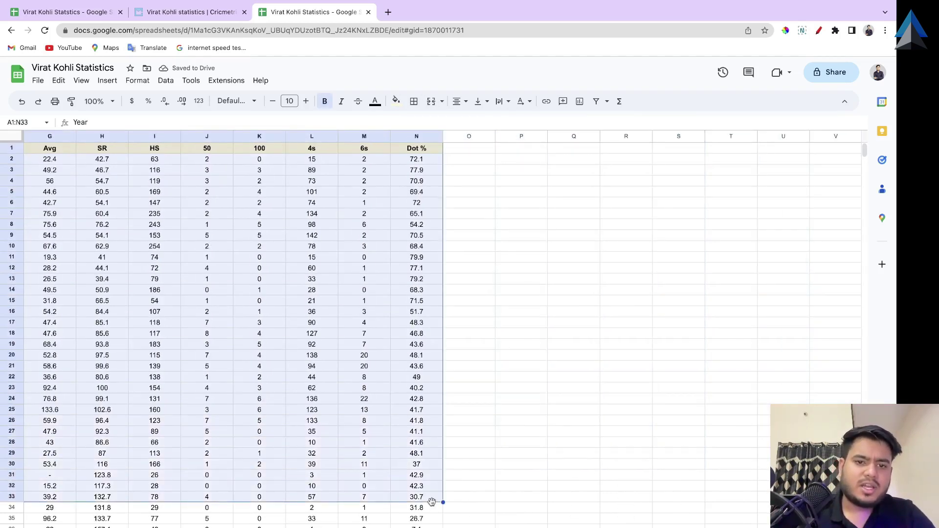
click(99, 203)
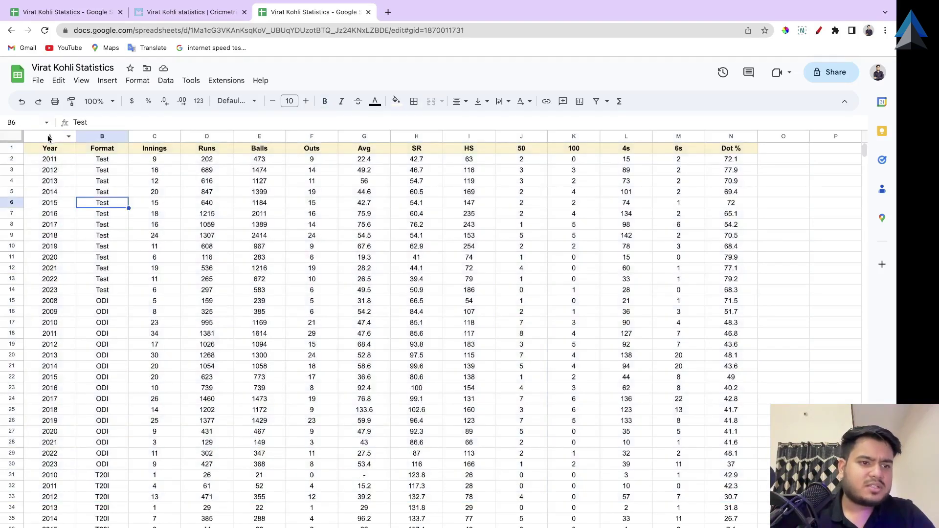
Apply borders to all cells in columns A through N of the sheet
drag(50, 137, 731, 133)
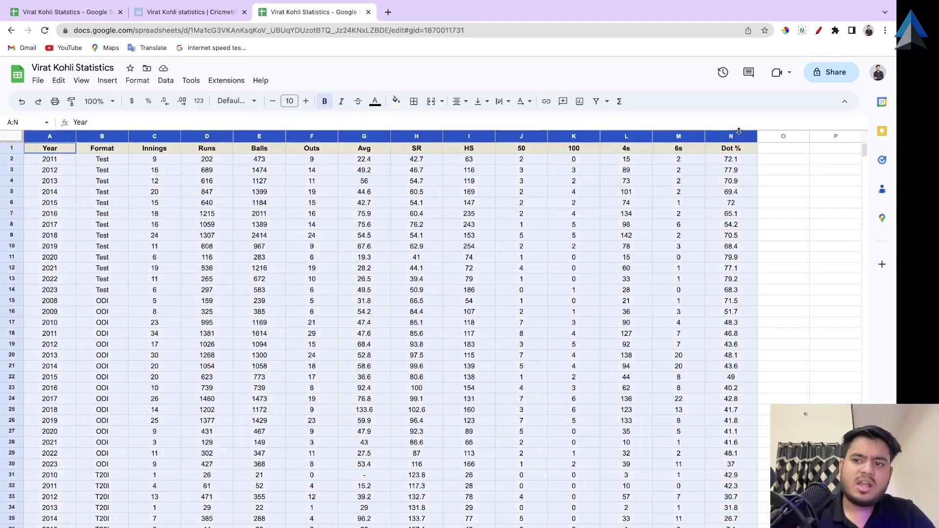
click(414, 102)
click(419, 124)
click(392, 224)
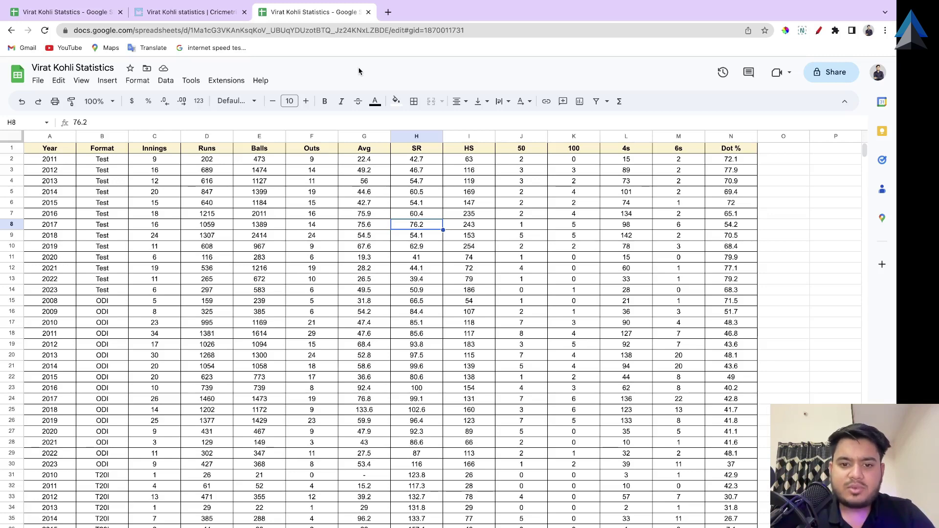
Switch to the Windows desktop, search for and launch Power BI Desktop, and dismiss its welcome screen
key(super+d)
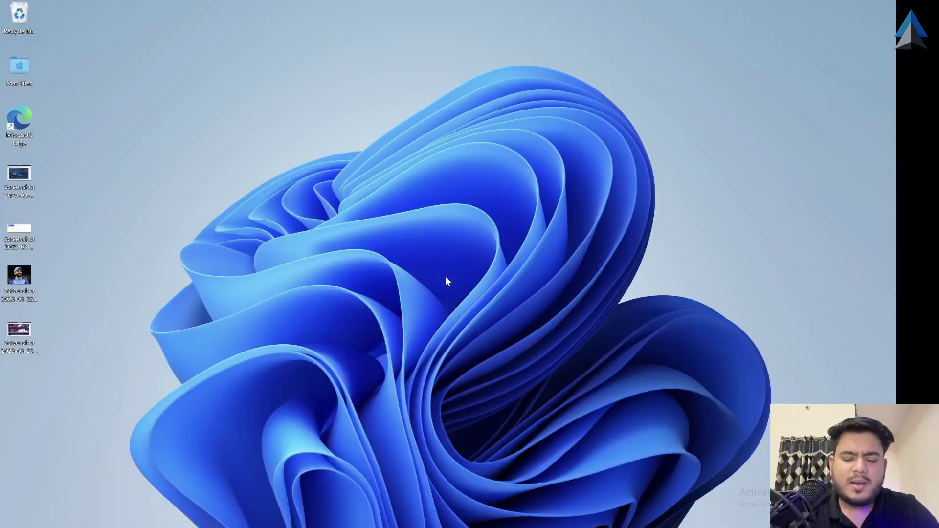
key(super+s)
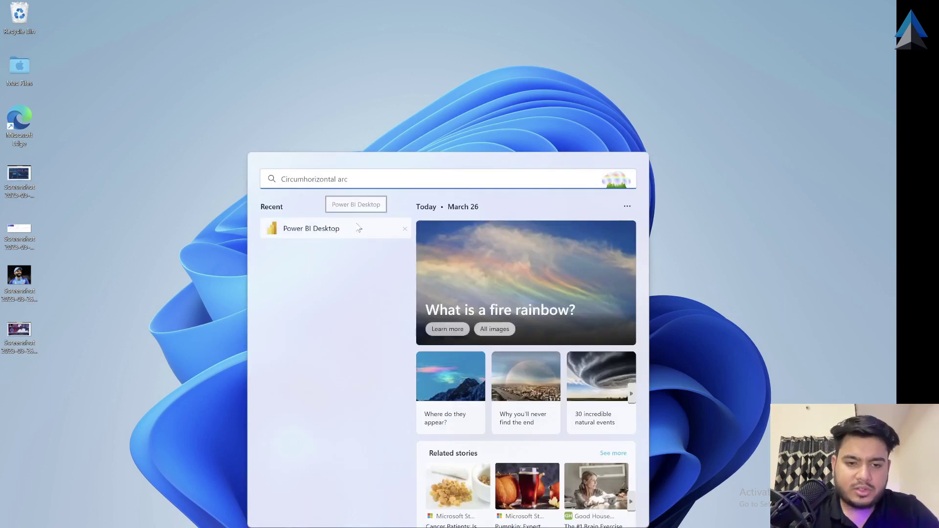
text(power)
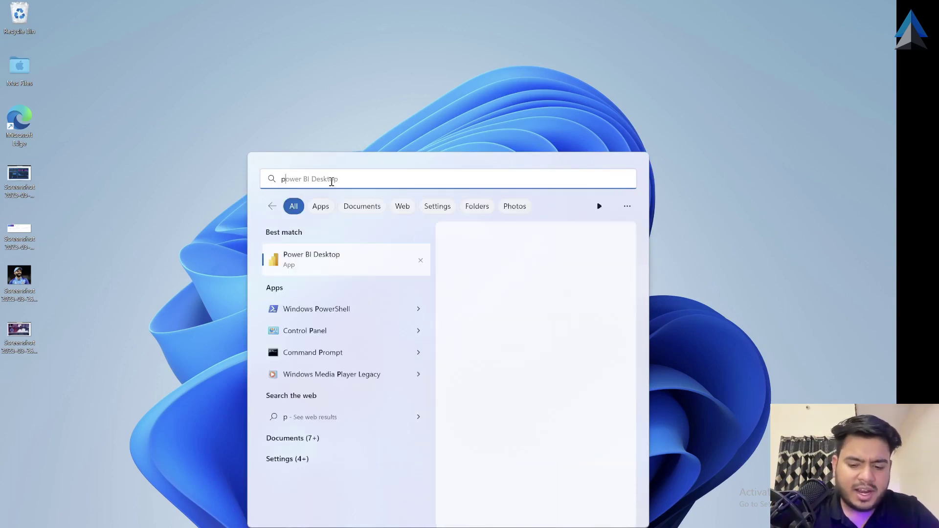
click(318, 258)
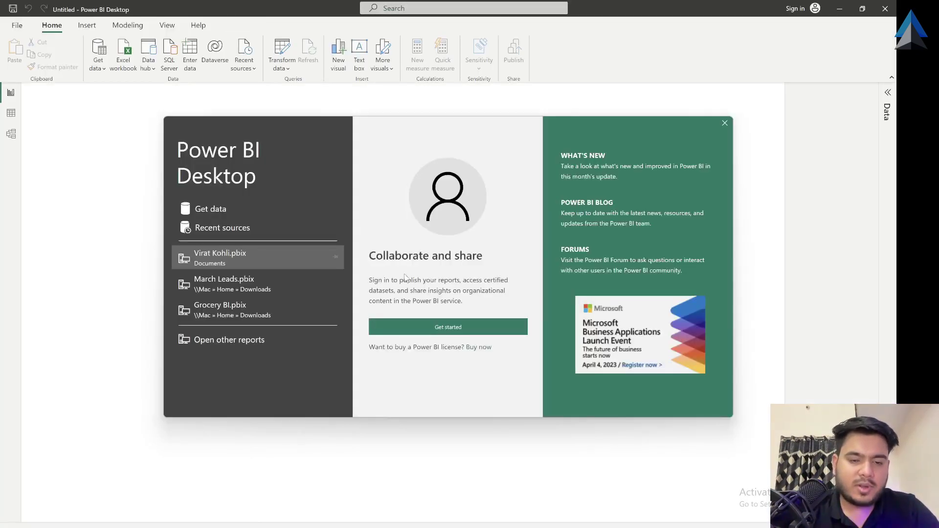
click(725, 123)
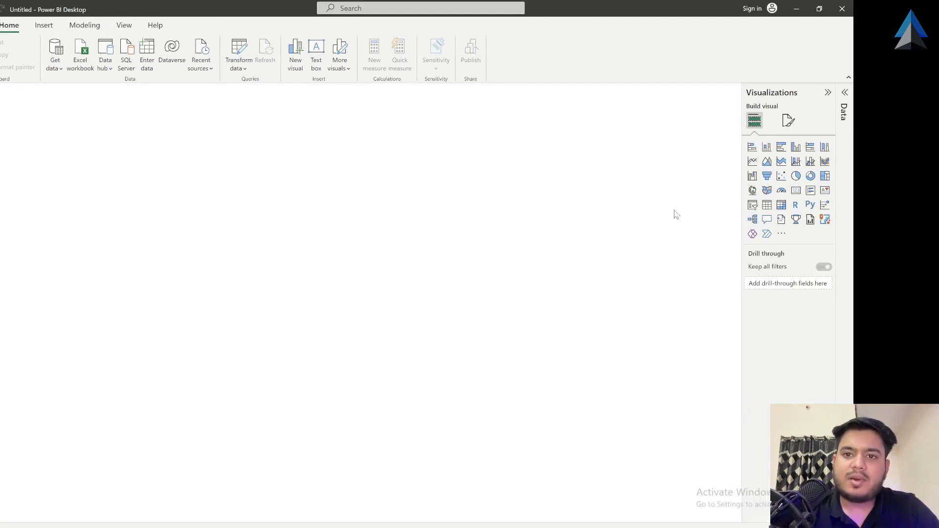
key(ctrl+Left)
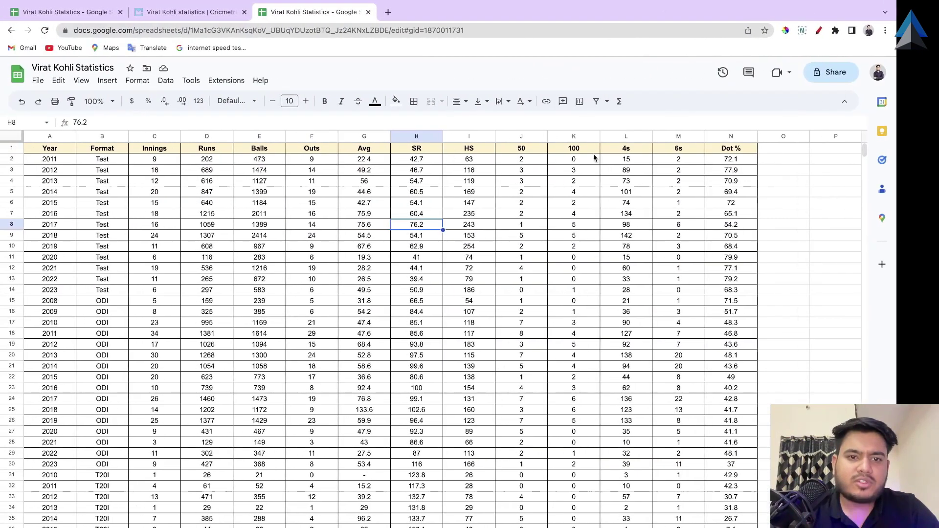
mouse_move(489, 524)
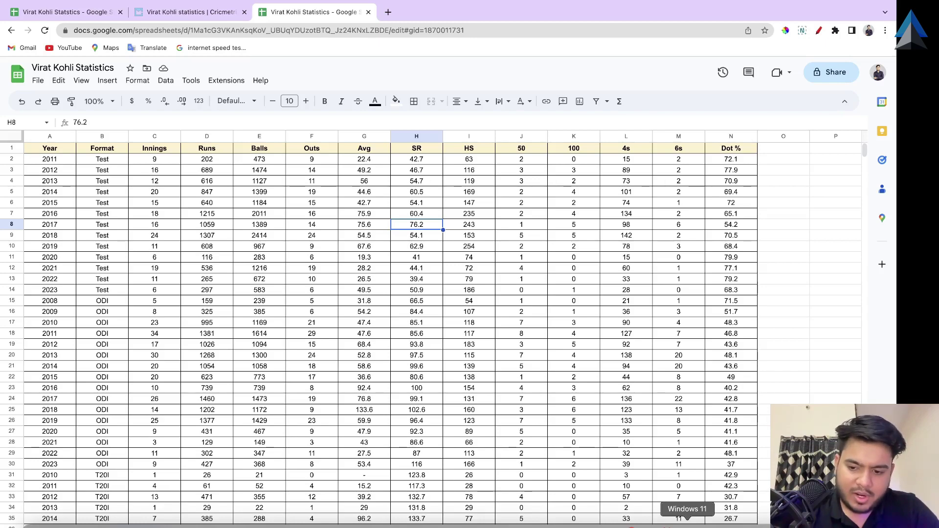
click(687, 522)
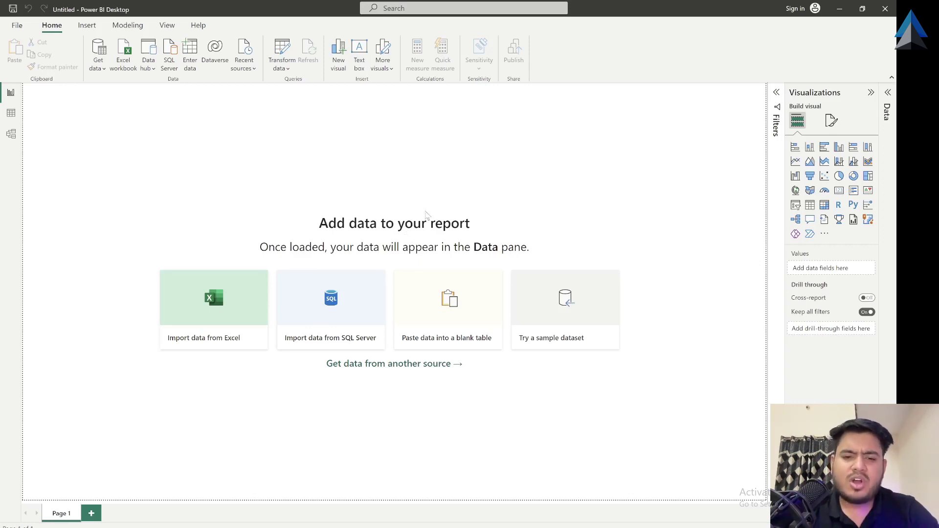
Look through the full list of data source connectors offered under Get Data
scroll(452, 219, down, 3)
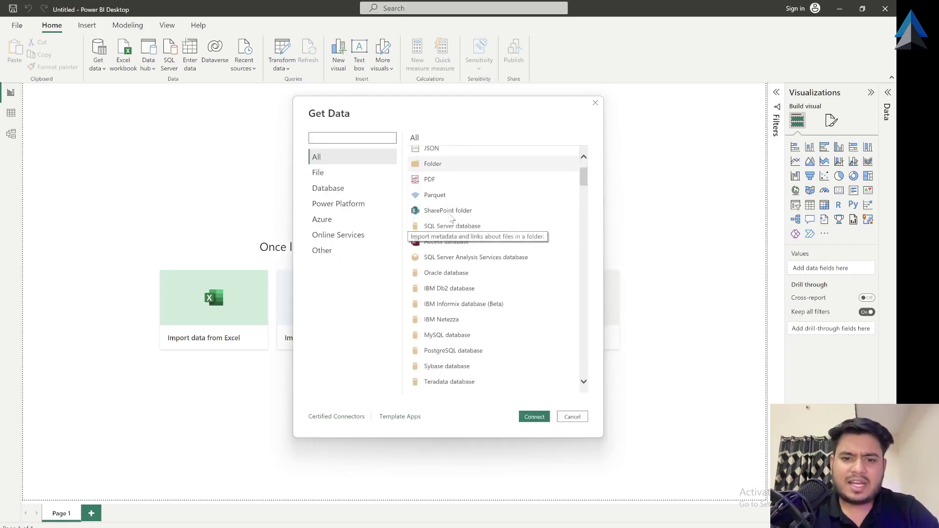
scroll(452, 219, up, 3)
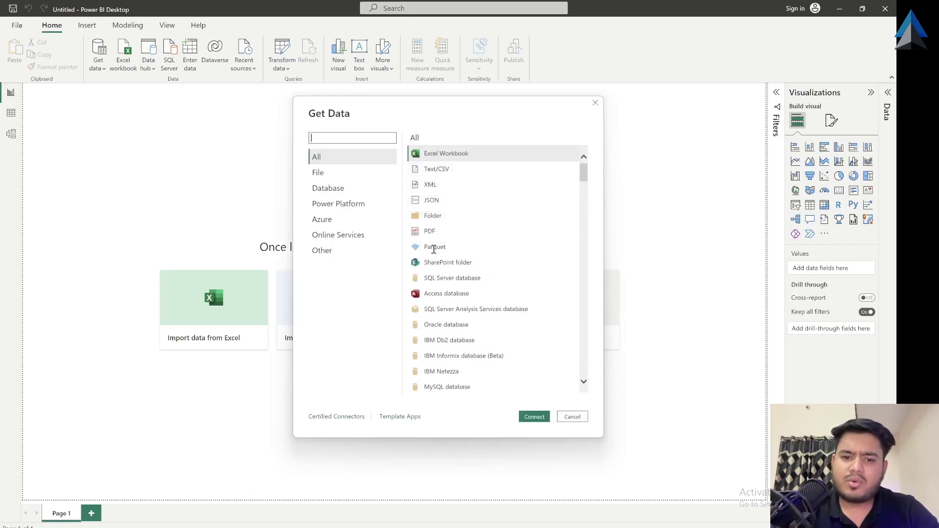
click(571, 418)
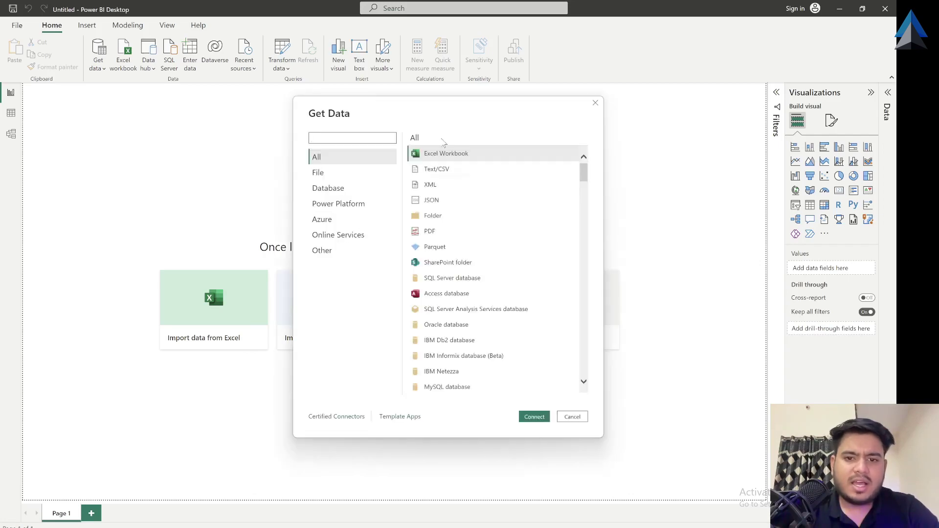
scroll(439, 245, down, 15)
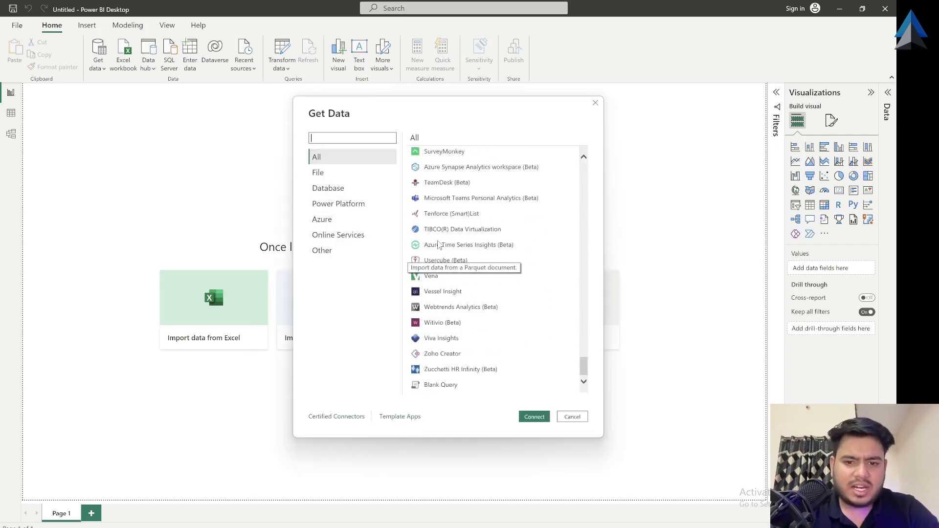
scroll(439, 245, up, 12)
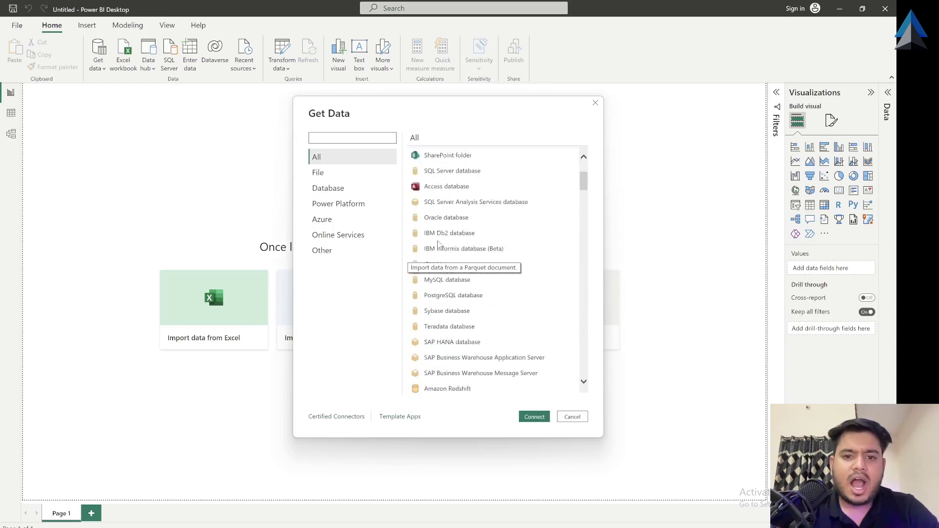
scroll(438, 245, up, 3)
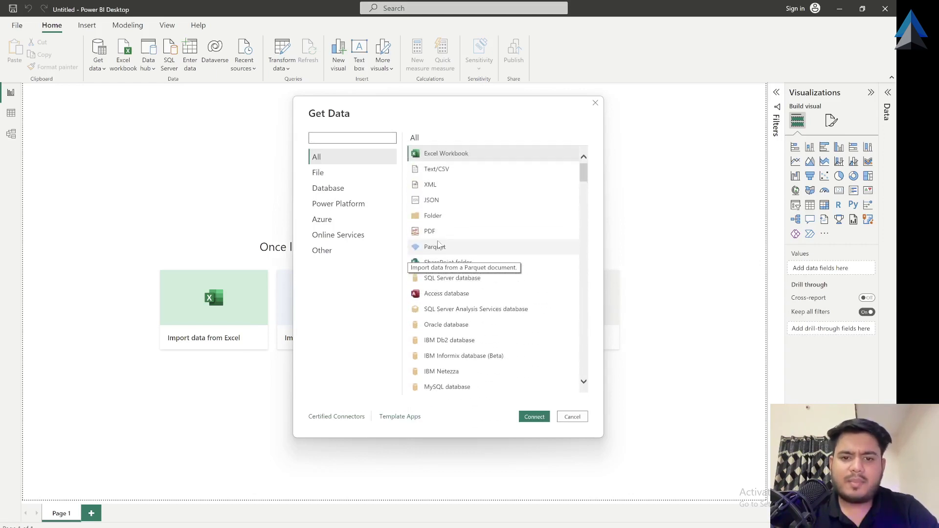
click(433, 153)
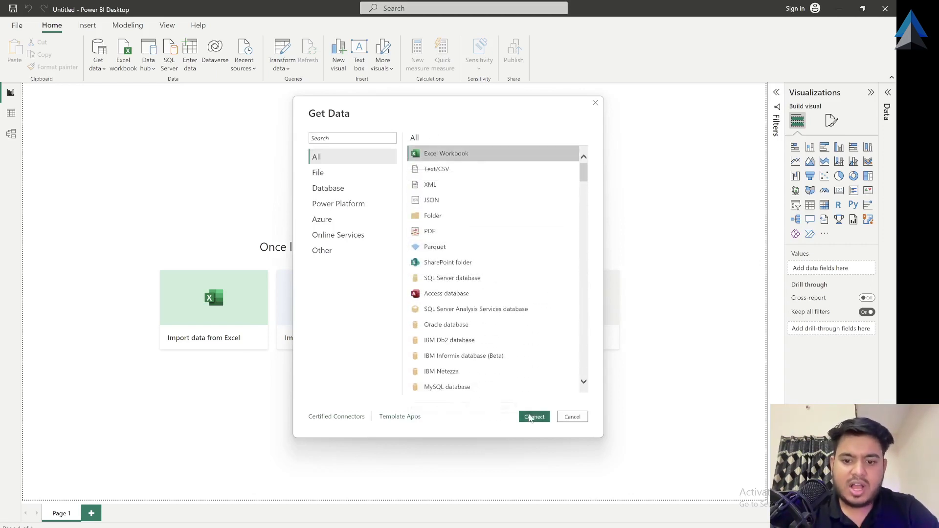
click(533, 417)
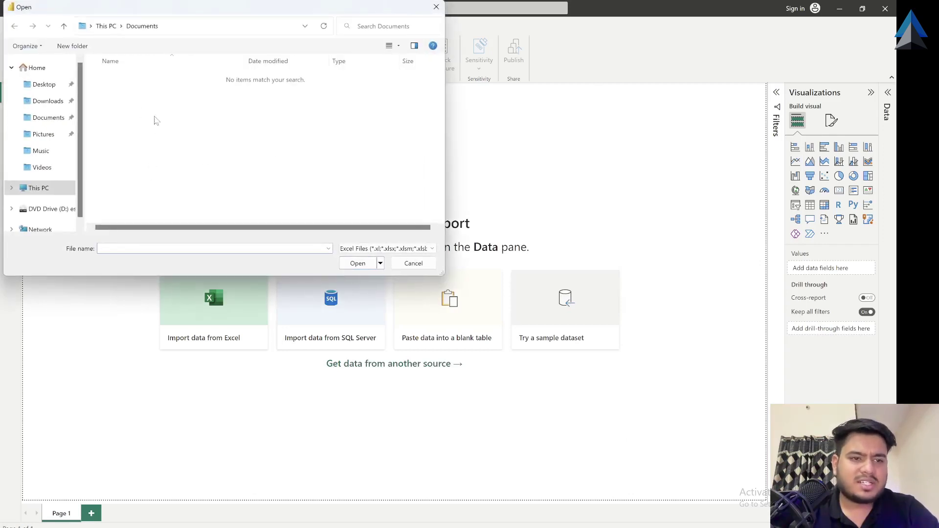
click(437, 7)
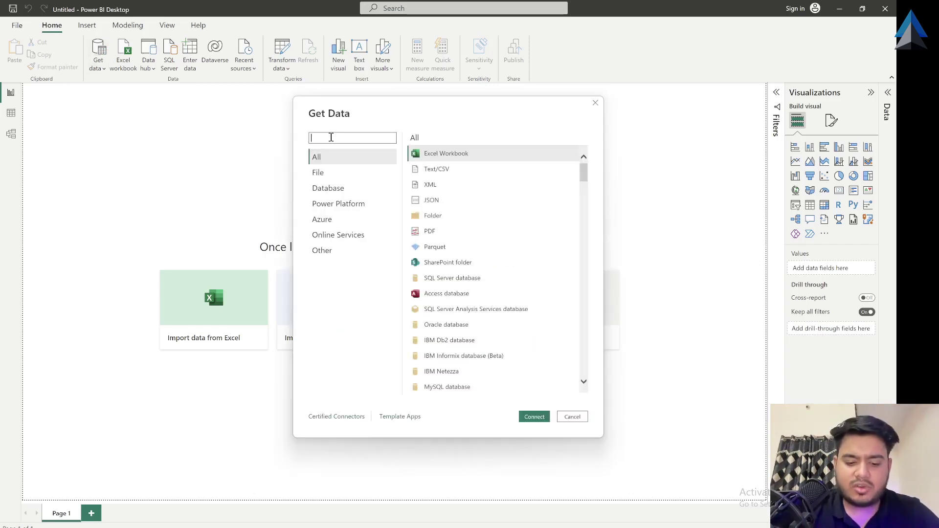
Search the data sources for "google sheets" and start a connection with the Google Sheets connector
text(google sheet)
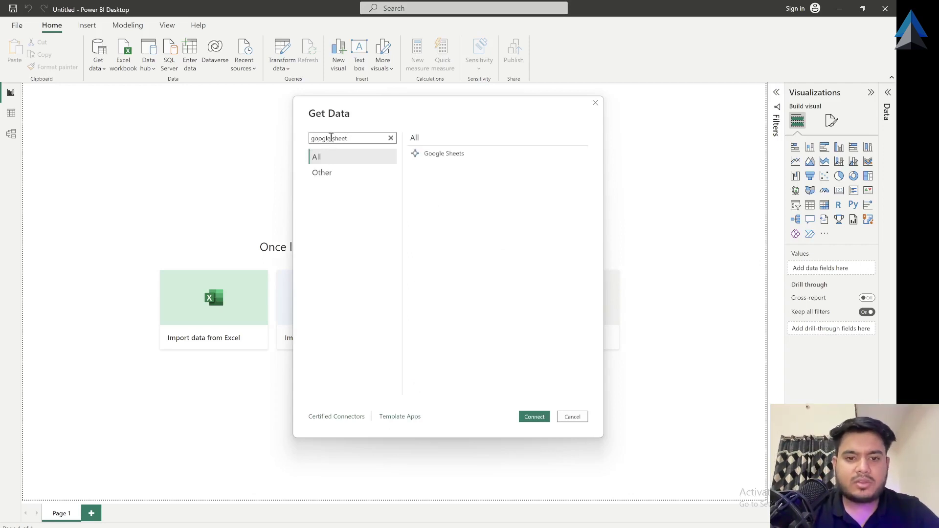
text(s)
click(430, 154)
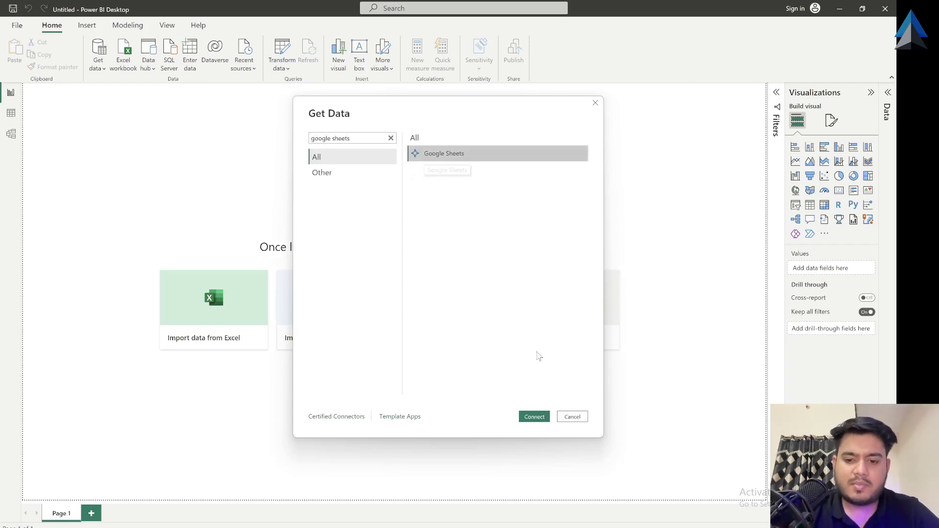
click(539, 416)
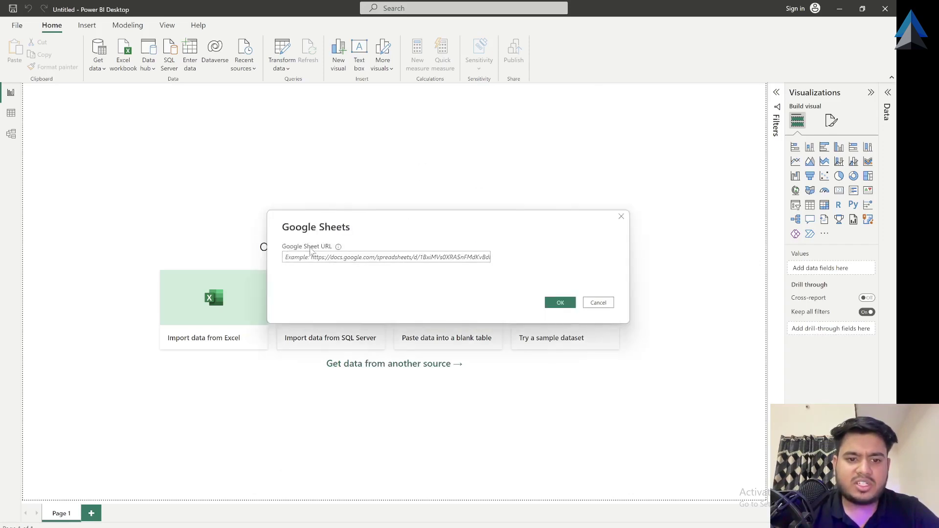
Copy the Virat Kohli Statistics spreadsheet's URL from the browser and submit it as the Google Sheet URL in Power BI Desktop
click(393, 253)
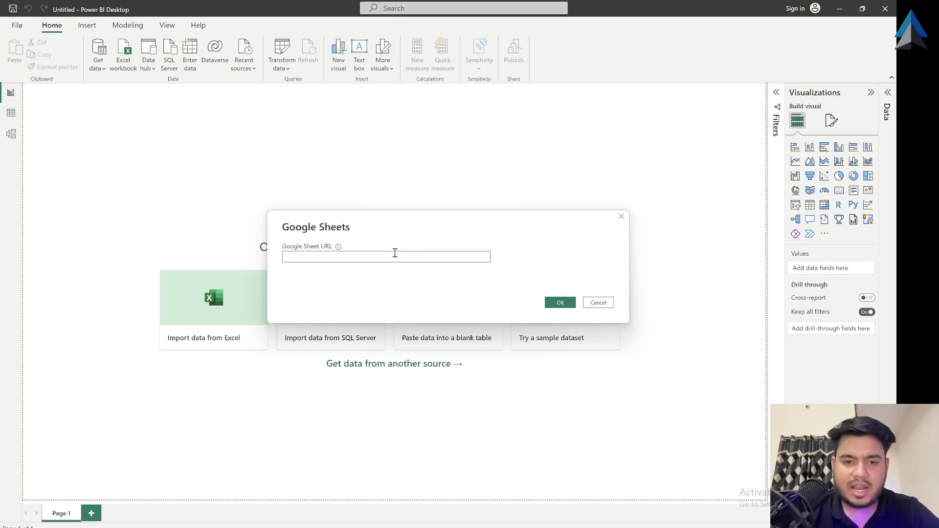
key(alt+Tab)
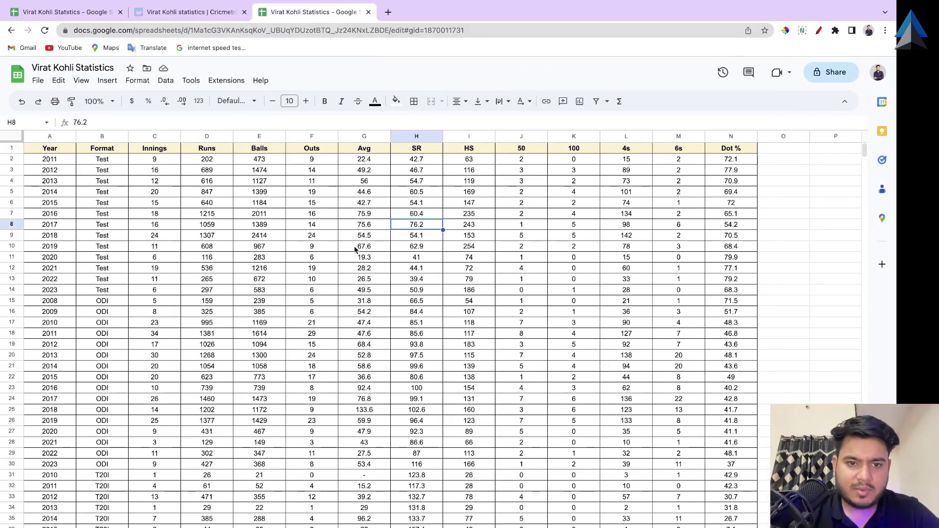
click(340, 35)
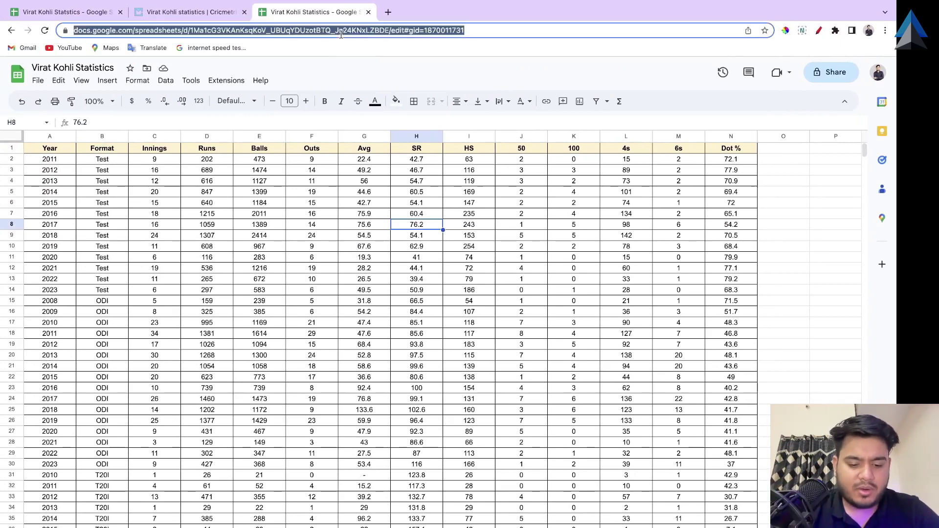
key(ctrl+c)
key(alt+Tab)
key(ctrl+v)
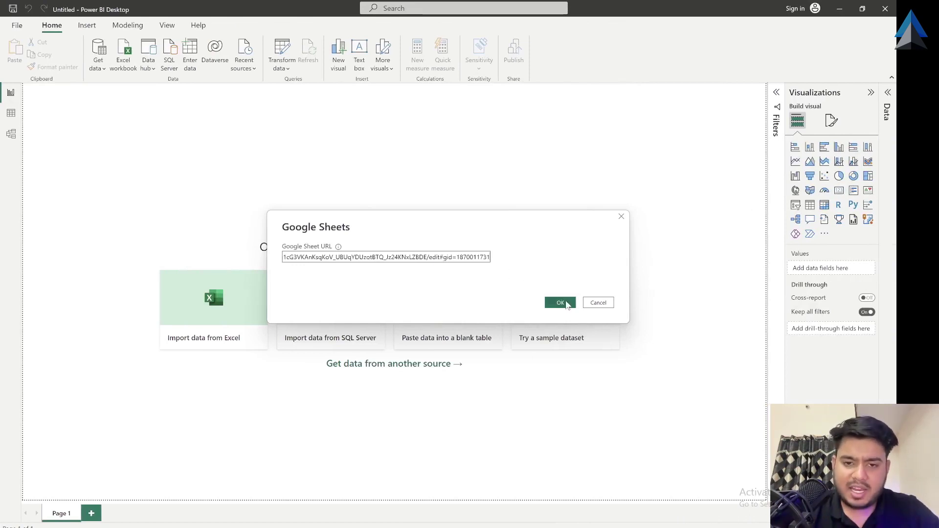
click(371, 258)
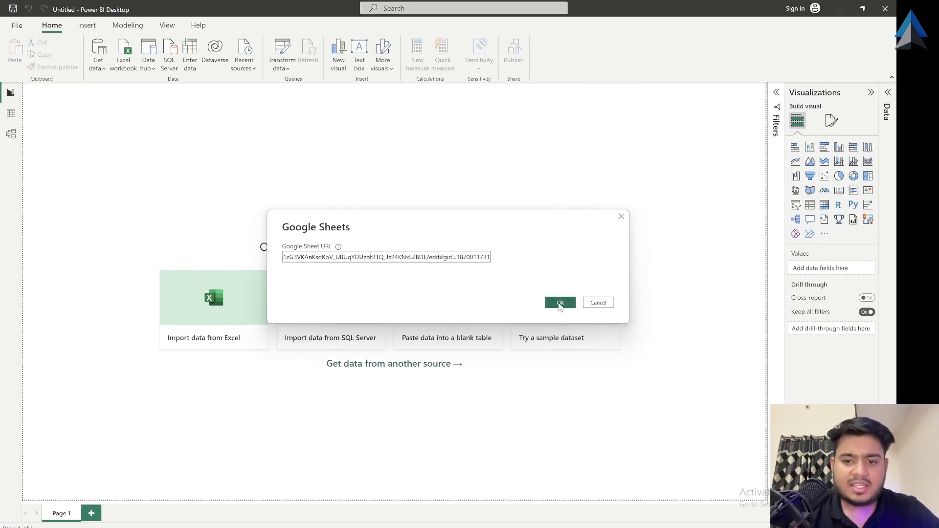
click(560, 303)
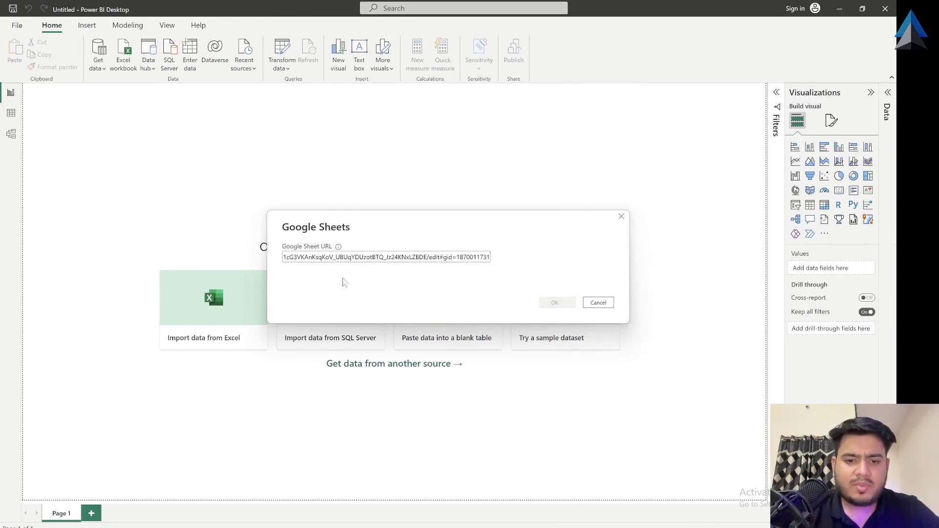
Sign in with the existing Google account, grant Power BI Desktop the requested access, and connect to the spreadsheet
click(372, 258)
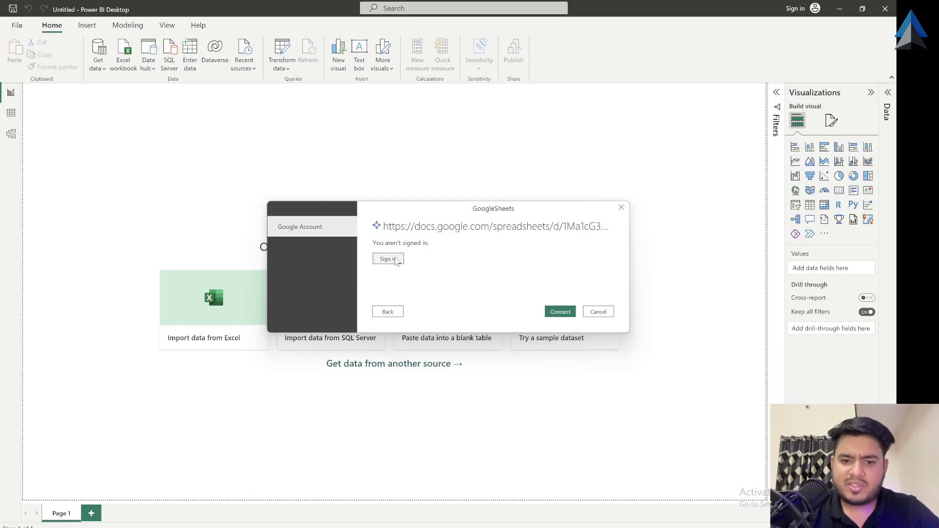
click(396, 259)
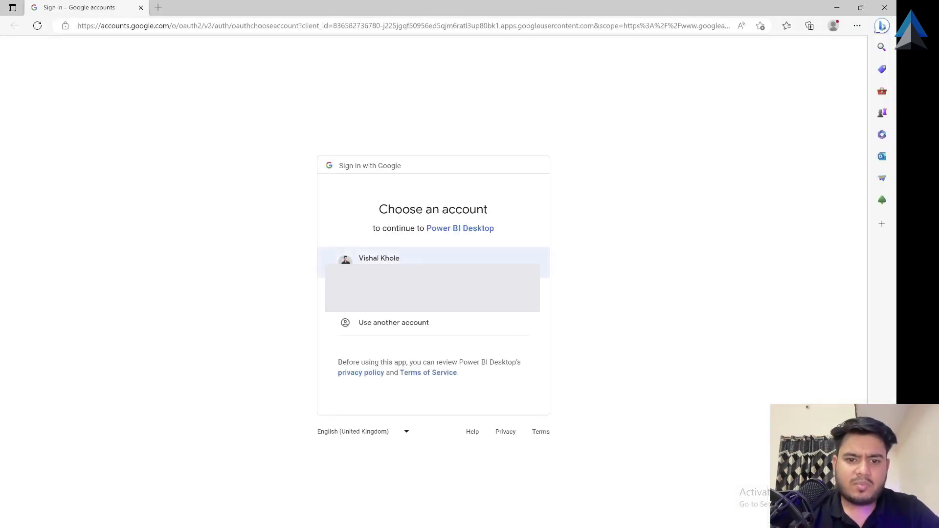
click(379, 258)
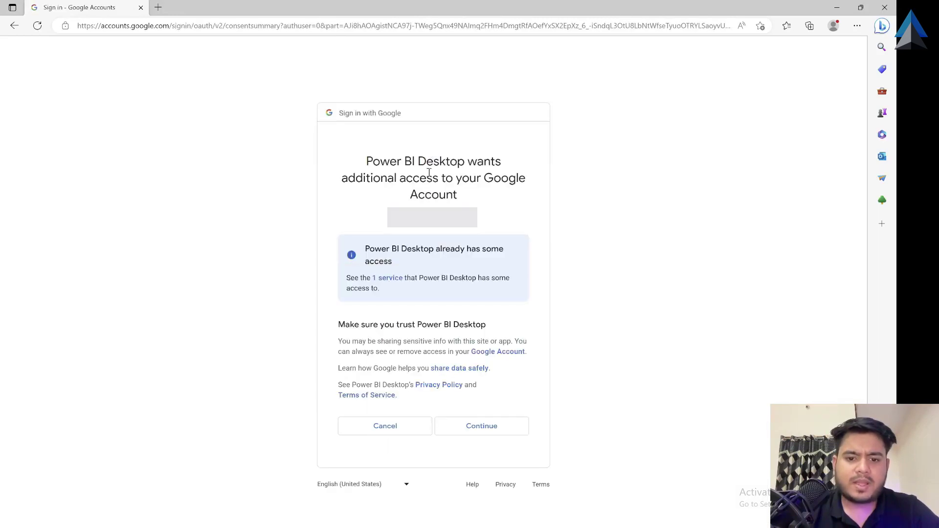
click(475, 427)
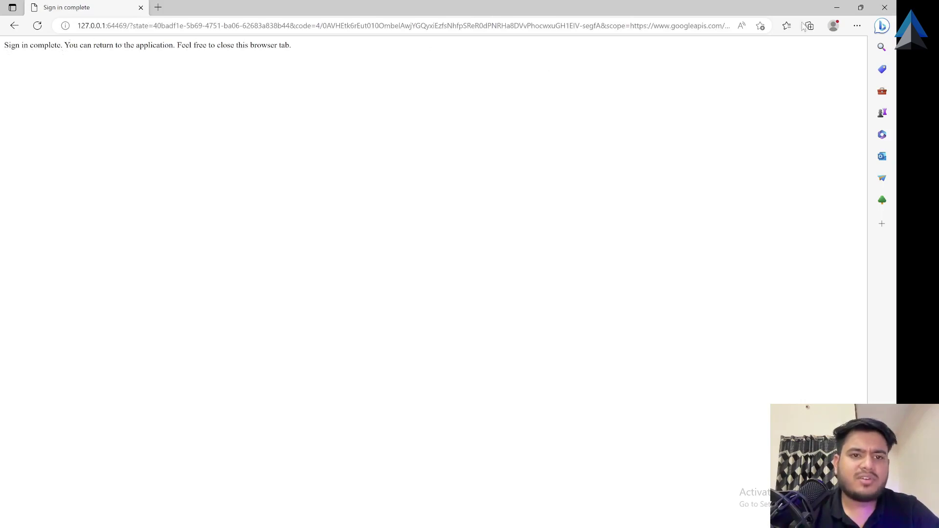
click(885, 7)
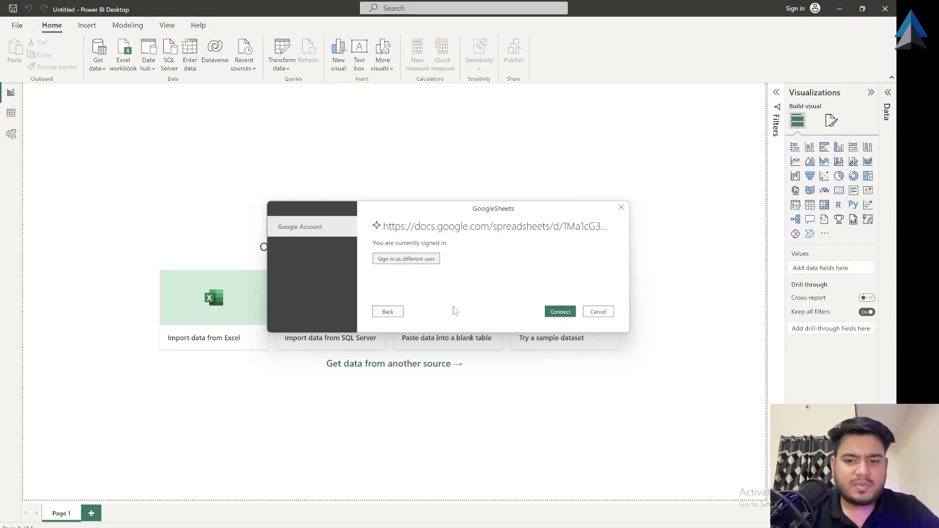
click(561, 314)
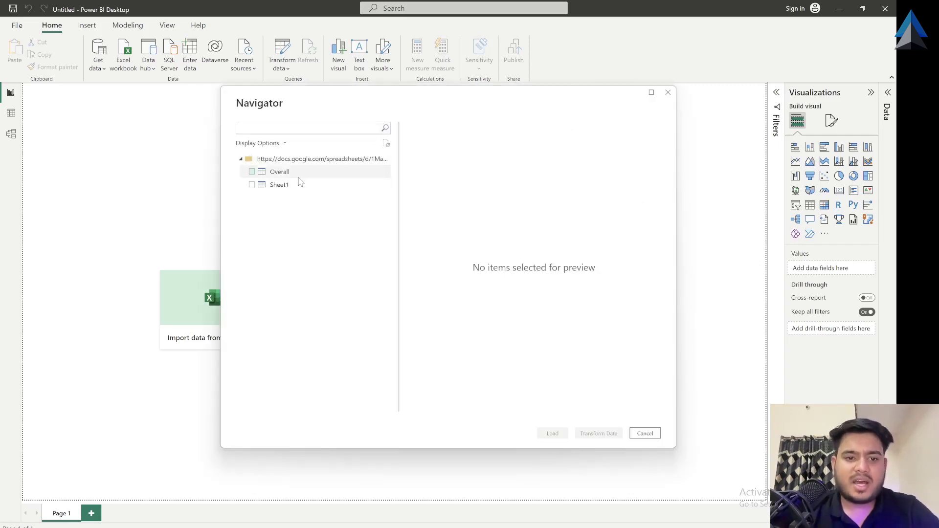
Choose the Overall sheet for import, open it in Power Query Editor for transformation, and apply the query to load it into the report
key(ctrl+super+Left)
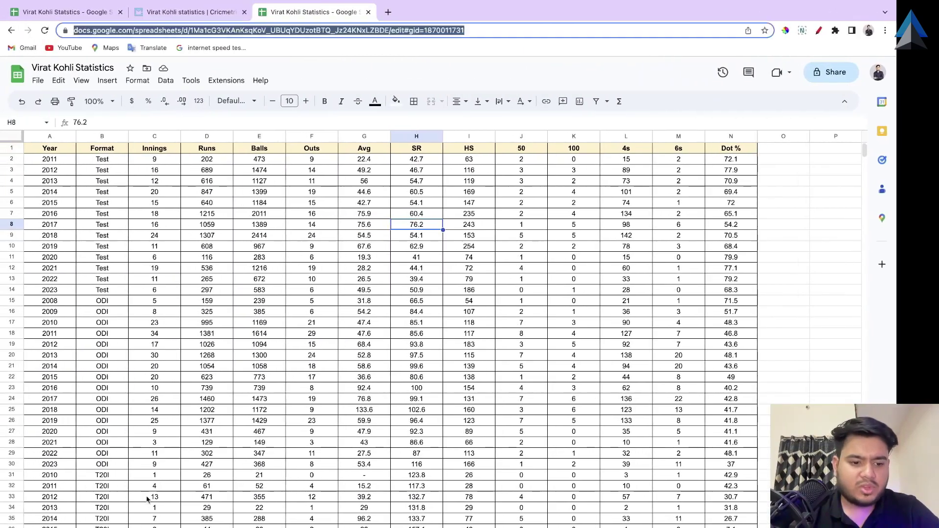
key(ctrl+shift+Page_Up)
key(ctrl+shift+Page_Down)
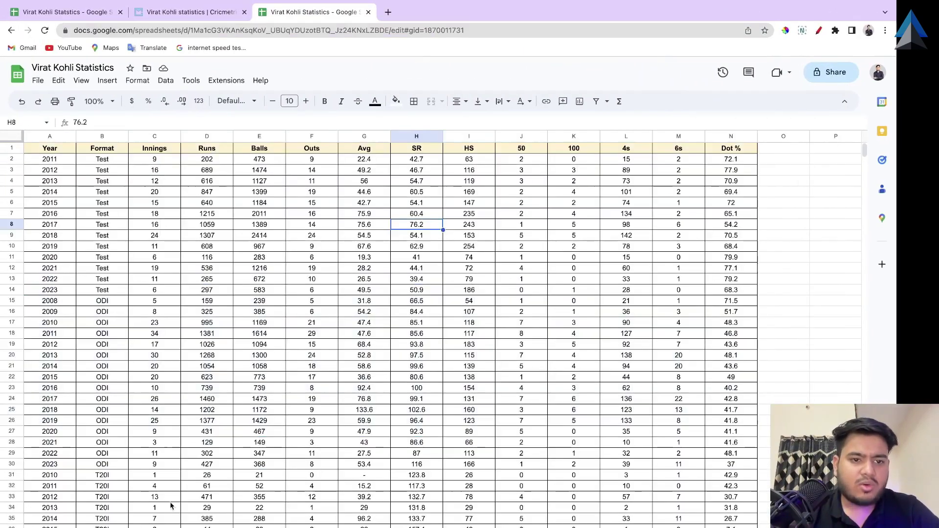
key(ctrl+super+Right)
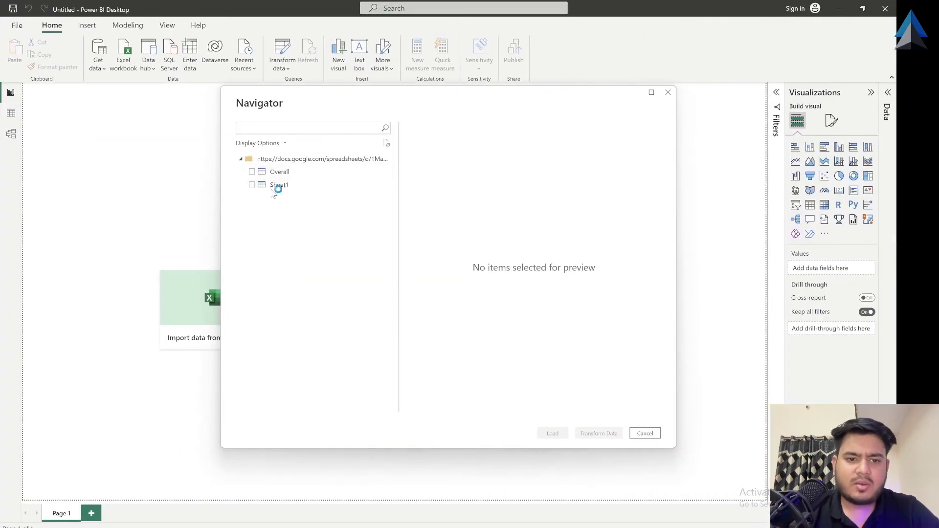
click(252, 172)
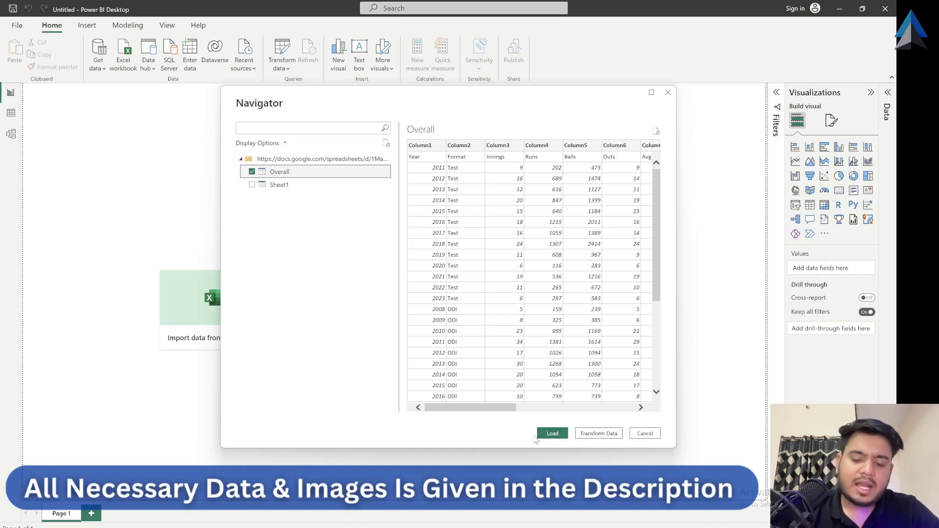
click(604, 433)
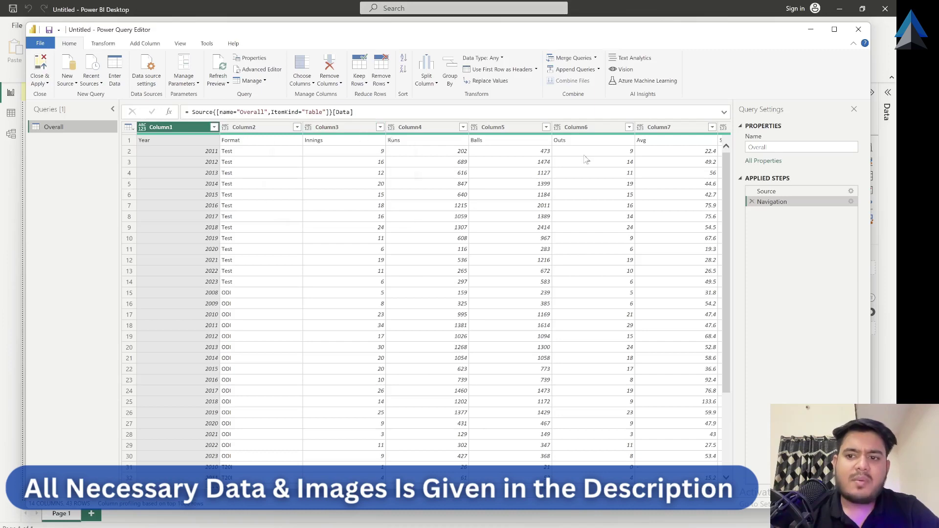
click(45, 71)
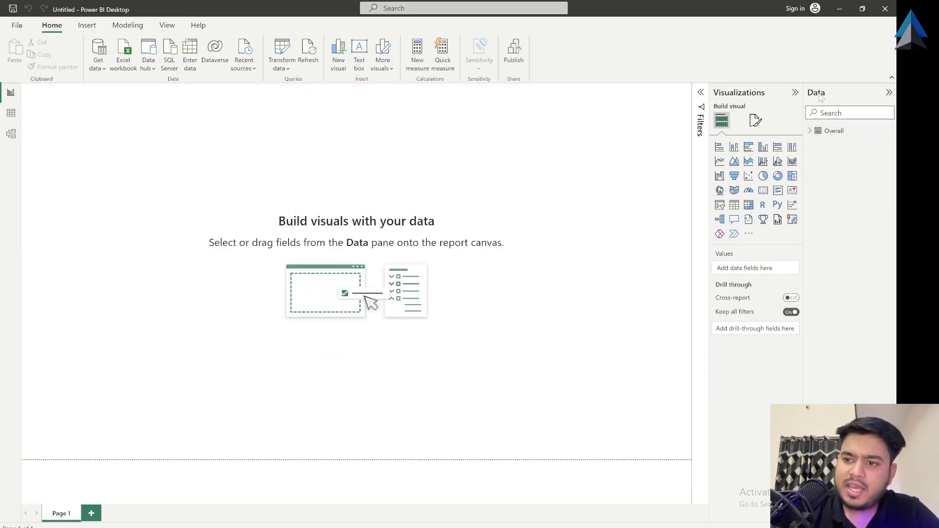
Collapse the Visualizations pane, widen the Data pane, and expand the Overall table to examine its column names
click(795, 93)
drag(805, 131, 645, 139)
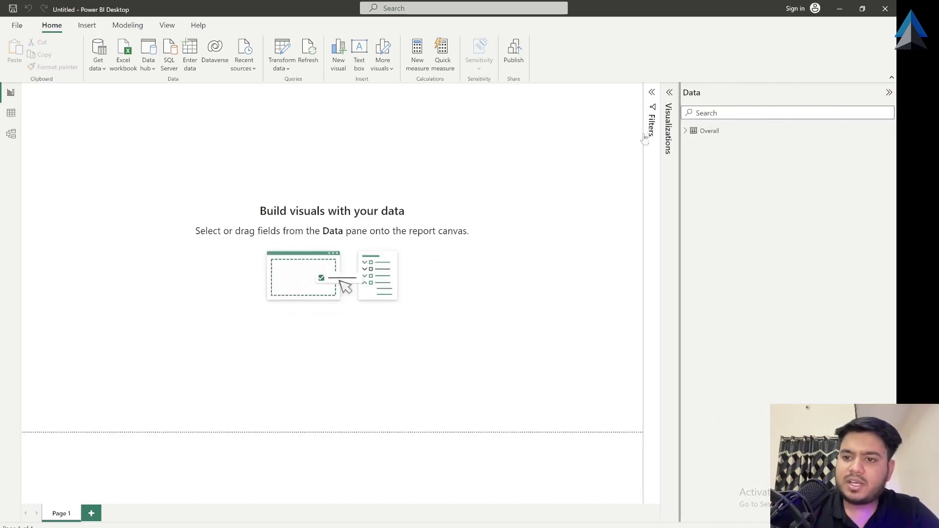
click(717, 136)
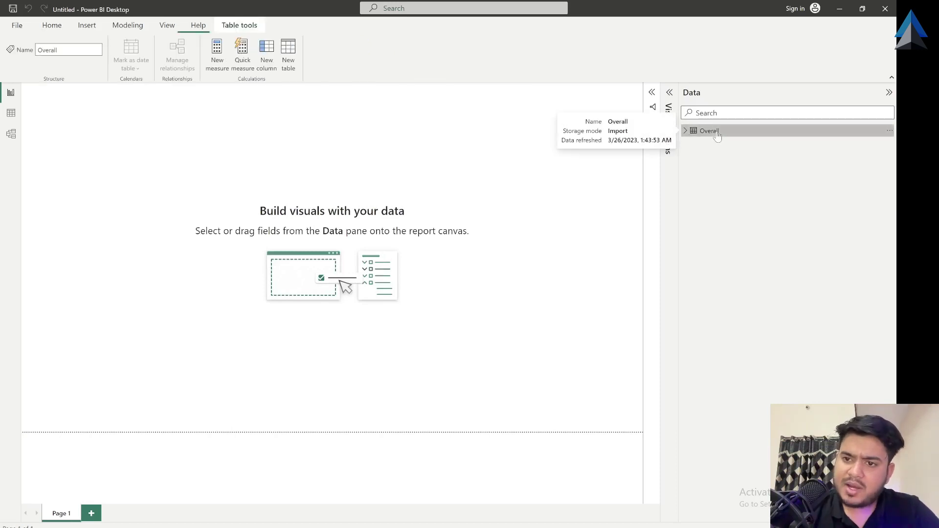
click(685, 131)
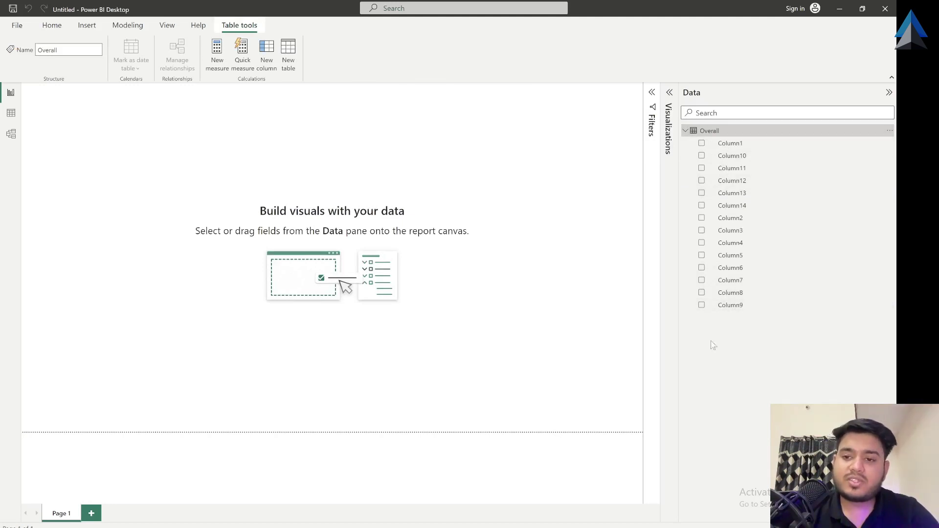
click(687, 131)
click(686, 131)
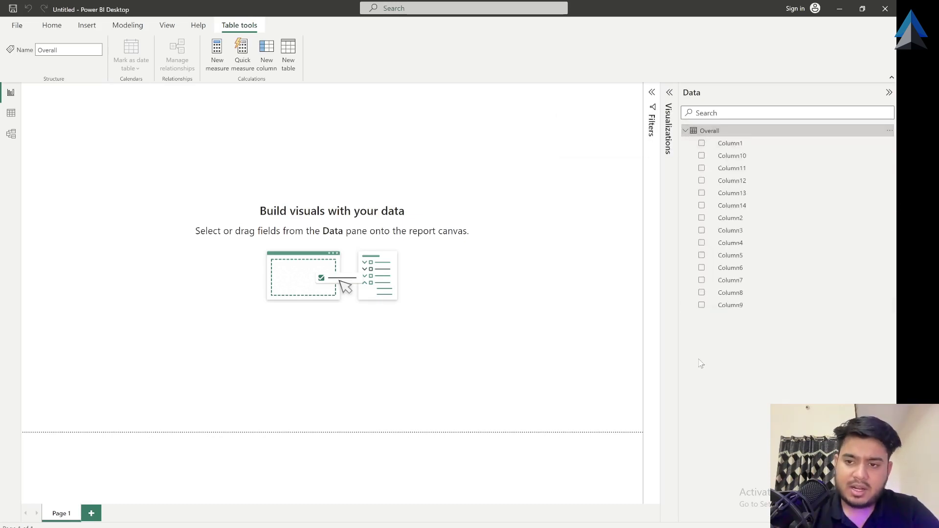
click(686, 131)
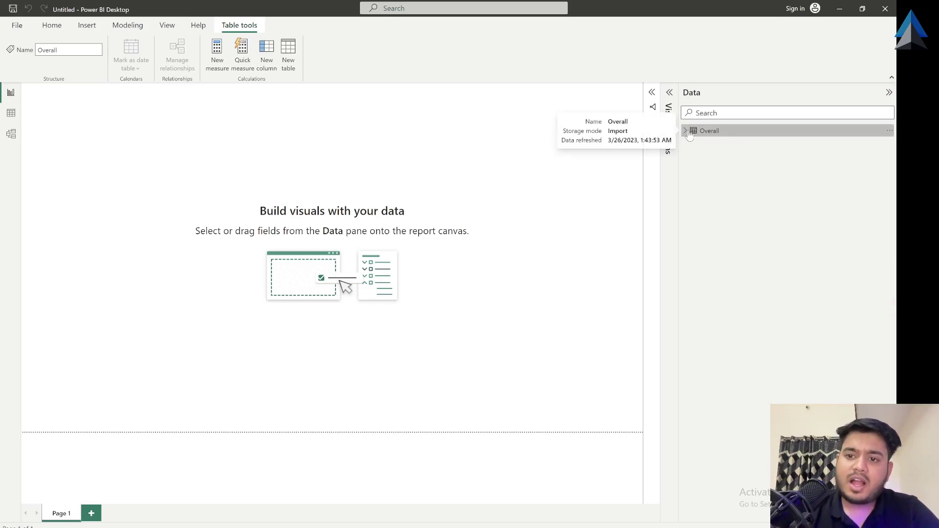
click(687, 132)
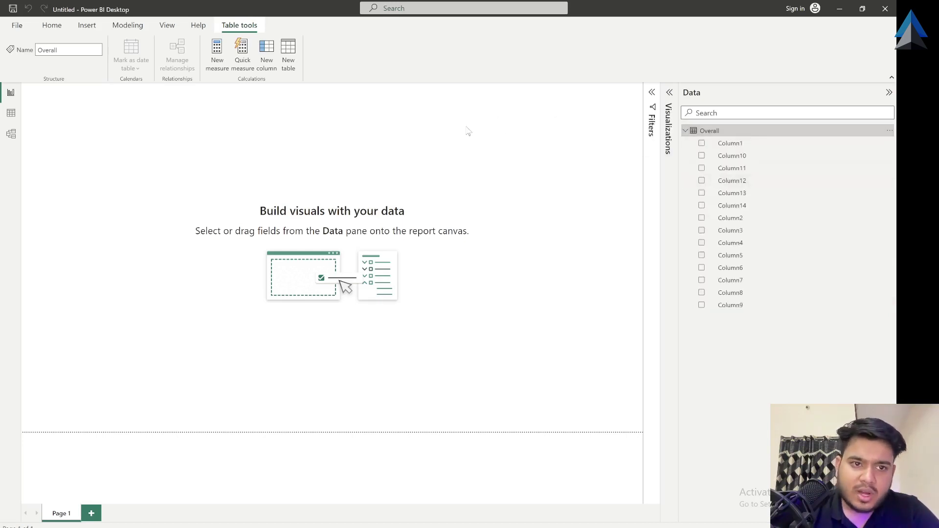
Reopen the Overall query in Power Query Editor and examine its first row across all the columns
click(53, 27)
click(282, 58)
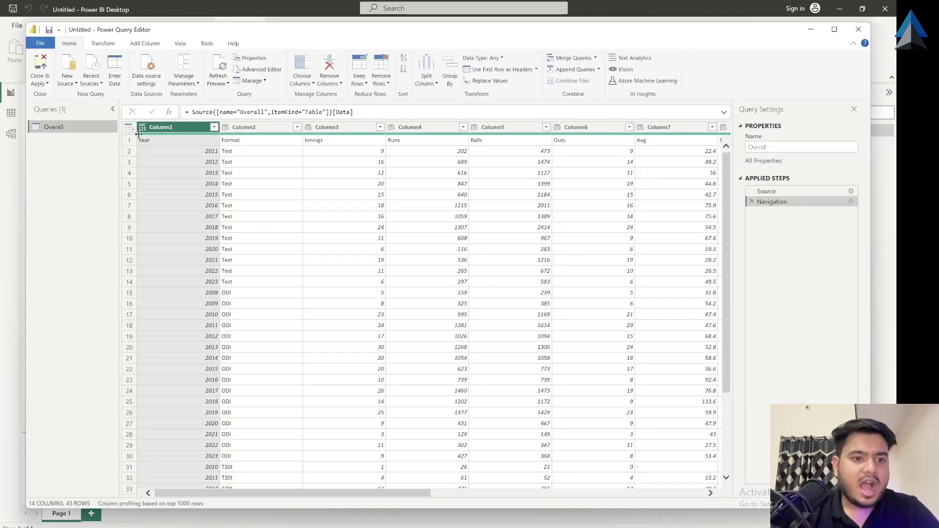
scroll(352, 189, down, 1)
scroll(352, 190, up, 1)
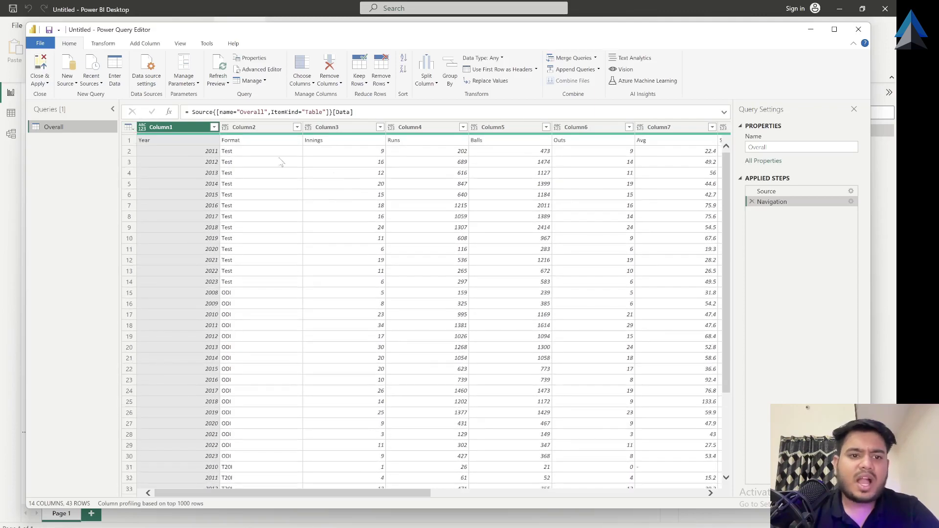
click(190, 141)
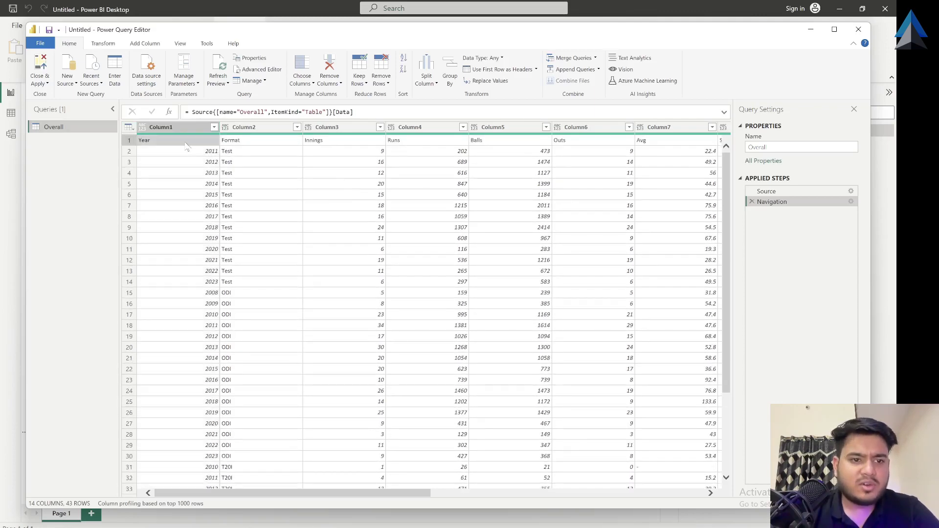
click(247, 142)
click(326, 146)
click(414, 142)
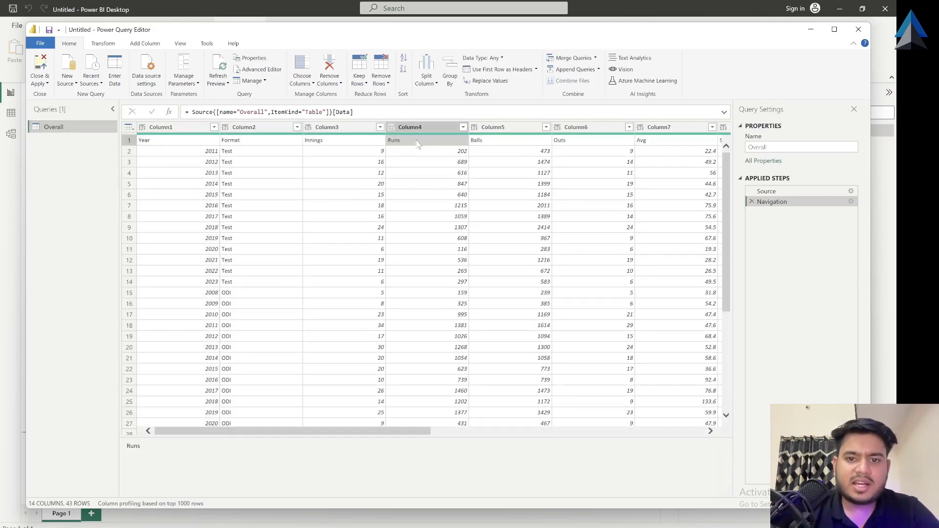
click(505, 141)
click(581, 144)
scroll(581, 144, right, 10)
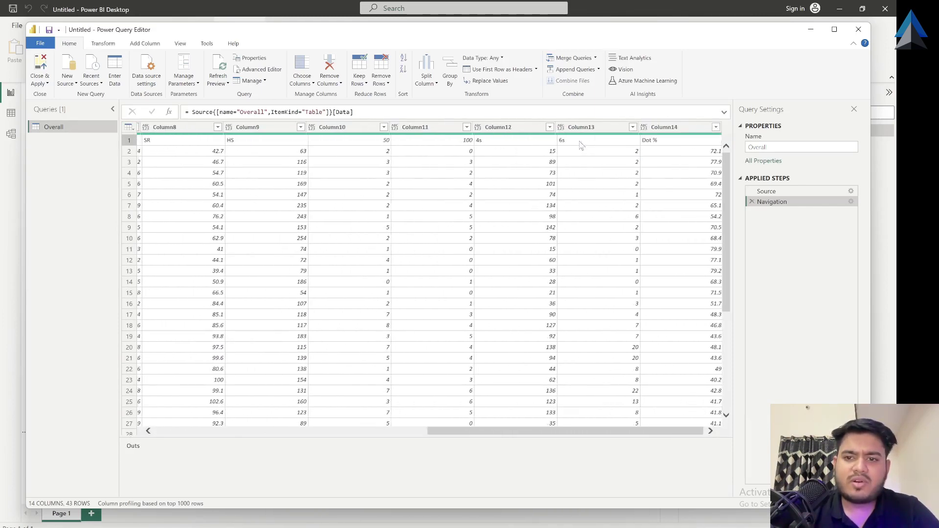
scroll(581, 145, left, 10)
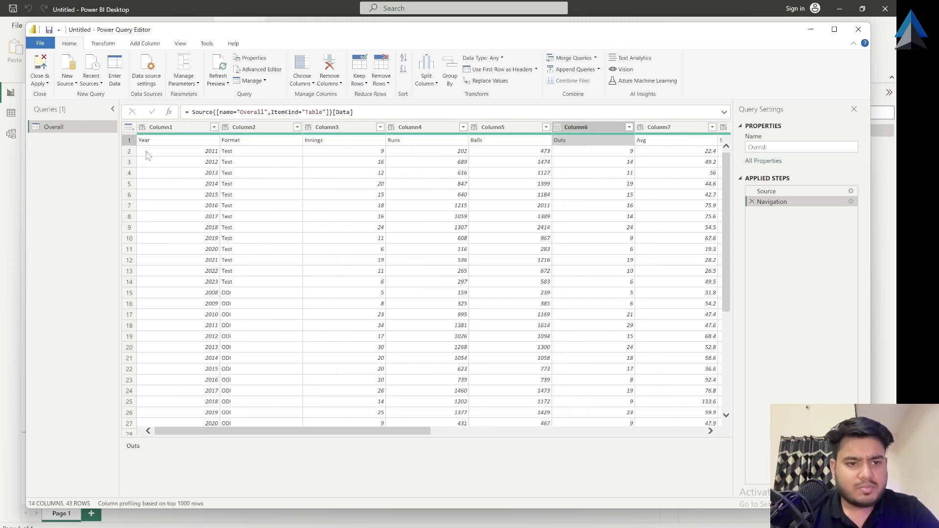
Promote the first row of the Overall query to column headers and apply the changes to the report
click(130, 128)
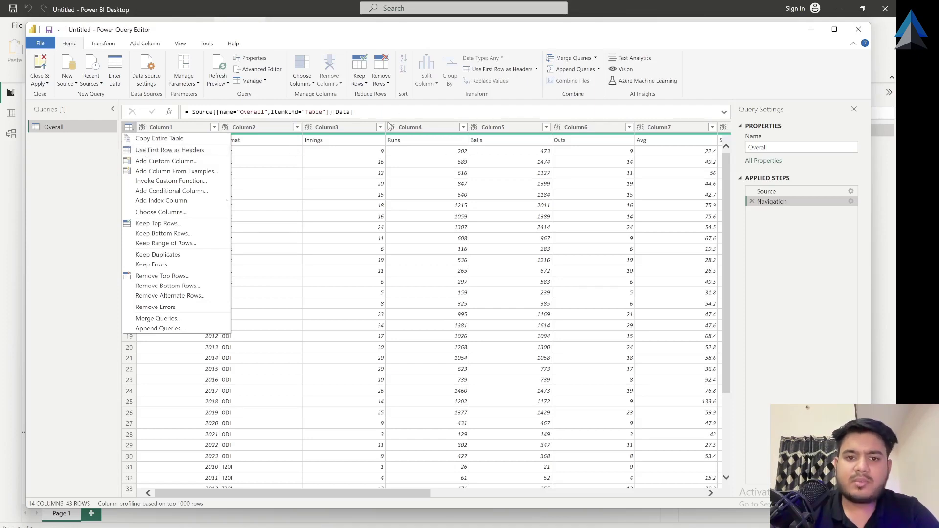
click(178, 151)
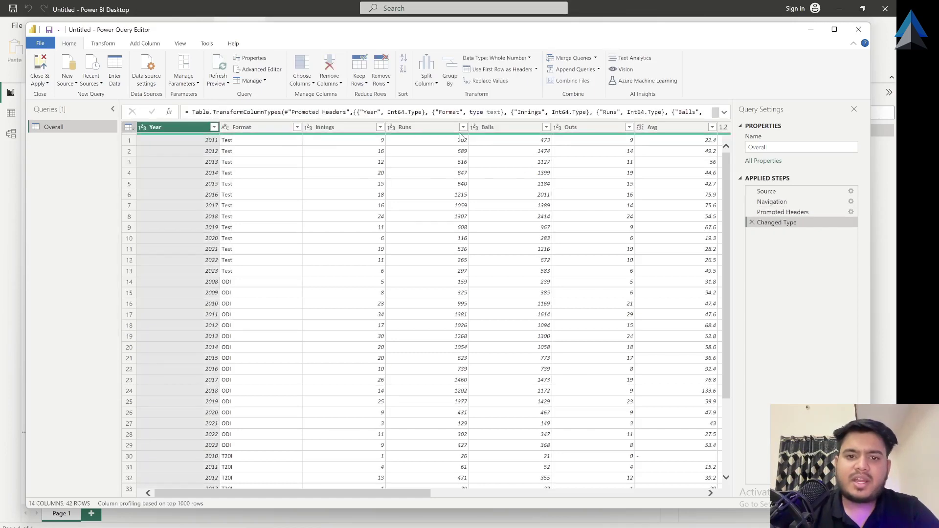
mouse_move(258, 139)
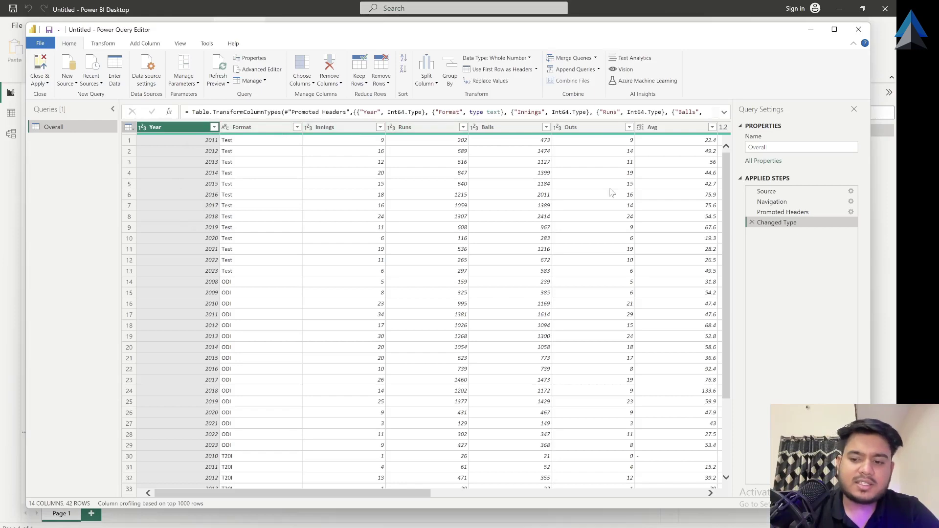
click(44, 72)
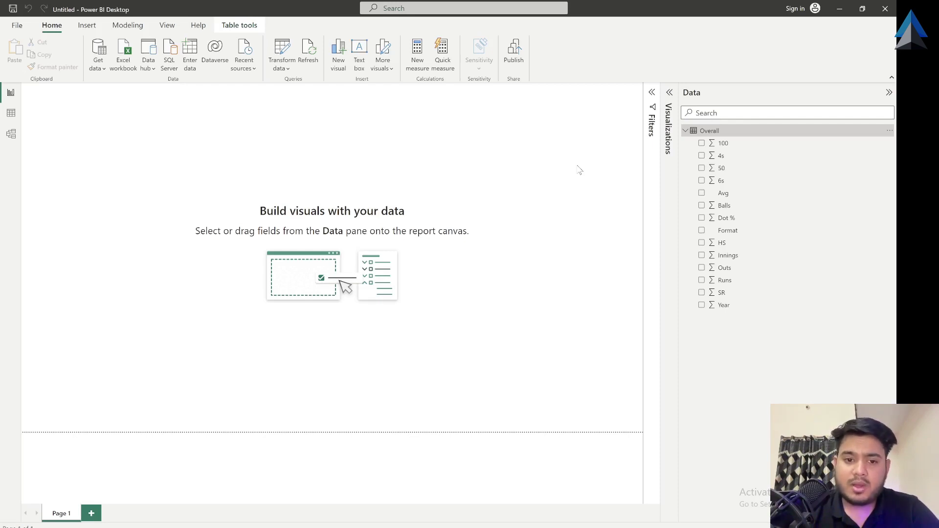
Look through the Data, Visualizations and Filters panes, including the visual-building and page-formatting options
click(889, 93)
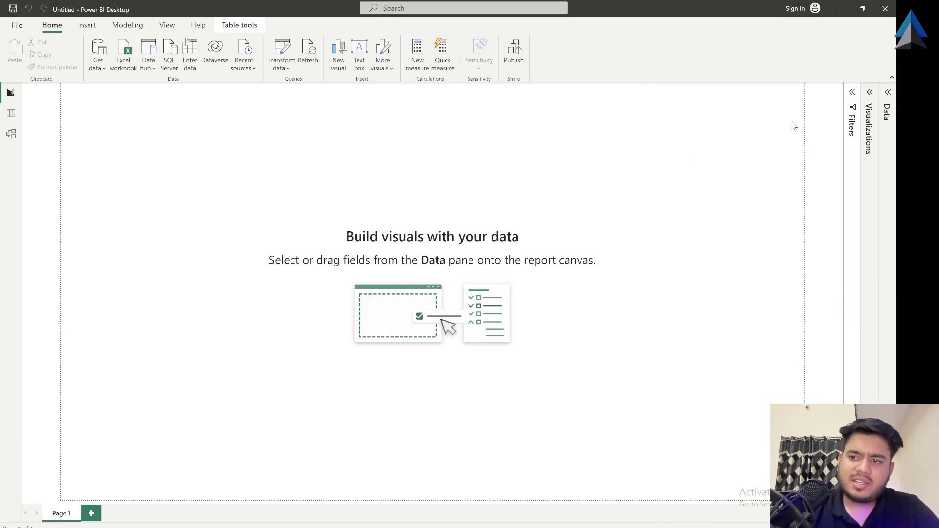
click(887, 93)
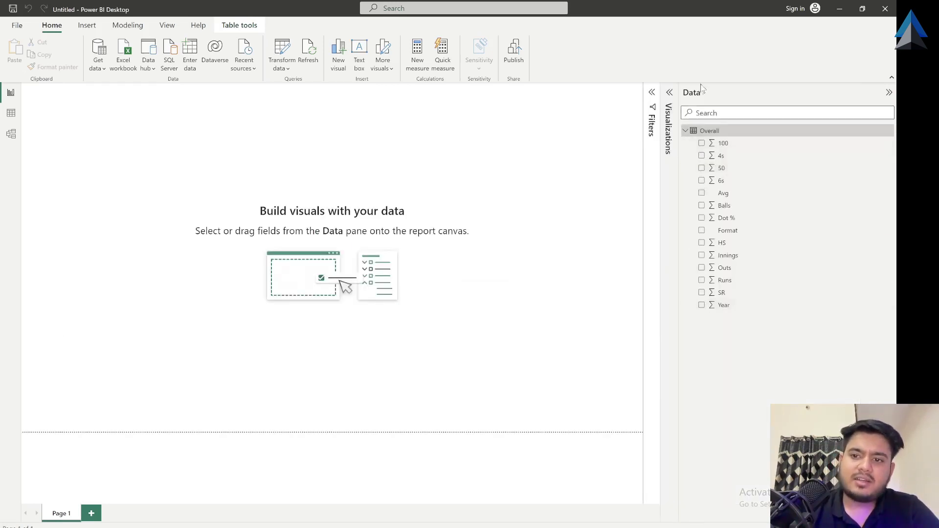
click(889, 93)
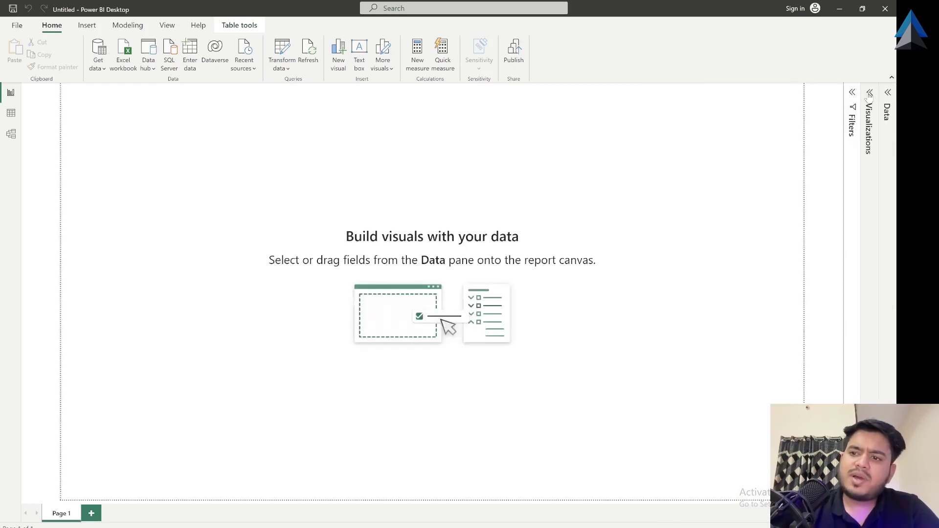
click(869, 95)
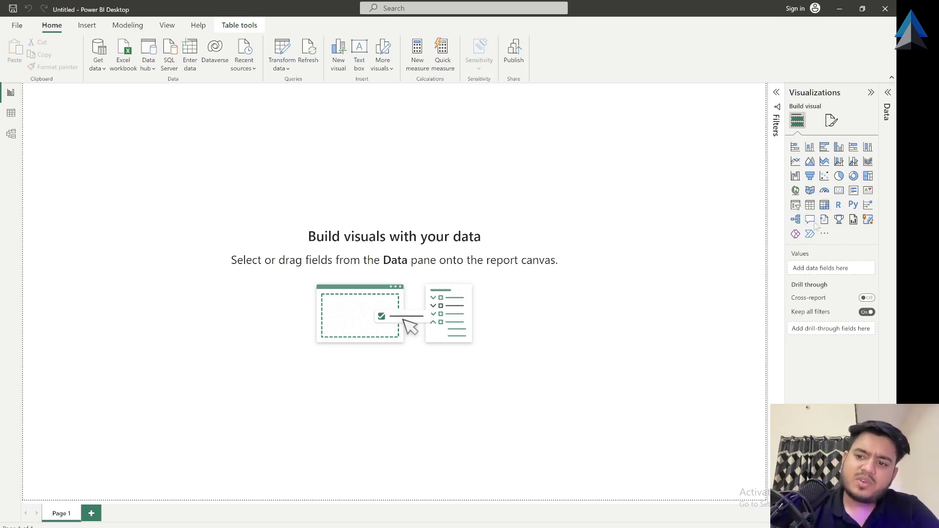
click(832, 121)
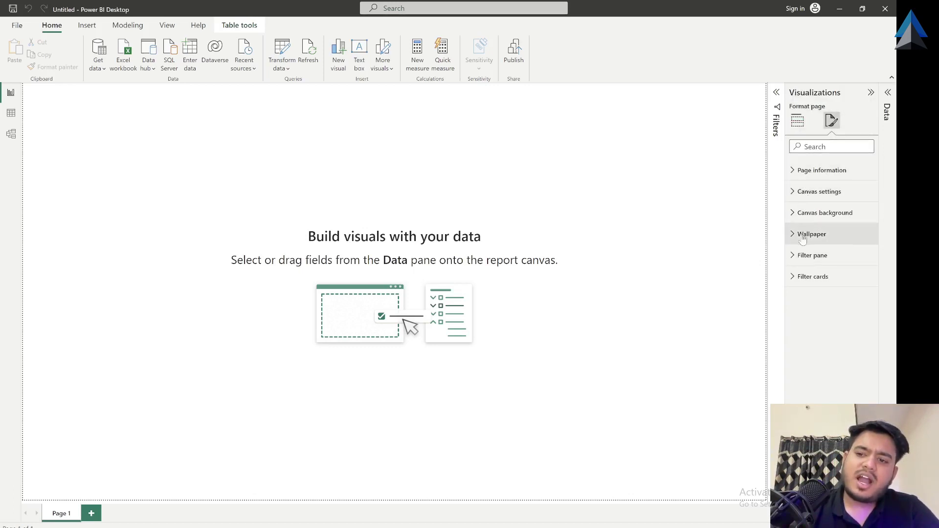
click(799, 128)
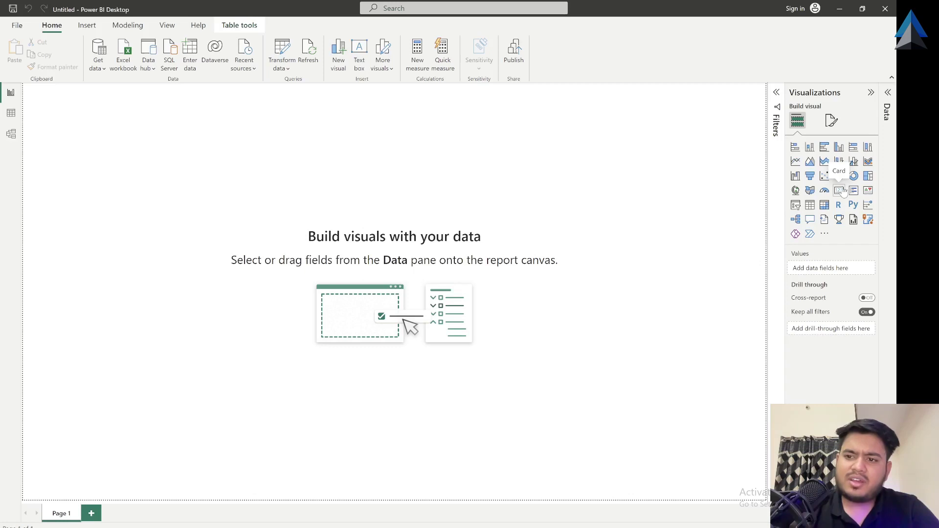
click(831, 122)
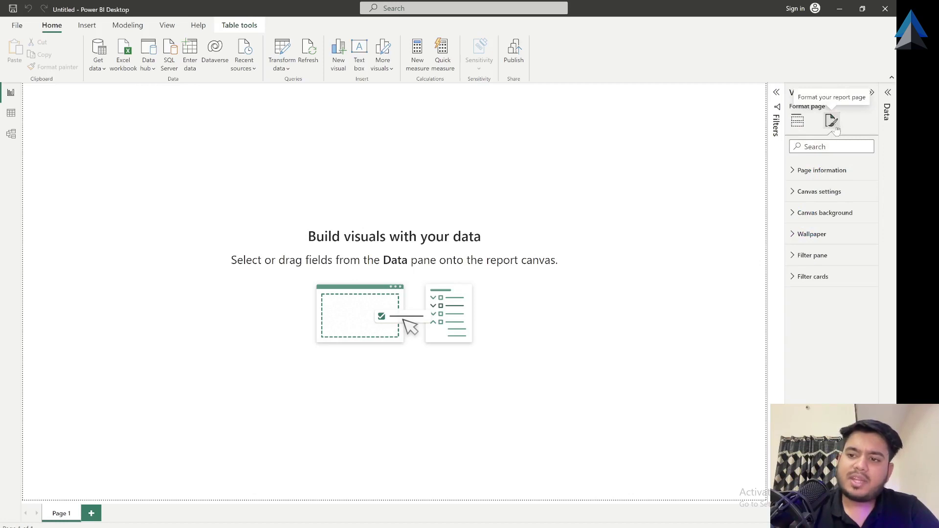
click(798, 122)
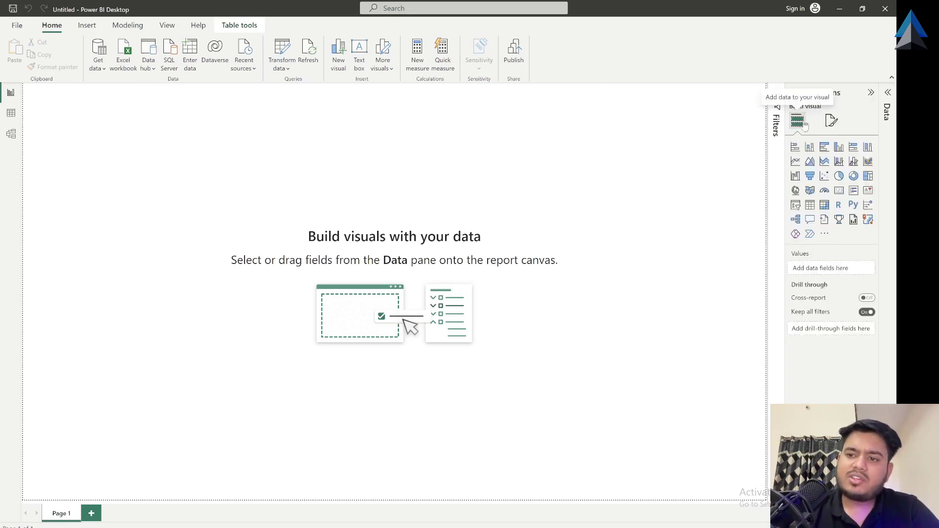
click(871, 93)
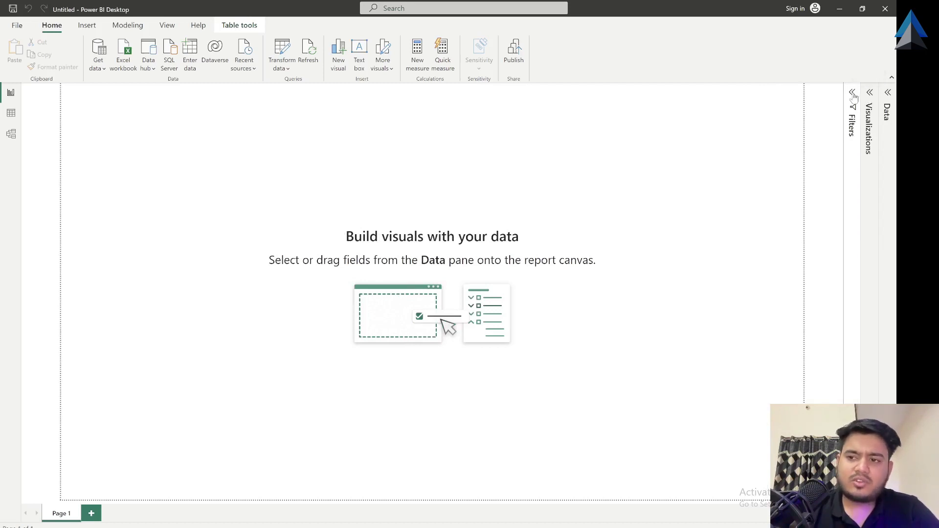
click(852, 94)
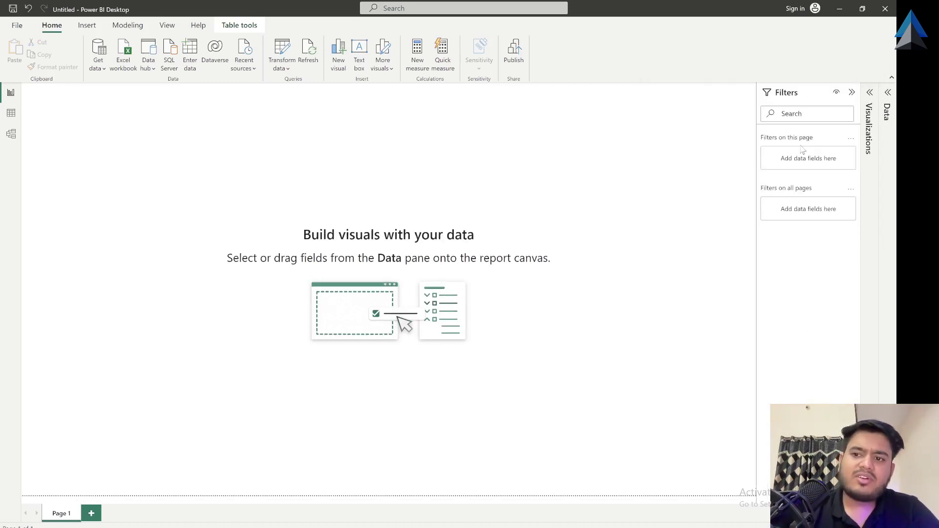
click(852, 93)
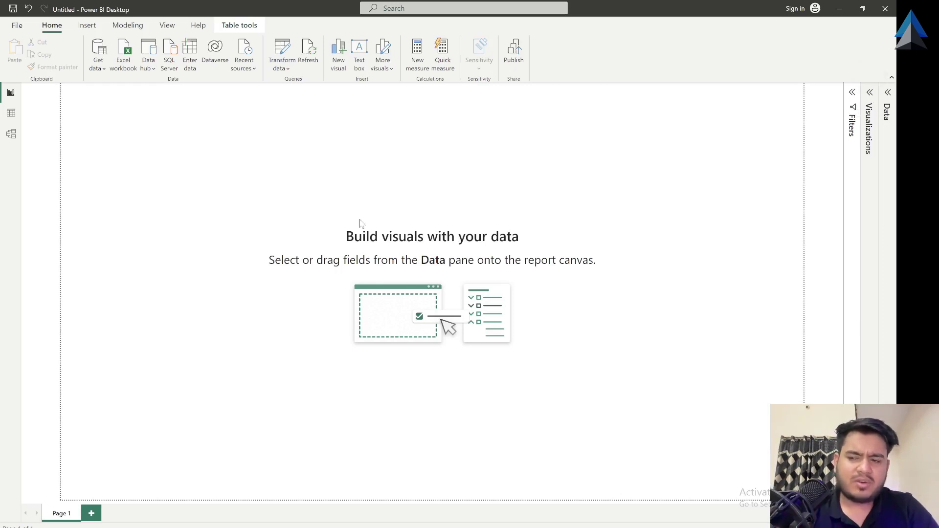
Set the report page's canvas background color to the bright blue theme color
click(870, 93)
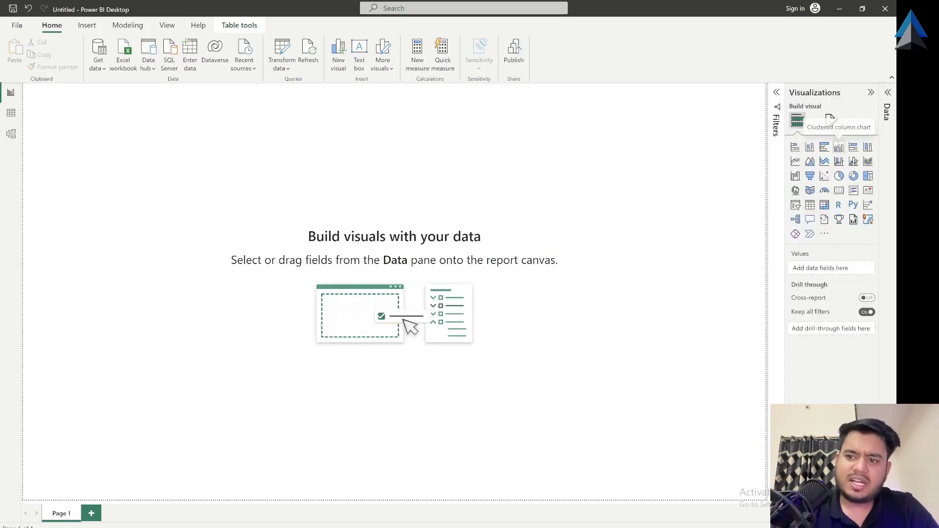
click(831, 122)
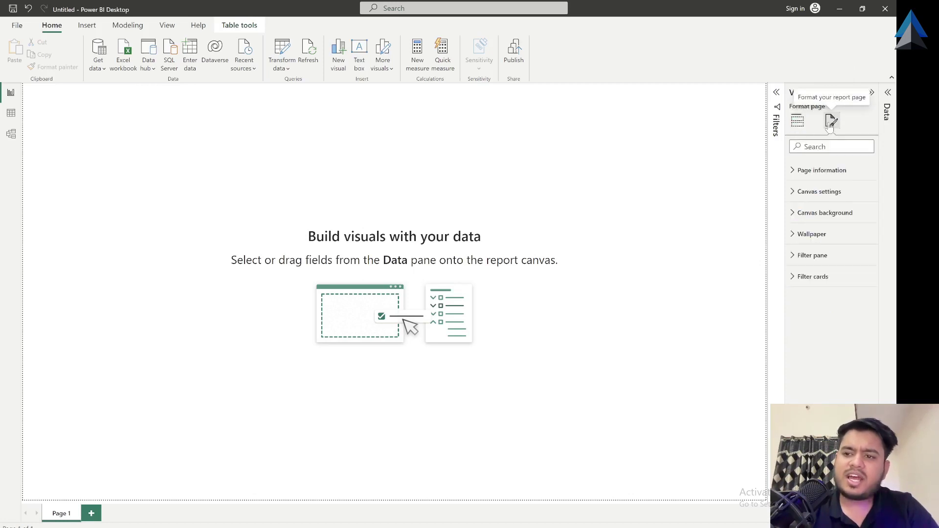
click(806, 220)
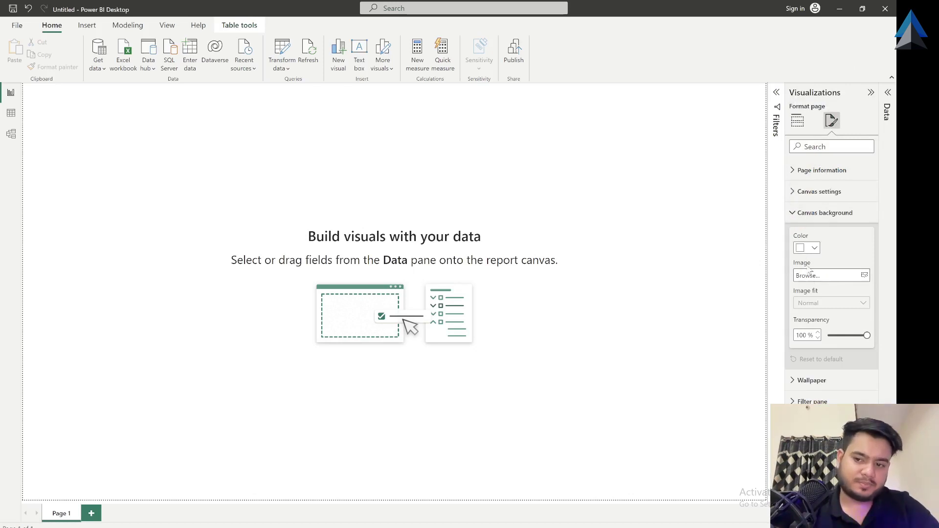
click(806, 248)
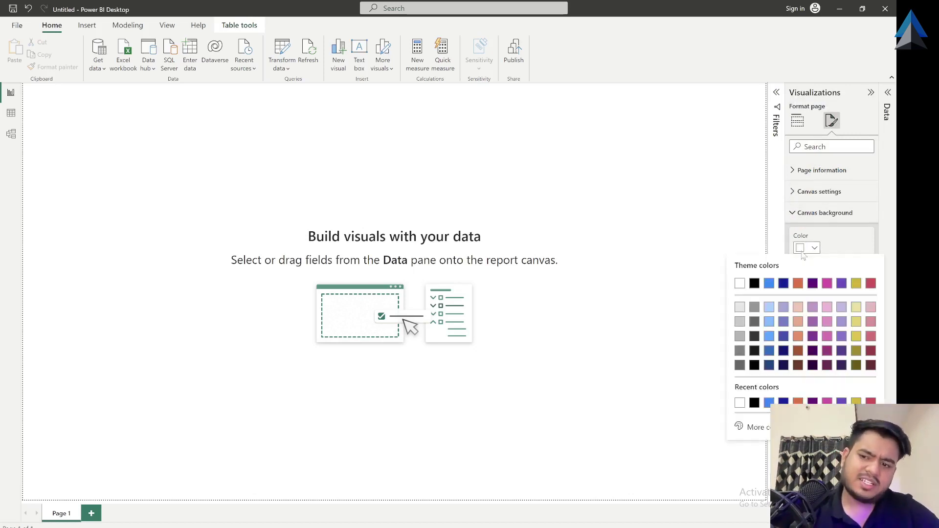
click(769, 283)
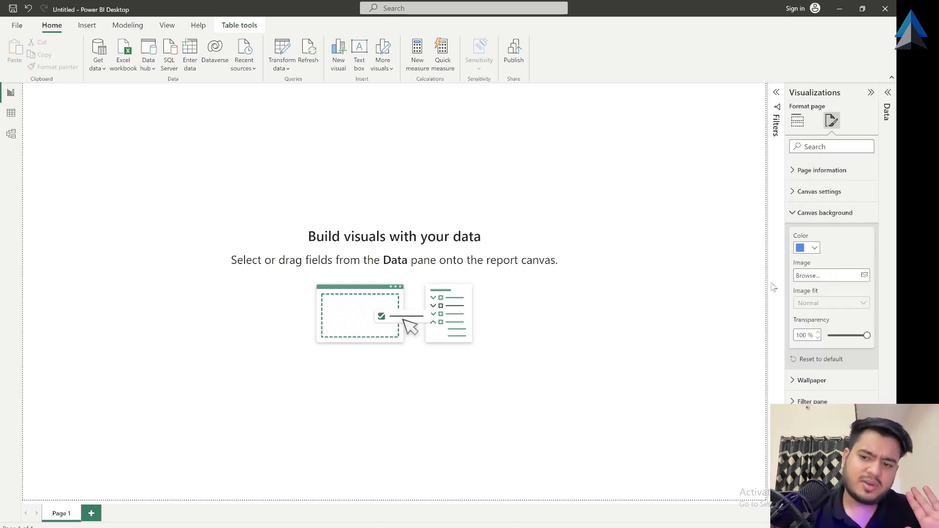
Set abstract-gac937d180_1920 from the Downloads folder as the canvas background image and reduce the background transparency to 0%
click(802, 280)
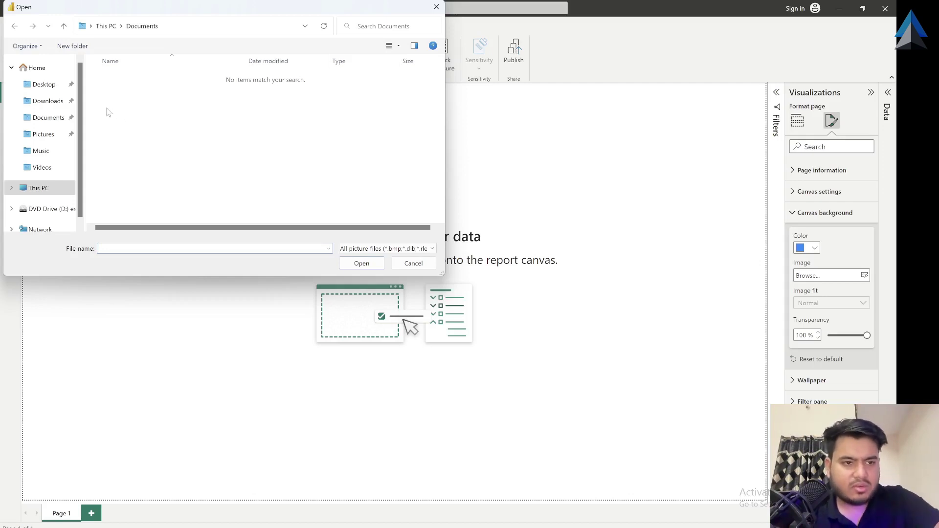
click(55, 107)
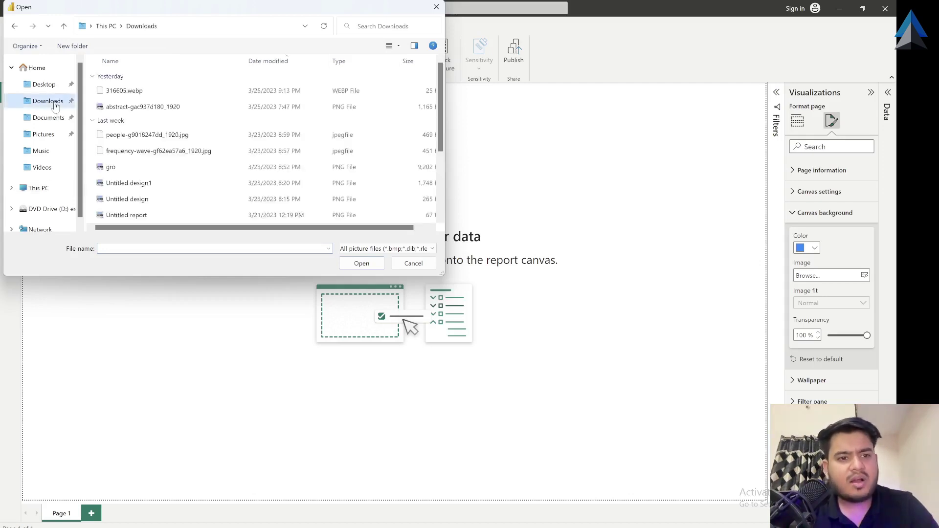
right_click(90, 92)
mouse_move(124, 97)
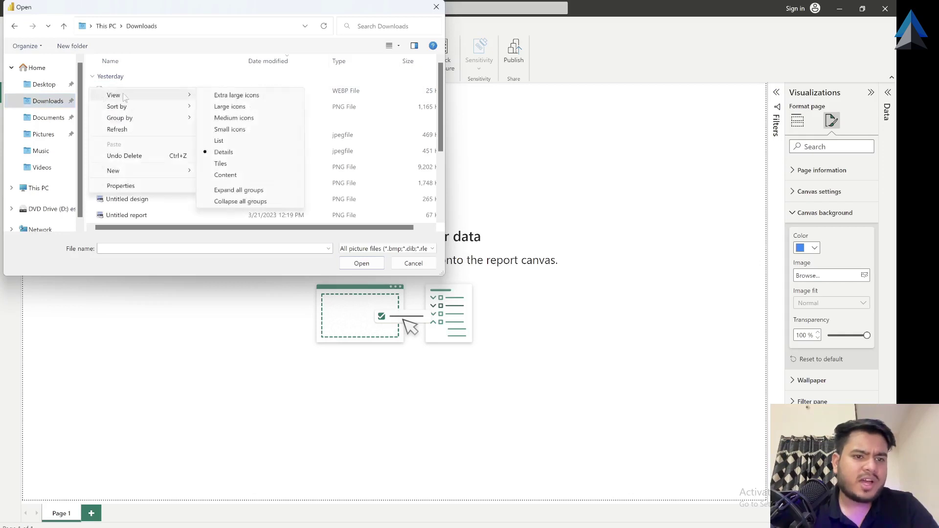
click(244, 107)
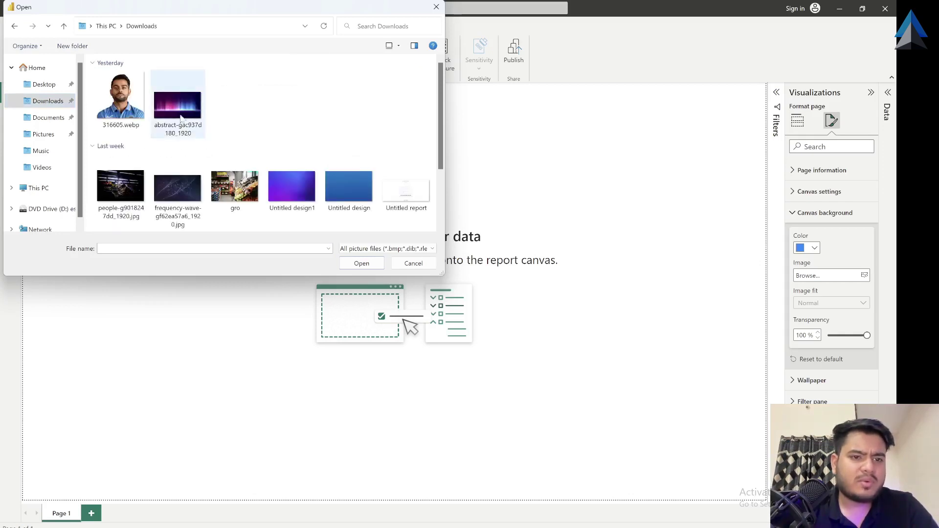
click(178, 97)
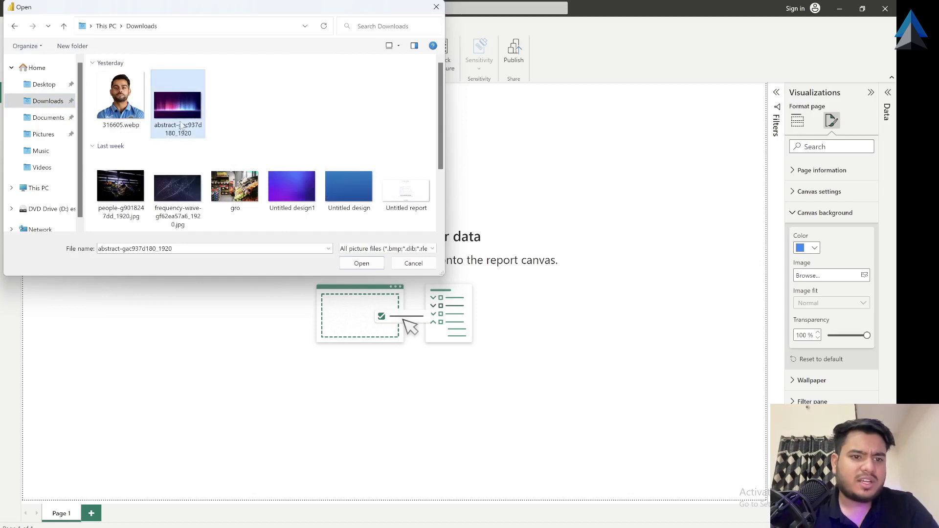
click(373, 267)
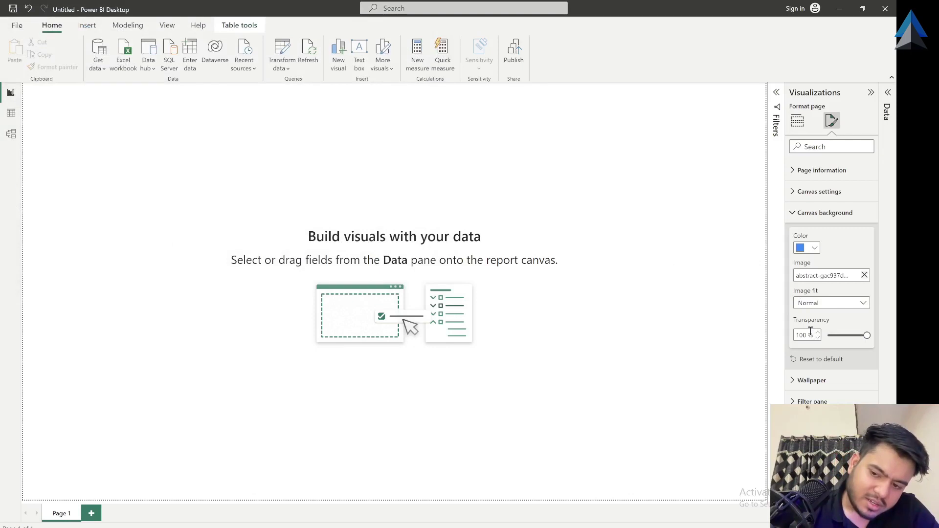
drag(867, 335, 785, 328)
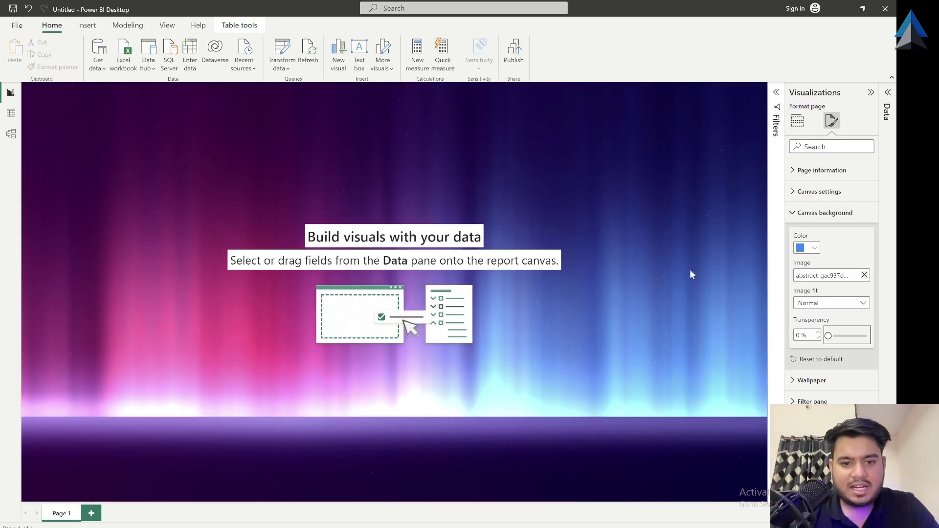
click(691, 272)
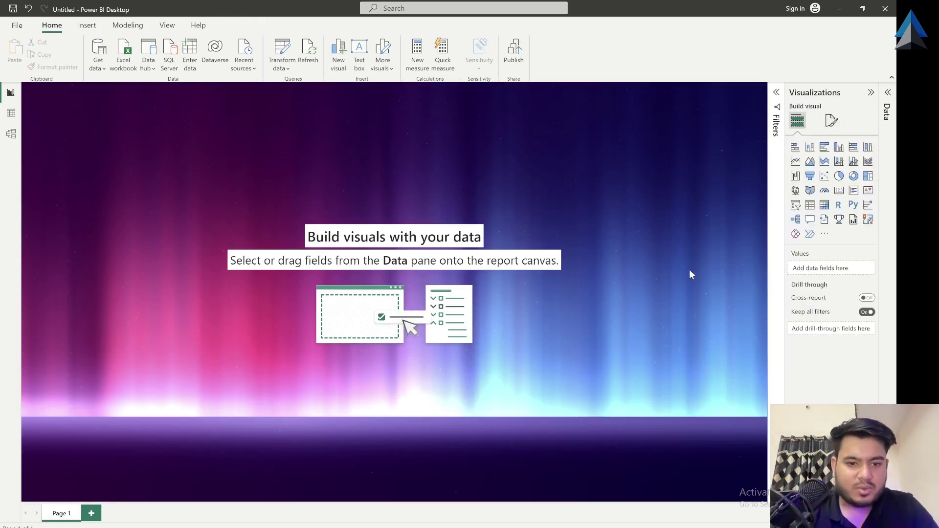
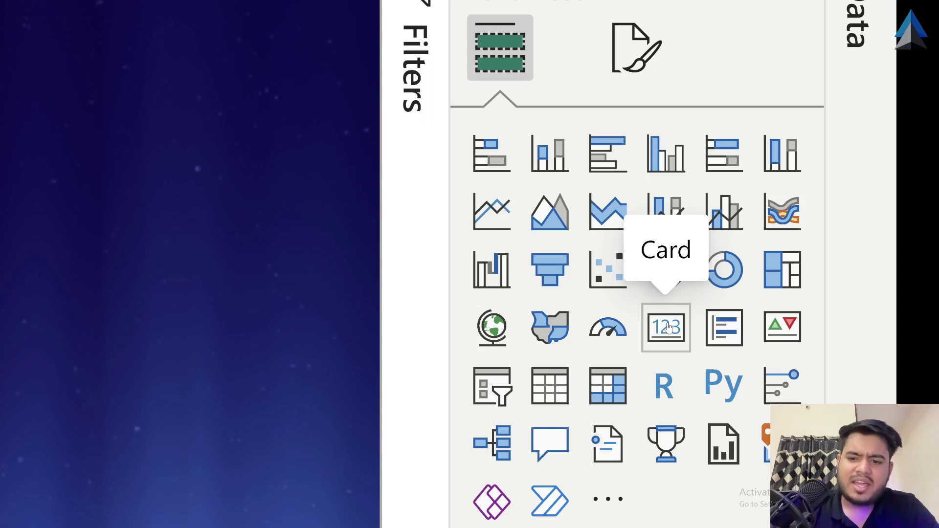
Add an empty Card visual to the report page and deselect it
click(668, 327)
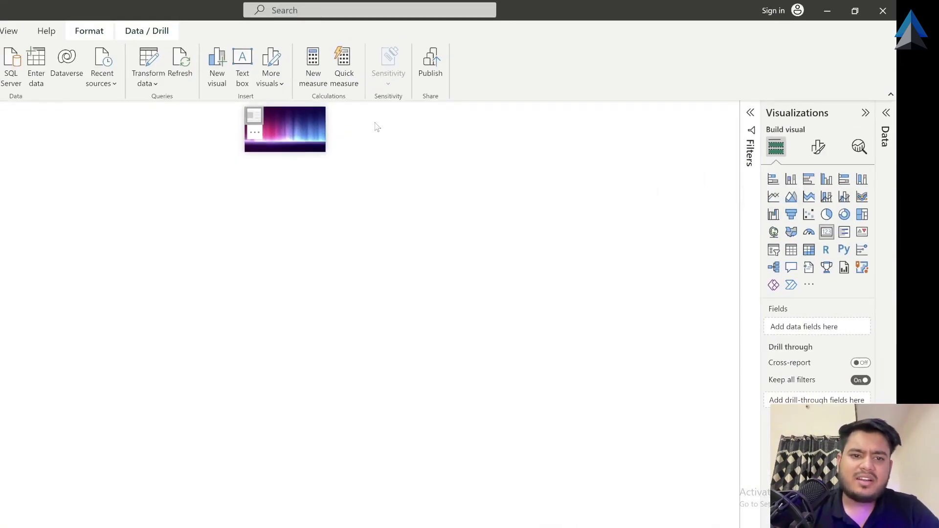
key(Escape)
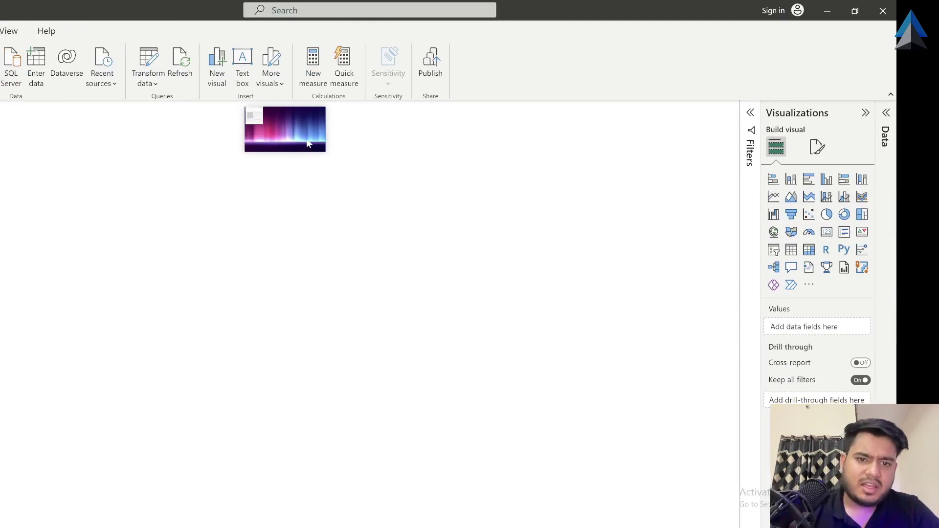
Set the report's page view to Fit to page
scroll(306, 138, up, 3)
scroll(307, 143, down, 3)
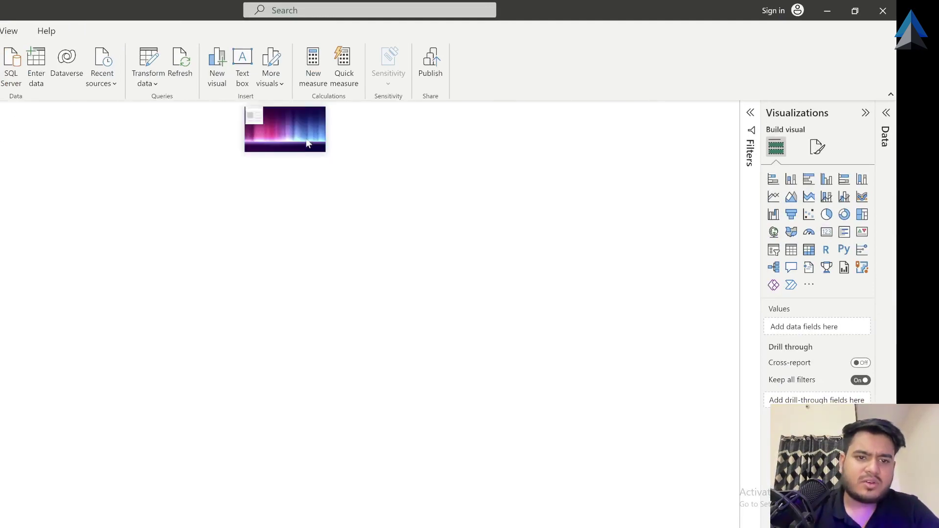
scroll(308, 143, up, 3)
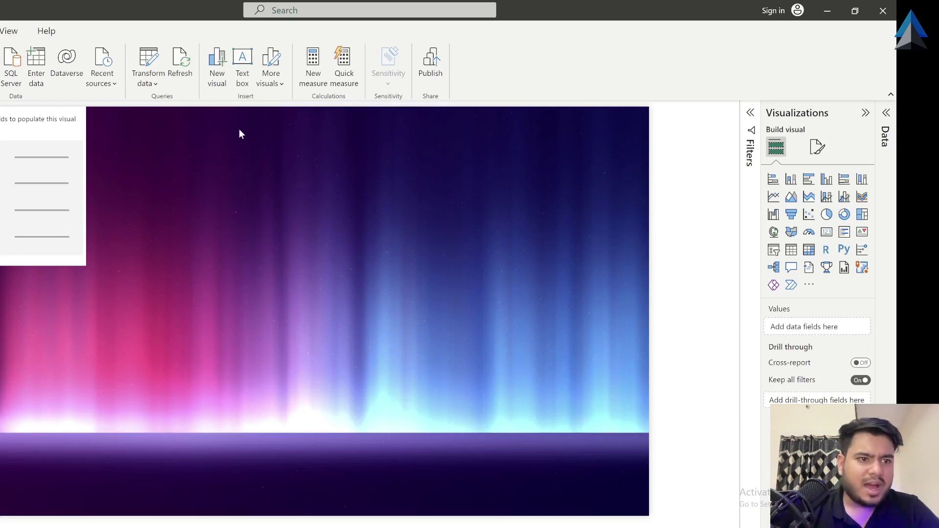
scroll(240, 130, down, 3)
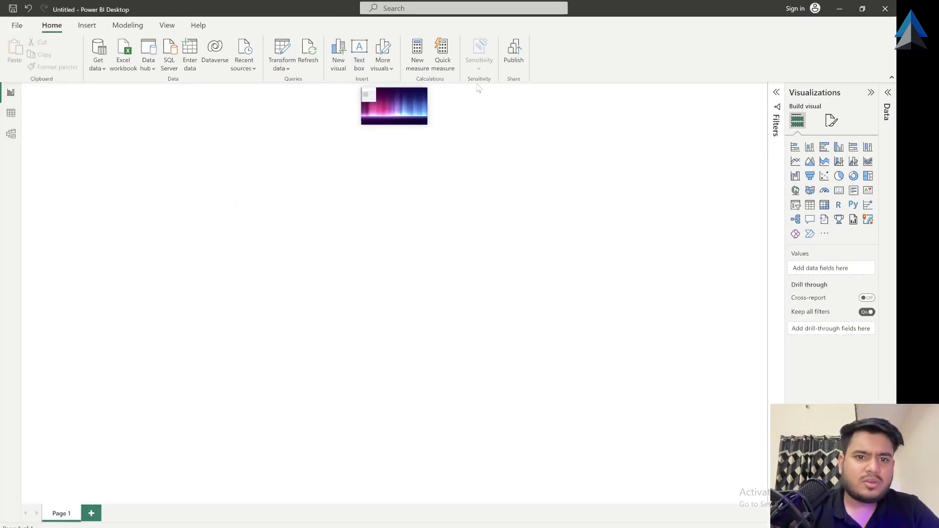
click(166, 26)
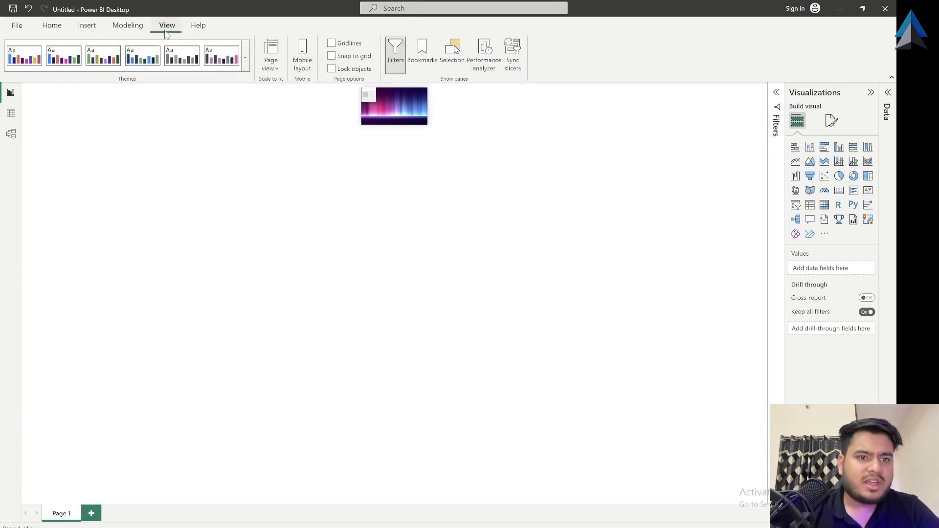
click(272, 63)
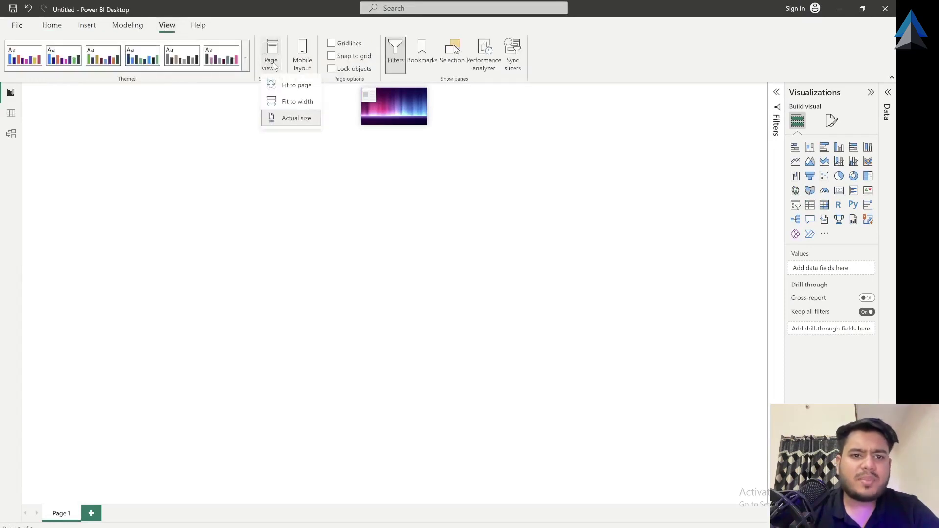
click(307, 93)
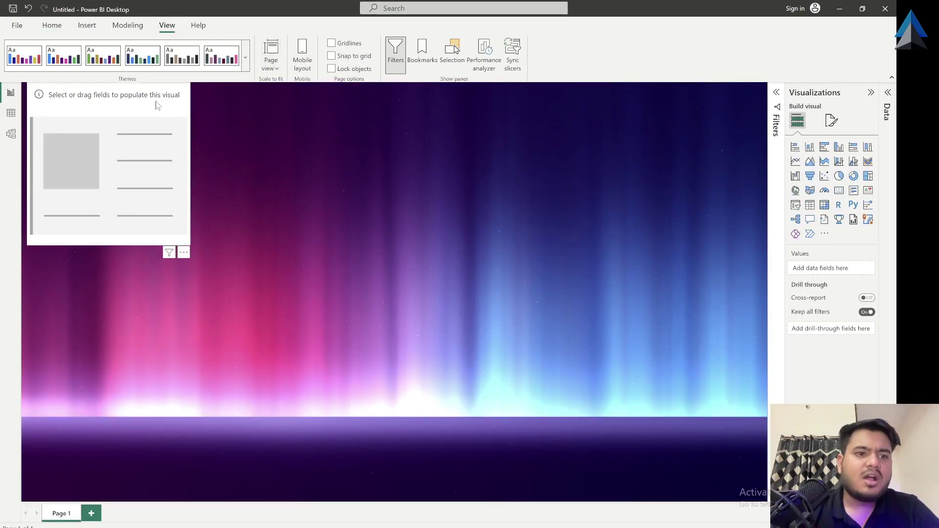
Remove the empty card visual from the report page
drag(154, 100, 214, 138)
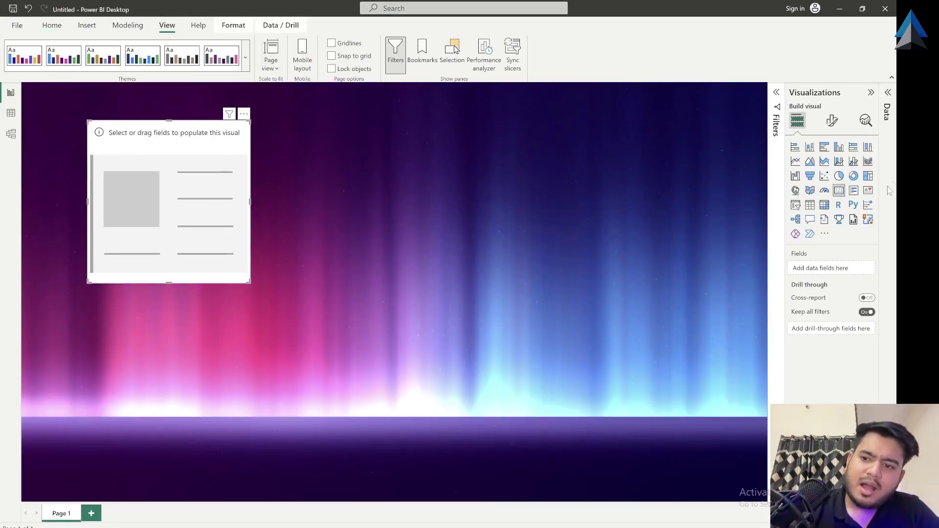
click(244, 116)
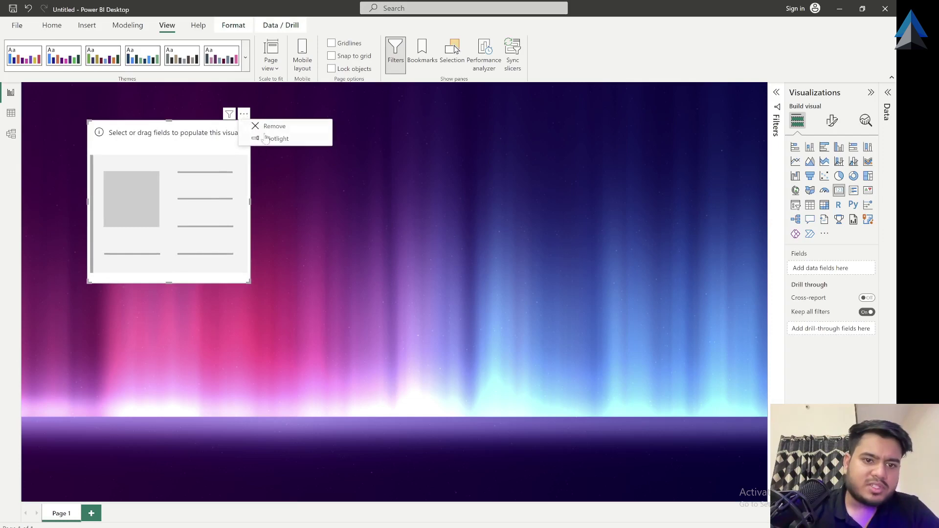
click(267, 126)
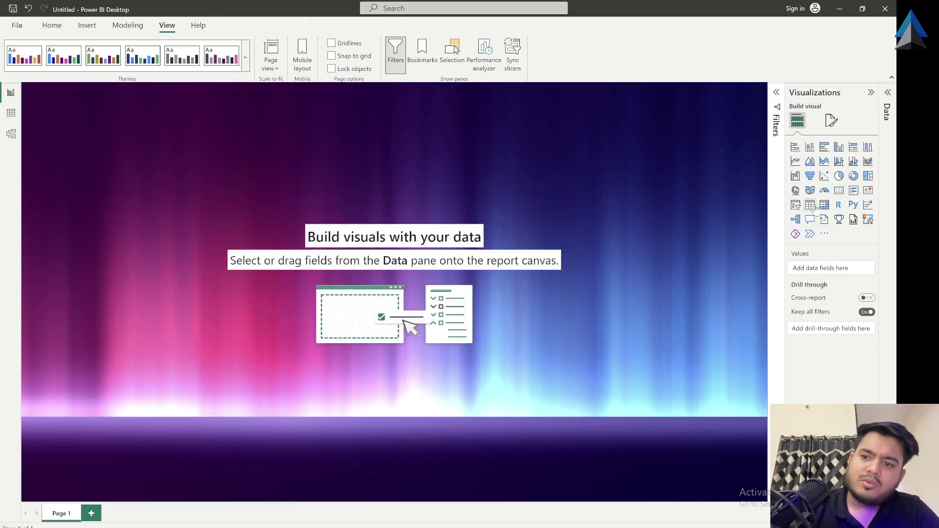
click(838, 191)
drag(147, 115, 260, 130)
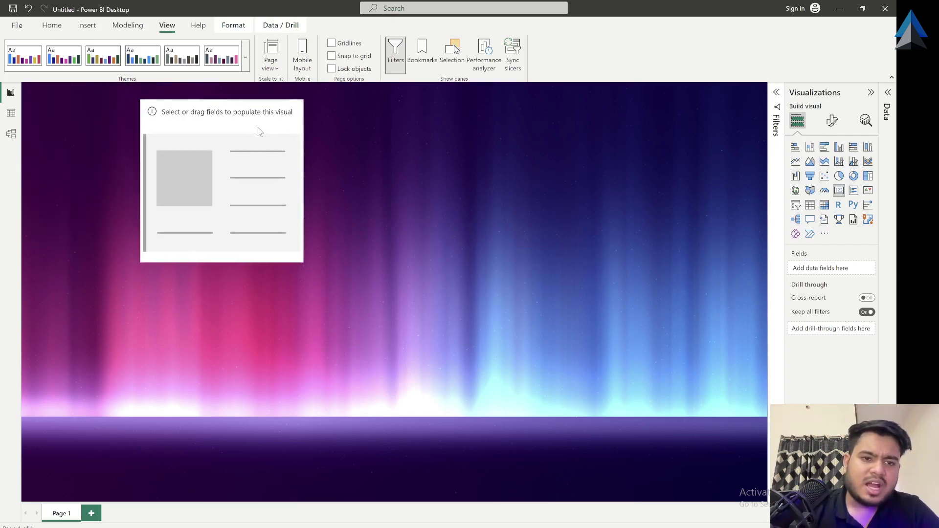
click(297, 92)
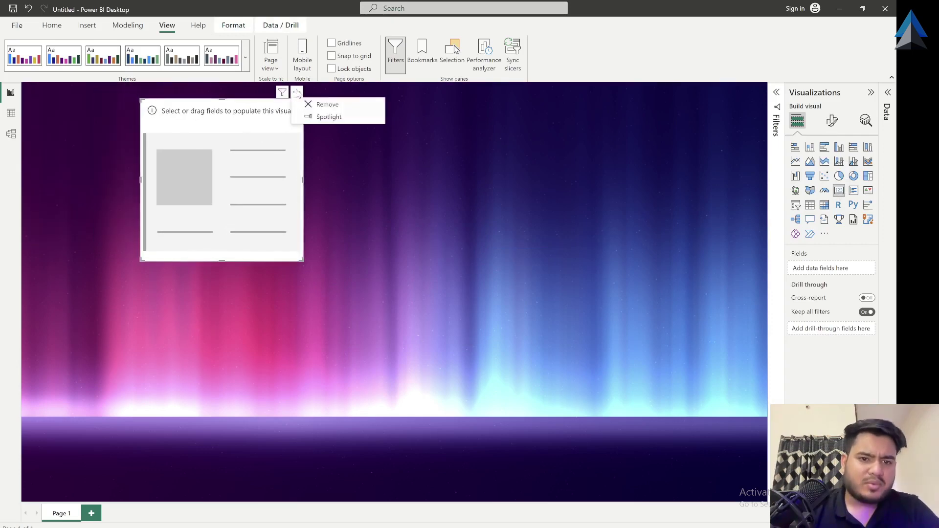
click(325, 105)
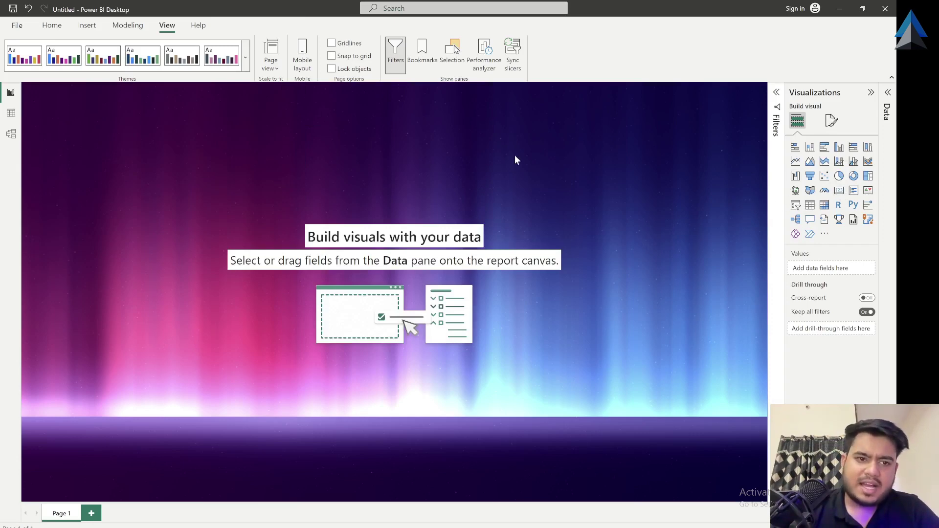
Insert the cricketer's picture "Screenshot 2023-03-25 at 9.13.04 PM" from the Desktop folder as an image on the page
click(51, 25)
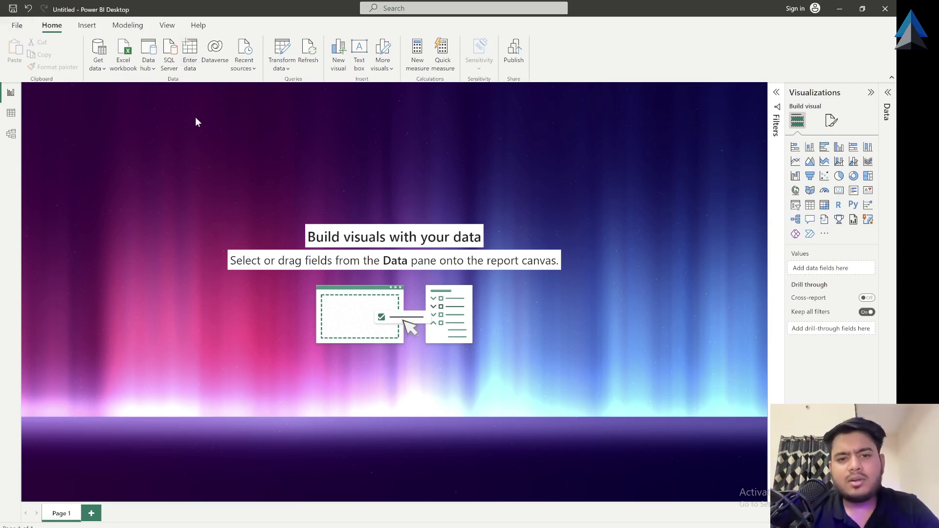
click(87, 26)
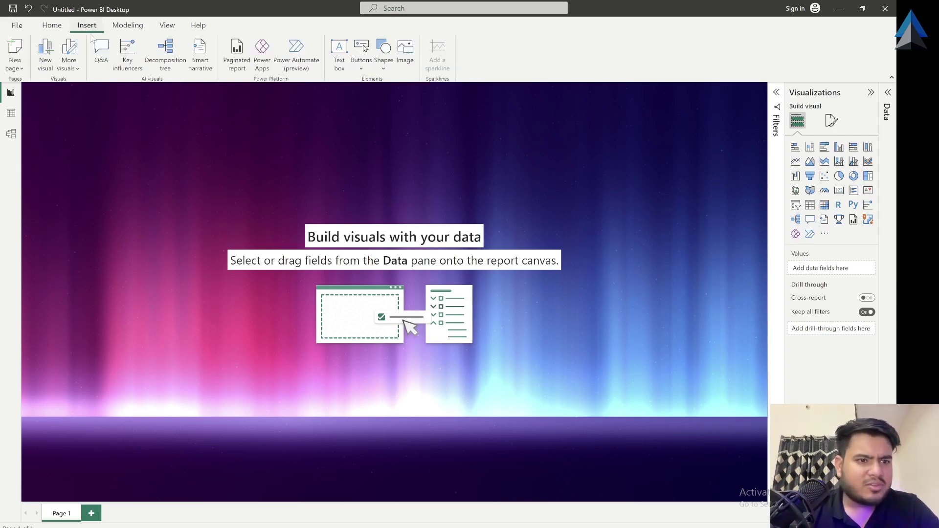
click(404, 54)
click(46, 84)
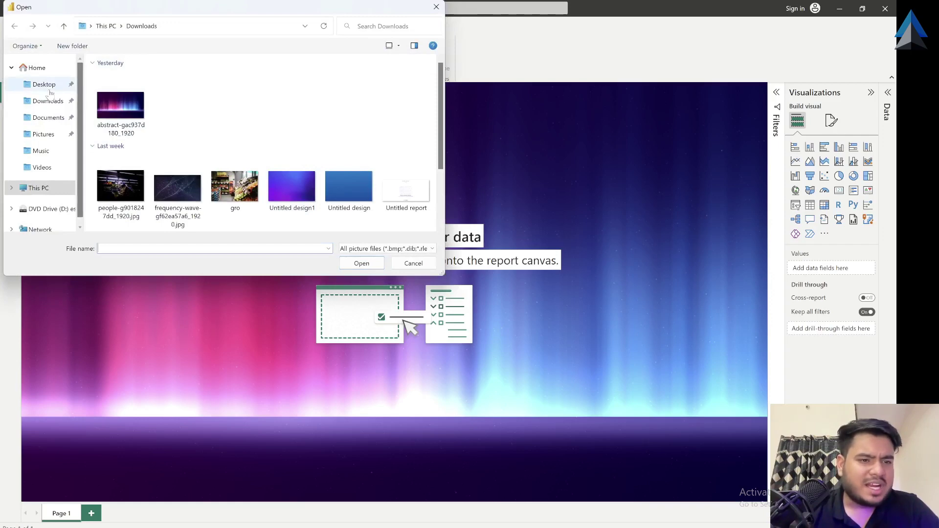
click(239, 105)
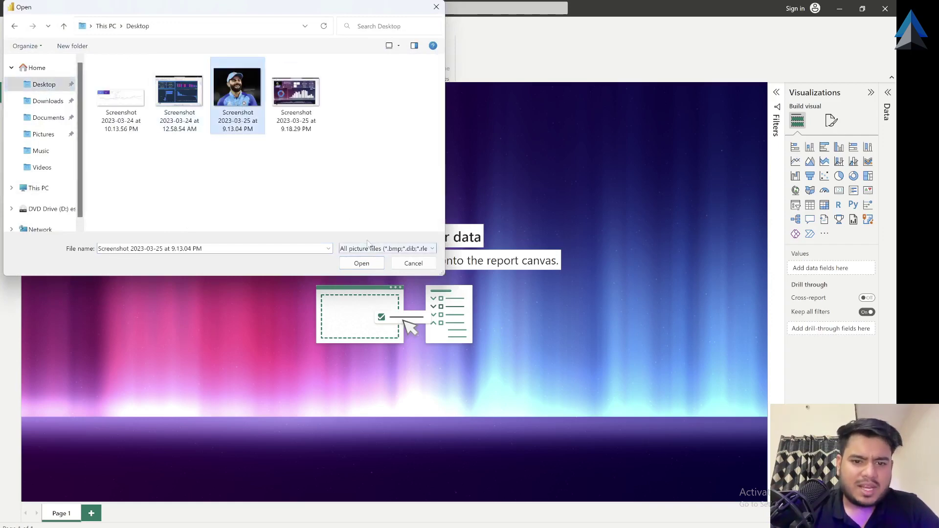
click(362, 263)
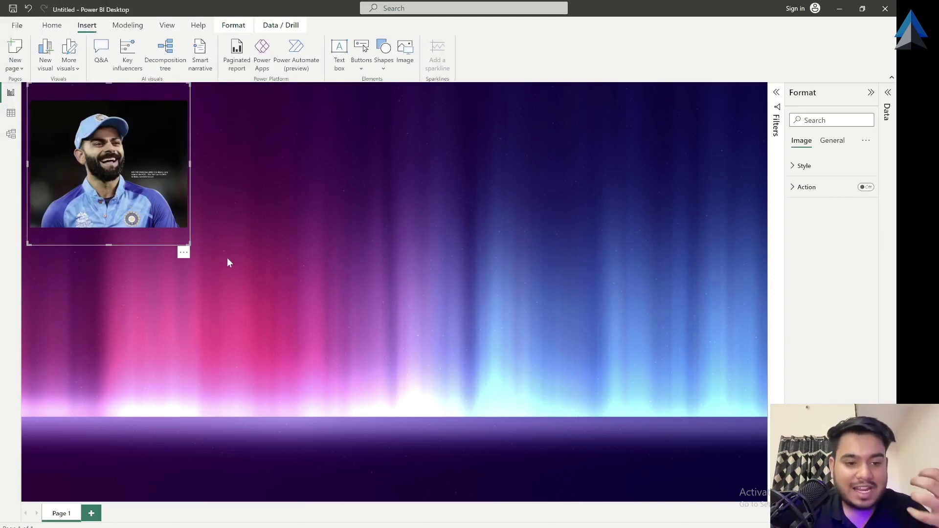
Shrink the inserted photo to a small thumbnail and place it in the page's upper-left corner
drag(190, 244, 166, 216)
click(185, 178)
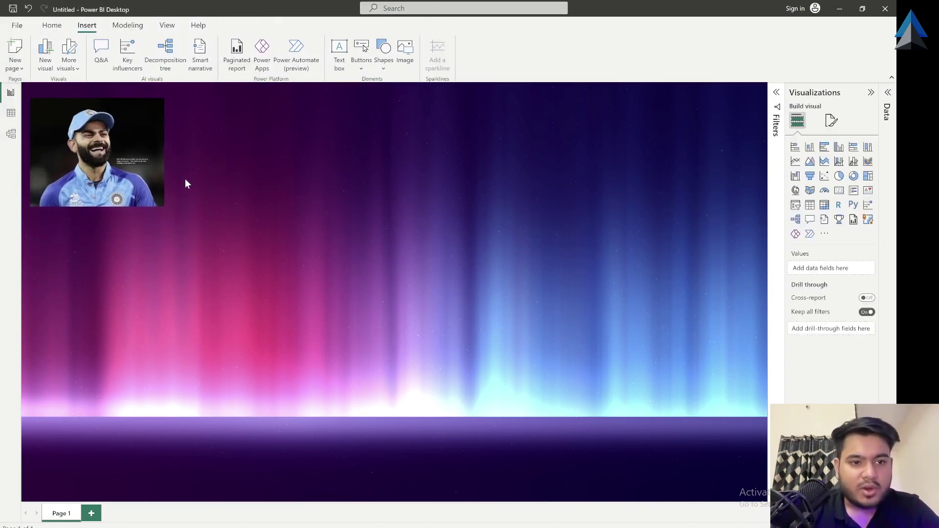
click(130, 189)
drag(102, 100, 101, 130)
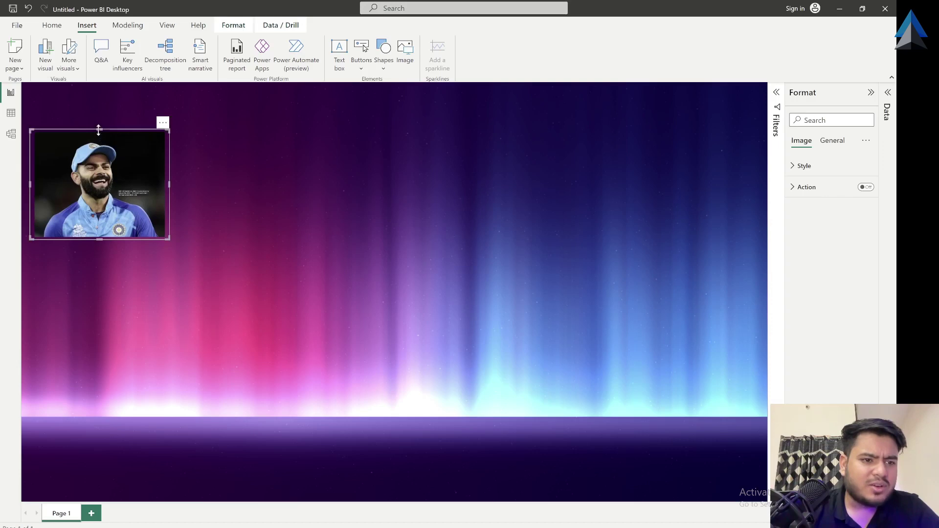
key(ctrl+z)
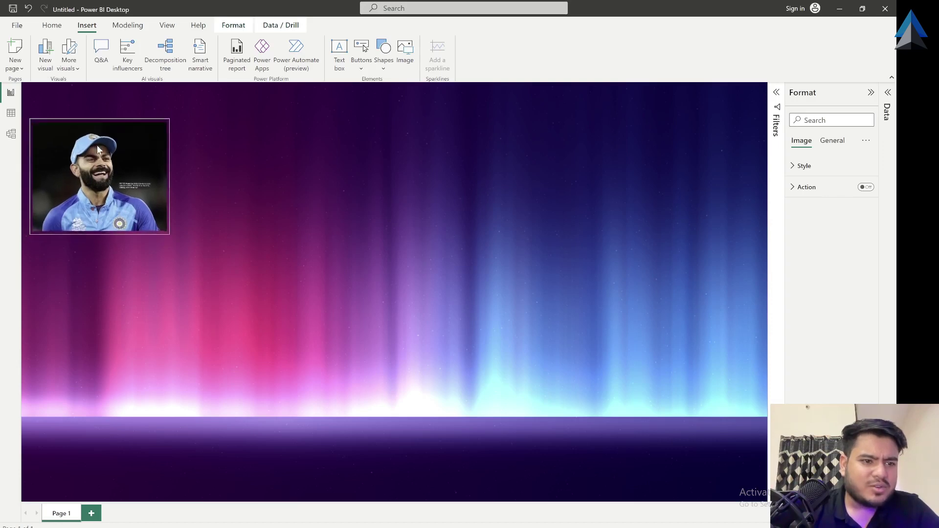
drag(97, 144, 99, 118)
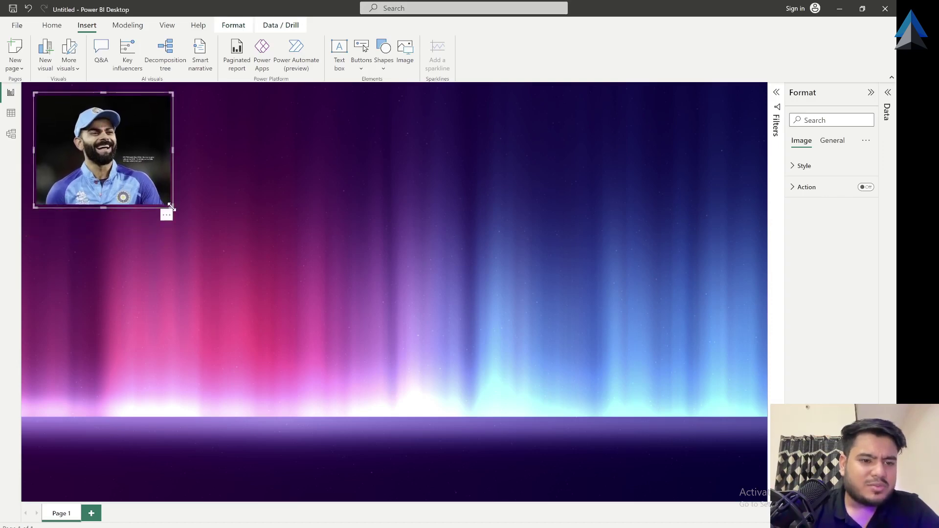
drag(171, 206, 137, 172)
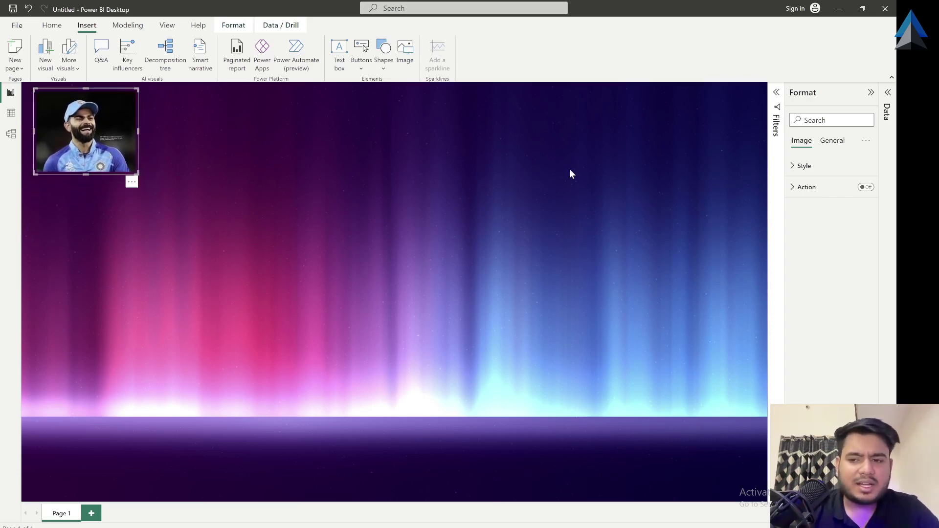
click(379, 173)
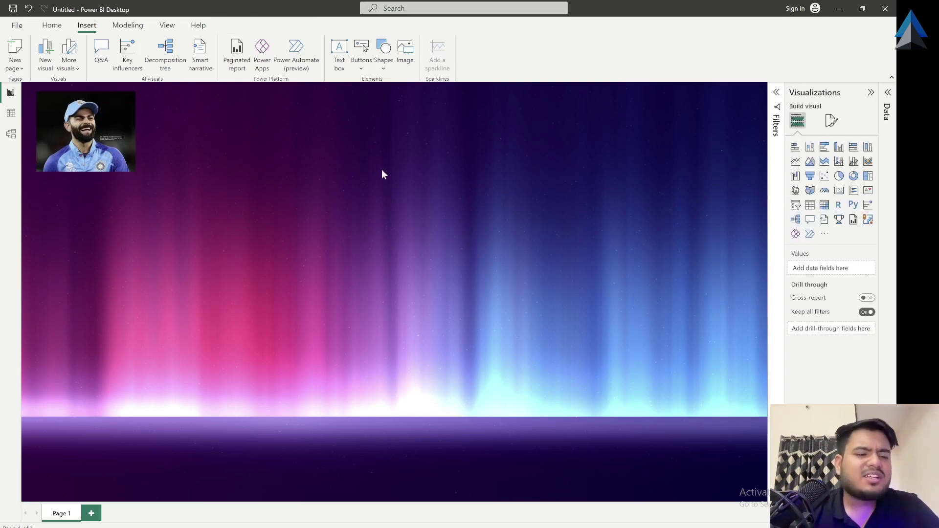
Give the photo a white visual border with rounded corners of 4 px
click(119, 127)
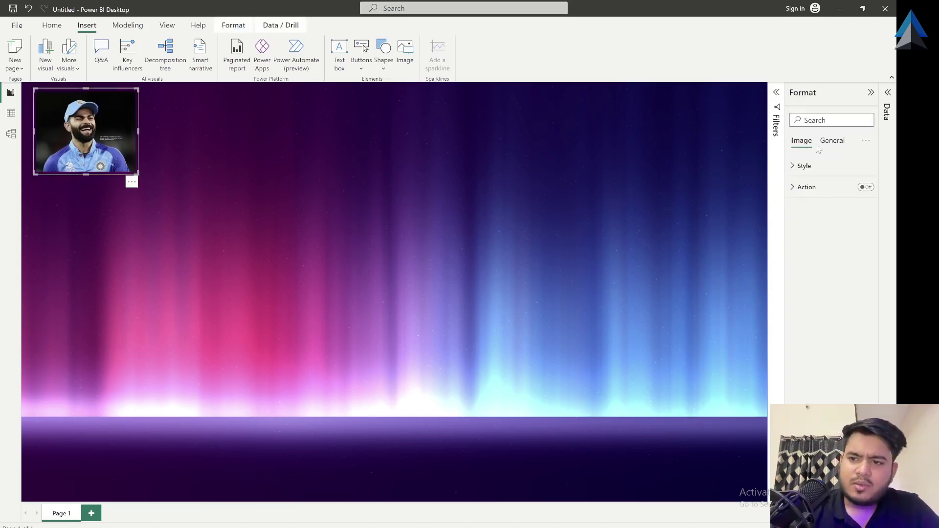
click(831, 142)
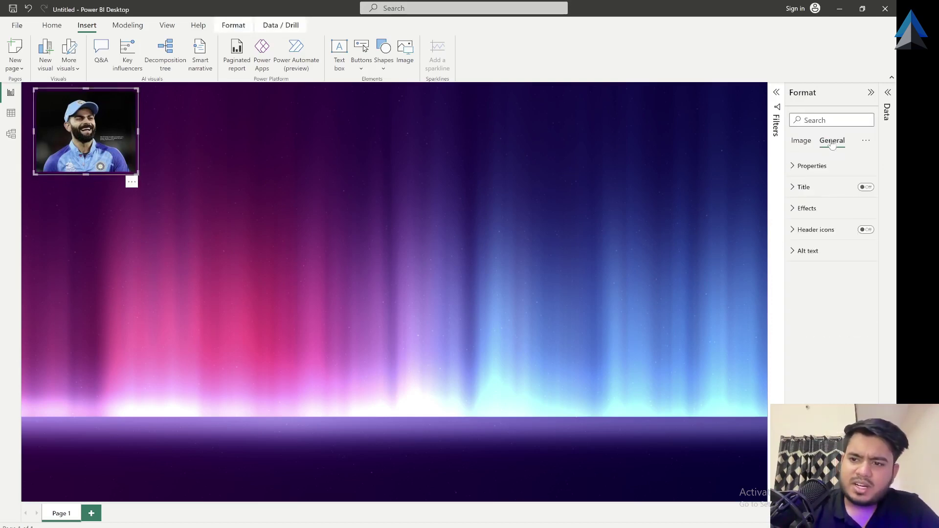
click(814, 214)
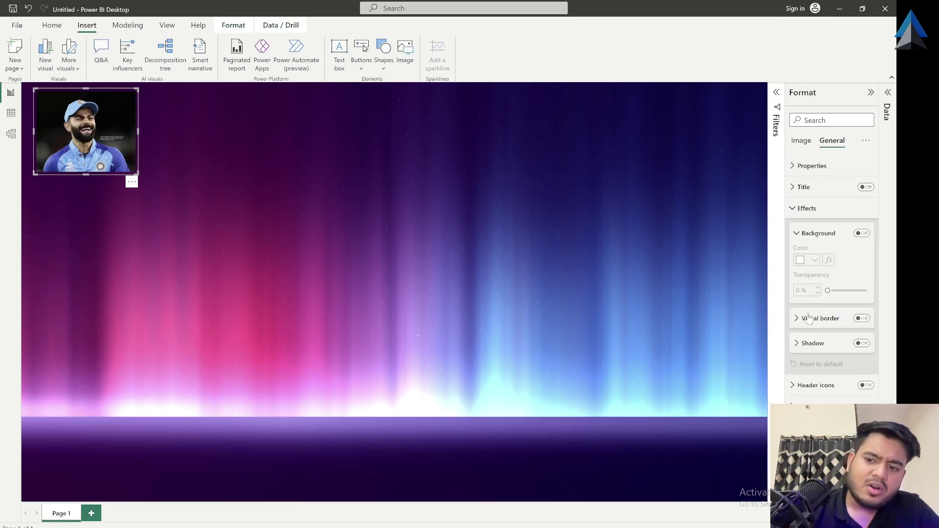
click(861, 318)
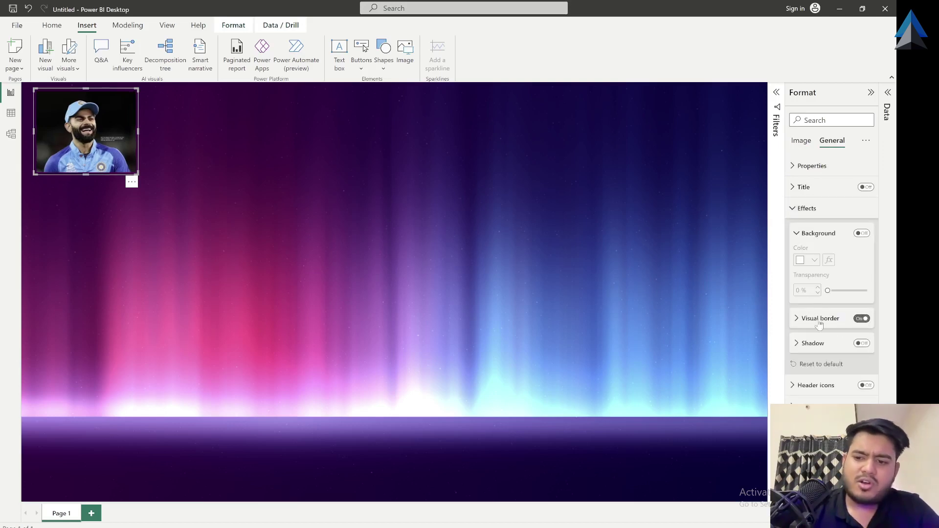
click(815, 321)
click(802, 344)
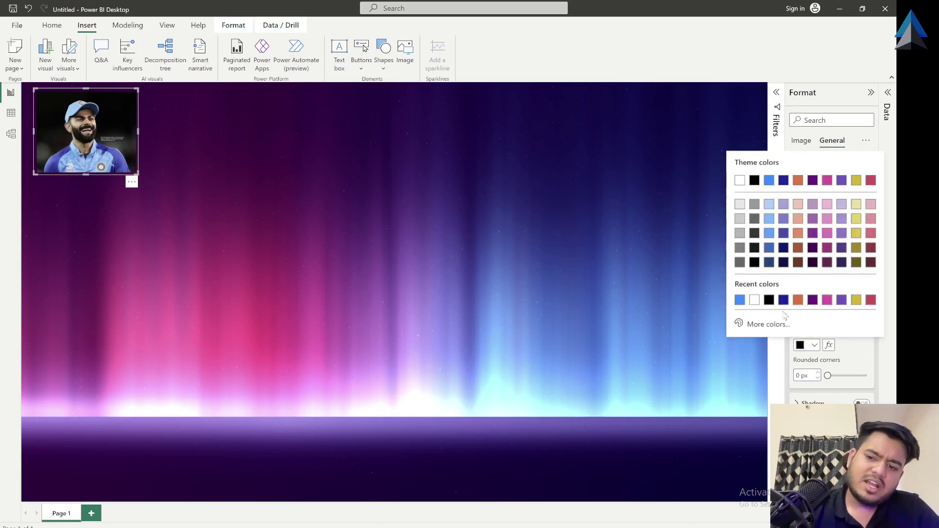
click(752, 299)
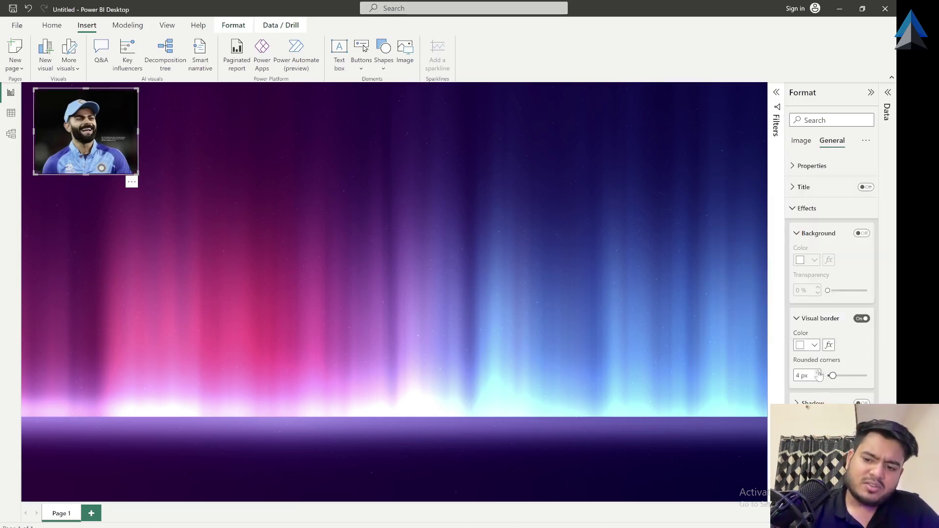
click(488, 221)
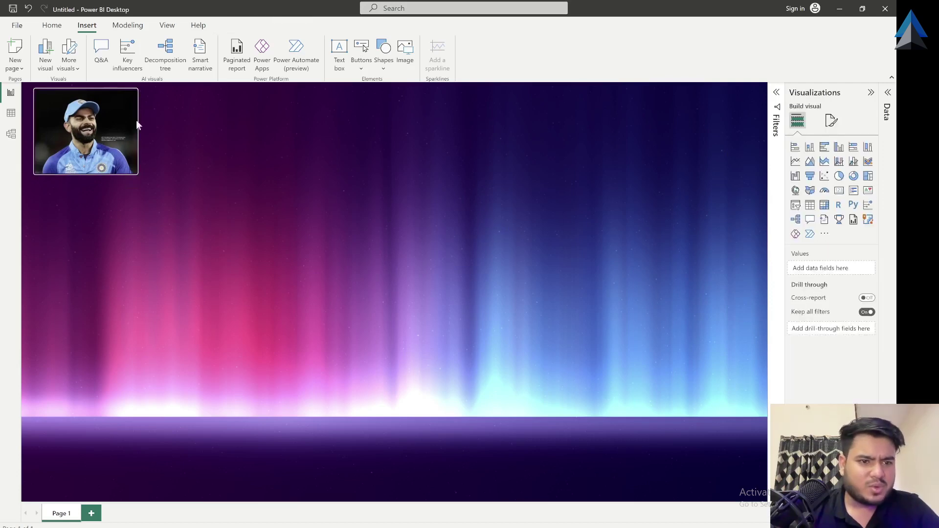
Reduce the photo's height slightly by raising its lower edge
click(101, 164)
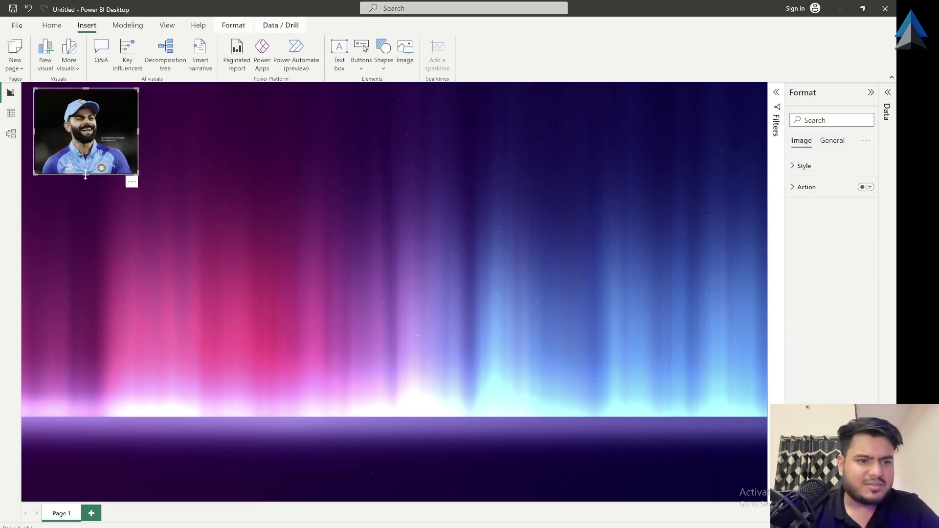
drag(85, 172, 85, 170)
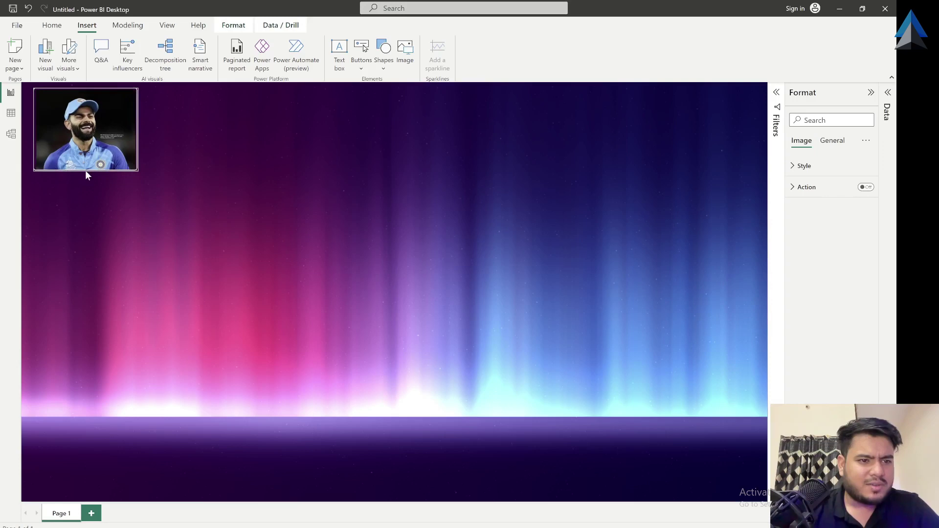
click(178, 160)
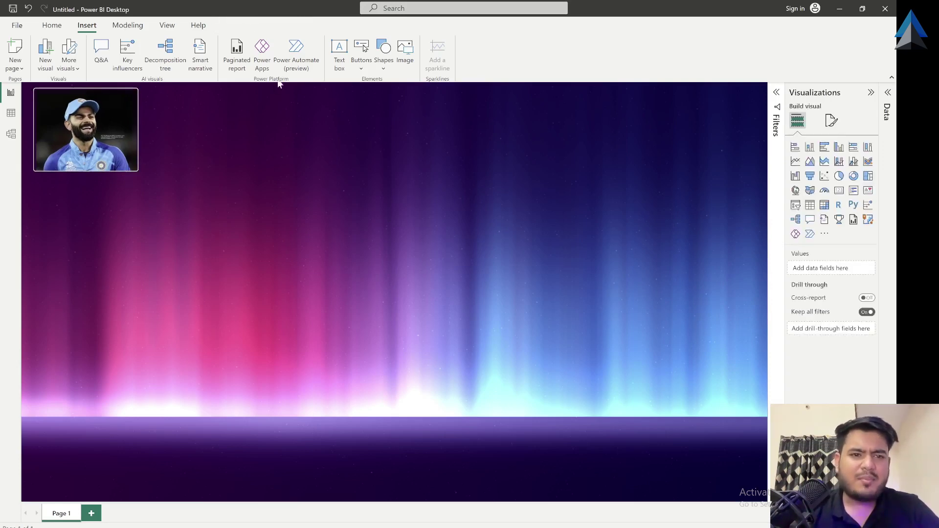
Add a text box reading "Virat Kohli Career Statistics Analysis Dashboard" to the page
click(339, 49)
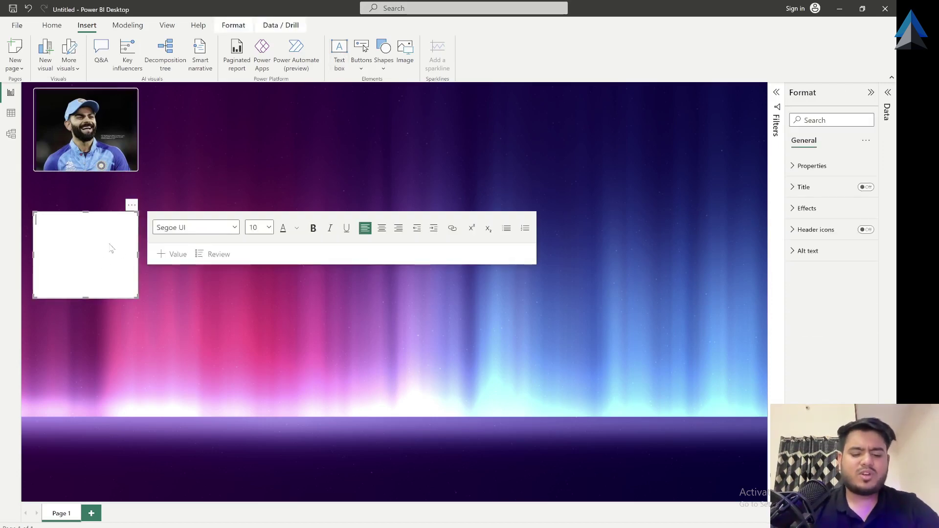
text(Virat )
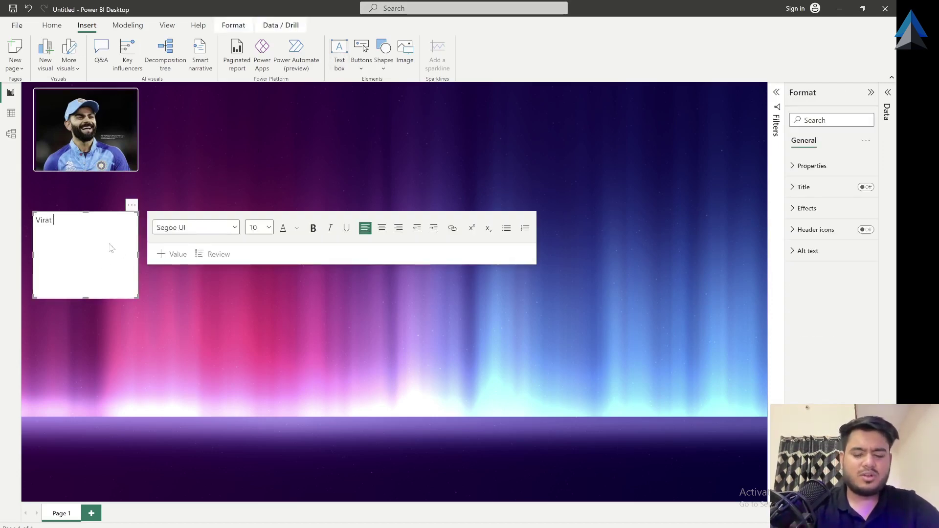
text(Kohli)
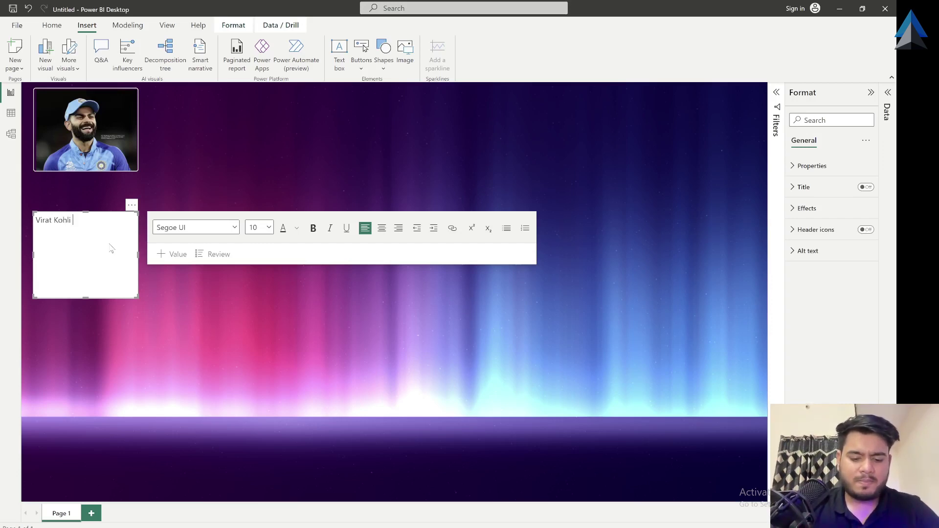
text( Career Statistics)
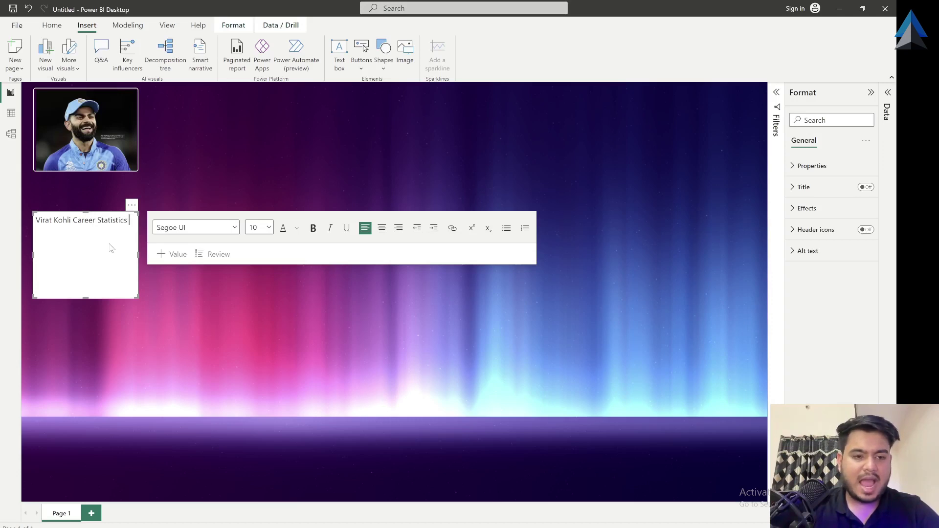
key(Return)
text(Analysis)
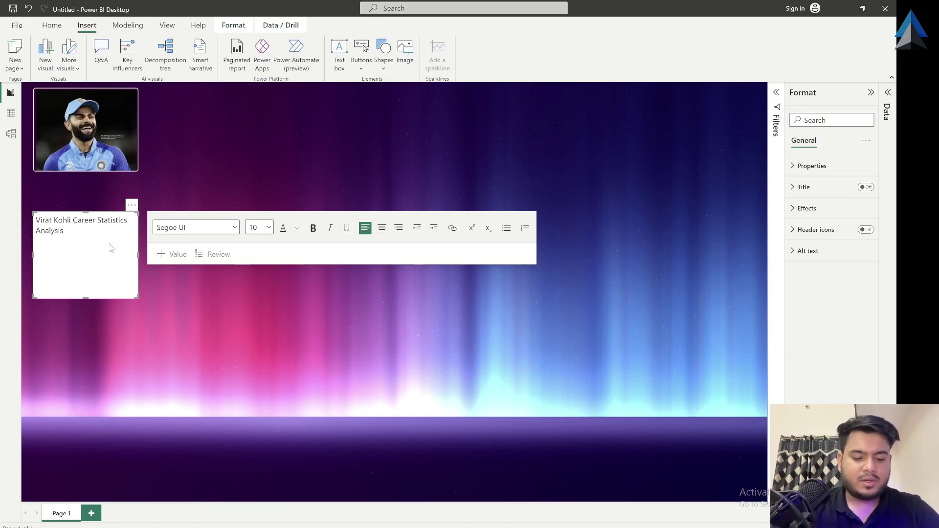
text( Dashboard)
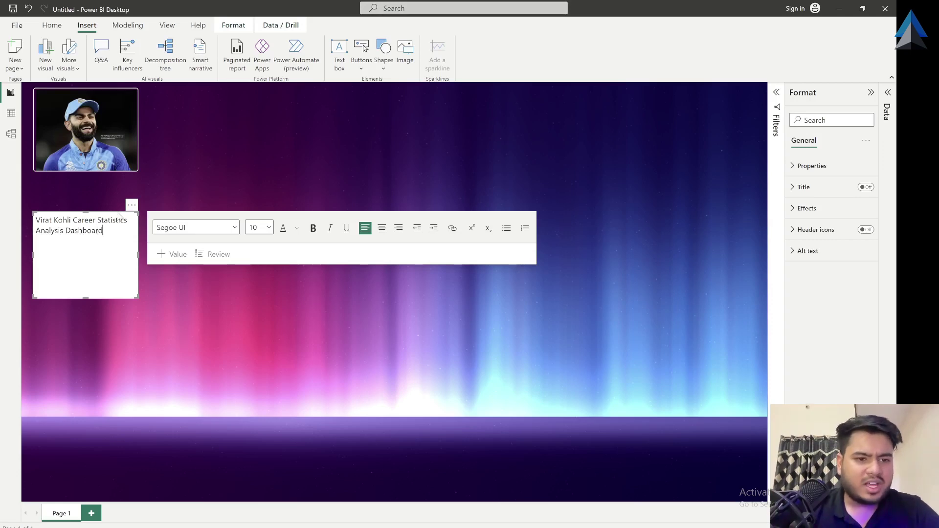
Move the title text box beside the photo and enlarge it so the title fits on one line
drag(121, 215, 236, 100)
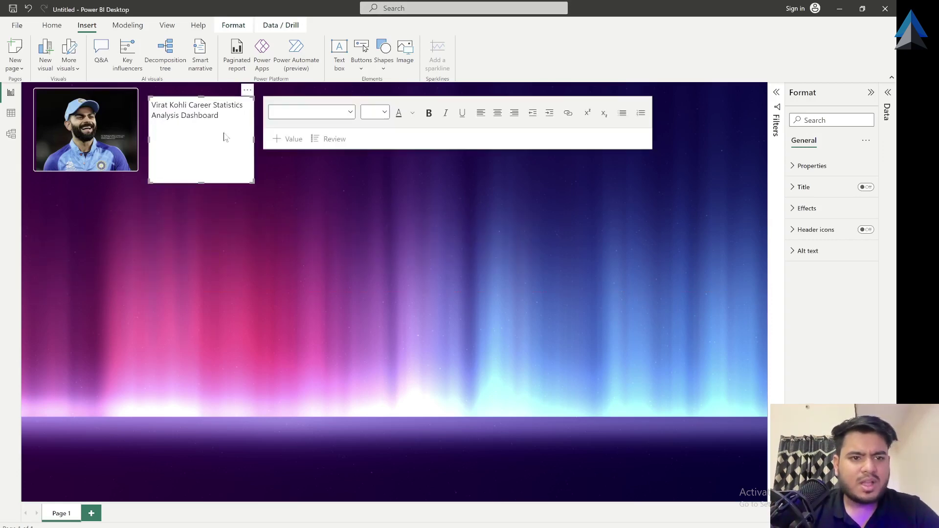
drag(200, 184, 380, 218)
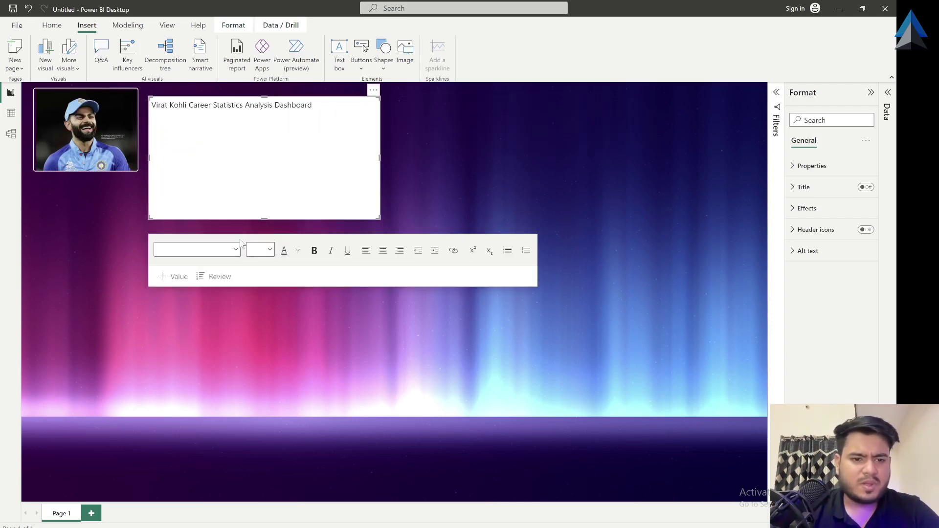
click(259, 250)
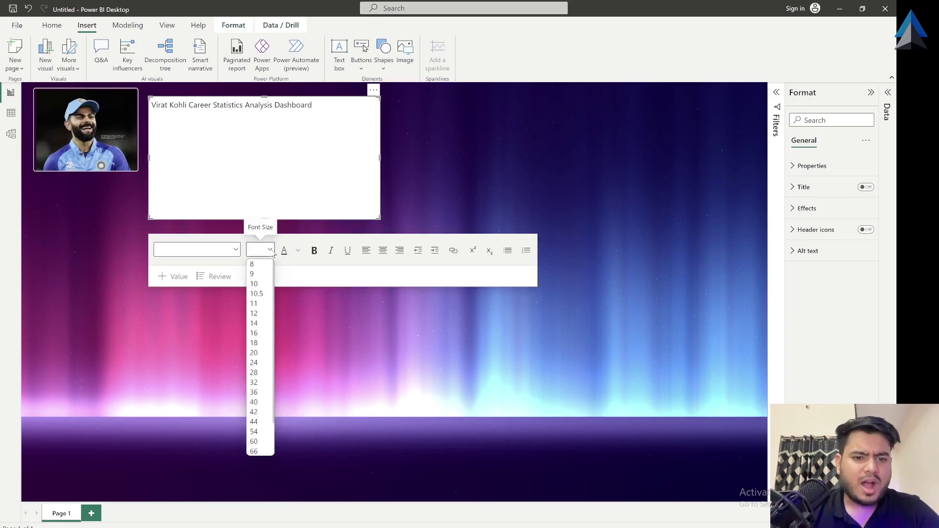
click(258, 342)
click(272, 250)
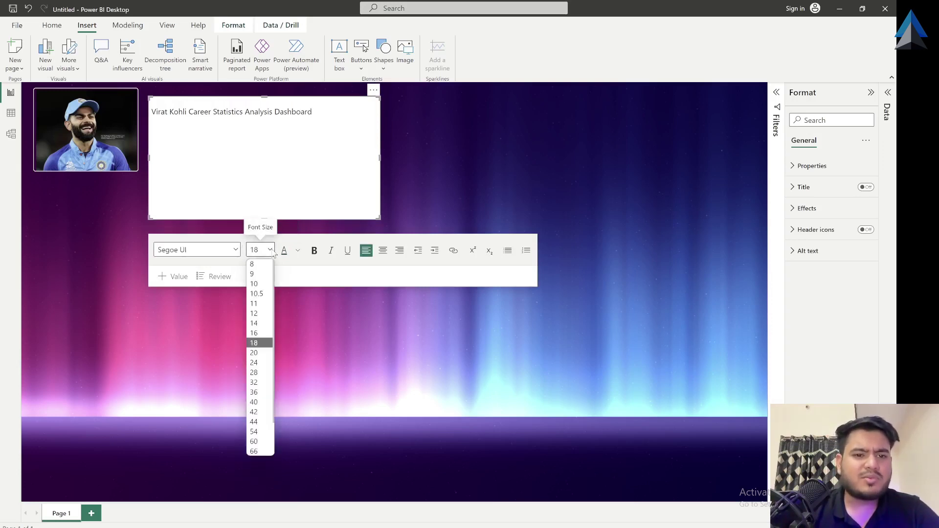
click(254, 333)
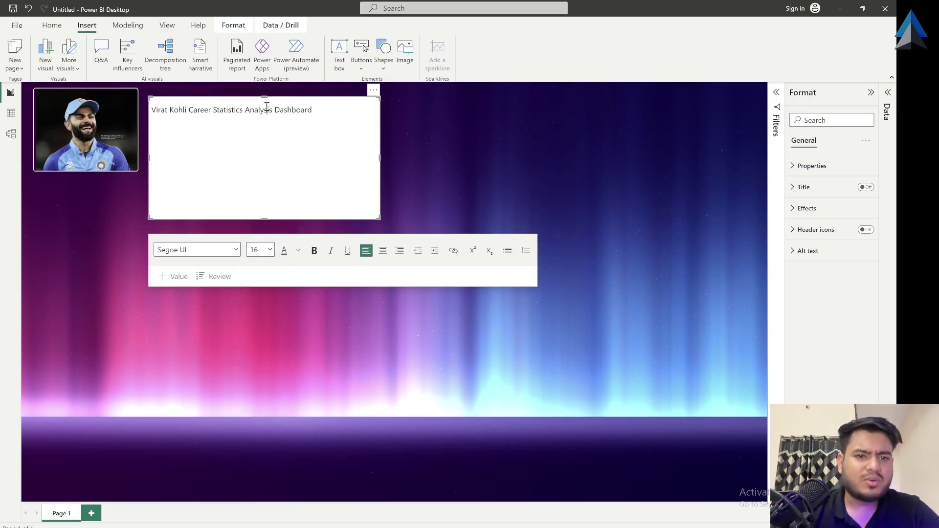
Select the whole title text and set its font size to 18
double_click(266, 108)
triple_click(264, 103)
click(270, 250)
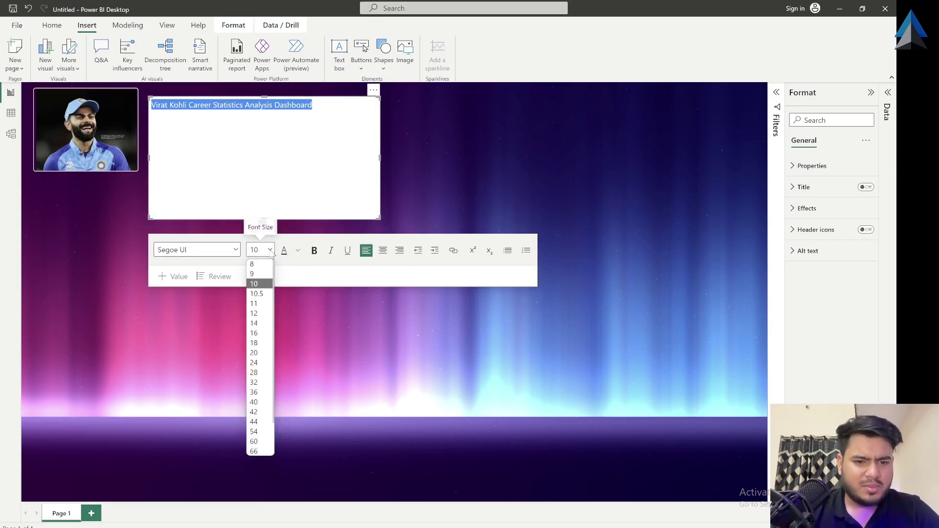
click(264, 343)
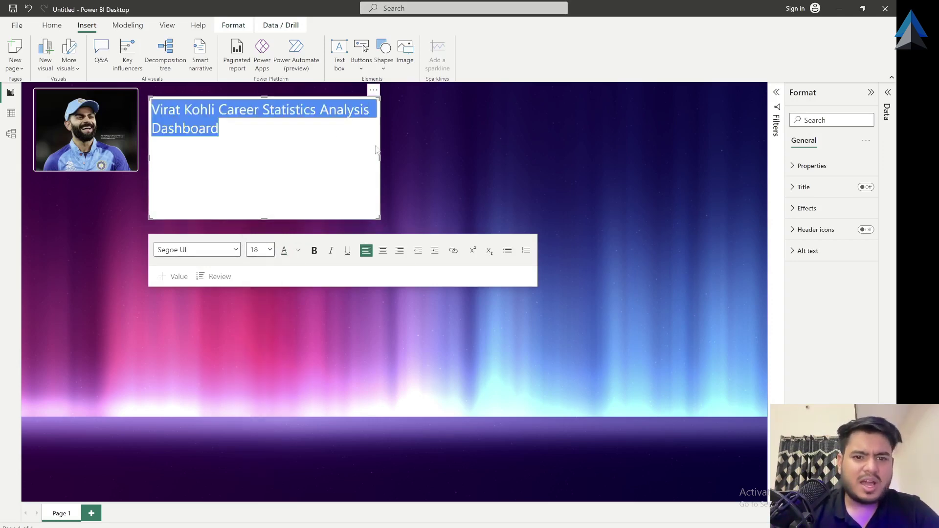
Narrow the title text box from its outer side and make the whole title bold
drag(381, 157, 322, 153)
click(295, 148)
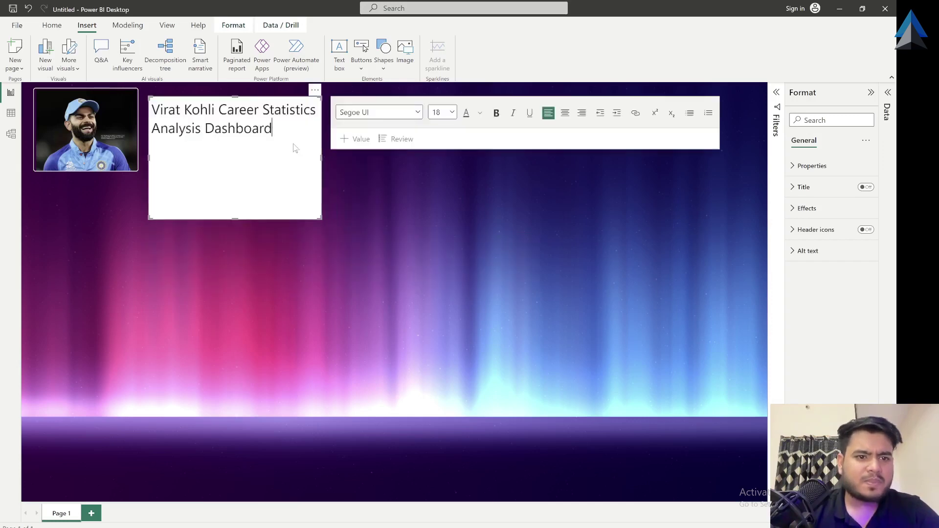
drag(282, 129, 149, 110)
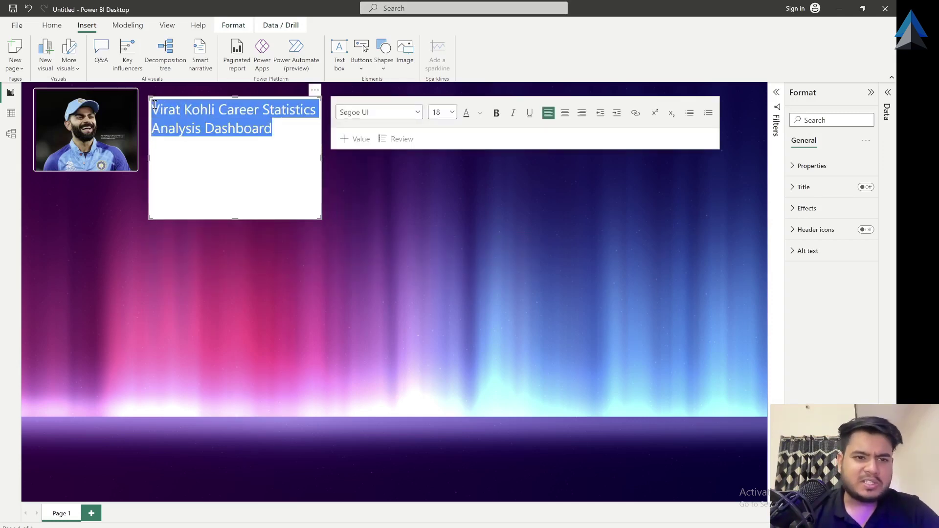
click(496, 113)
click(256, 149)
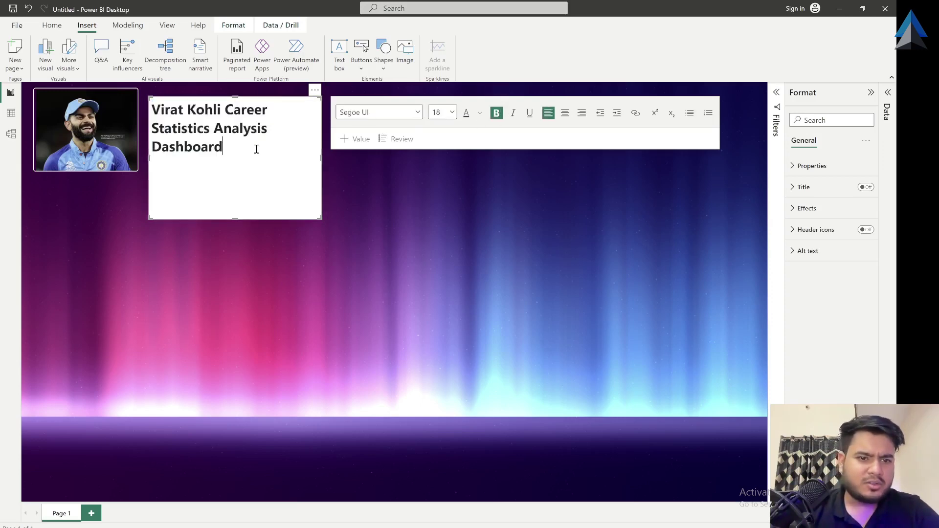
Shrink the title text box in height and width so it closely surrounds the three lines of text
click(324, 158)
click(241, 216)
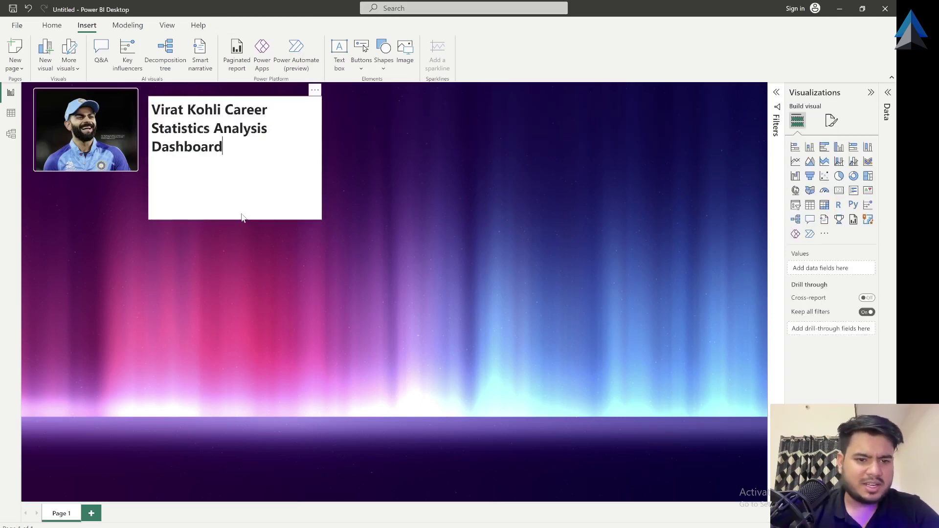
drag(230, 218, 235, 166)
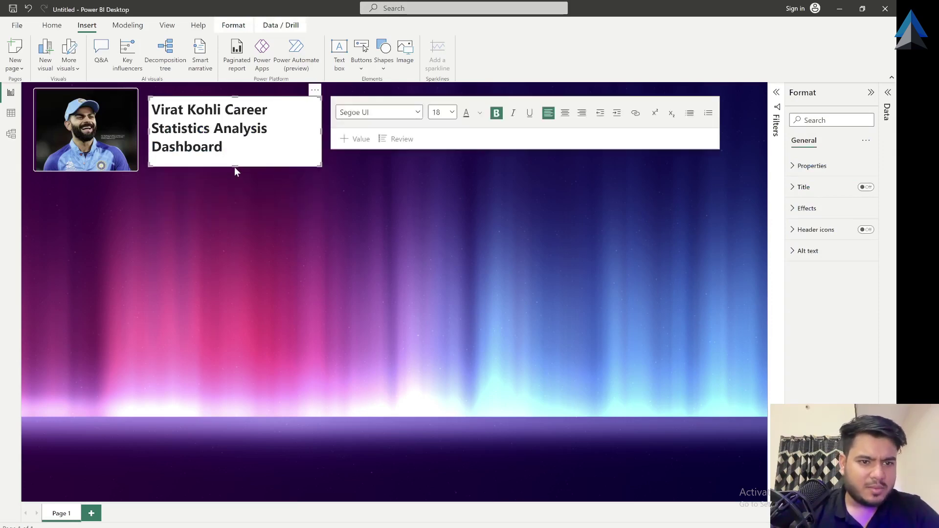
drag(321, 134, 280, 133)
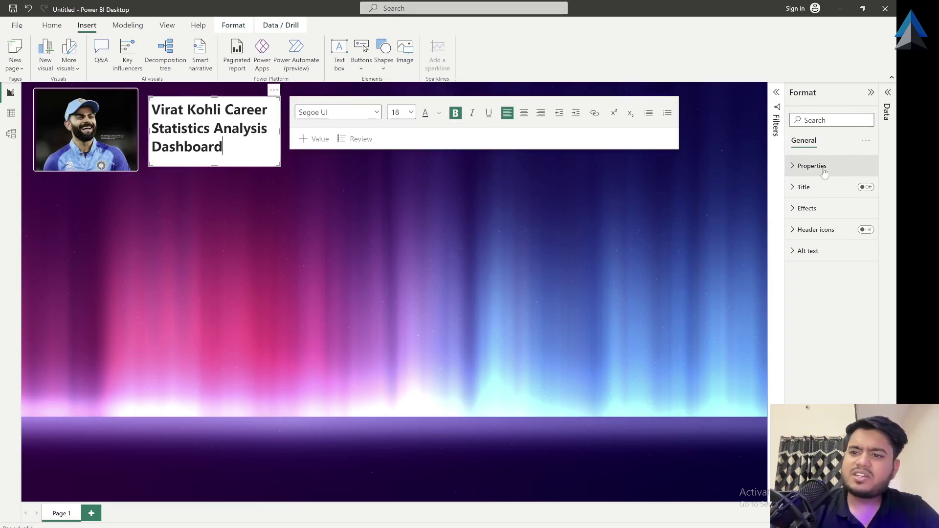
Set the title box's background transparency to 100% and change the title's font color to white
click(816, 208)
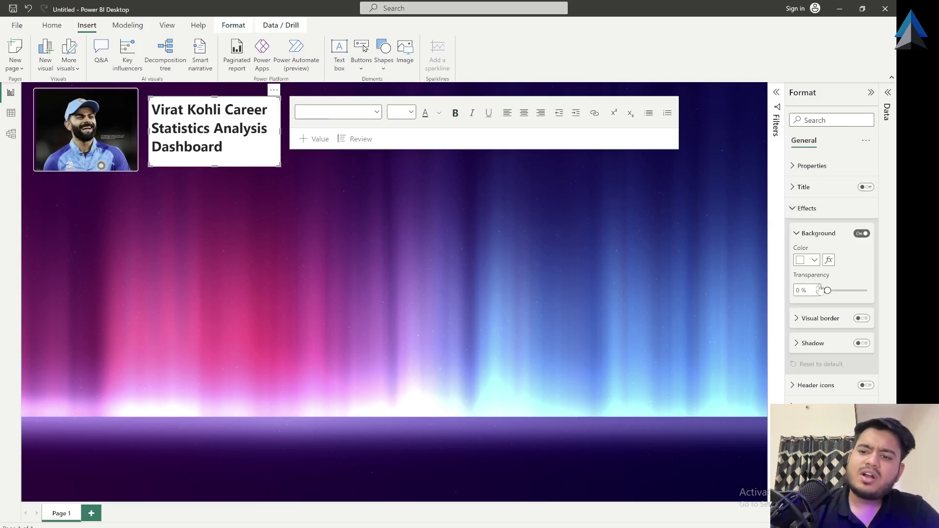
drag(826, 289, 890, 290)
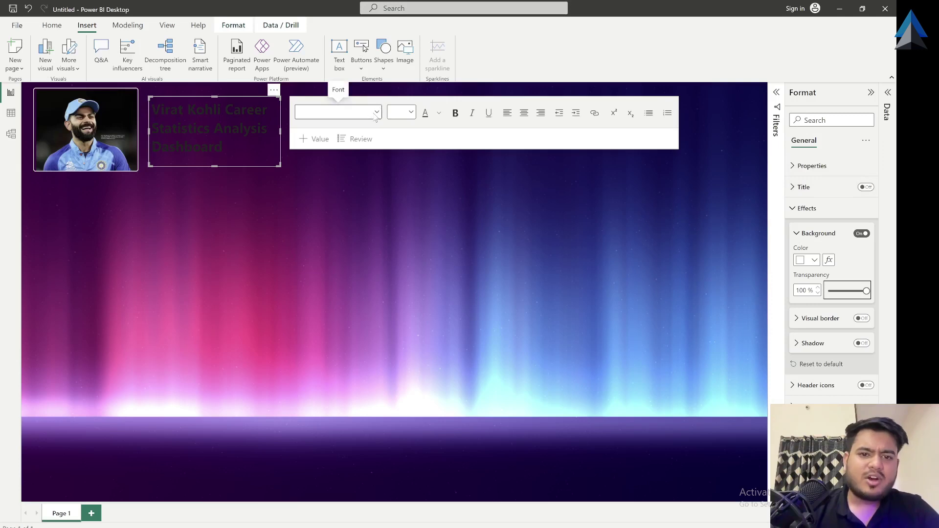
click(438, 114)
click(448, 153)
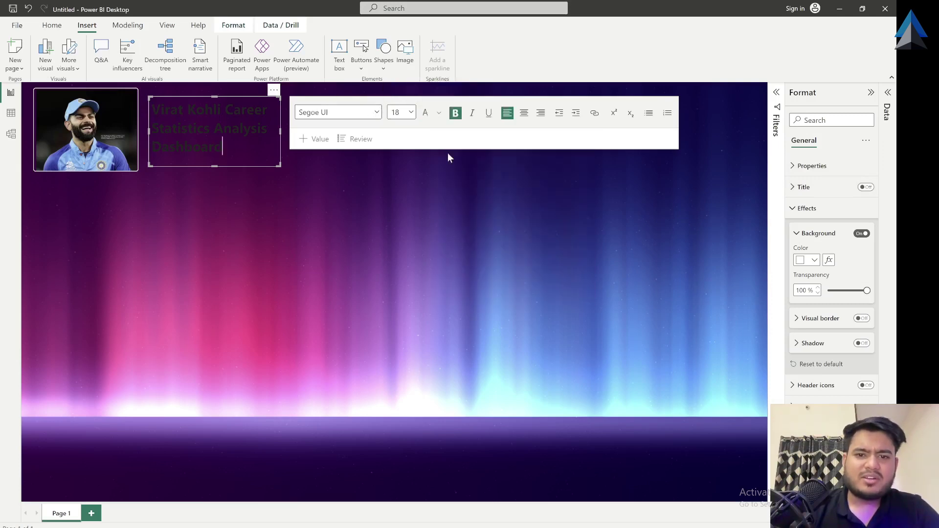
click(448, 156)
click(227, 95)
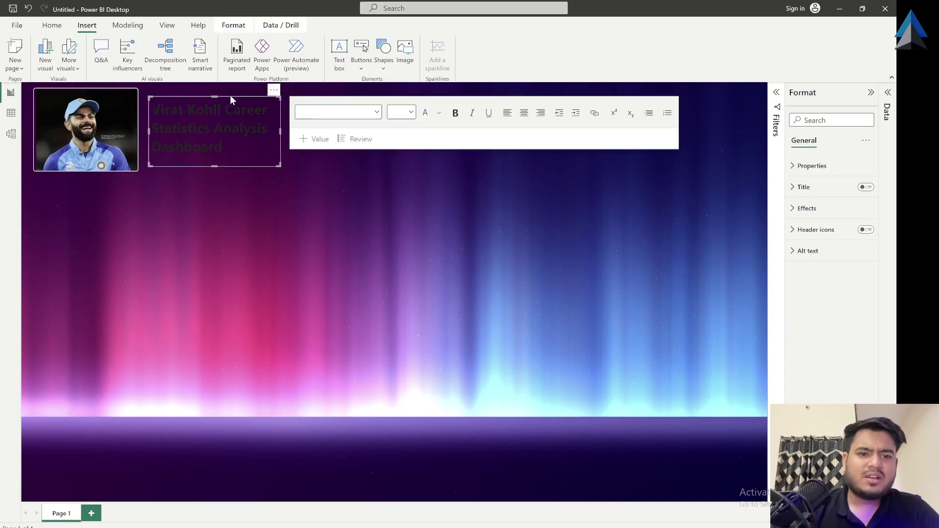
click(439, 113)
click(426, 113)
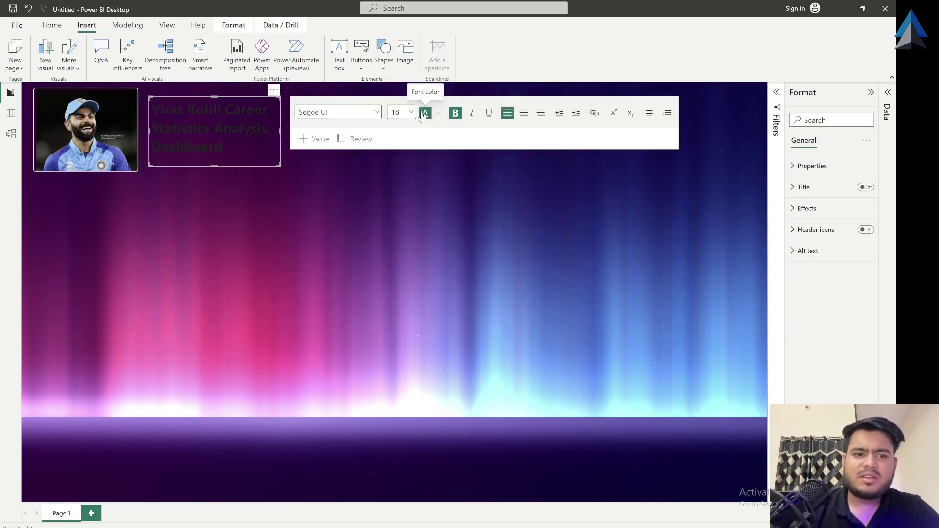
drag(223, 148, 154, 107)
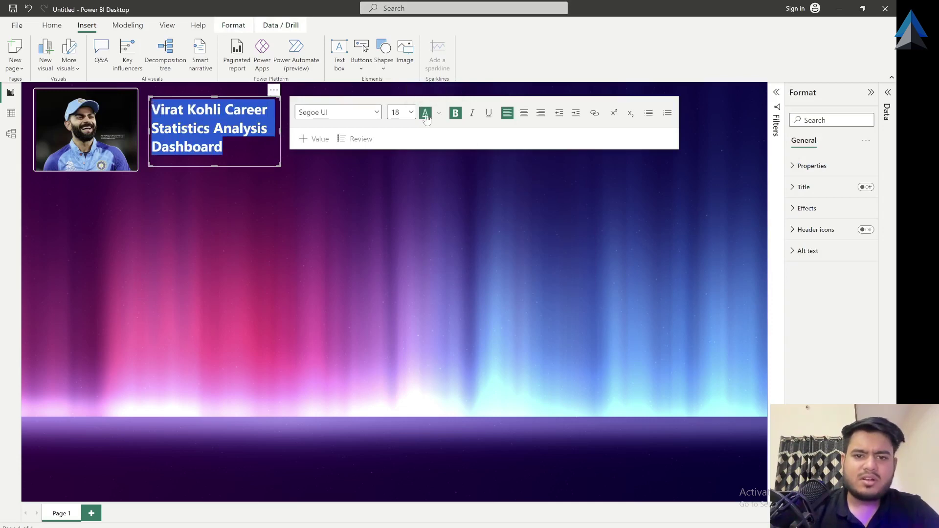
click(308, 197)
click(262, 146)
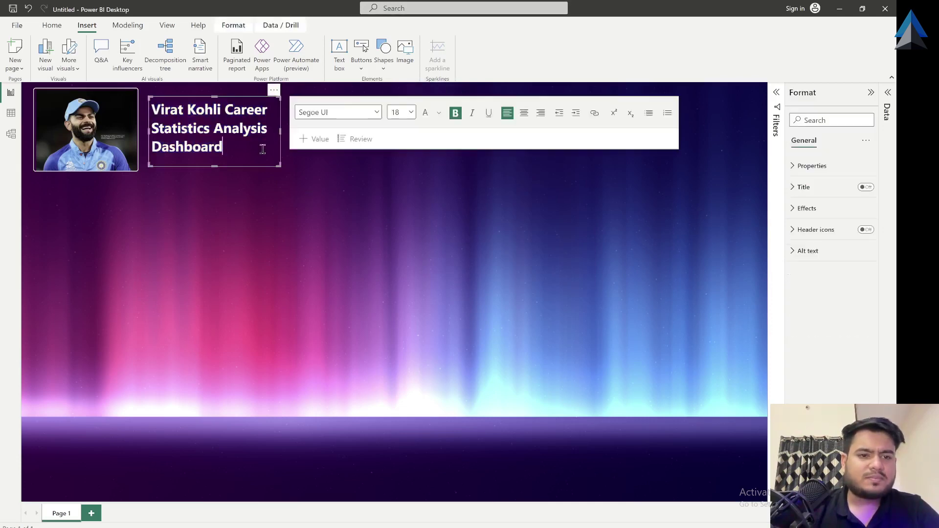
click(268, 195)
click(257, 151)
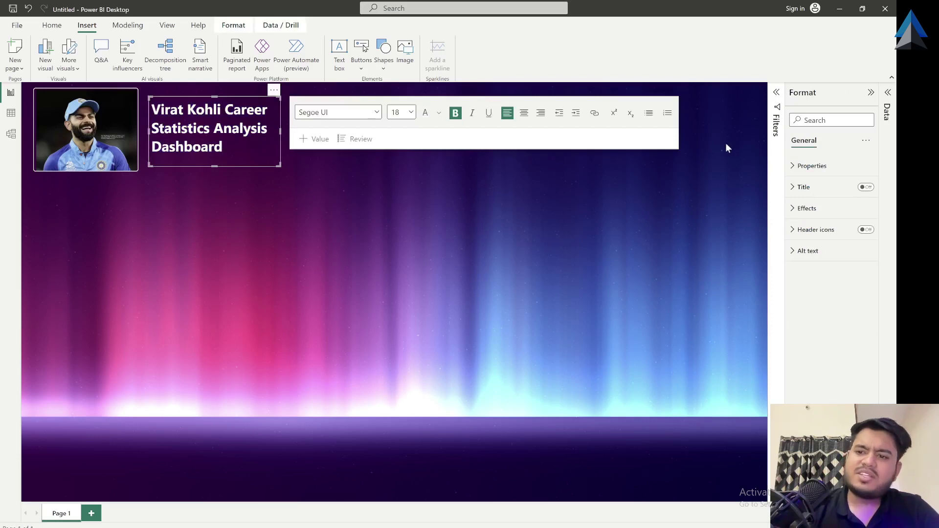
Give the title text box a white visual border with rounded corners of 4 px
click(827, 168)
click(827, 167)
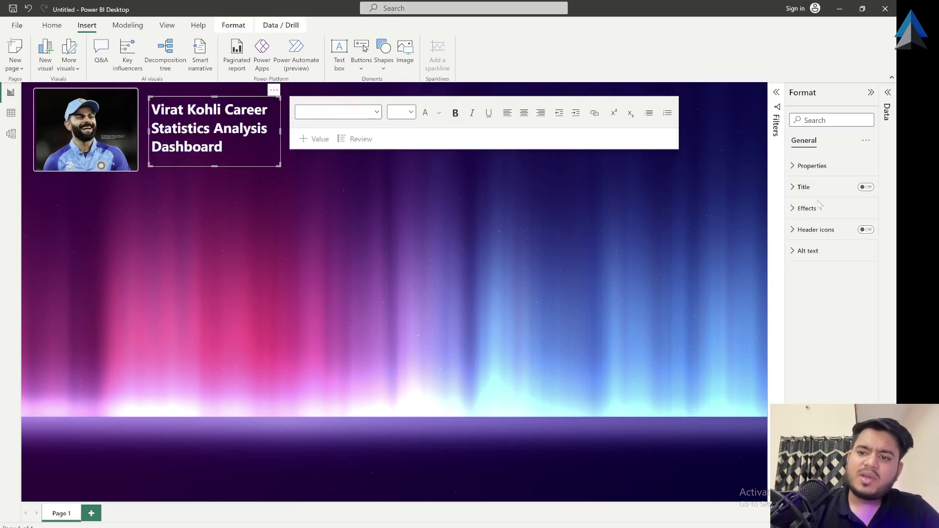
click(822, 208)
click(860, 319)
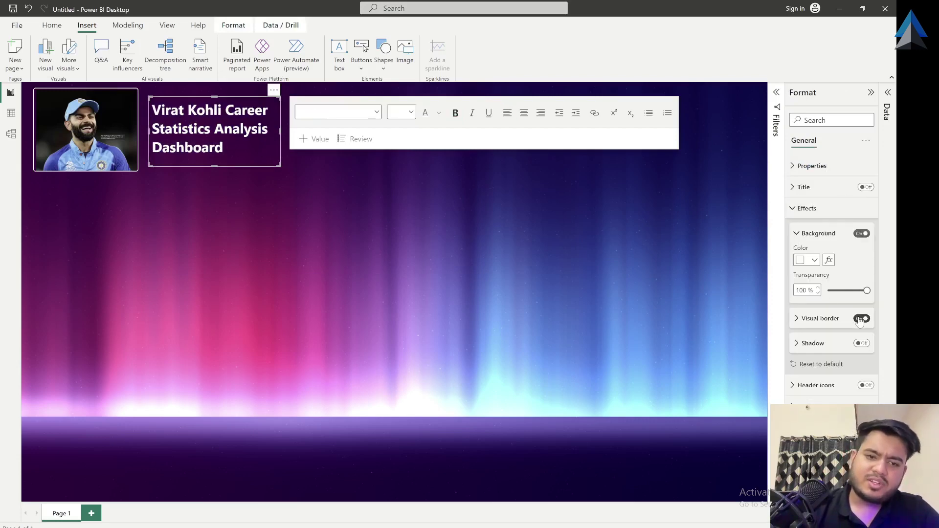
click(807, 320)
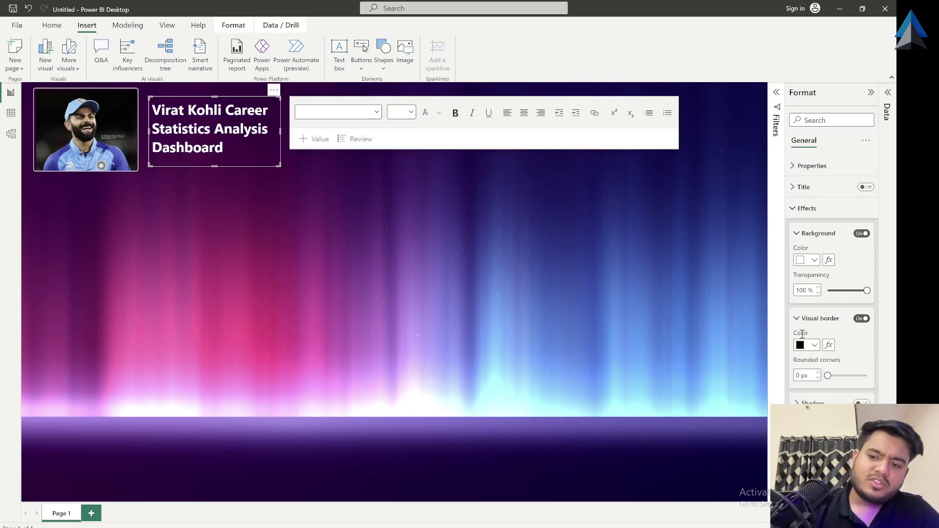
click(802, 345)
click(740, 300)
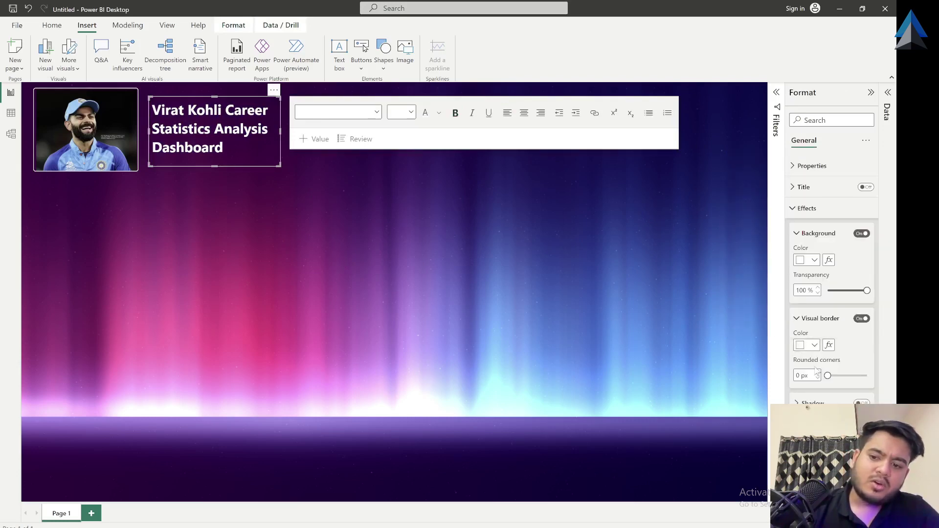
click(817, 373)
click(817, 373)
click(817, 373)
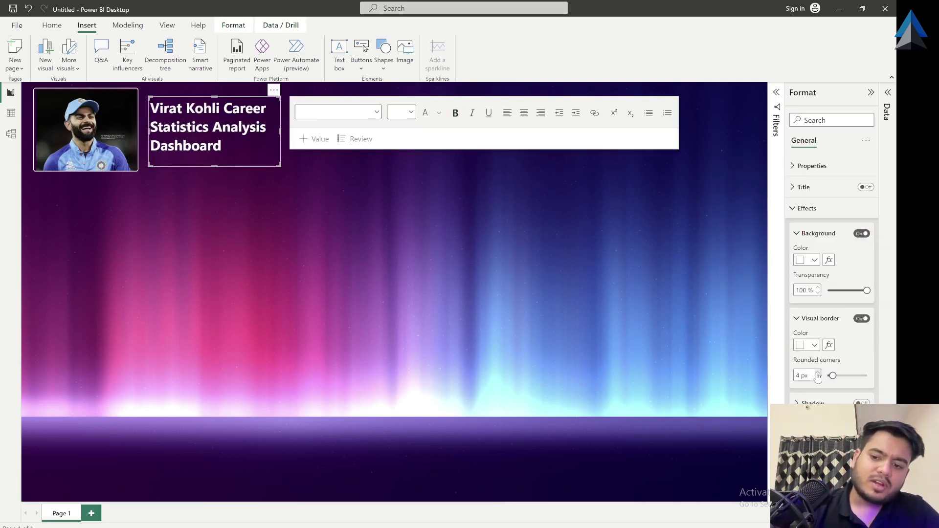
Set the title text box's background transparency to 90%
double_click(798, 290)
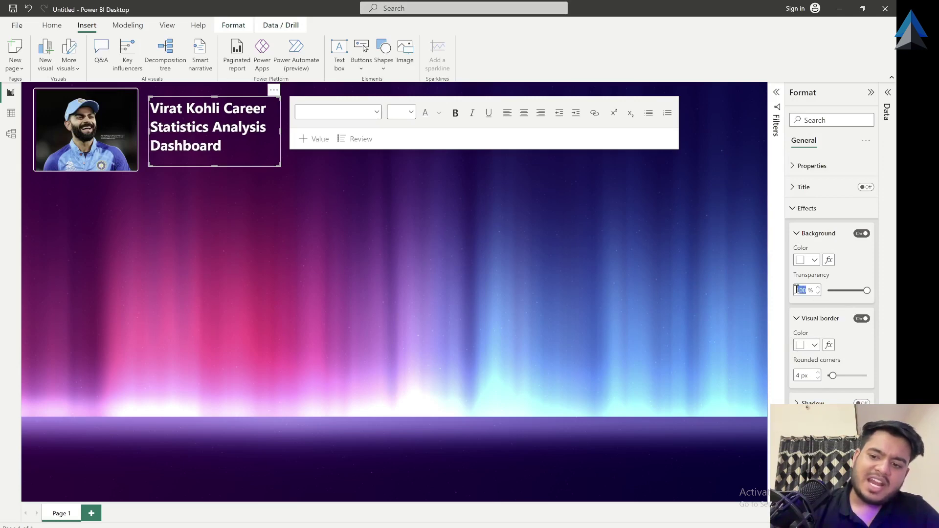
text(90)
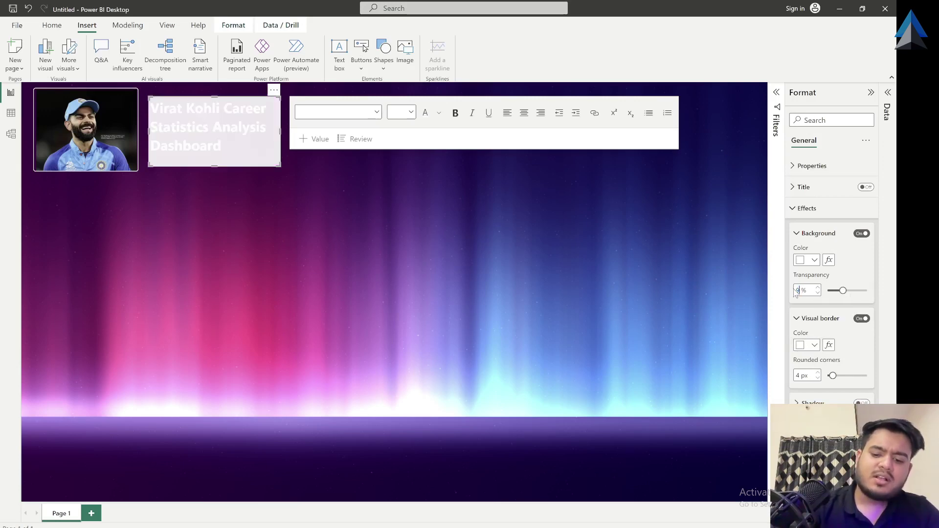
click(469, 314)
Center the title text horizontally within its text box
click(251, 141)
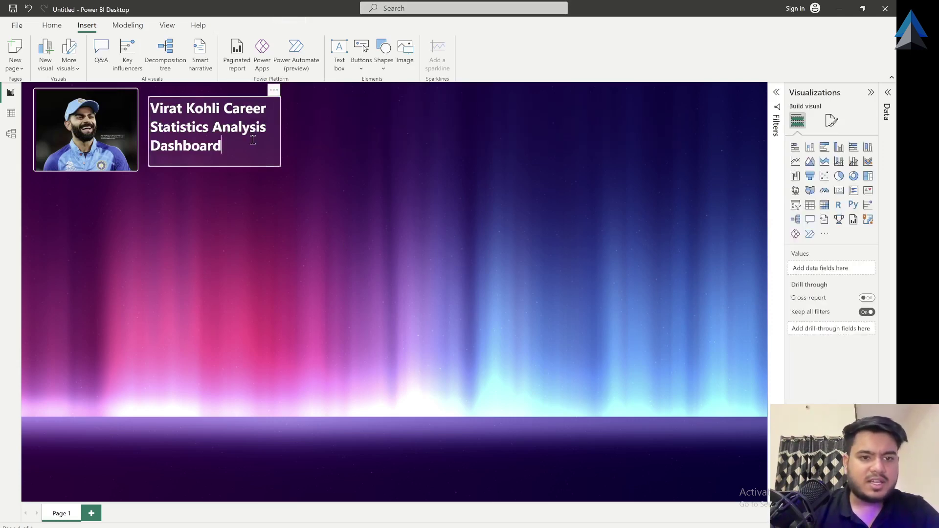
drag(251, 140, 158, 103)
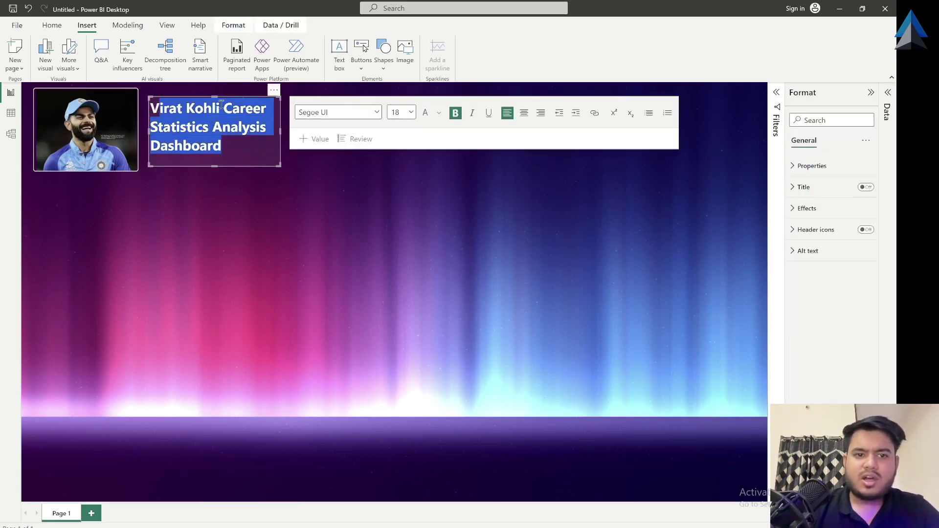
click(267, 136)
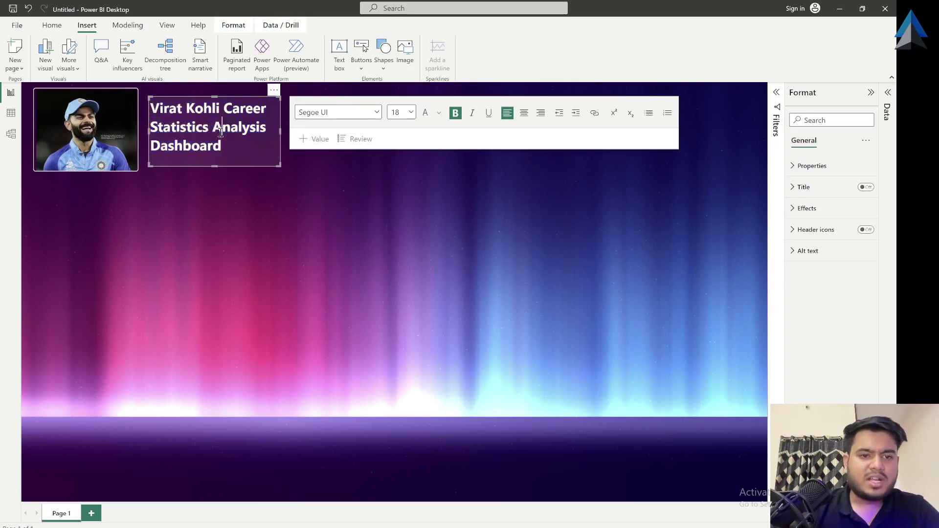
key(ctrl+a)
click(524, 112)
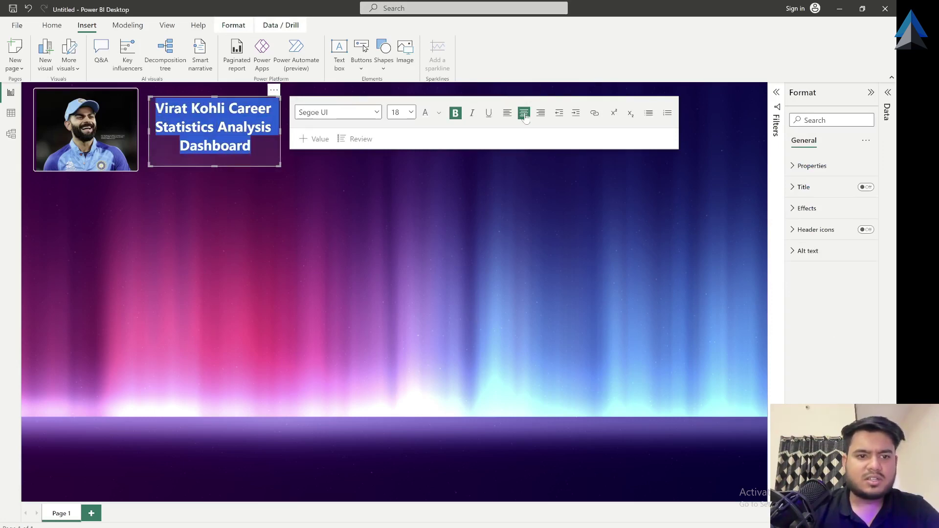
click(275, 224)
click(274, 151)
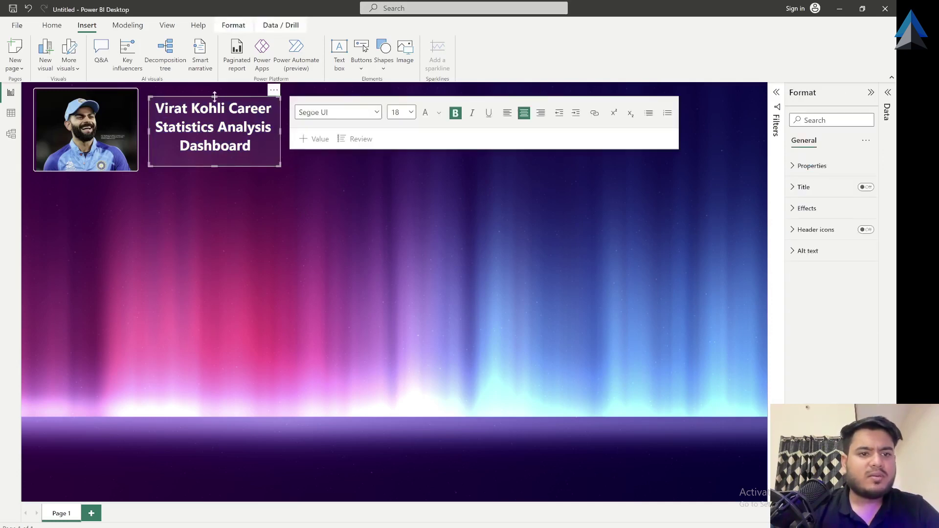
Align the title box's upper edge with the photo's and raise its lower edge to just below the text
drag(215, 97, 215, 89)
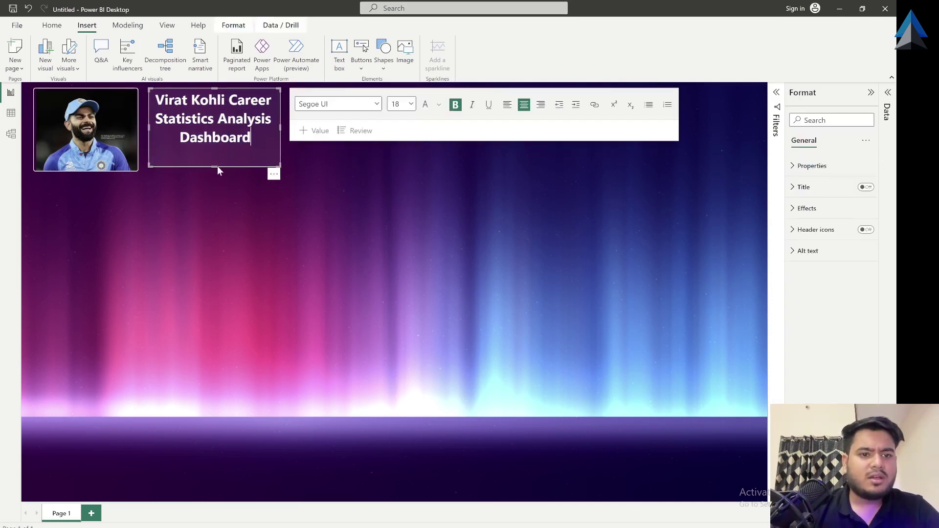
drag(215, 166, 215, 171)
click(341, 186)
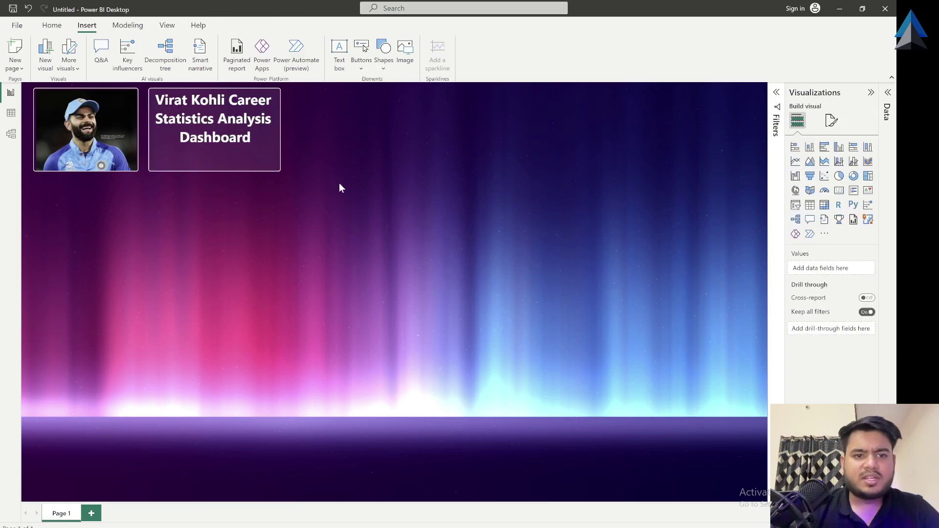
click(193, 156)
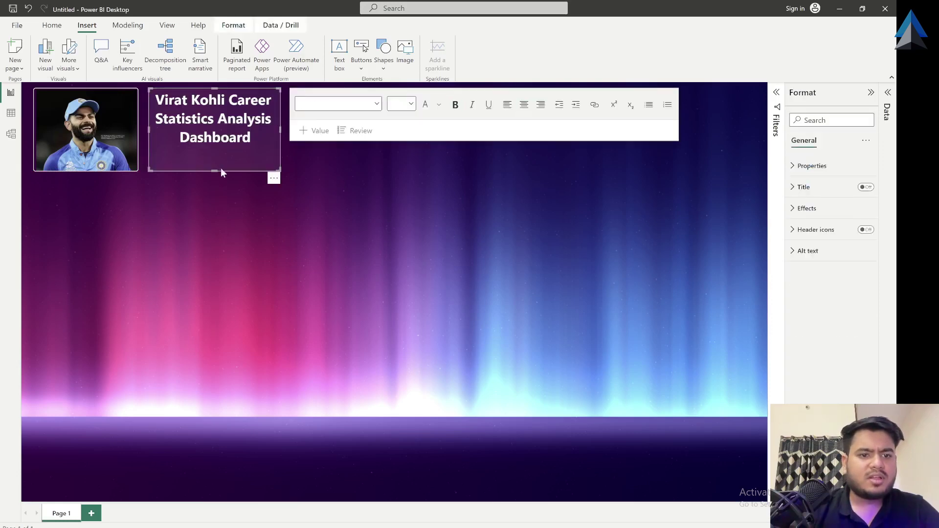
drag(214, 171, 213, 148)
click(225, 175)
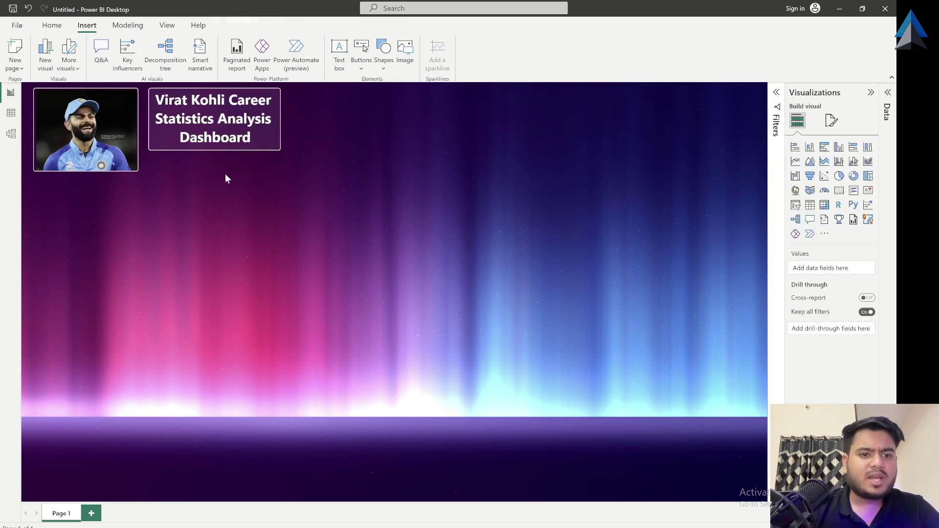
Move the title text box down slightly so it sits vertically centered beside the photo
click(233, 90)
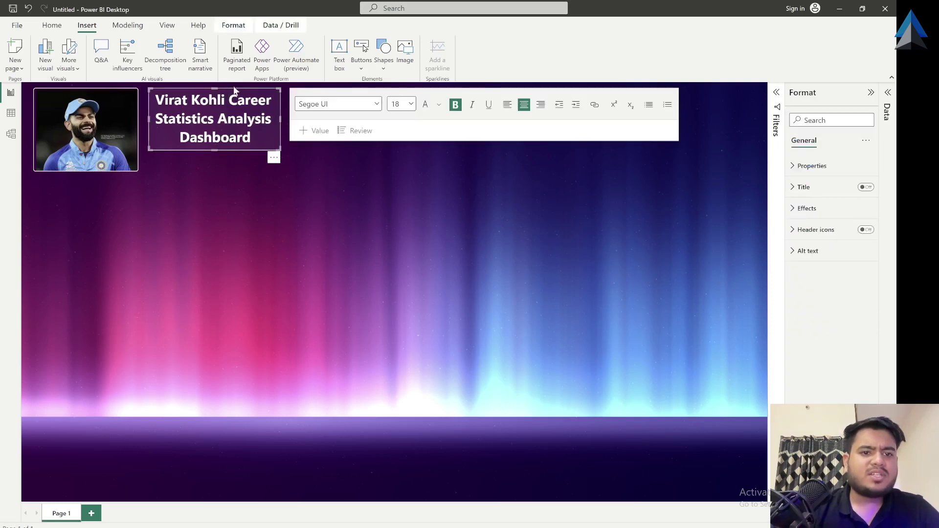
drag(234, 88, 233, 99)
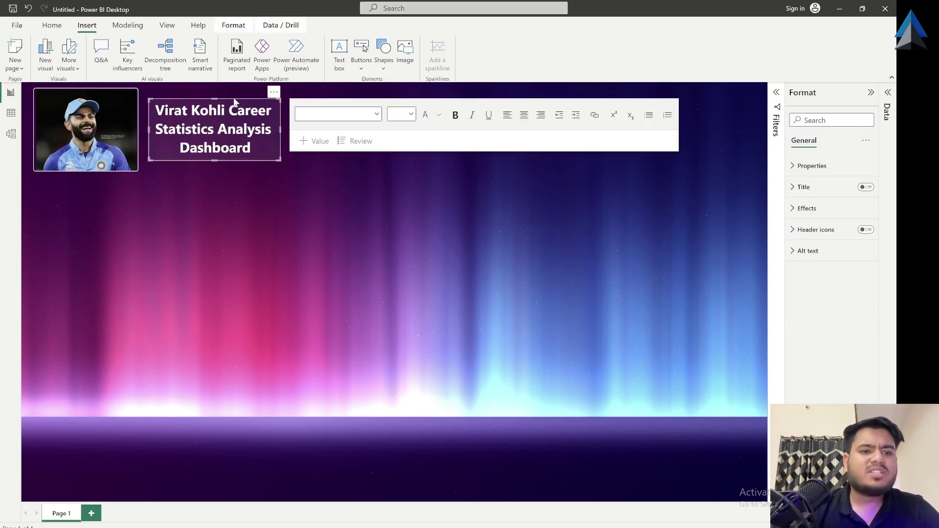
click(292, 200)
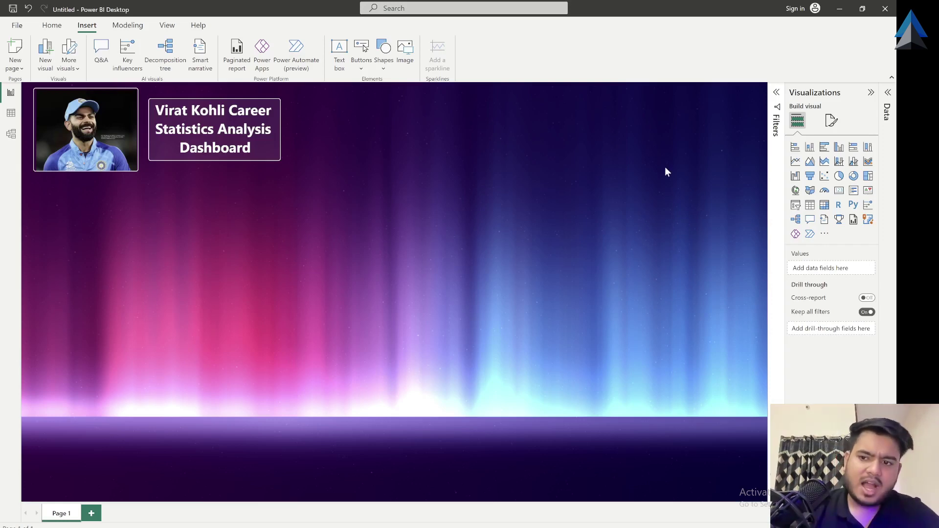
Add a card visual to the right of the title box showing the sum of Innings
click(839, 190)
drag(82, 233, 356, 115)
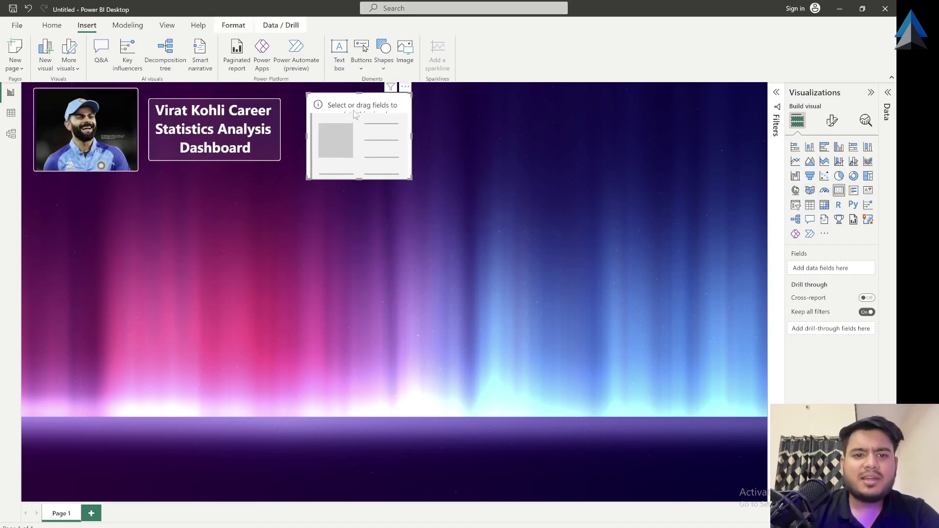
click(890, 93)
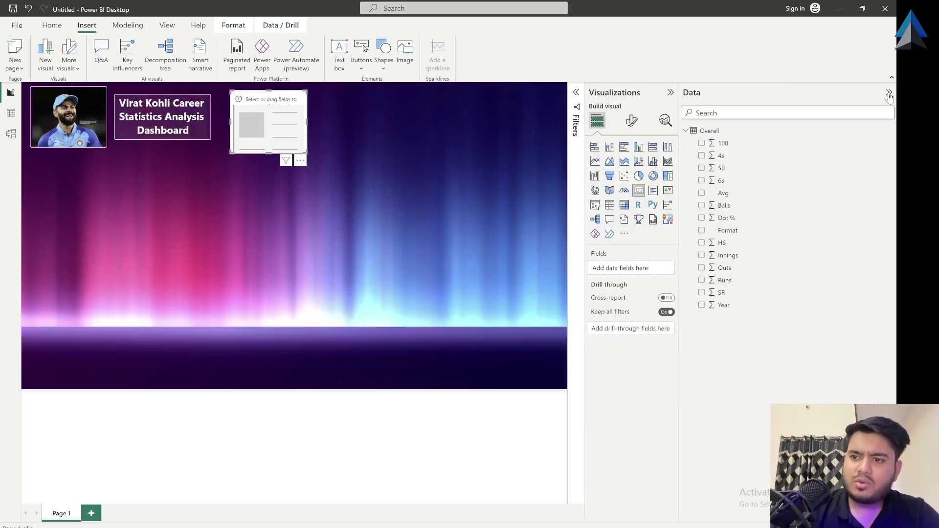
drag(680, 108, 803, 108)
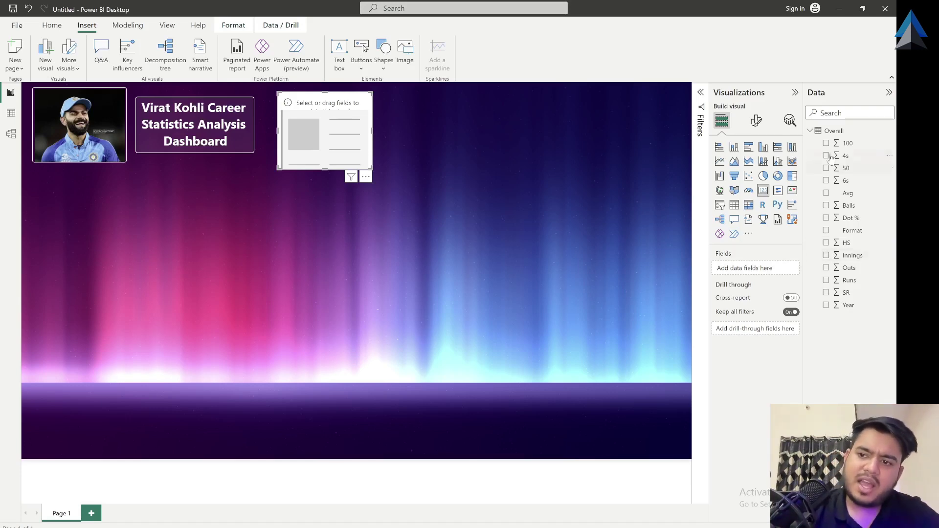
click(826, 255)
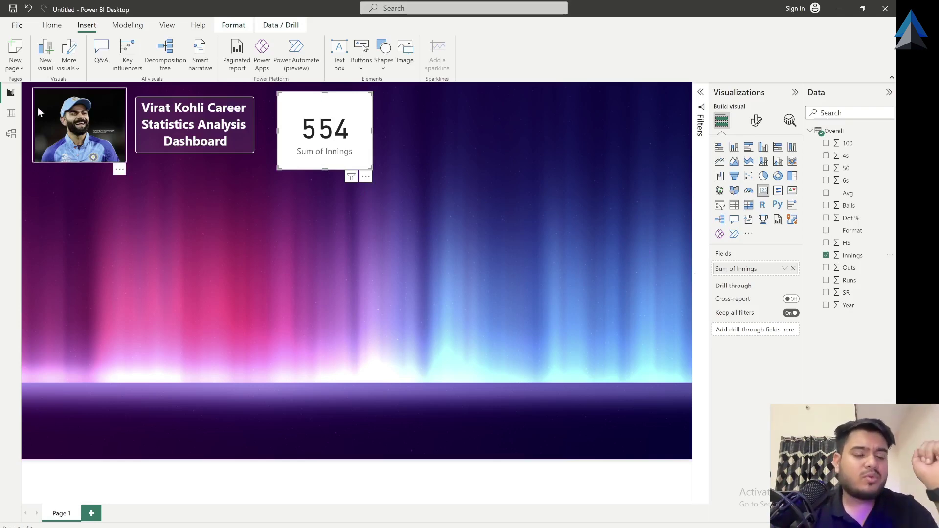
Examine the columns of the Overall table, including 4s and Innings, and return to the report page
click(11, 113)
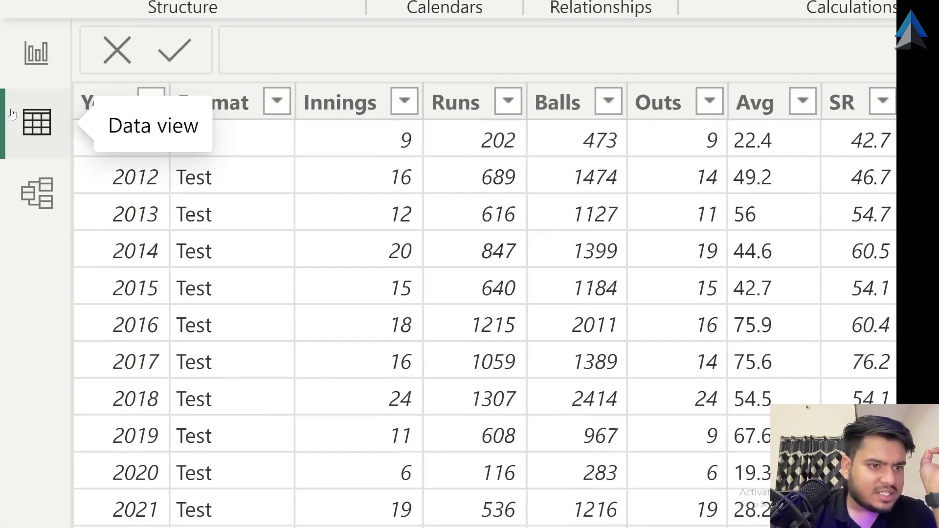
click(46, 73)
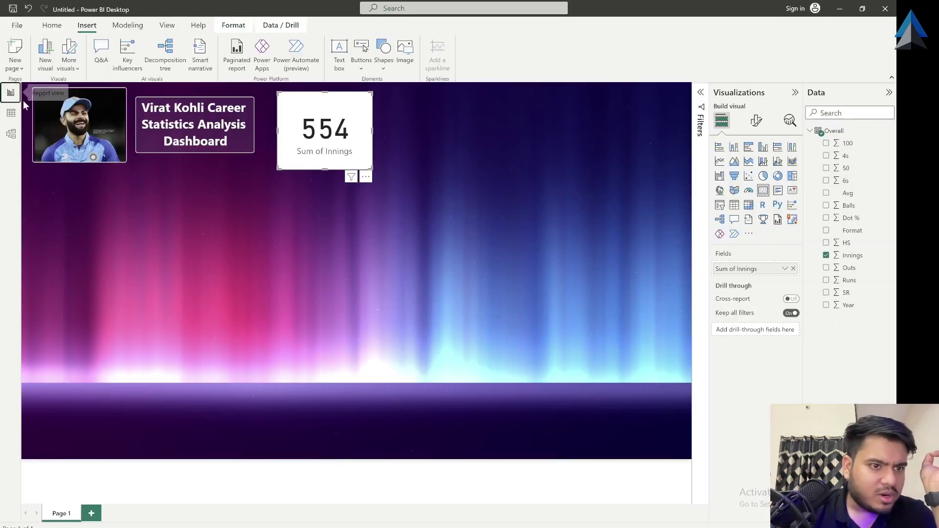
click(59, 107)
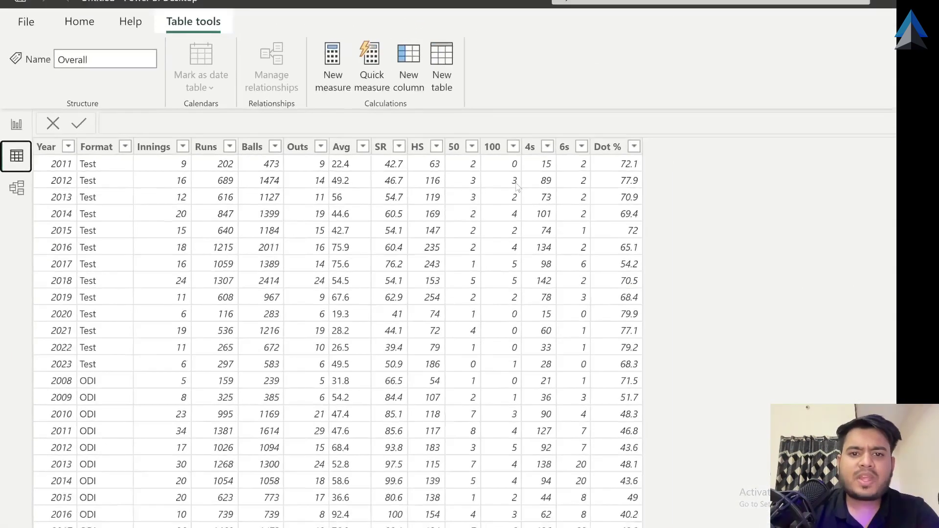
click(520, 147)
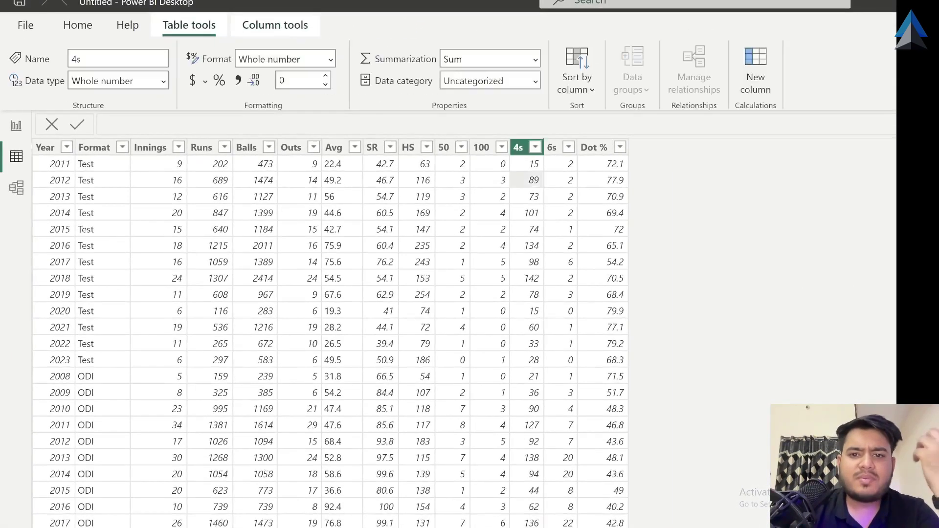
right_click(346, 107)
key(Escape)
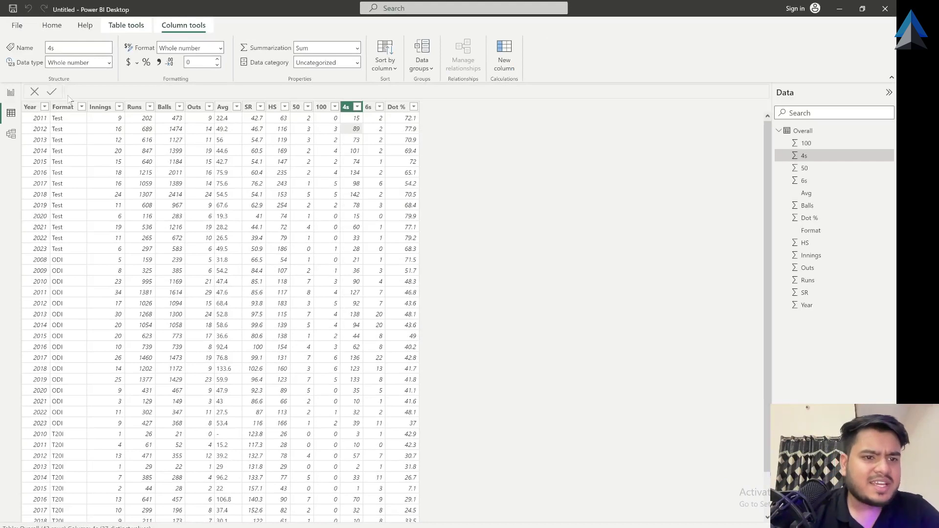
click(97, 125)
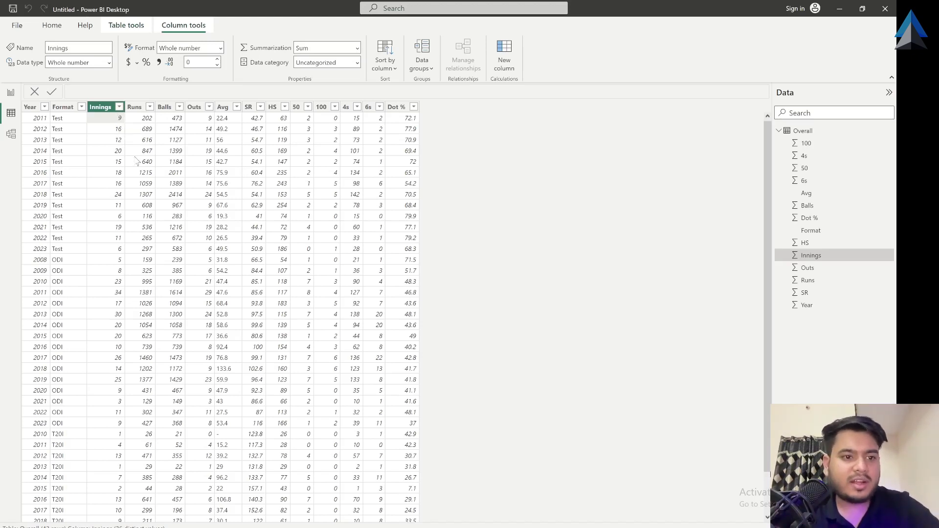
click(10, 93)
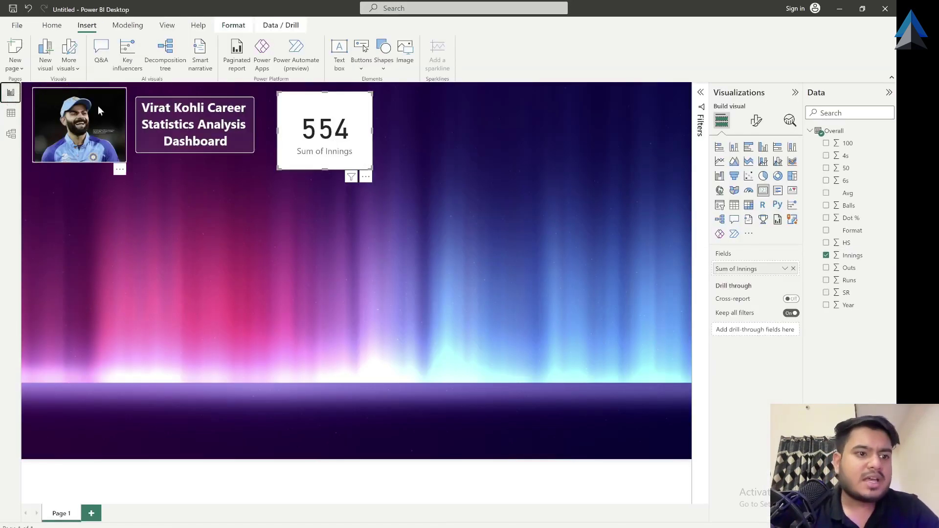
Review the Innings values across all years and formats in the Overall table and go back to the report
click(11, 114)
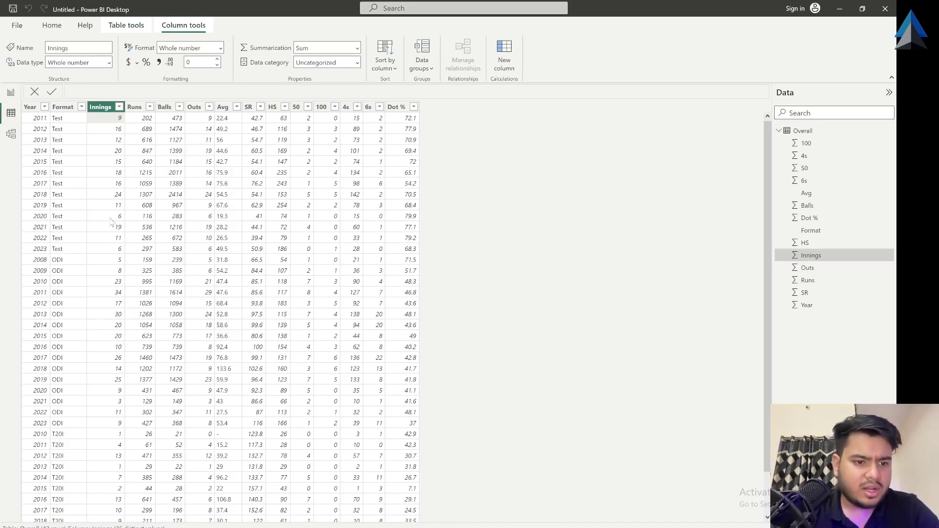
scroll(119, 139, down, 2)
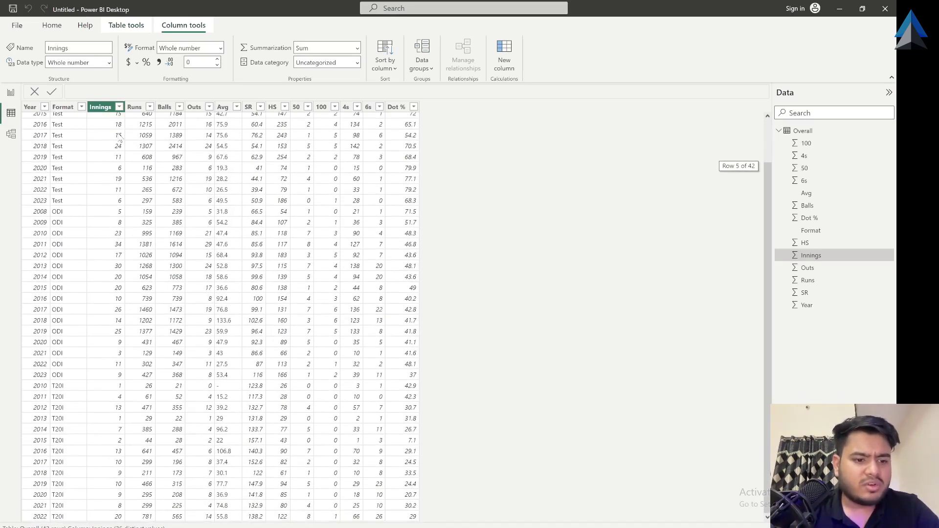
scroll(119, 137, up, 2)
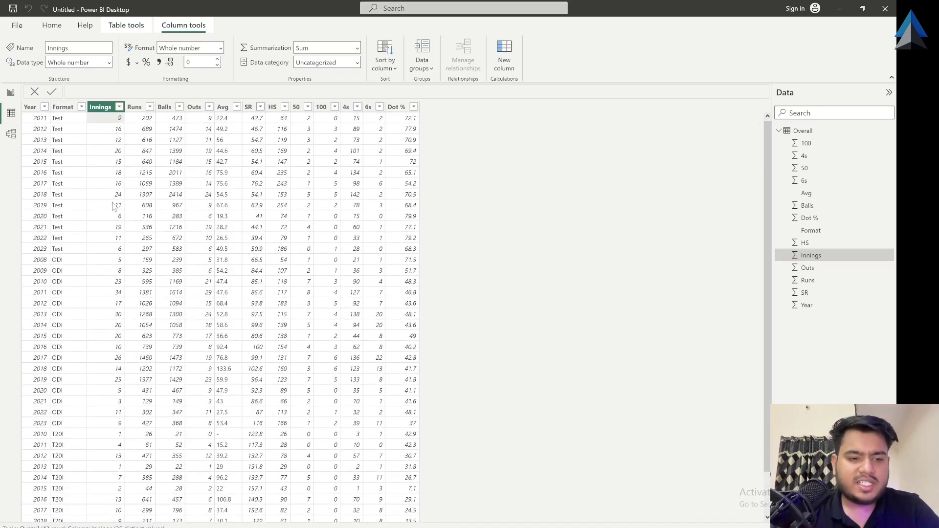
scroll(118, 289, down, 2)
scroll(118, 289, up, 2)
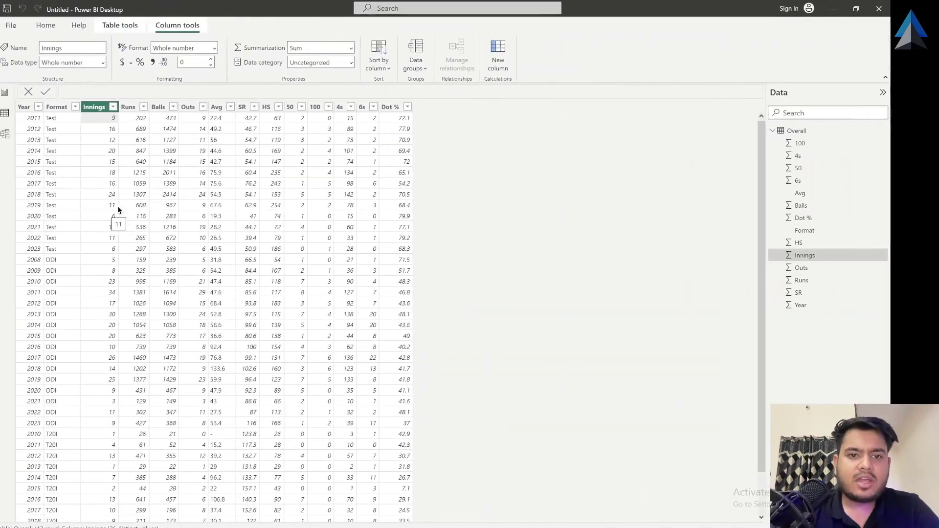
click(11, 92)
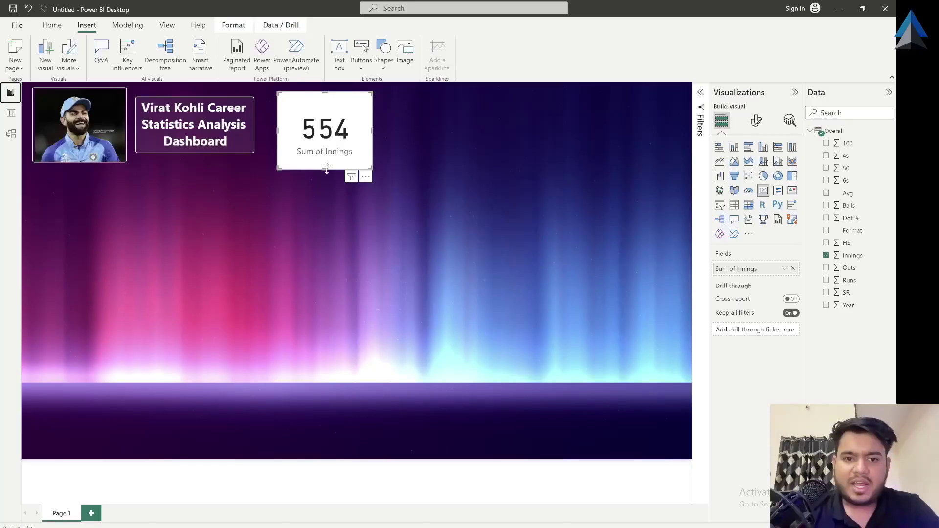
Turn on the card's title and set its text to "Innings"
click(756, 121)
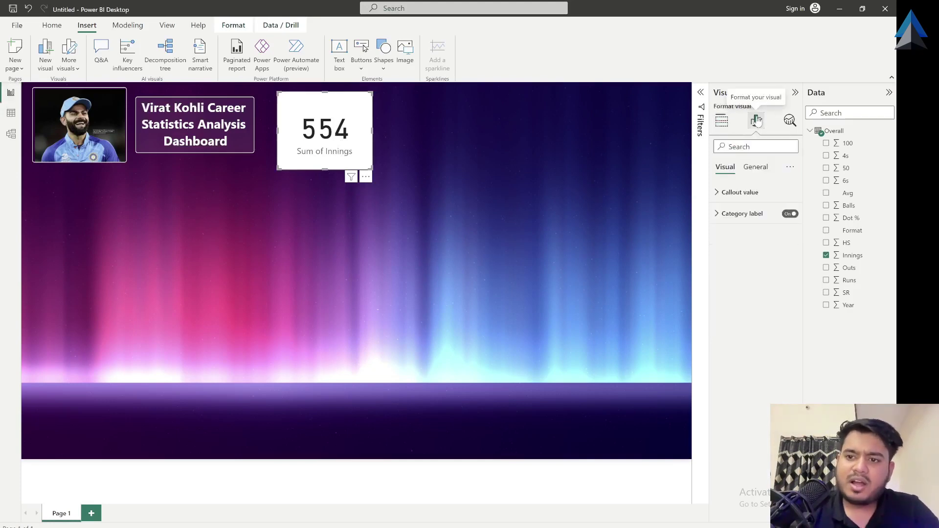
click(756, 167)
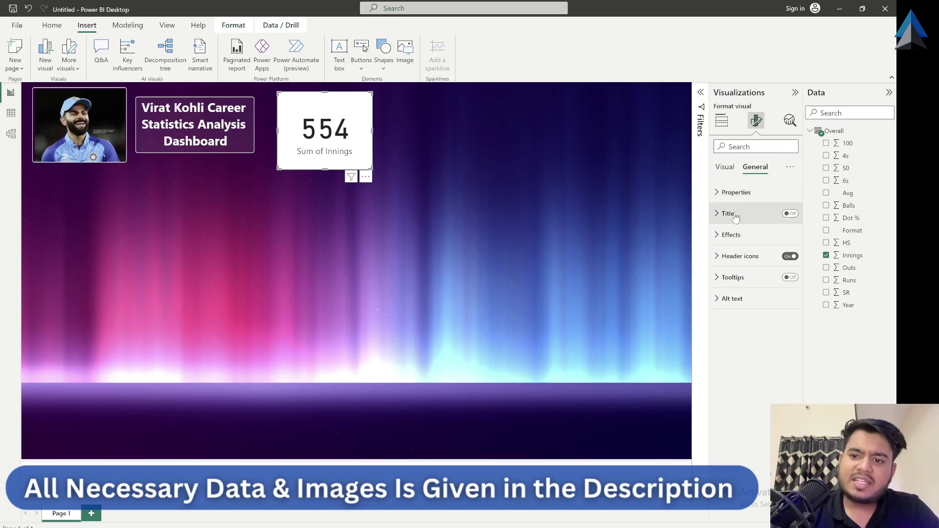
click(795, 216)
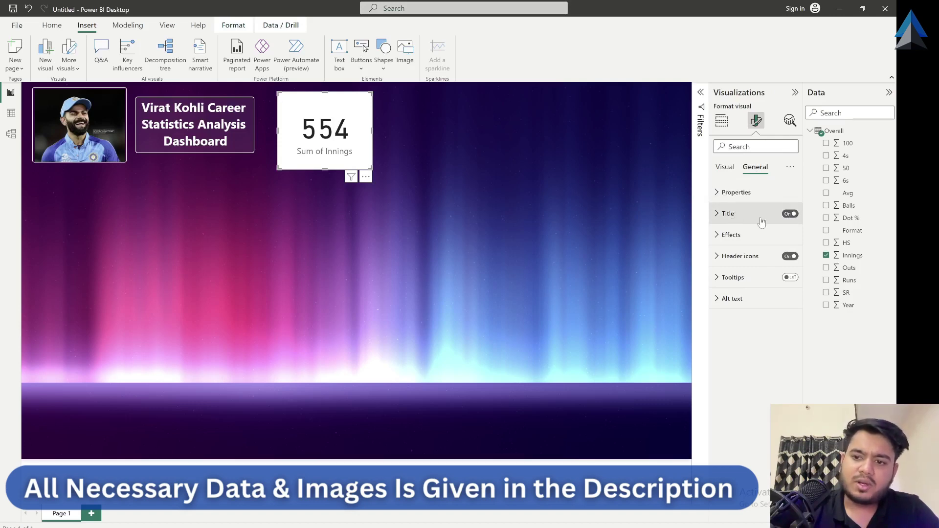
click(744, 214)
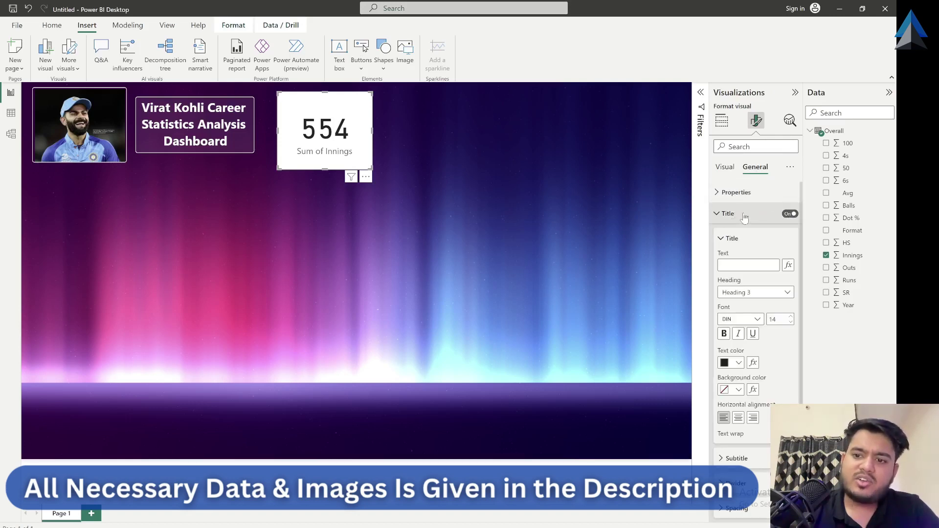
click(741, 267)
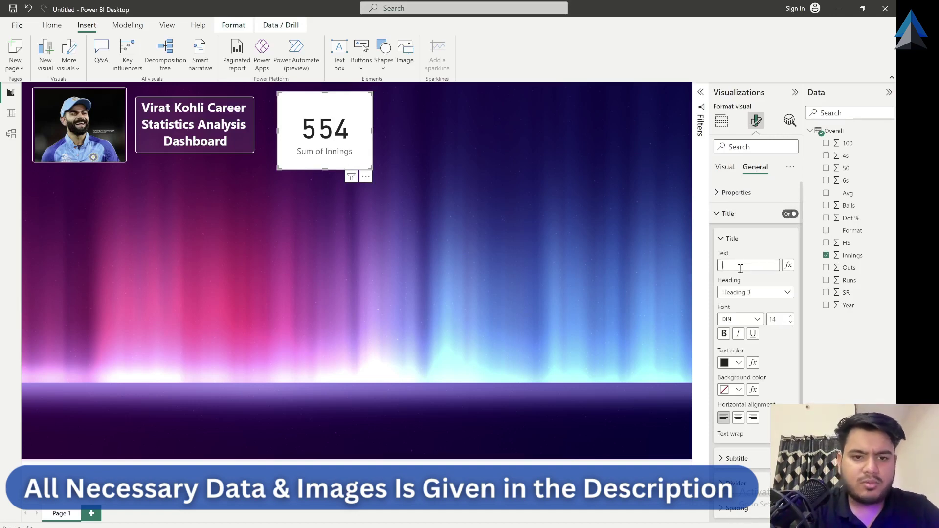
text(Inni)
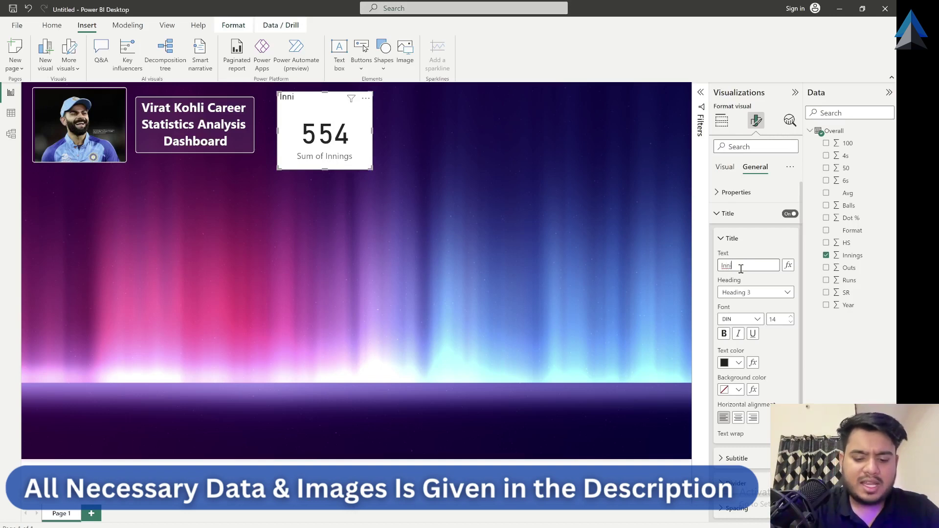
text(ngs)
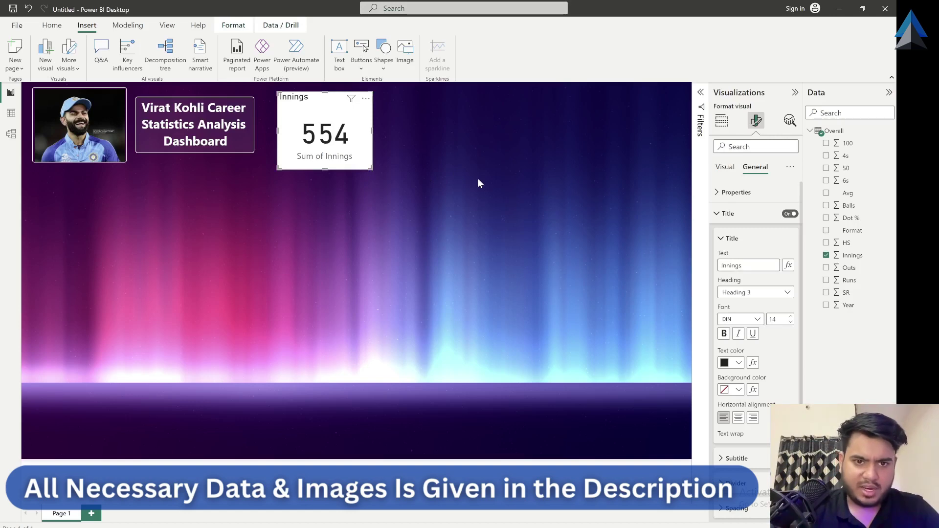
Center the card's title horizontally and set its font size to 16
click(738, 422)
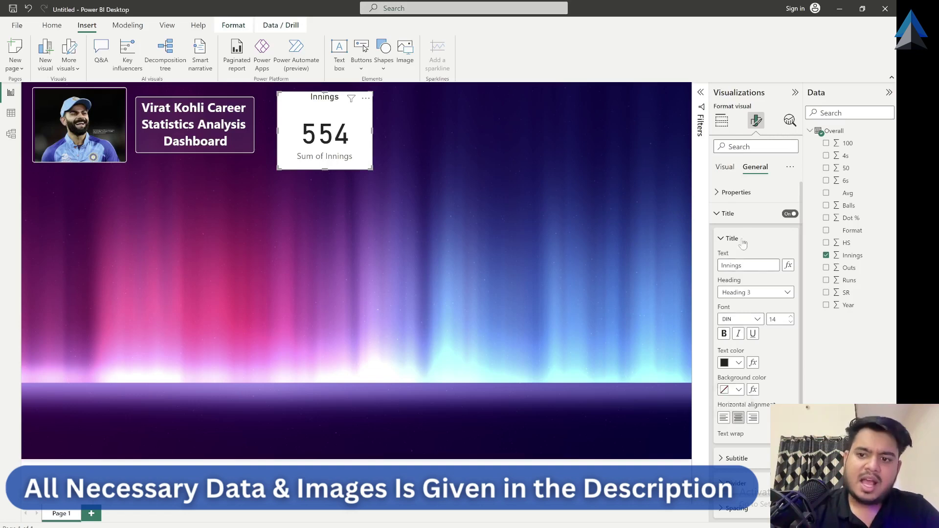
click(790, 317)
click(791, 317)
click(791, 317)
click(791, 316)
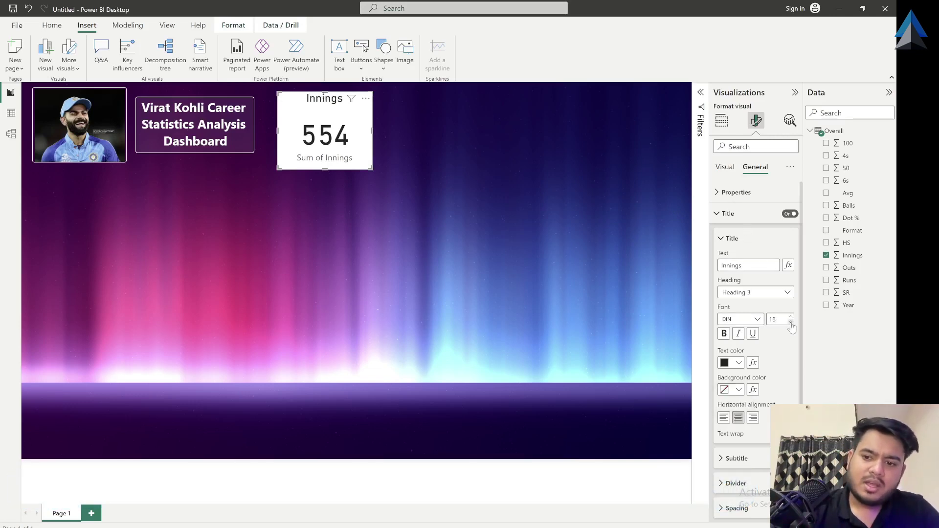
click(791, 322)
click(791, 323)
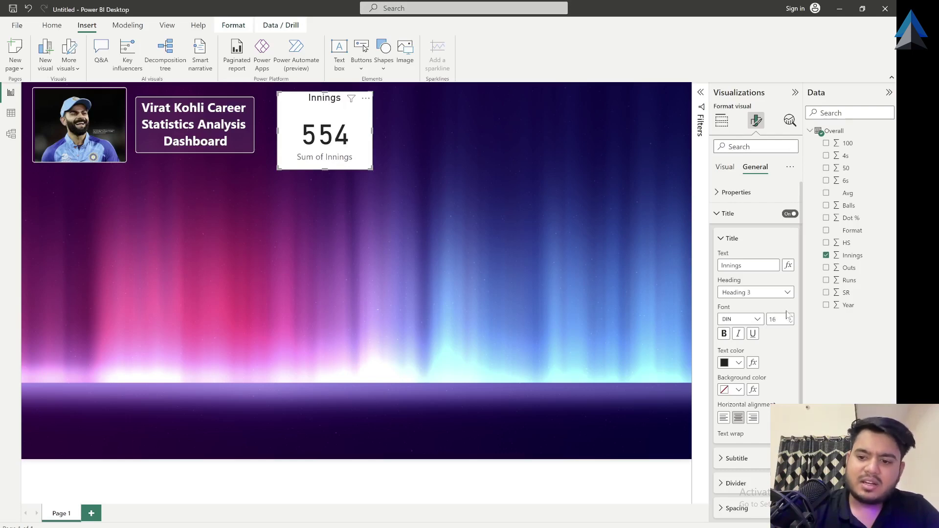
click(725, 335)
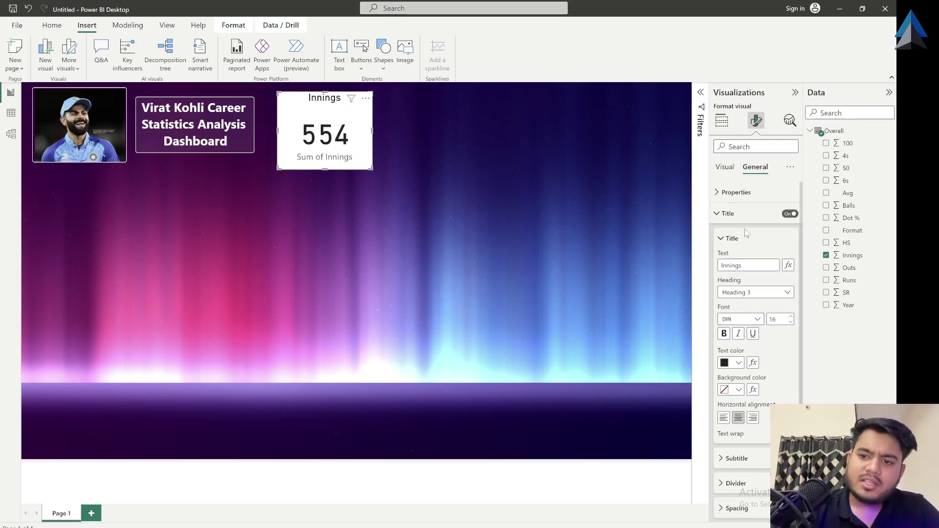
Try the subtitle "matches" on the Innings card and switch the subtitle back off
scroll(717, 476, down, 3)
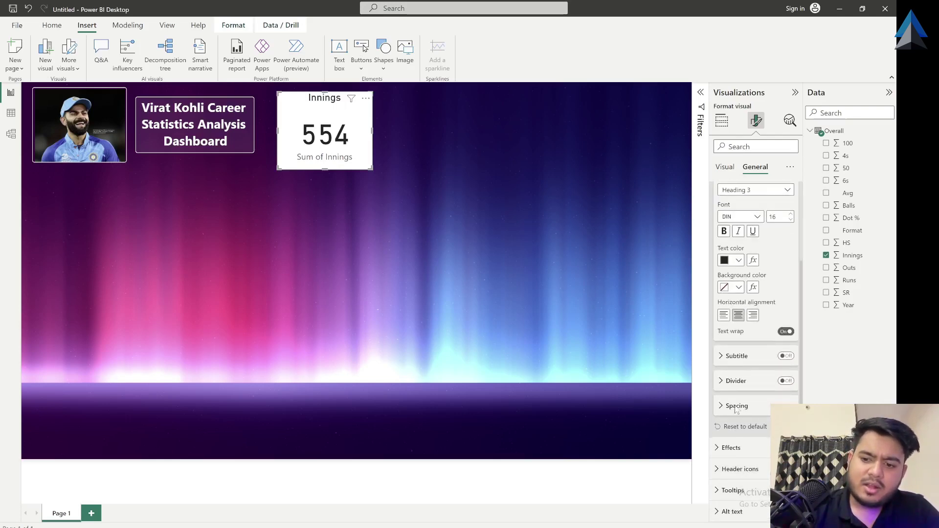
click(737, 357)
scroll(737, 361, down, 3)
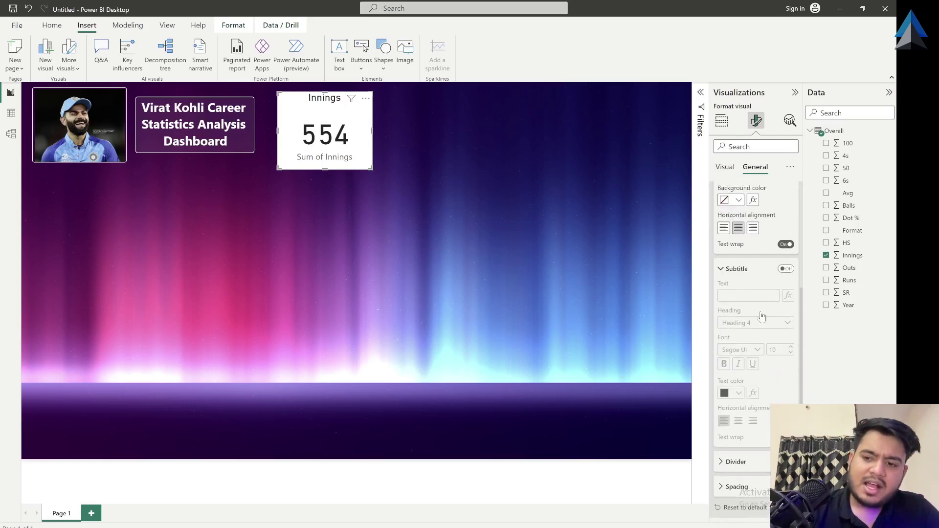
click(786, 269)
click(748, 295)
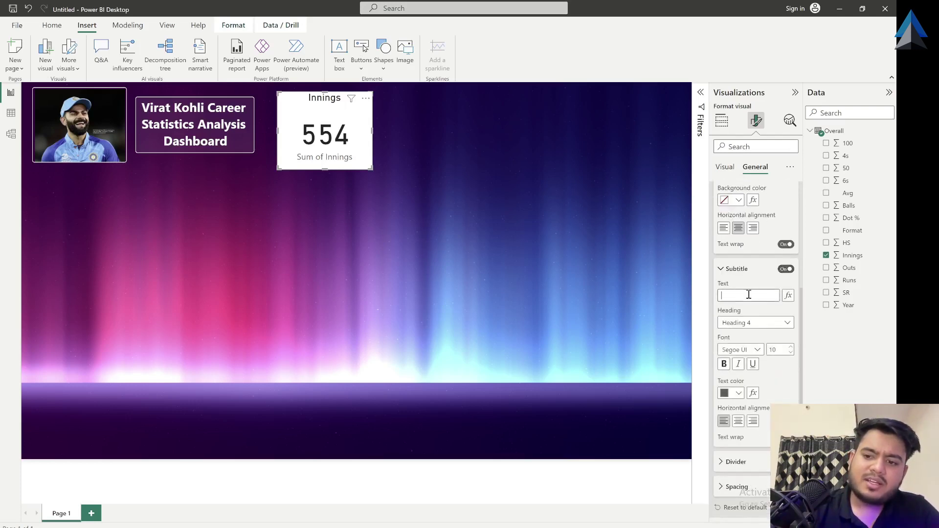
text(matches)
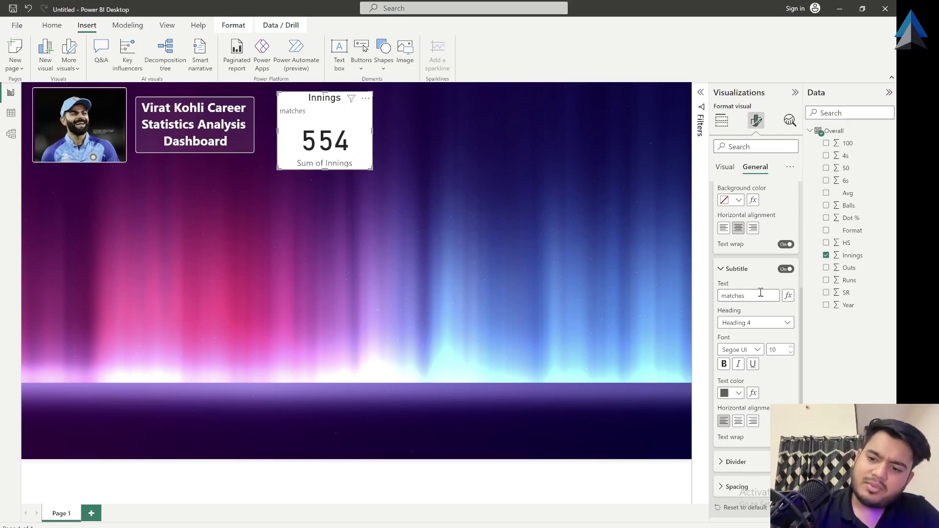
click(786, 269)
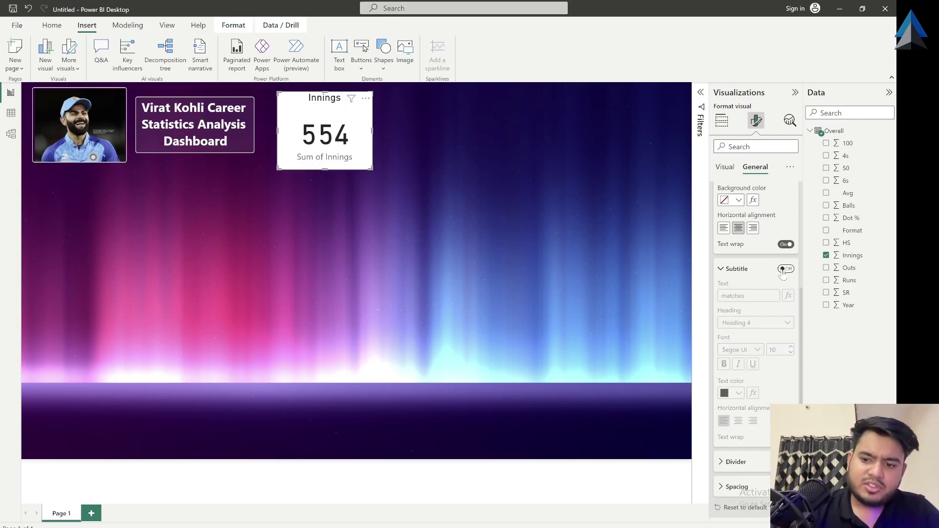
Try a solid divider with a width of 2 under the Innings card's title and switch the divider back off
click(720, 269)
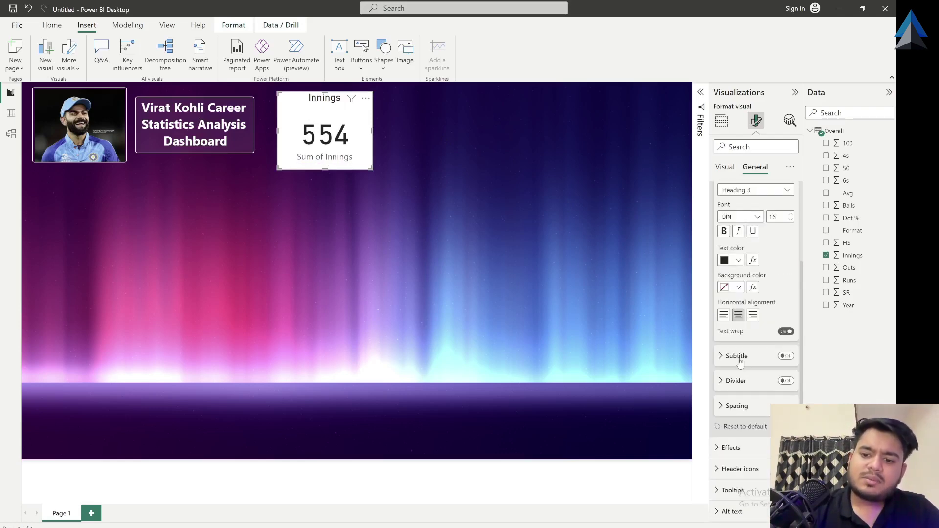
click(735, 380)
scroll(736, 382, down, 2)
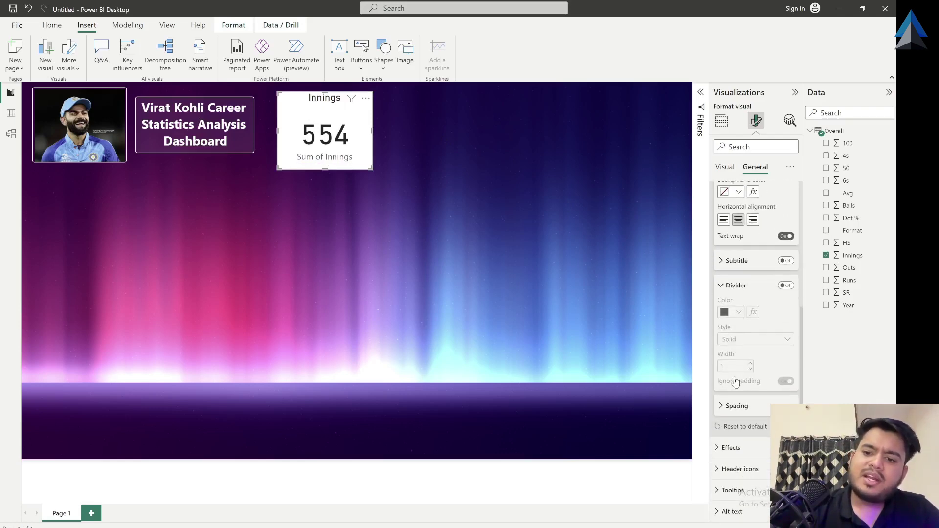
click(787, 286)
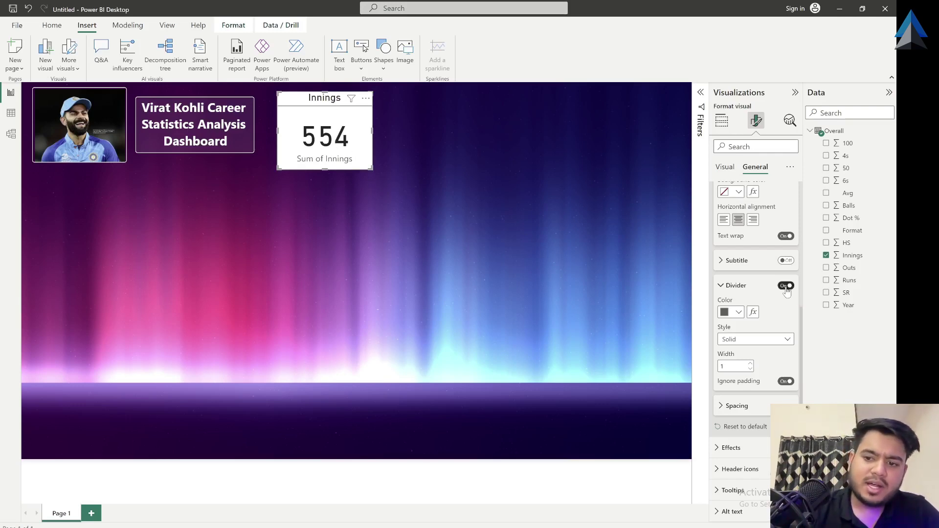
click(751, 364)
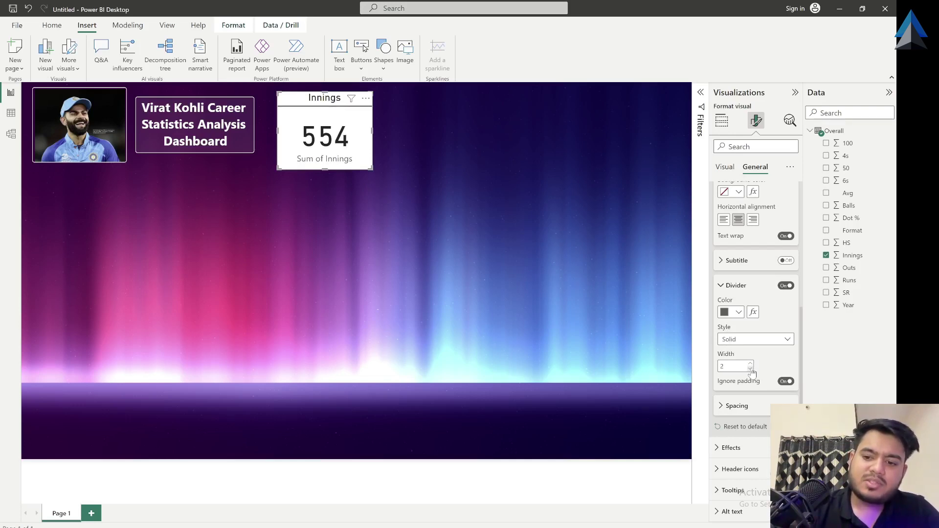
click(784, 285)
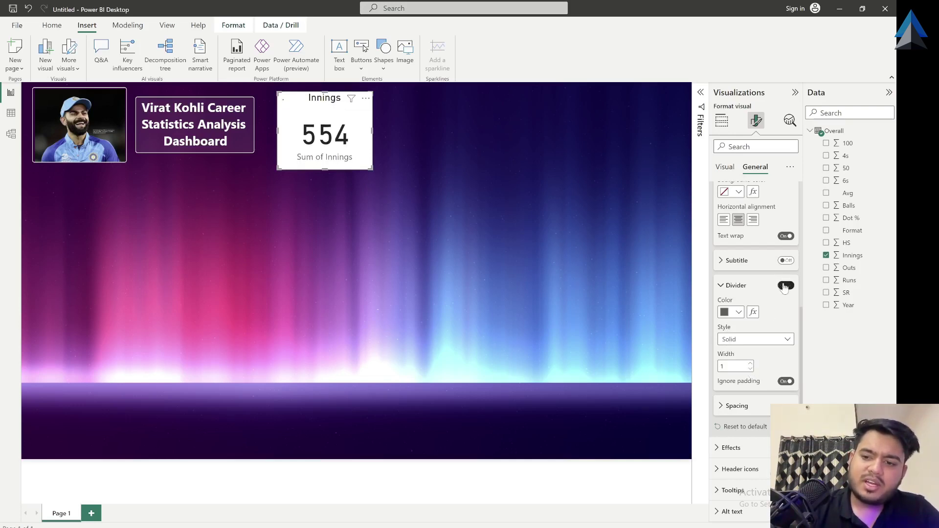
click(737, 286)
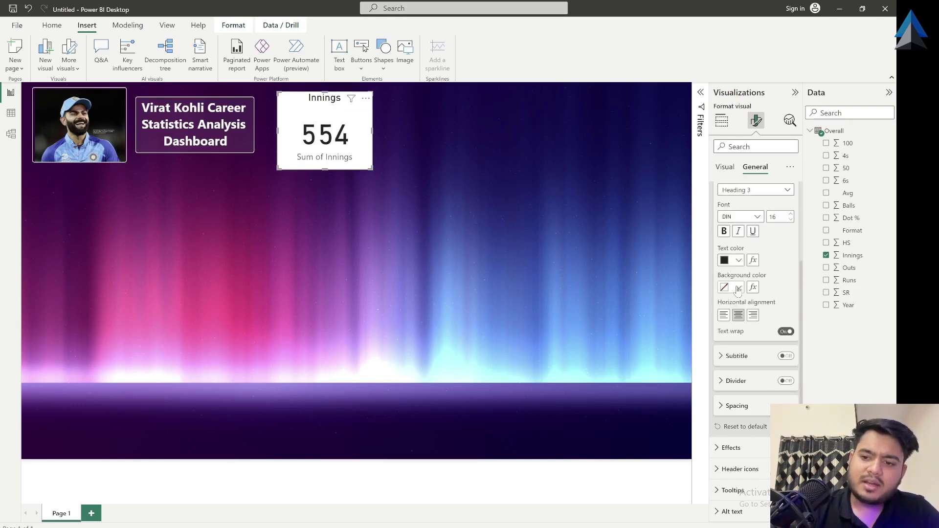
Set the vertical spacing of the Innings card's title to 0 px
click(747, 405)
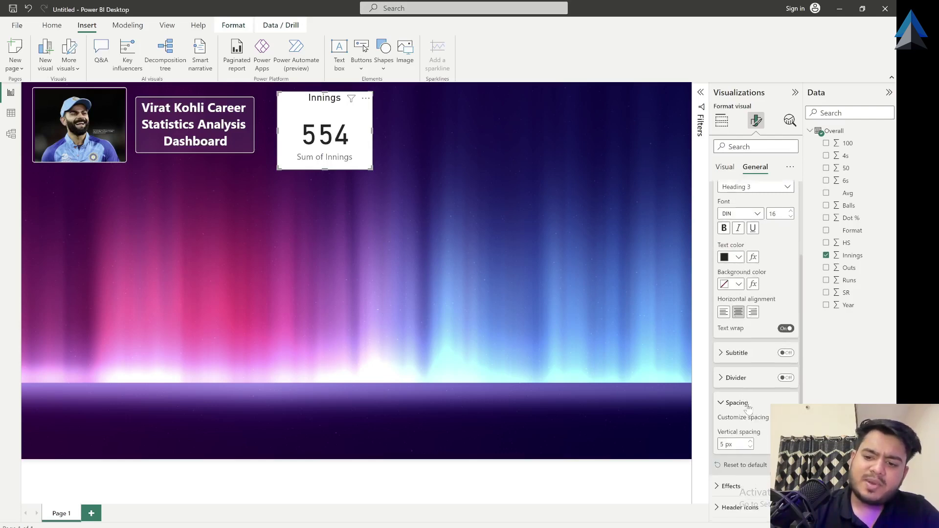
click(752, 404)
click(752, 404)
click(751, 404)
click(751, 404)
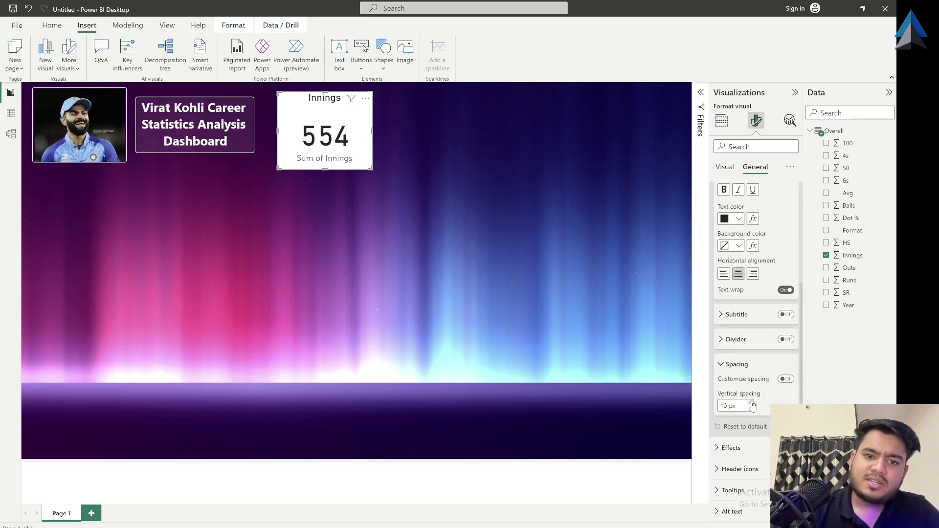
click(751, 409)
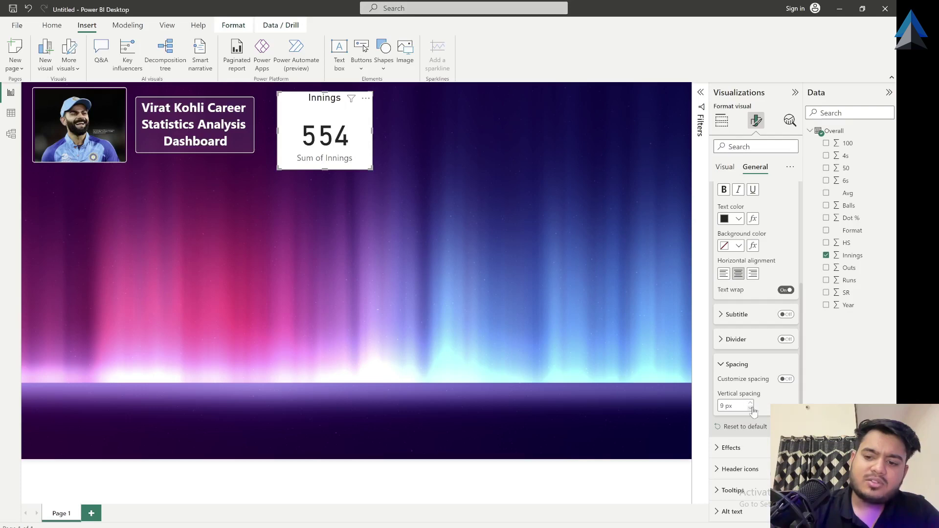
click(751, 409)
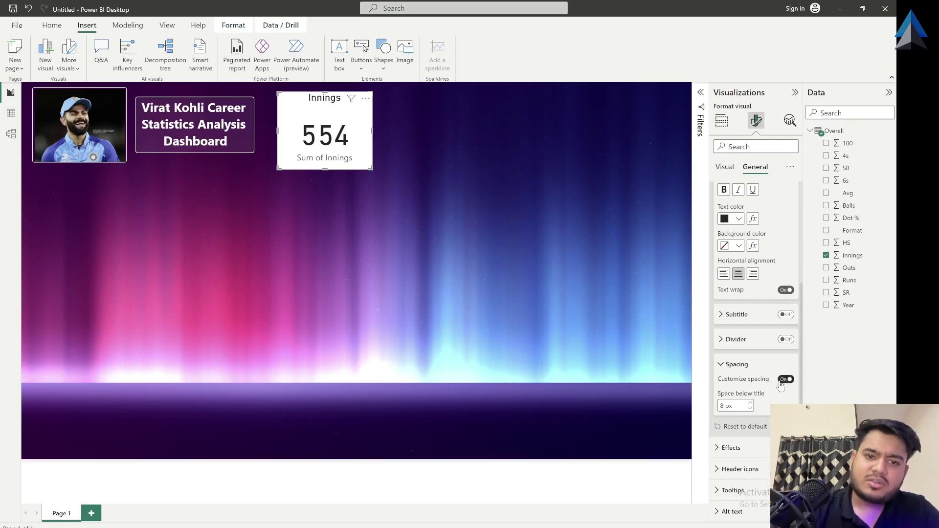
click(751, 409)
click(752, 410)
click(752, 410)
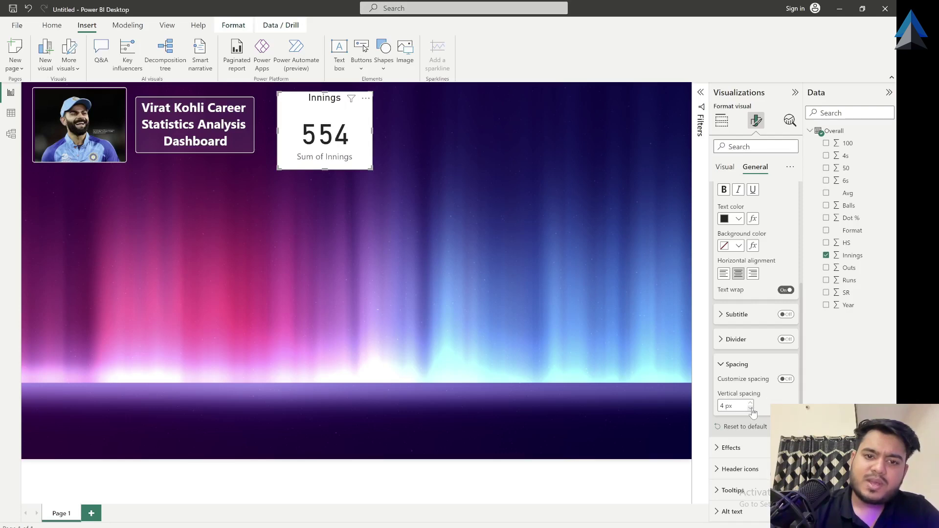
click(752, 410)
click(752, 410)
click(752, 409)
click(752, 409)
click(751, 409)
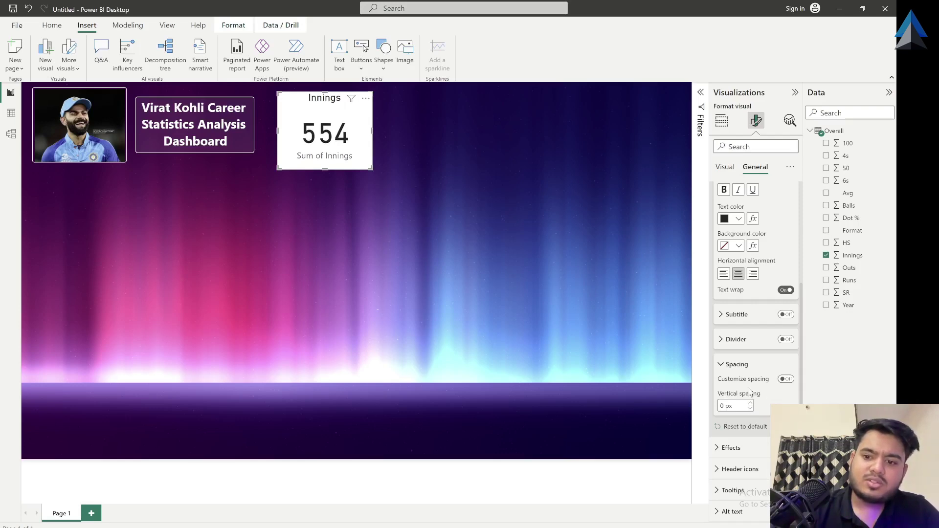
click(733, 365)
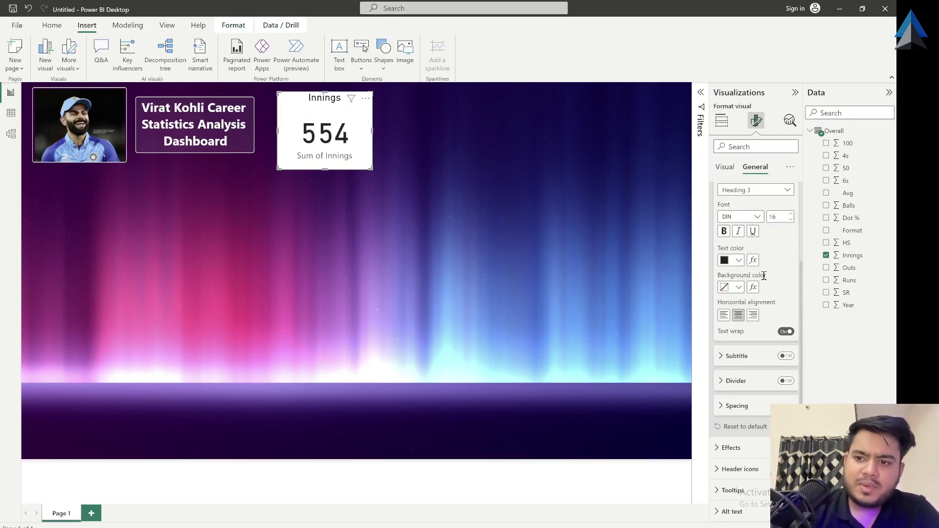
Set the Innings card's background transparency to 90% and turn off its category label
click(724, 448)
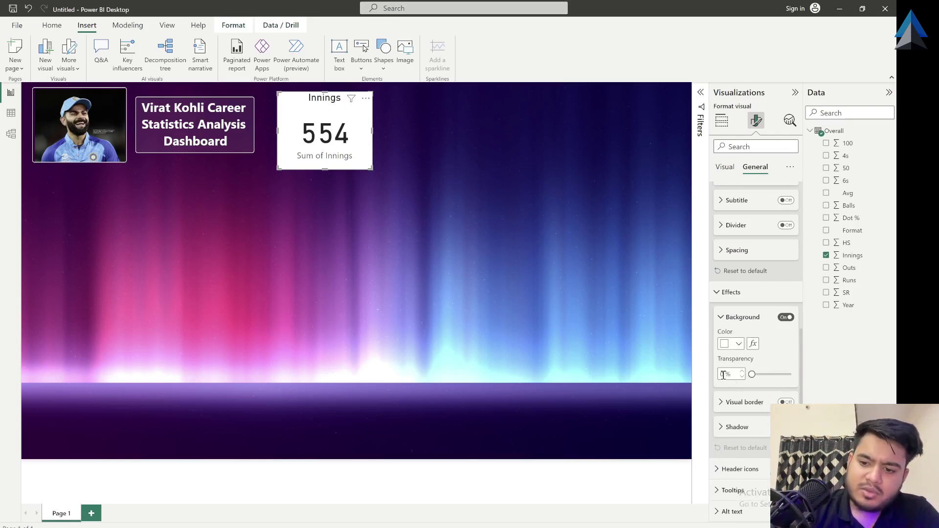
text(100)
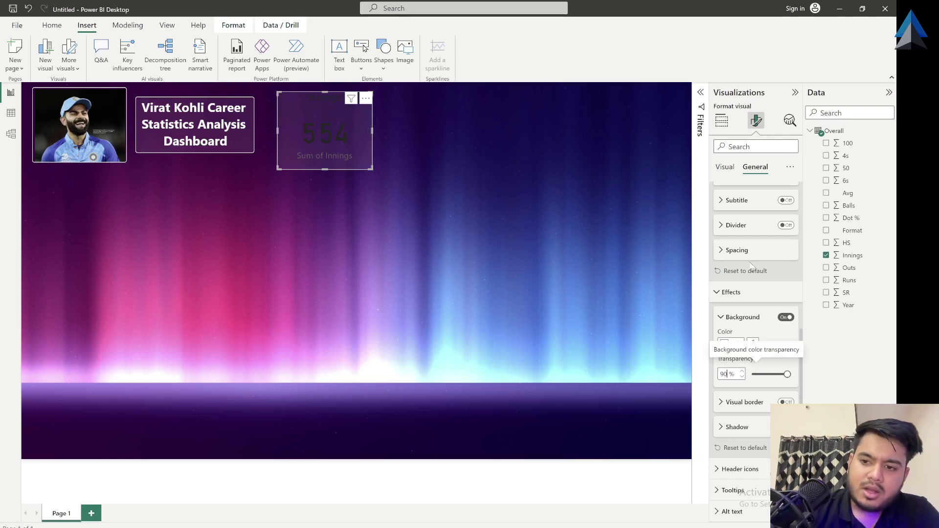
scroll(752, 265, up, 1)
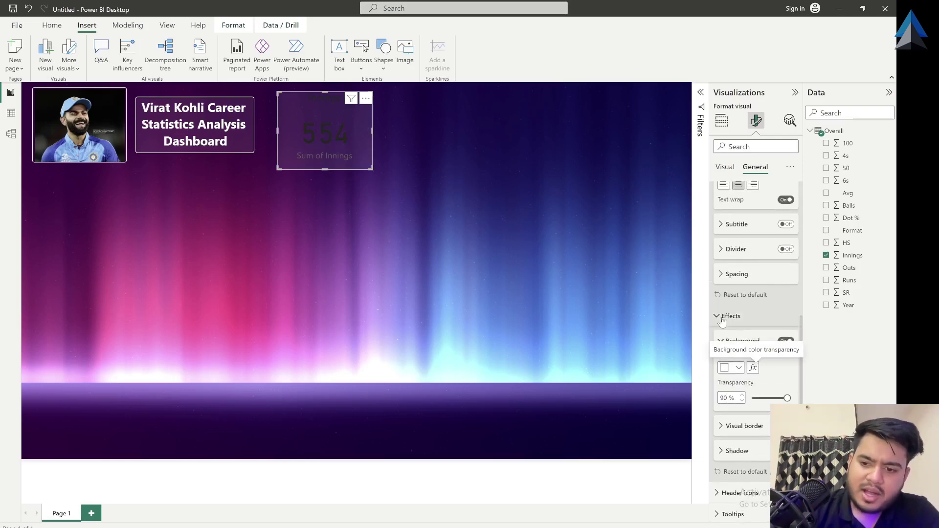
scroll(749, 245, up, 10)
click(729, 167)
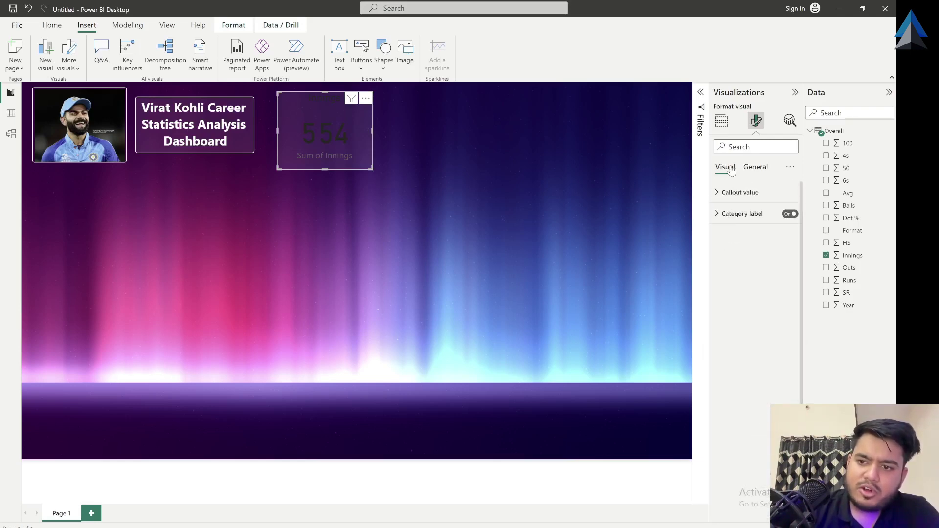
click(791, 214)
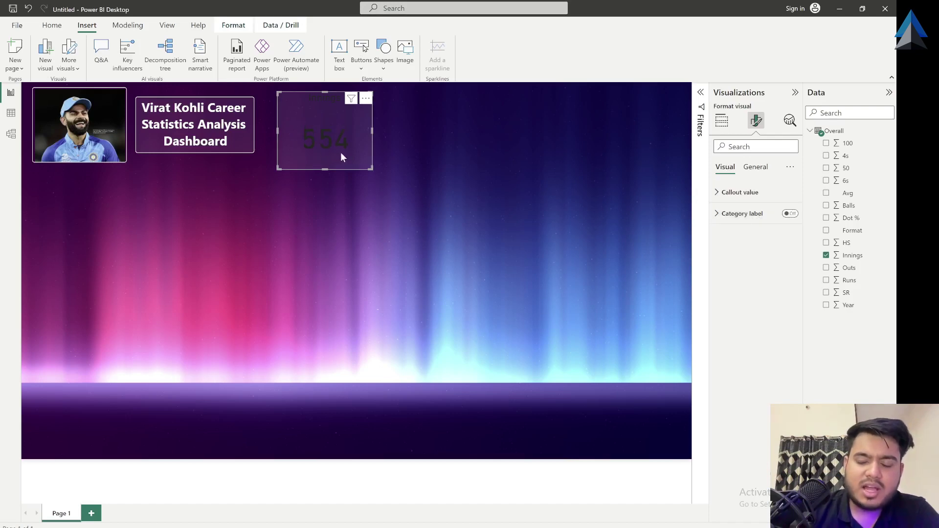
Set the text color of the Innings card's title to white
click(754, 167)
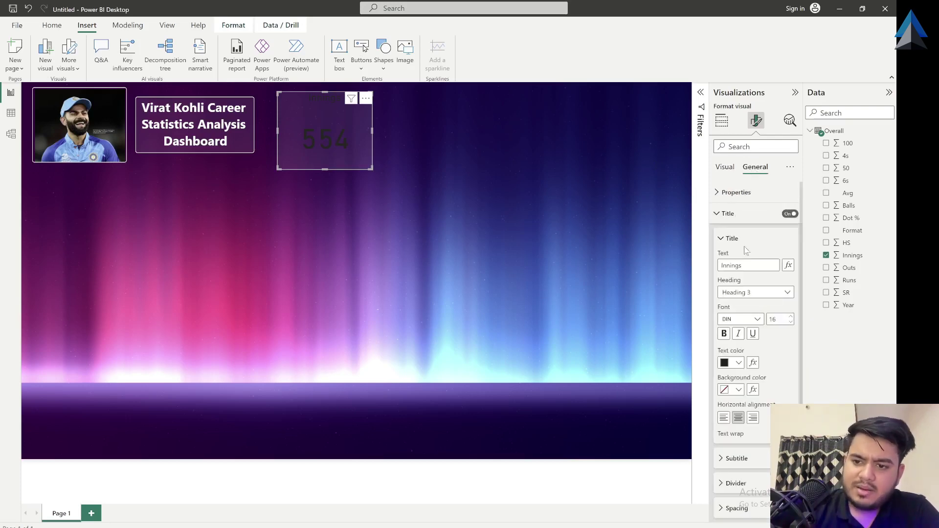
scroll(734, 286, down, 3)
click(728, 267)
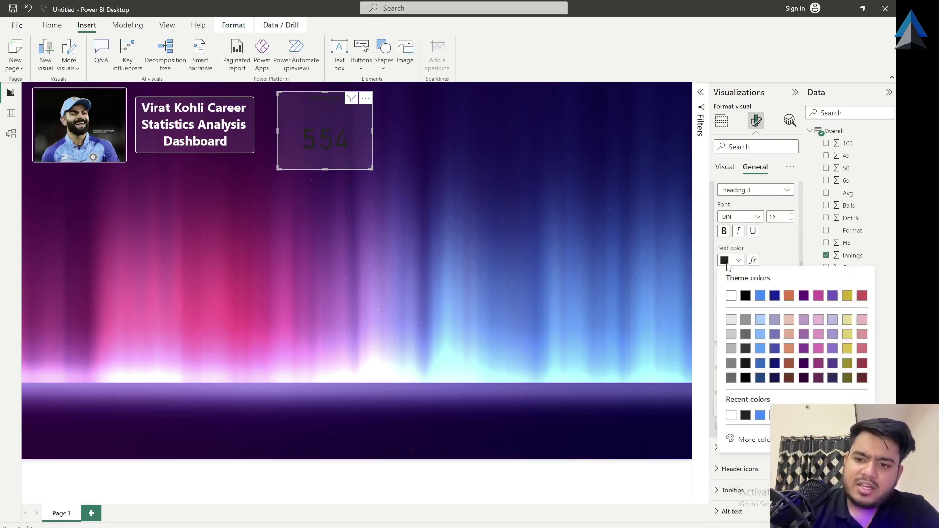
click(732, 294)
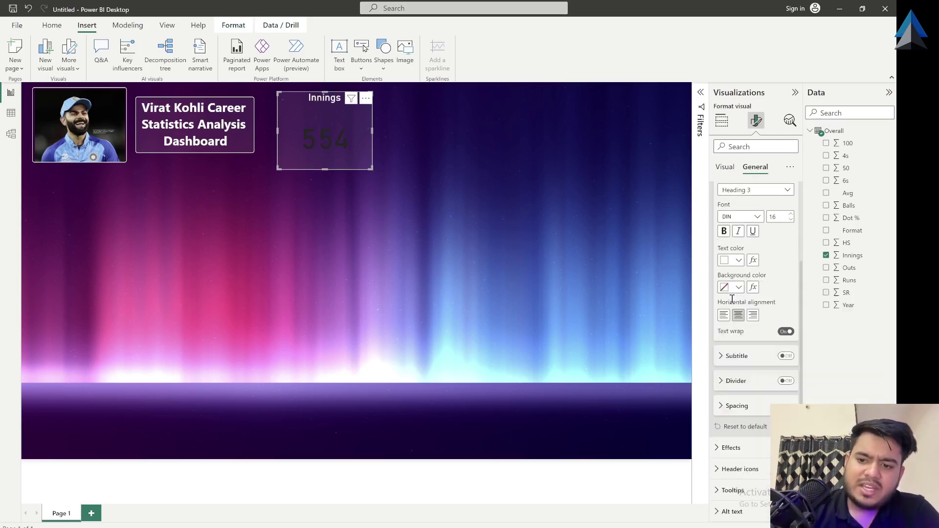
click(728, 261)
click(851, 297)
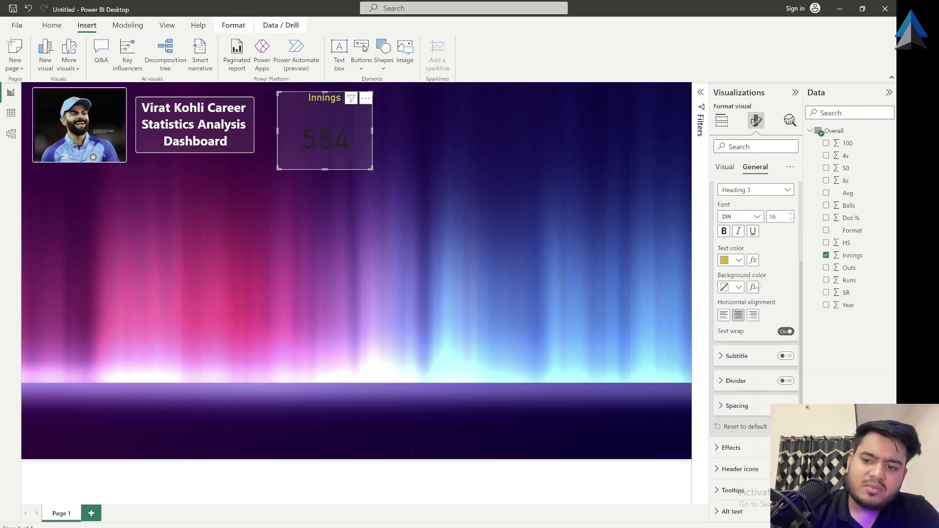
click(724, 265)
click(732, 296)
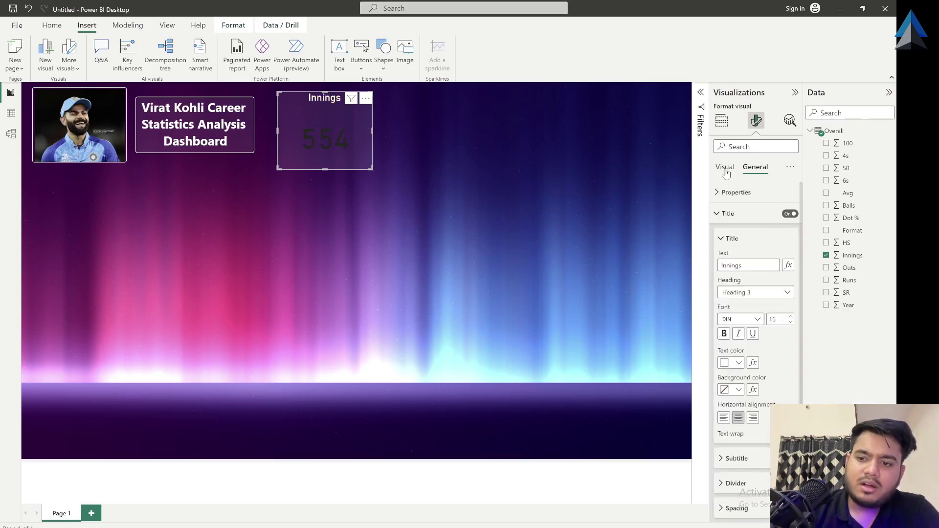
Set the color of the Innings card's callout value to white
click(725, 168)
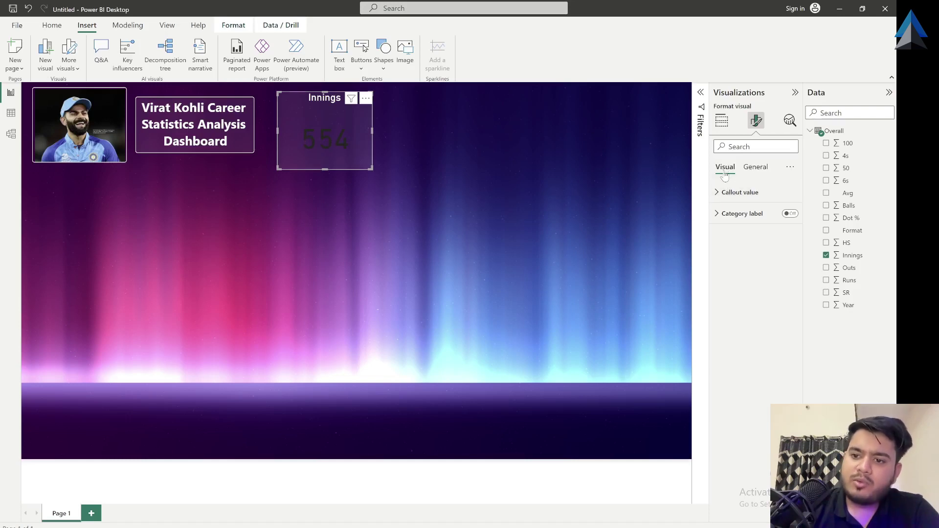
click(724, 196)
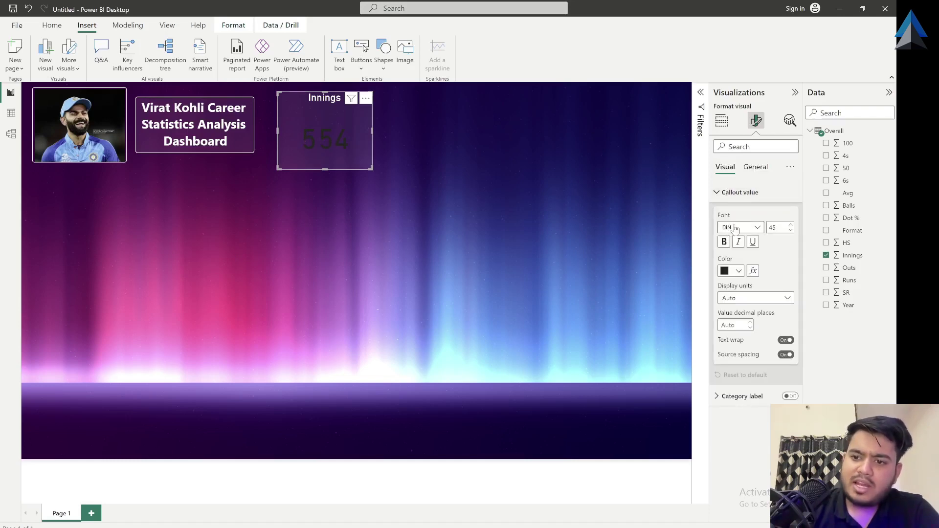
click(725, 272)
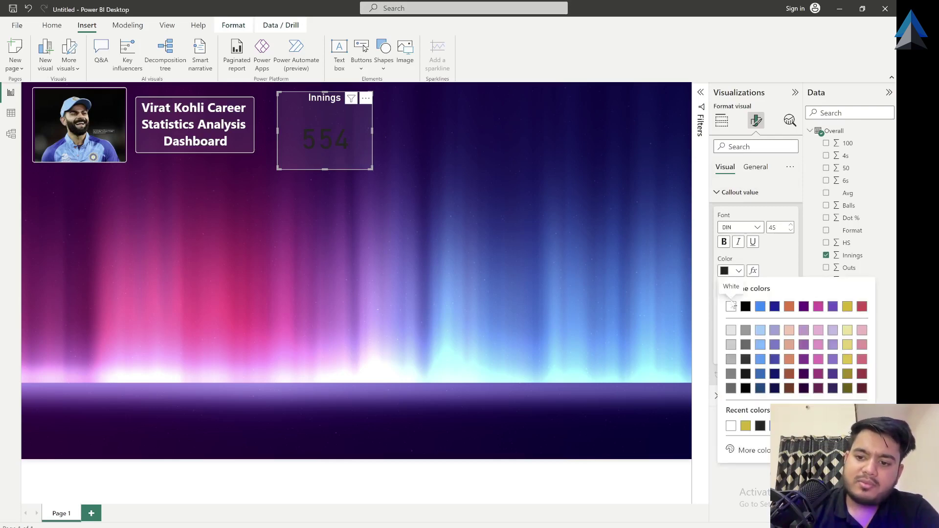
click(731, 307)
click(379, 137)
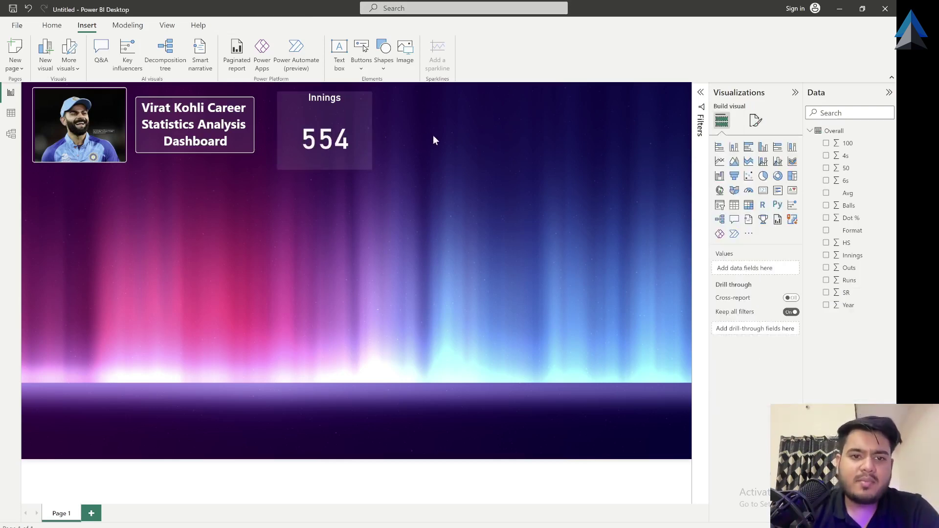
Turn on the visual border of the Innings card and set its color to white
click(335, 122)
click(756, 121)
click(756, 167)
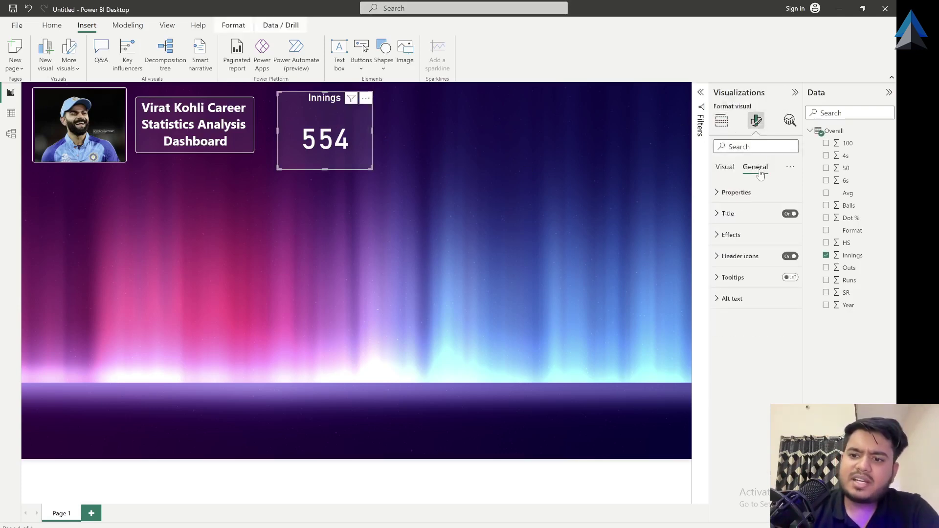
click(739, 239)
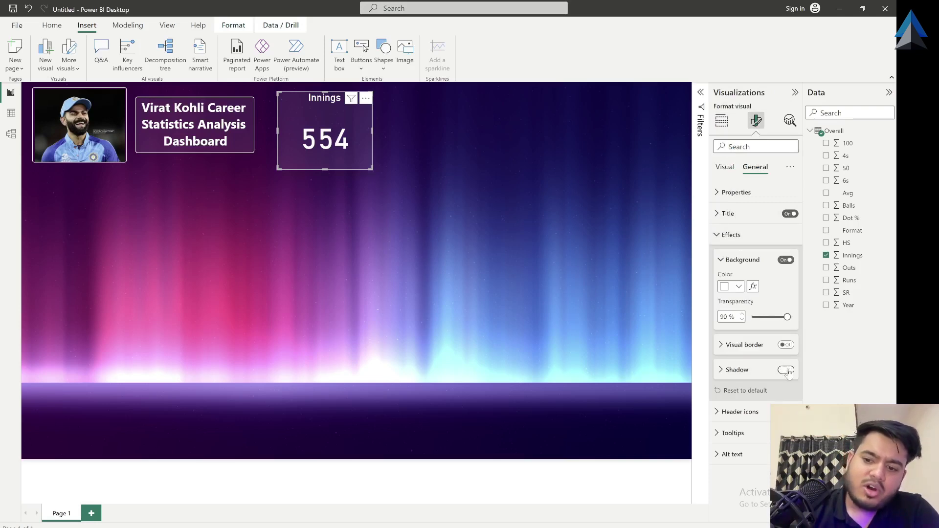
click(739, 351)
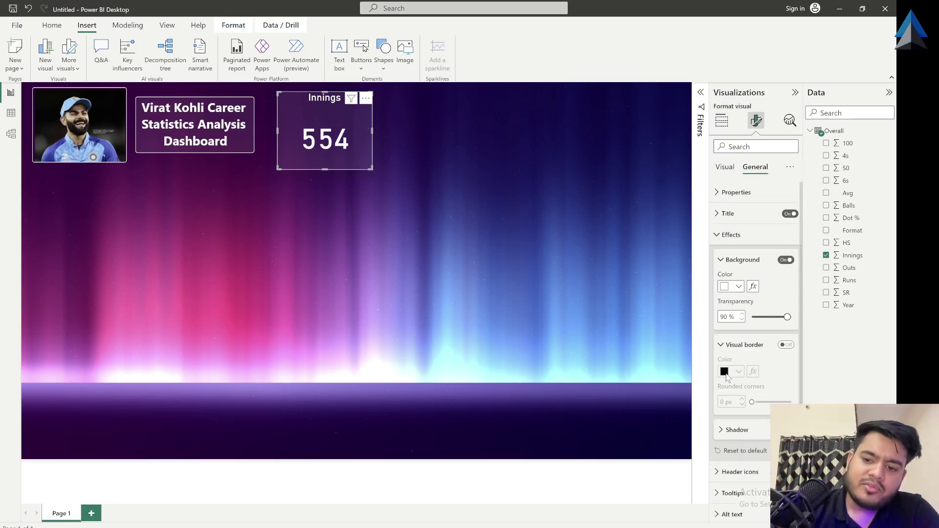
click(785, 345)
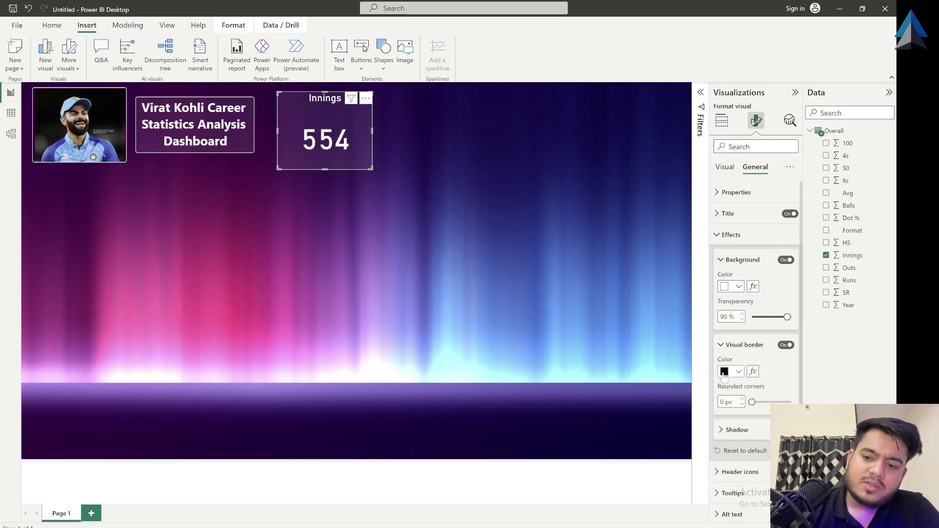
click(731, 372)
click(732, 326)
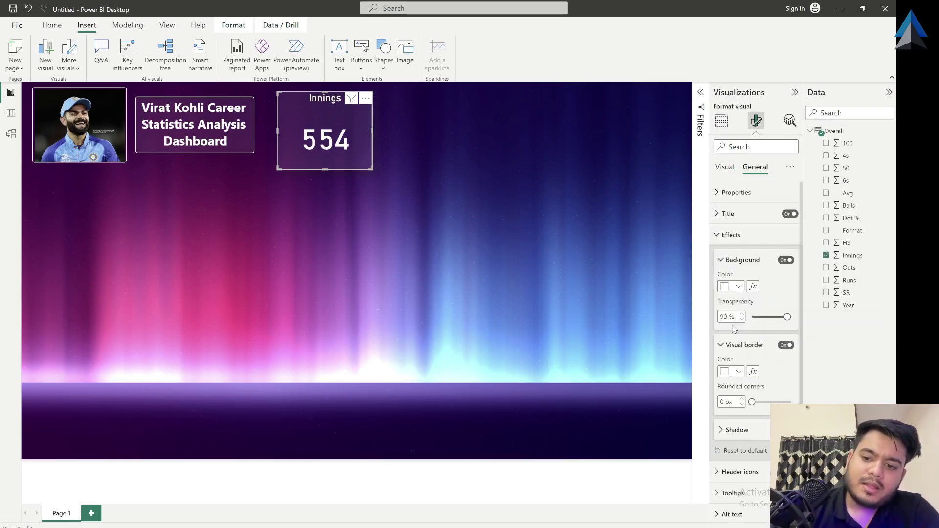
Round the corners of the Innings card's border to 4 px and deselect the card
click(741, 399)
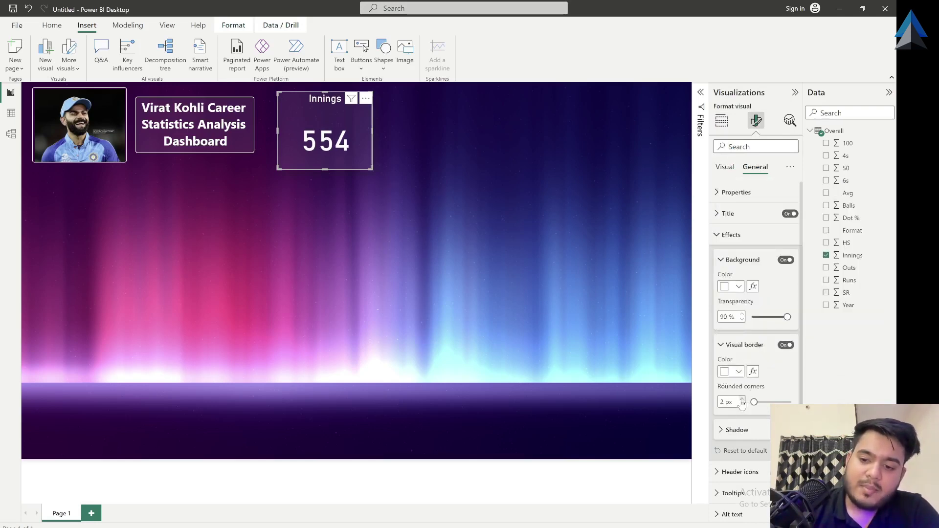
click(742, 400)
click(741, 400)
click(742, 399)
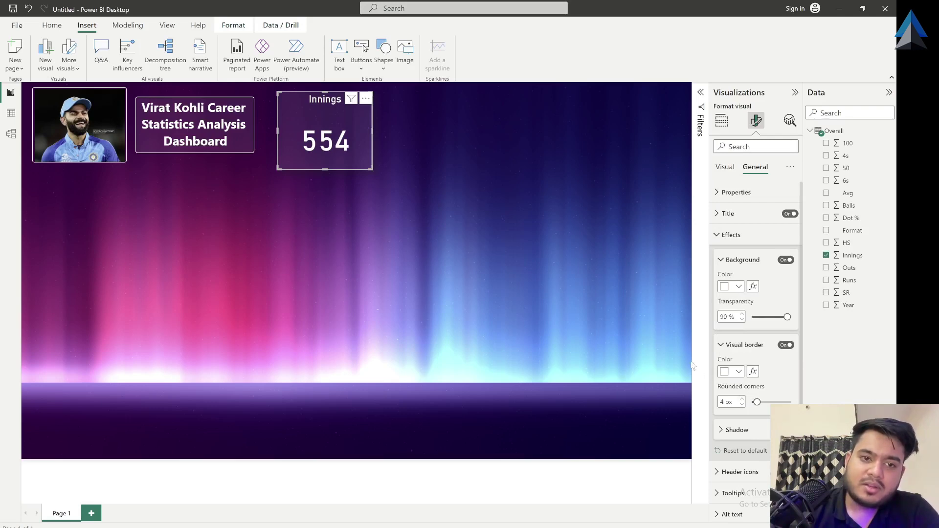
click(564, 318)
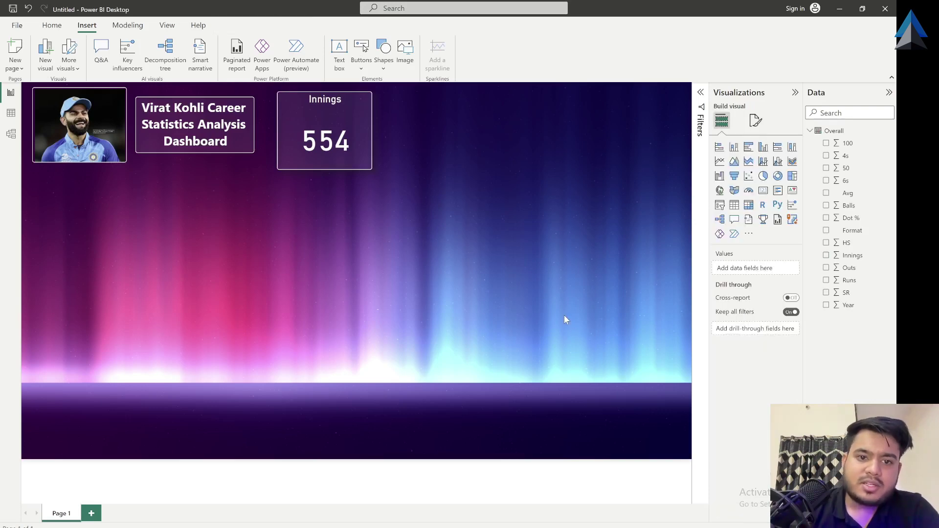
Reduce the height of the Innings card and position it beside the dashboard title box
click(348, 166)
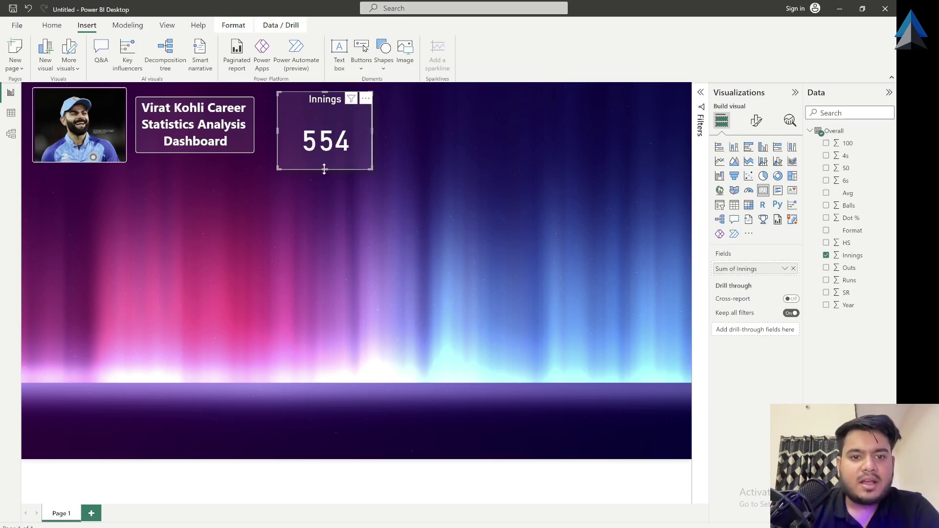
drag(324, 169, 326, 219)
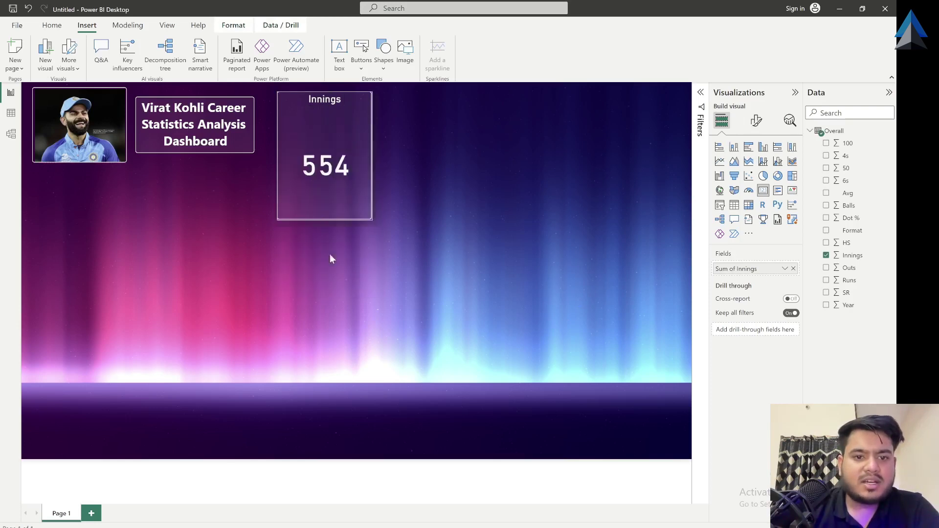
drag(329, 258, 346, 161)
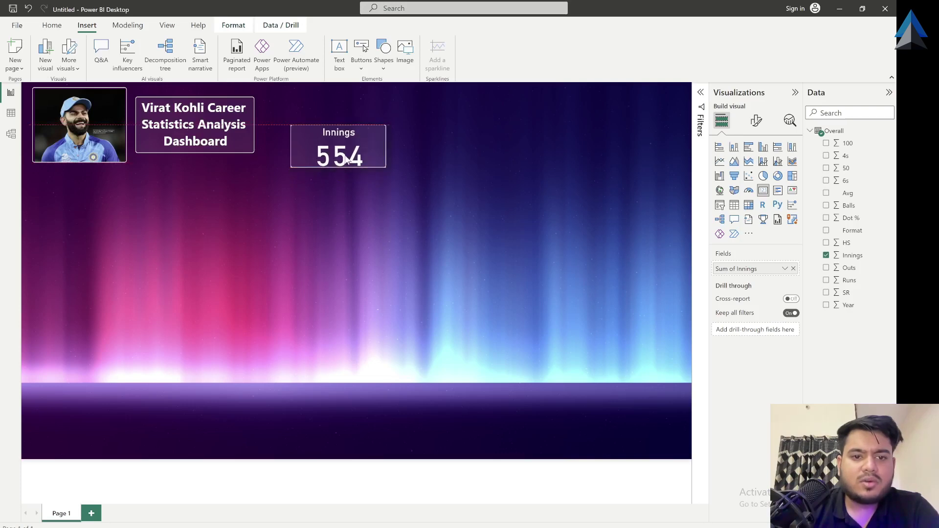
click(380, 237)
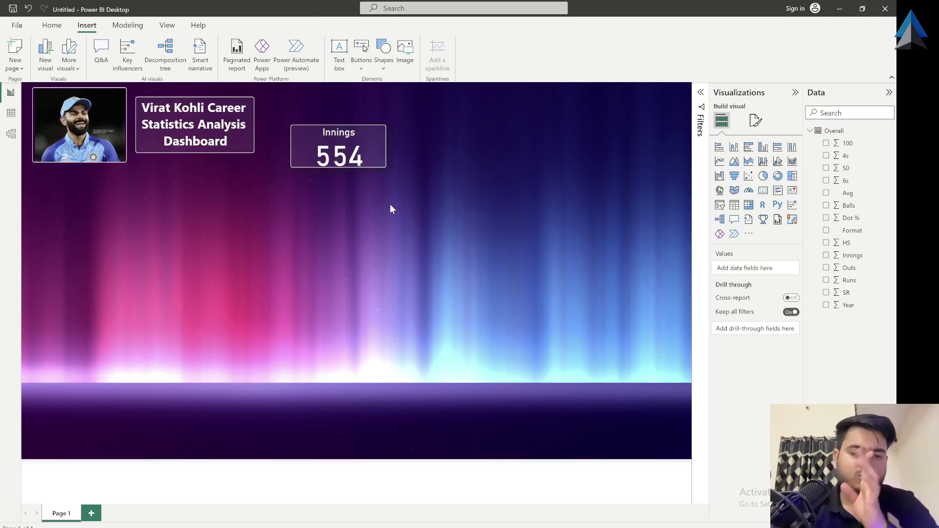
Duplicate the Innings card and align the copy to the right of the original with a small gap
click(383, 146)
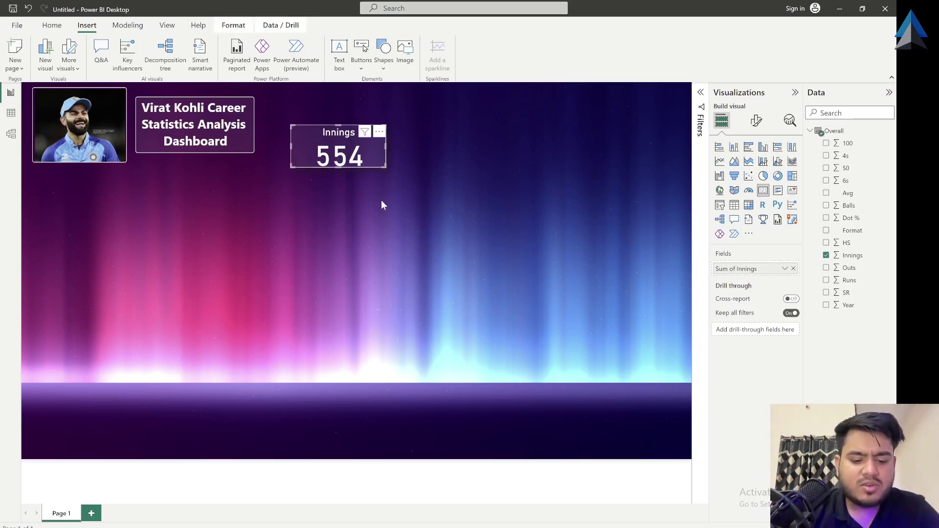
click(232, 125)
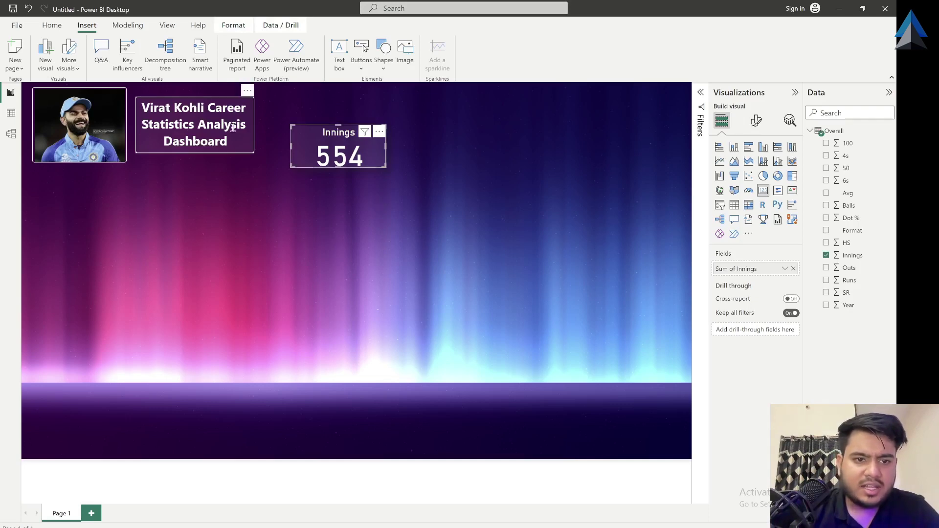
click(349, 165)
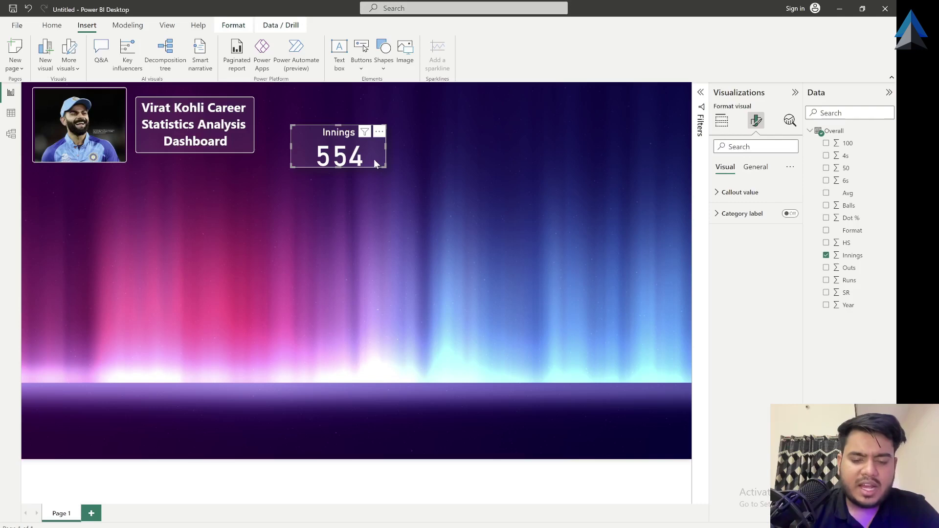
key(ctrl+c)
key(ctrl+v)
drag(374, 160, 472, 155)
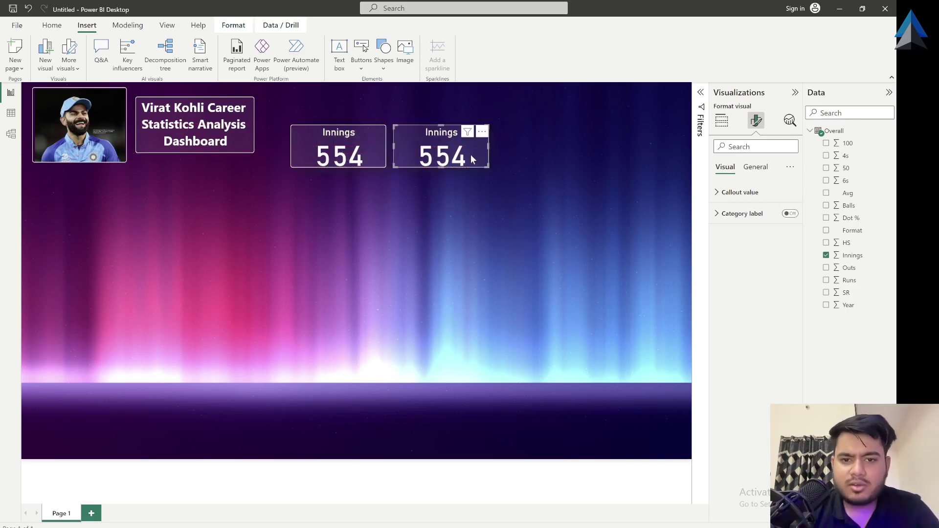
click(468, 222)
mouse_move(468, 150)
mouse_down()
mouse_move(383, 156)
mouse_move(462, 150)
mouse_up()
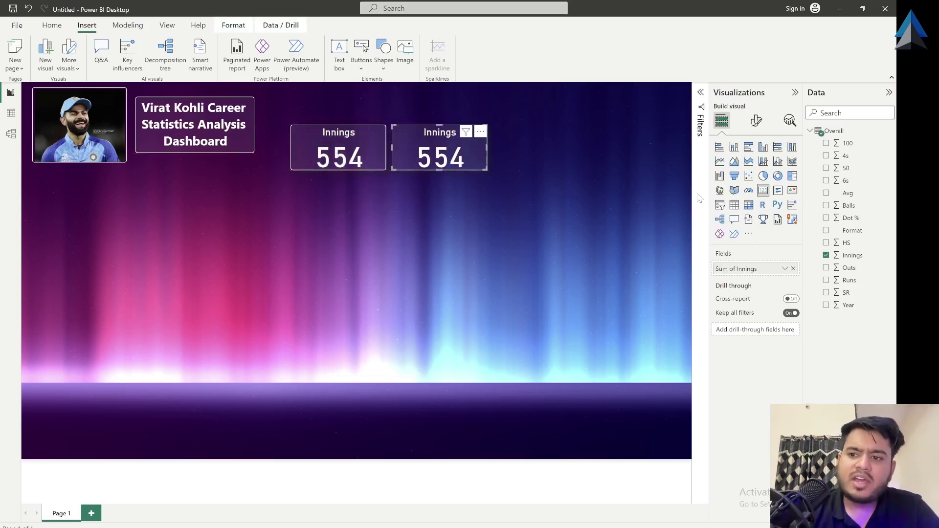
Replace the Innings field in the duplicated card with the Runs field
click(830, 283)
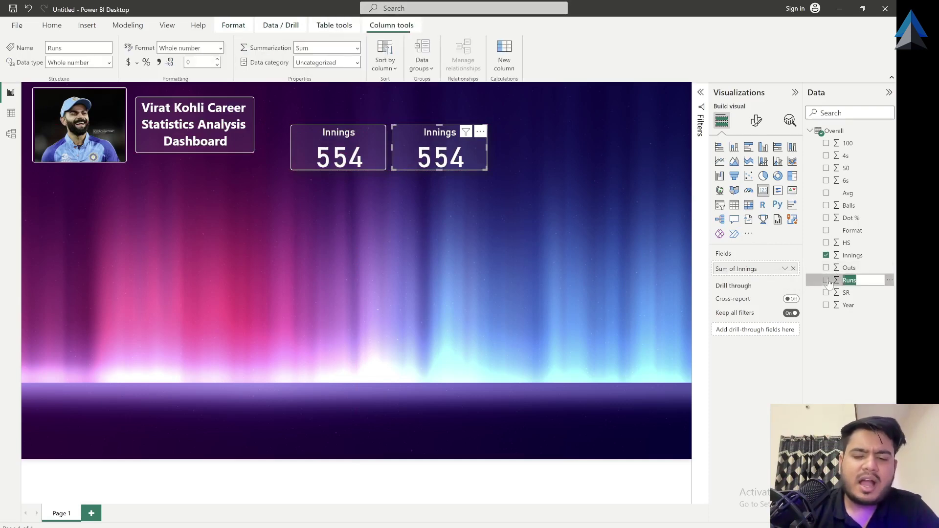
drag(830, 282, 742, 268)
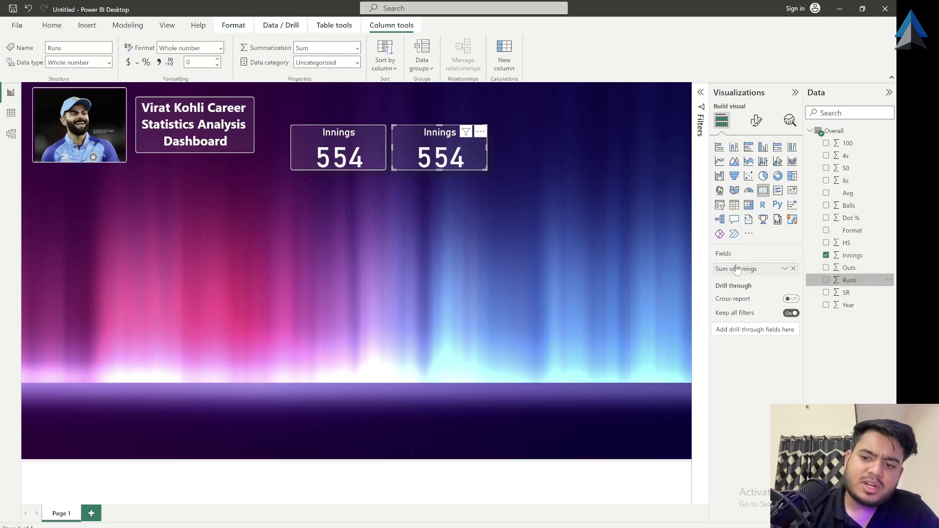
click(492, 215)
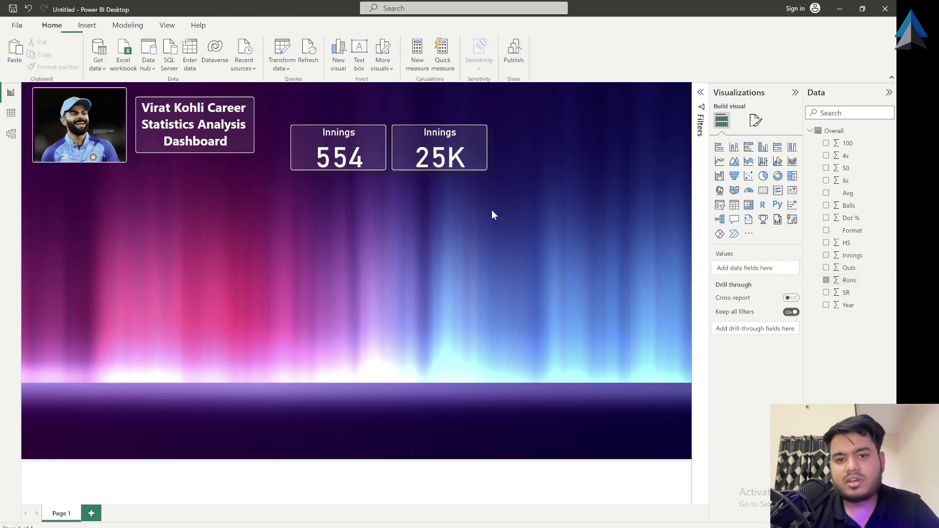
Set the display units of the Runs card's callout value to None
click(460, 158)
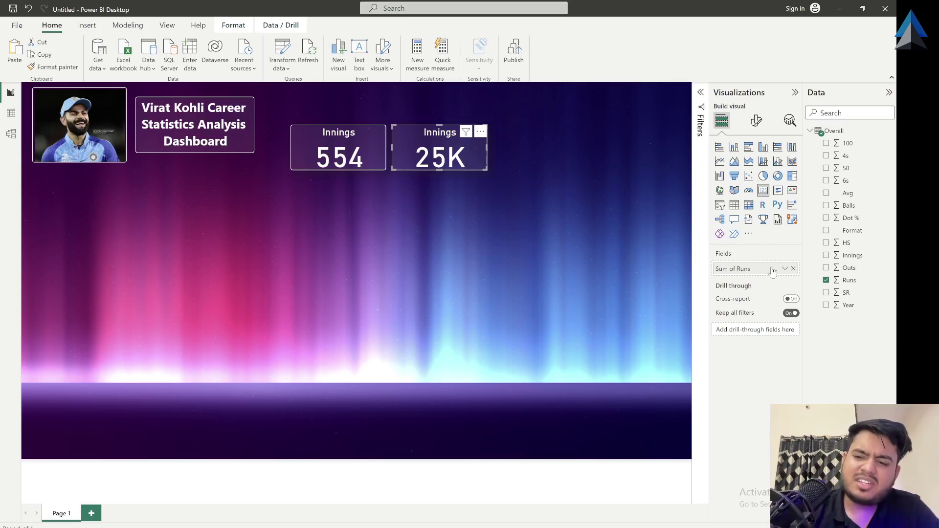
click(757, 122)
click(740, 192)
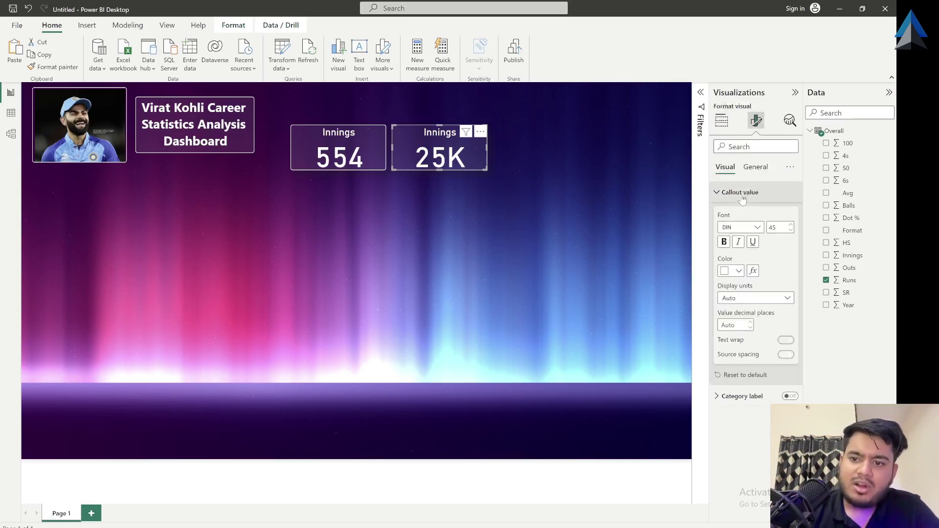
click(743, 299)
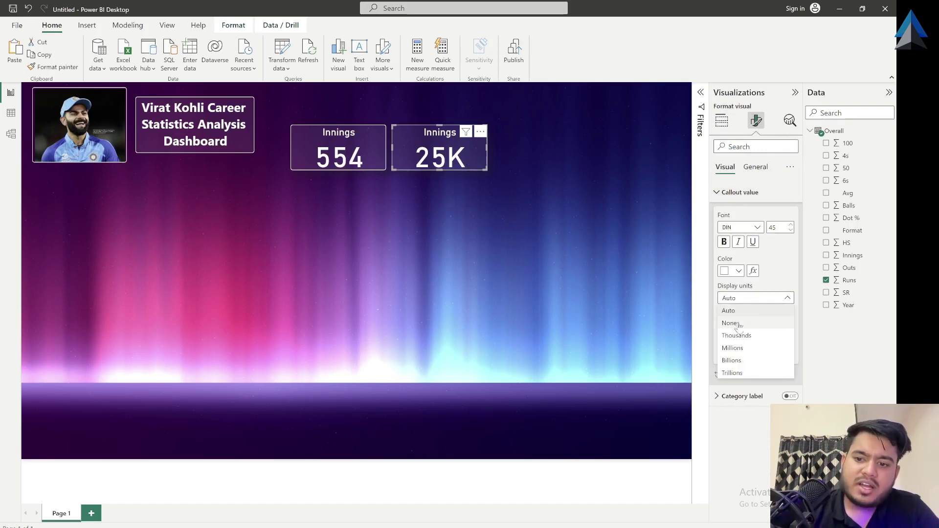
click(738, 321)
click(508, 226)
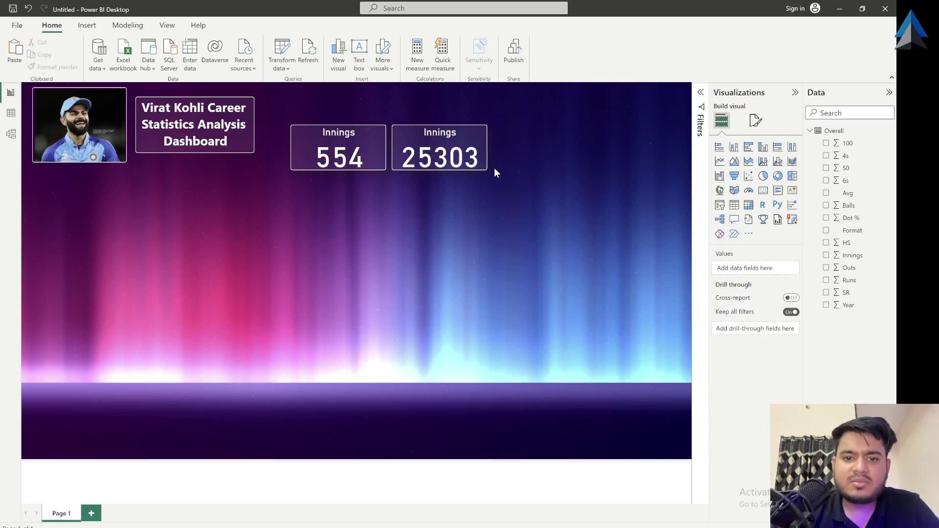
Change the title text of the second card to "Runs"
click(443, 134)
click(757, 121)
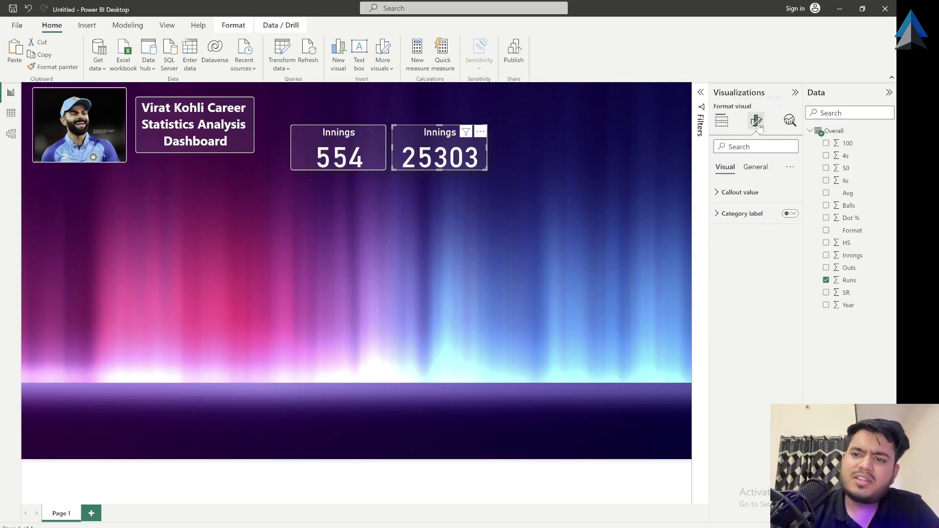
click(755, 167)
click(742, 214)
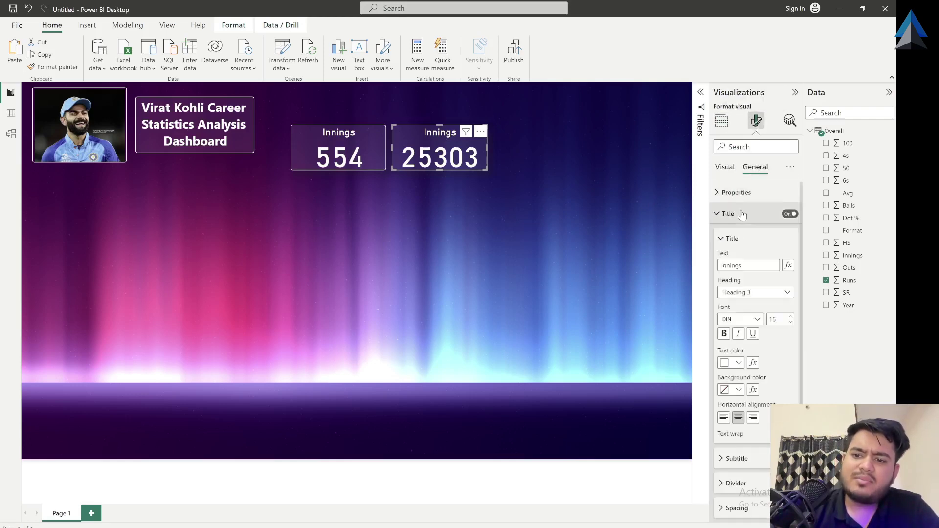
double_click(734, 265)
text(Riu)
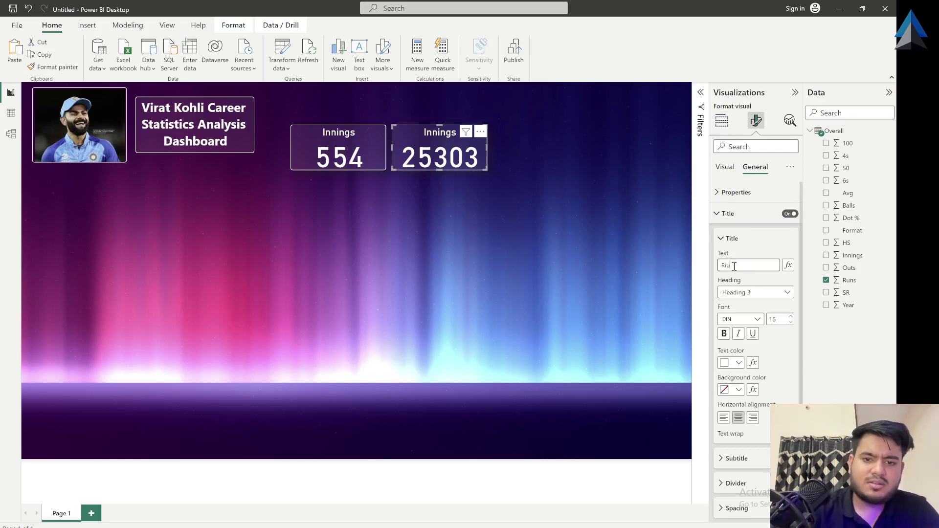
key(BackSpace)
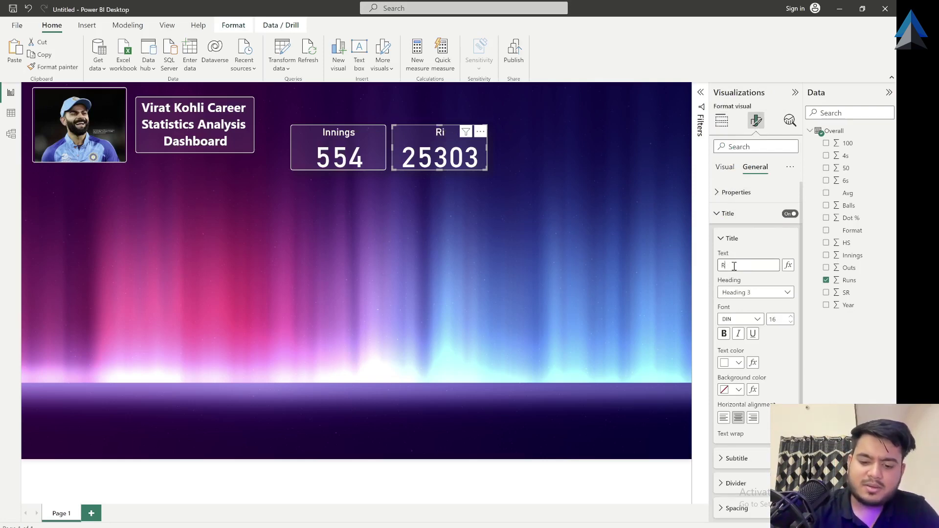
text(uns)
click(600, 232)
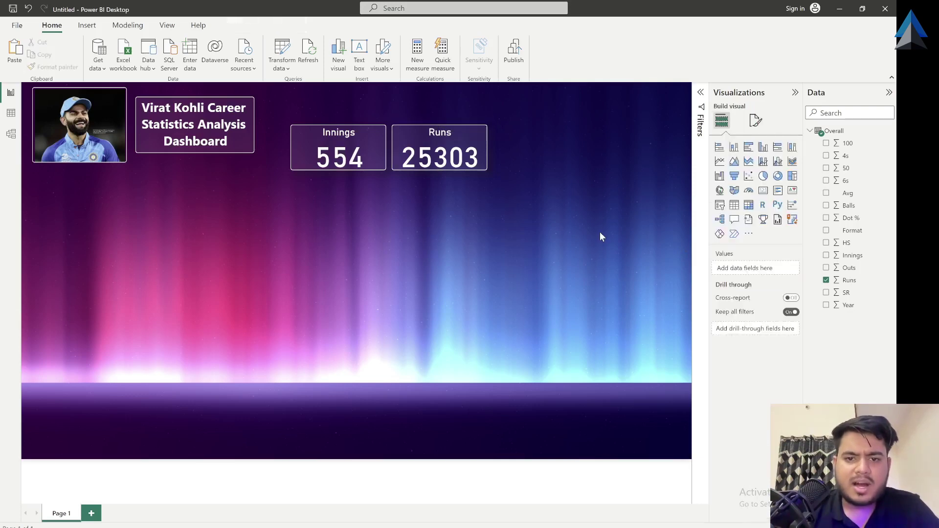
Duplicate the Runs card and place the copy to its right in the card row
click(469, 170)
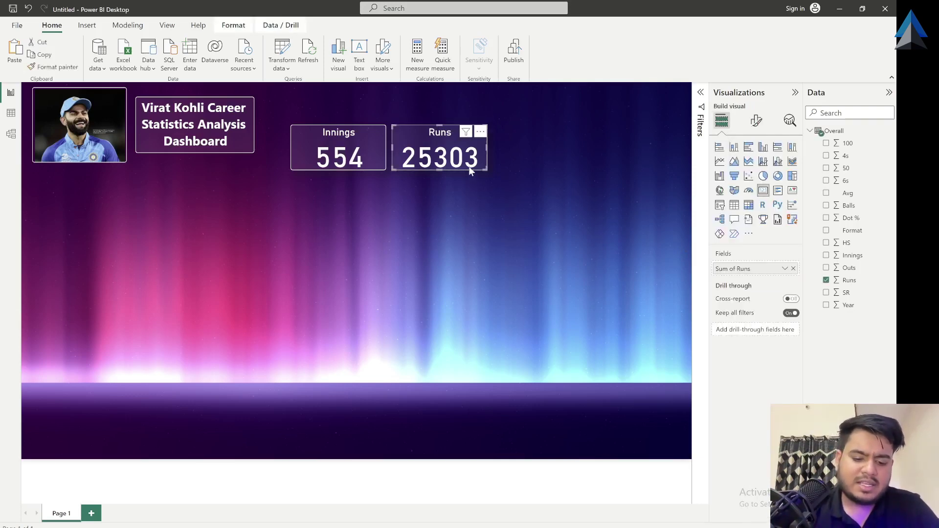
key(ctrl+c)
key(ctrl+v)
drag(468, 166, 565, 165)
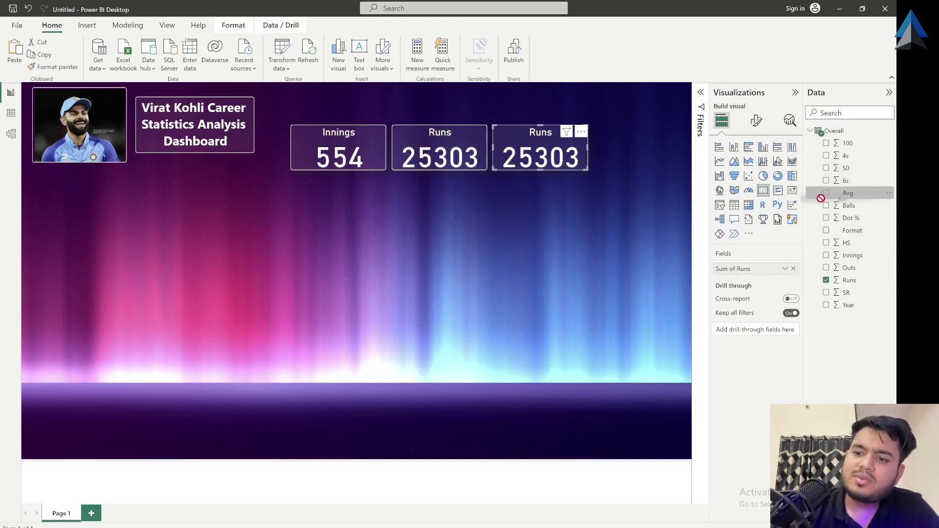
Replace the Runs field in the third card with Avg and summarize it by Last
drag(840, 194, 739, 267)
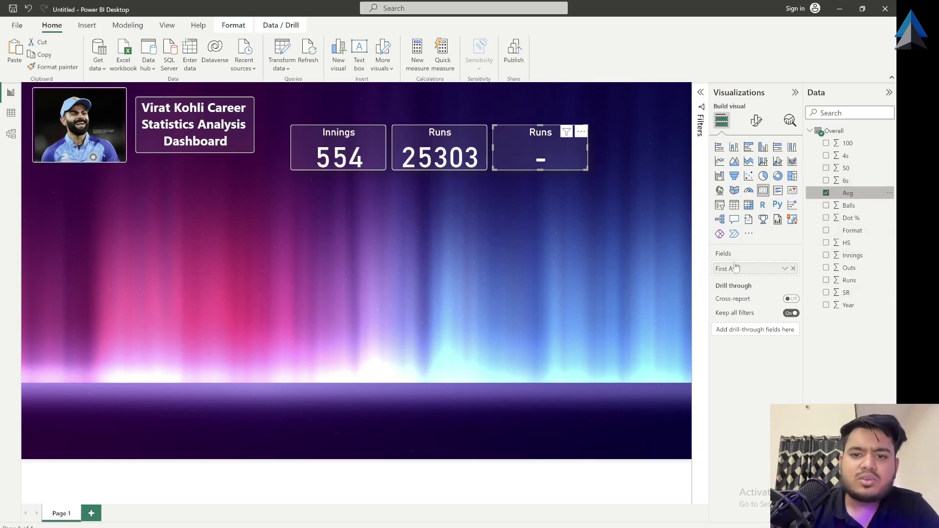
click(785, 269)
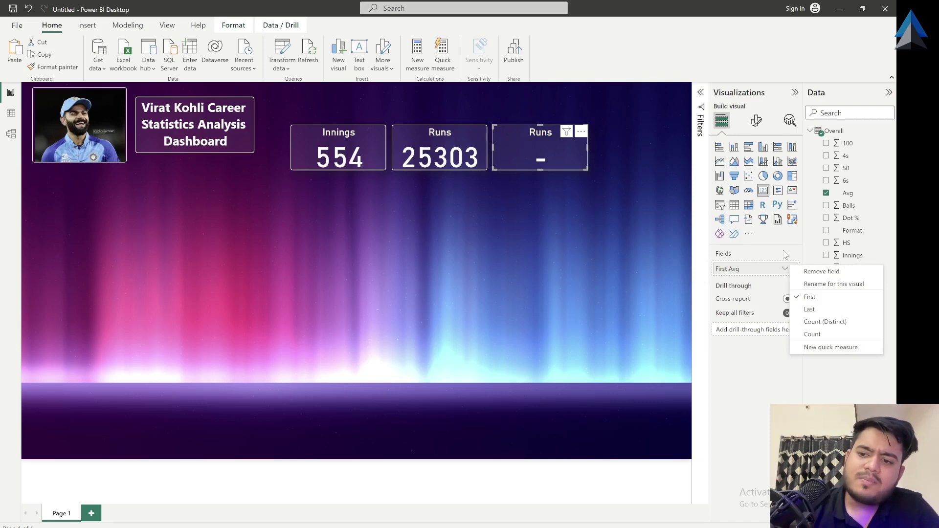
click(785, 256)
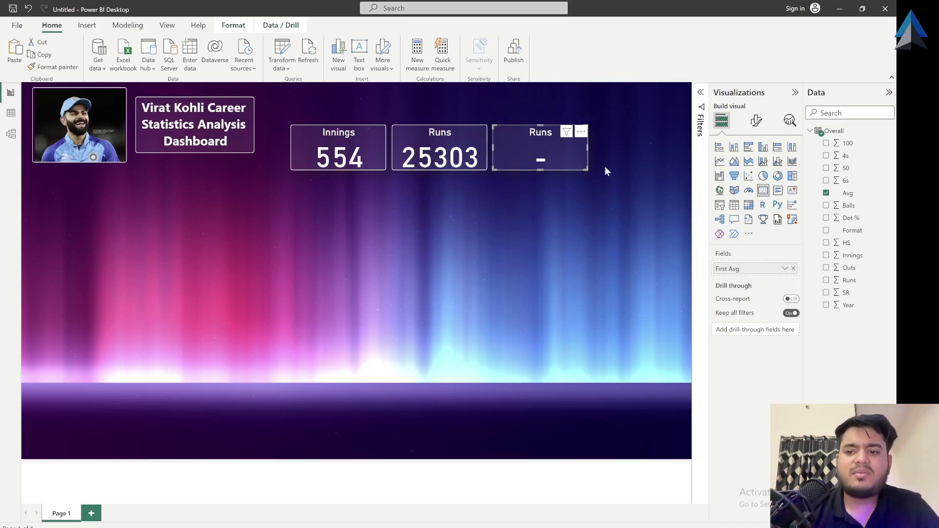
click(785, 268)
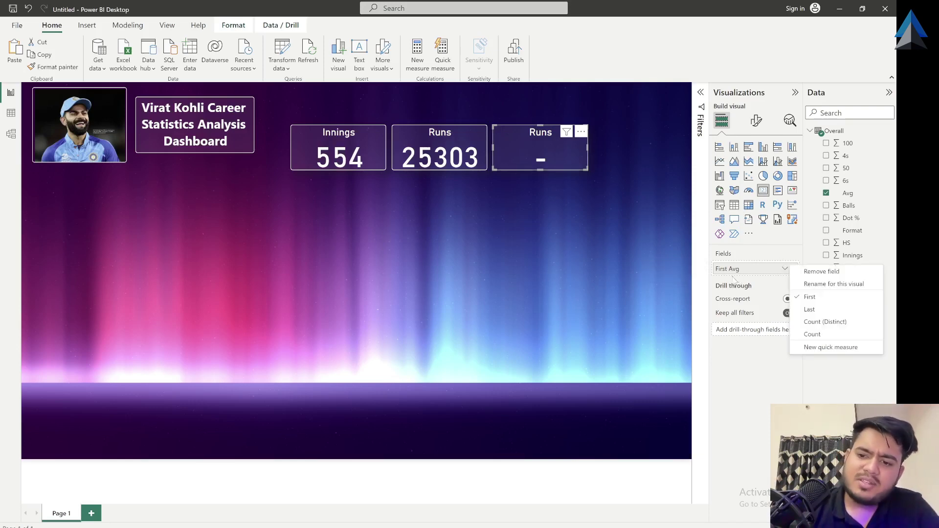
click(810, 309)
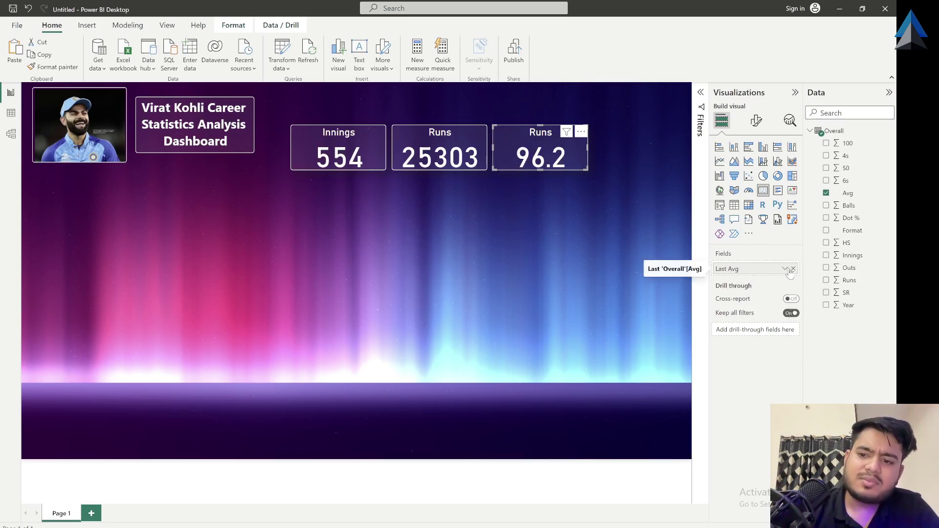
Try summarizing the third card's Avg field by Count (Distinct) and by Count
click(785, 269)
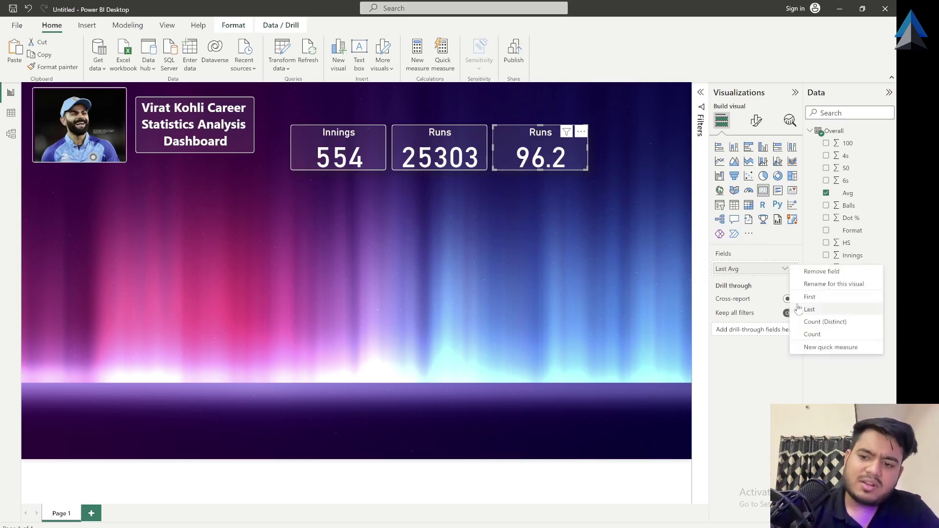
click(826, 334)
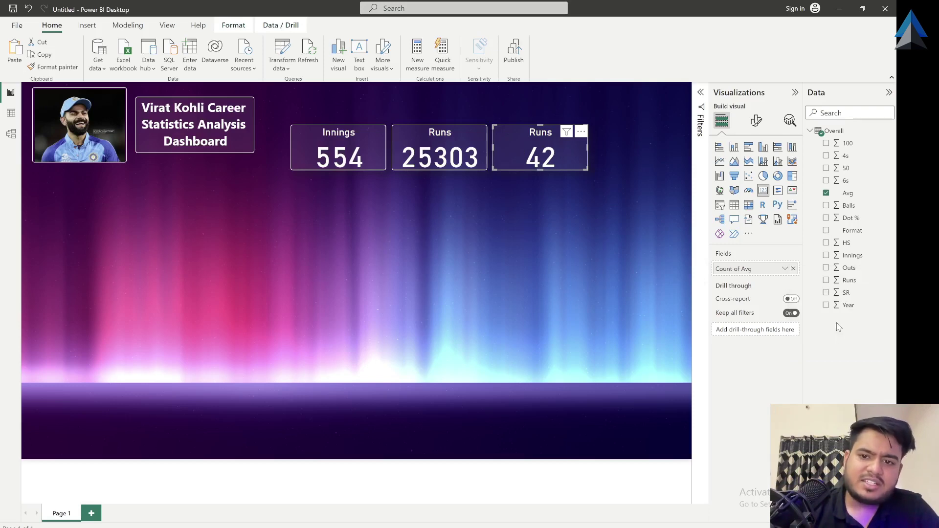
click(785, 269)
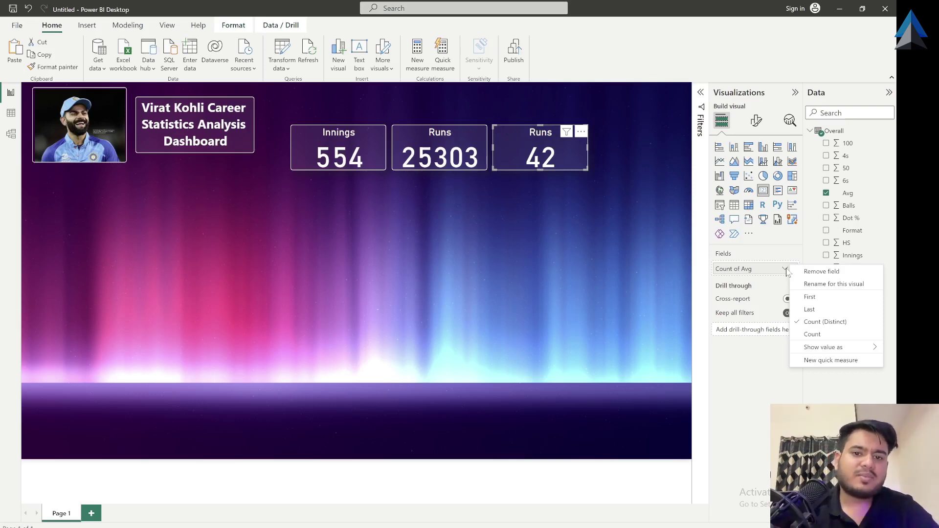
click(810, 336)
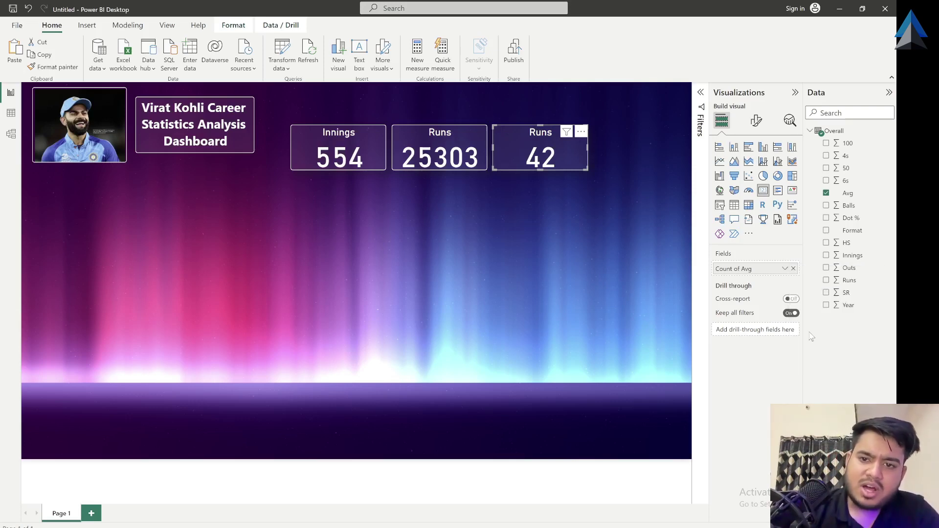
click(786, 269)
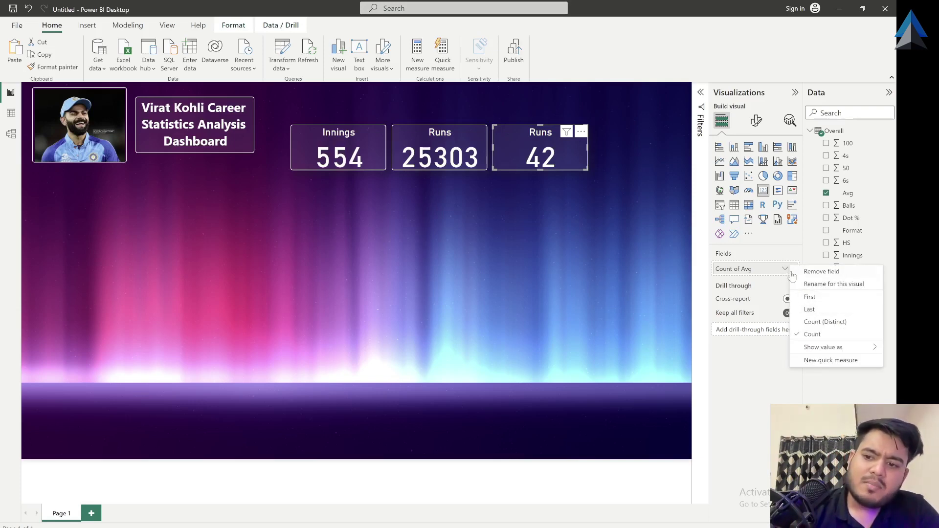
click(781, 253)
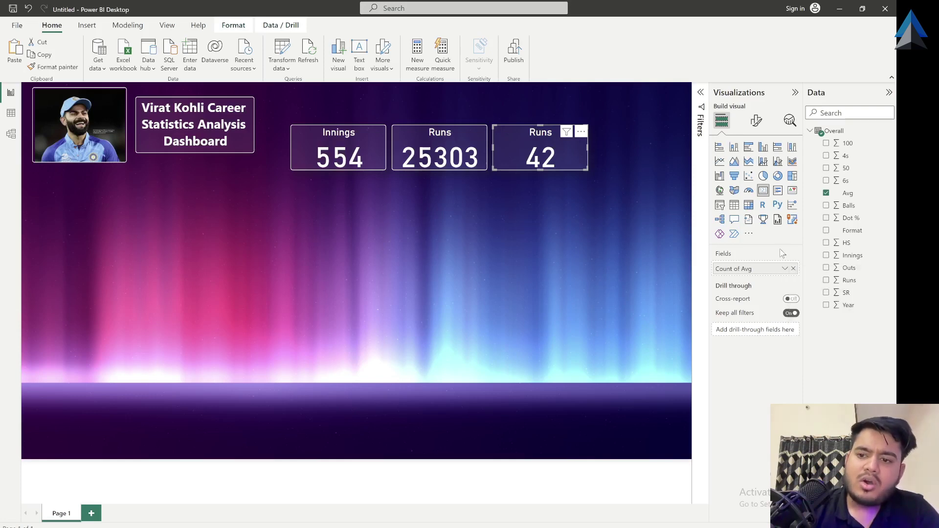
click(784, 269)
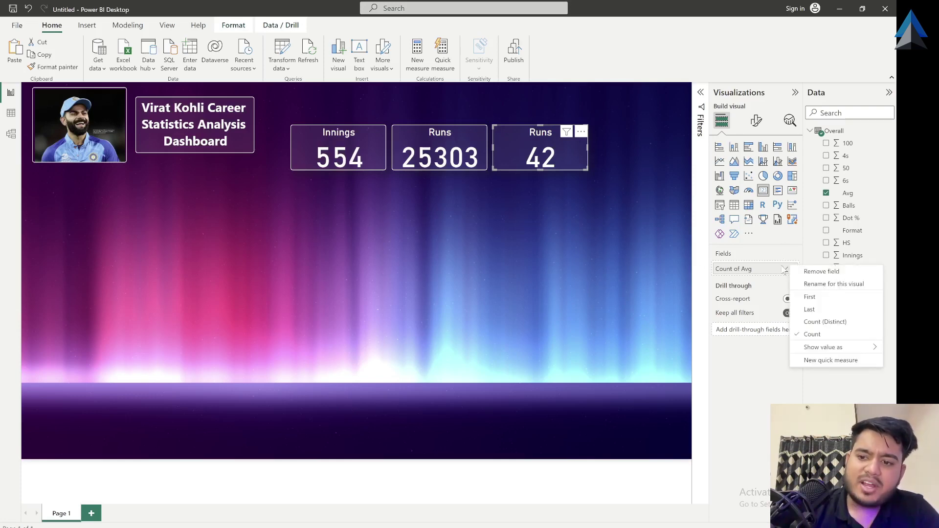
click(778, 264)
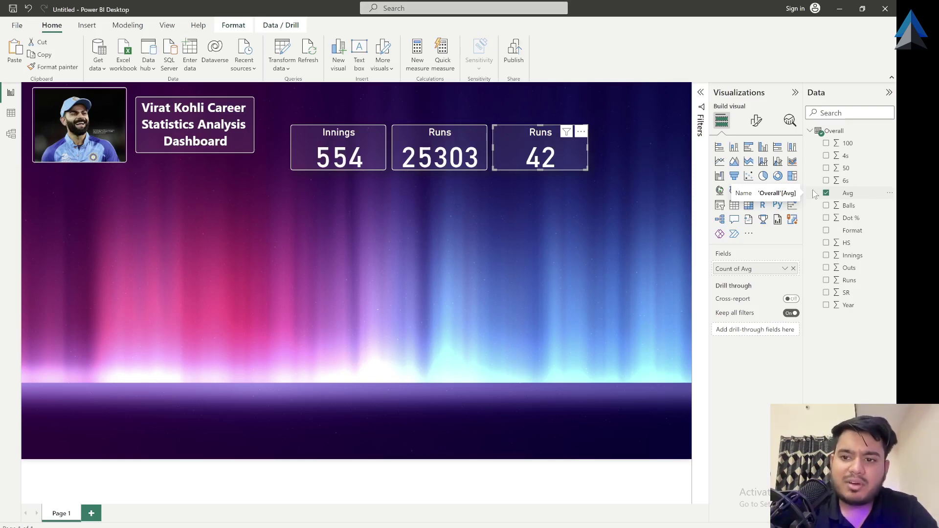
Change the Avg column of the Overall query to the Decimal Number data type in Power Query and apply the change to the report
click(830, 195)
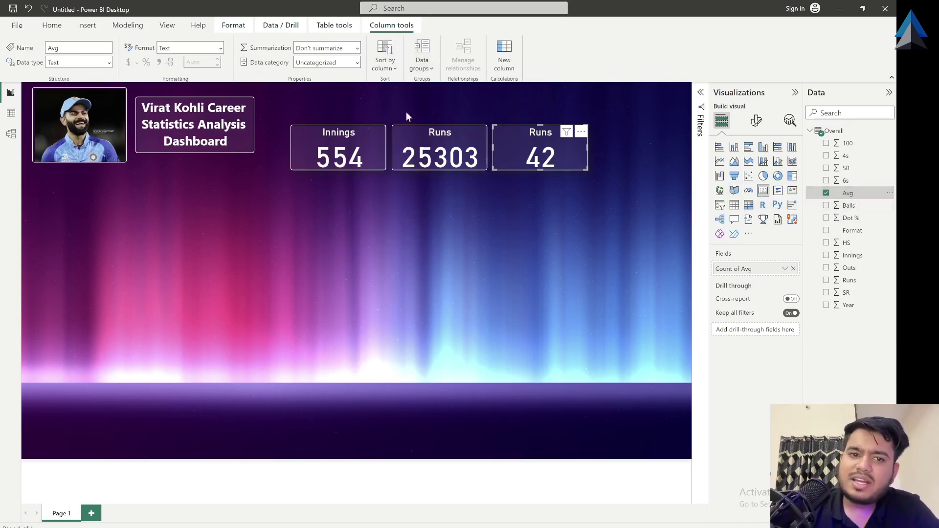
click(52, 25)
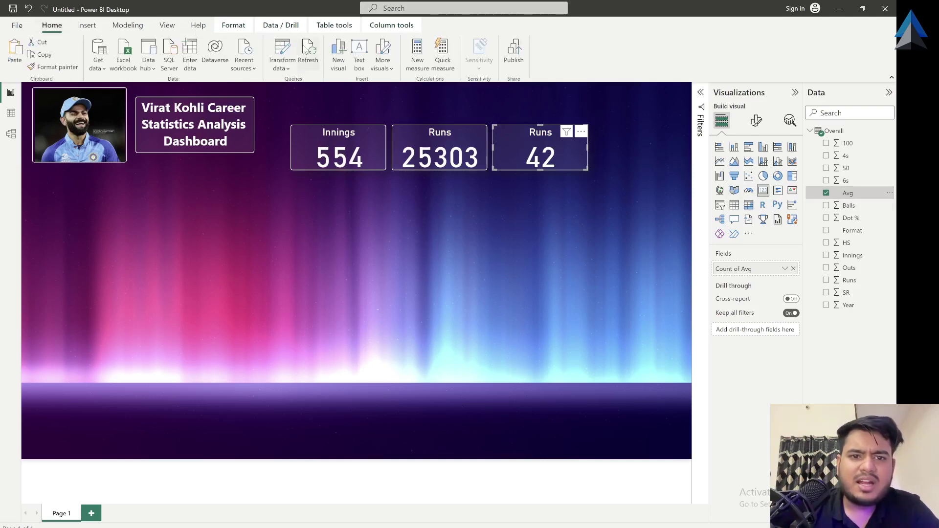
click(287, 57)
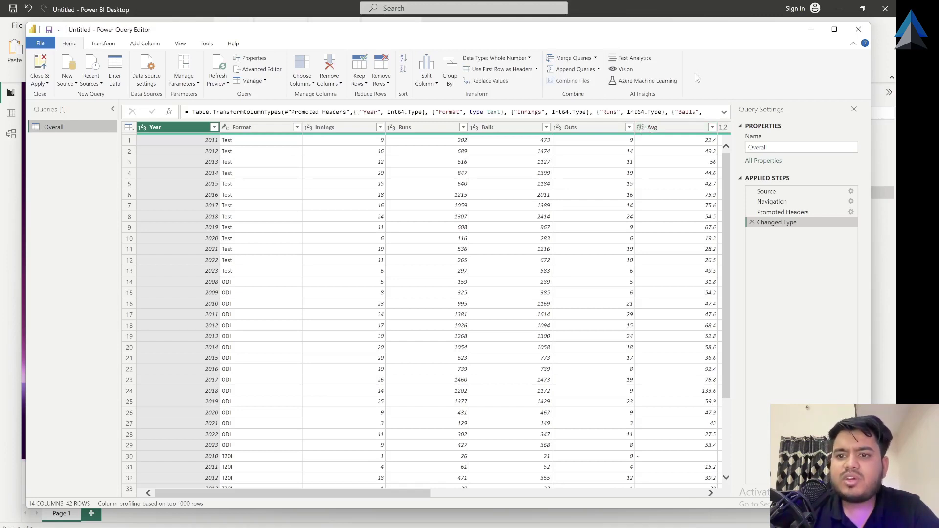
click(640, 127)
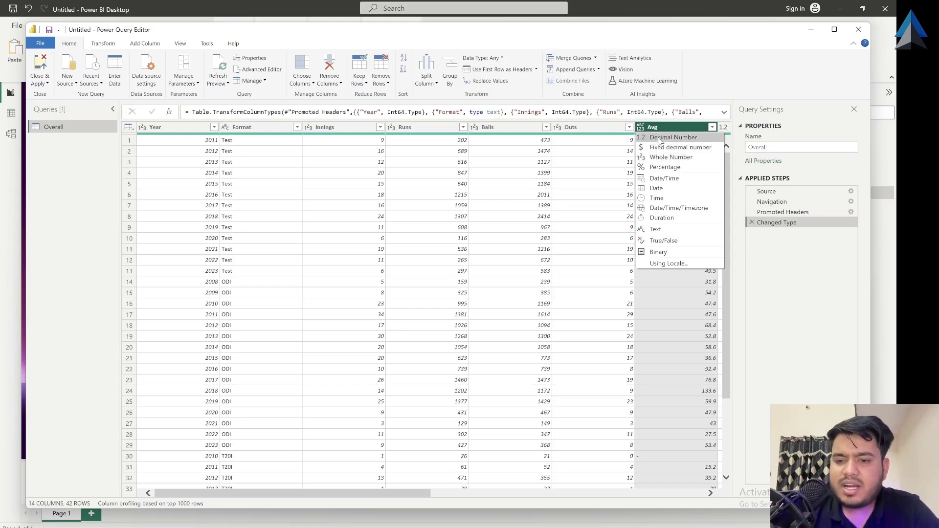
click(661, 139)
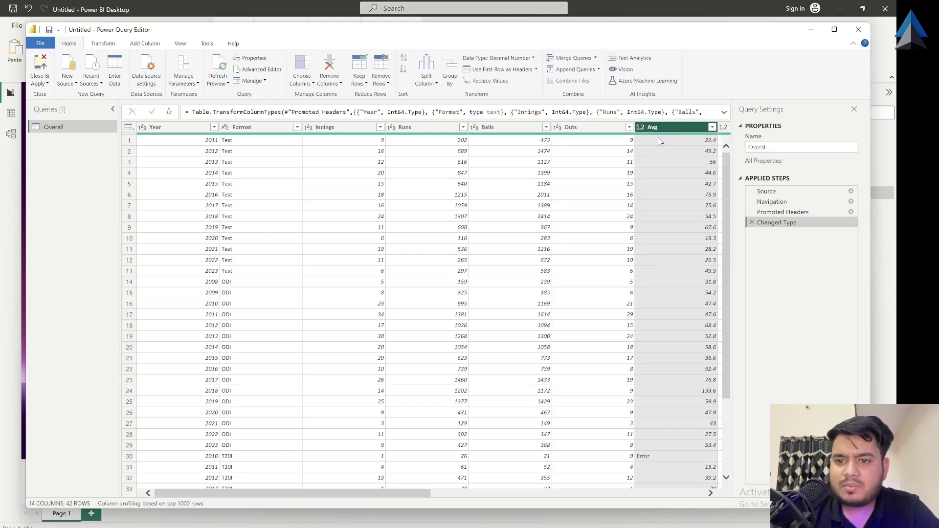
click(47, 64)
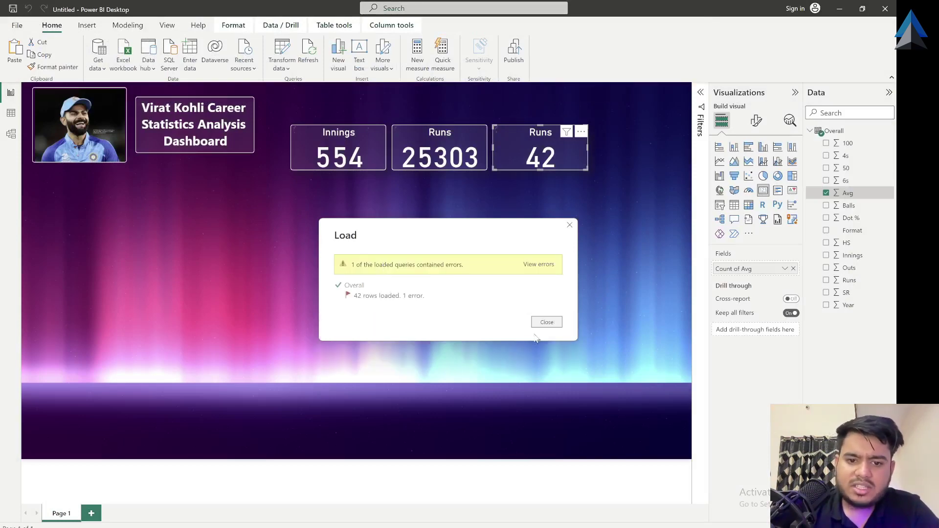
click(541, 324)
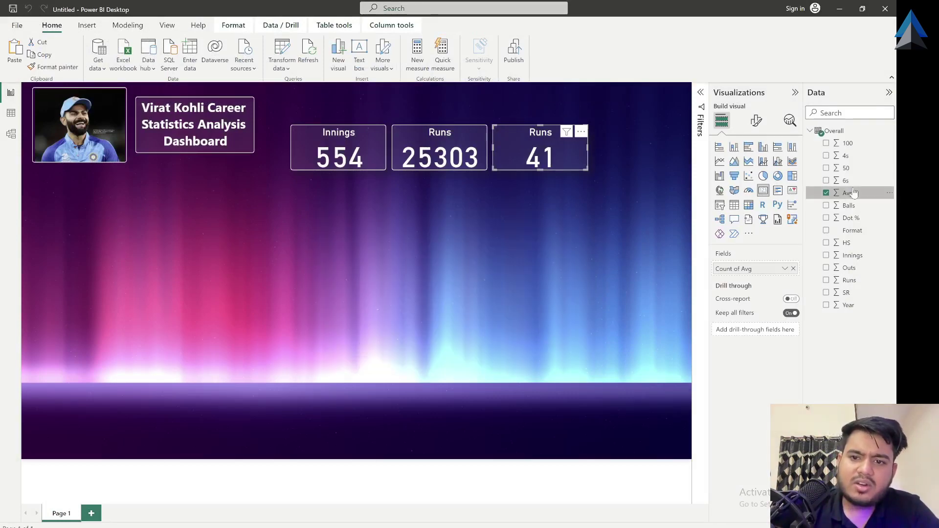
Summarize the Avg field in the third card by Average
click(612, 209)
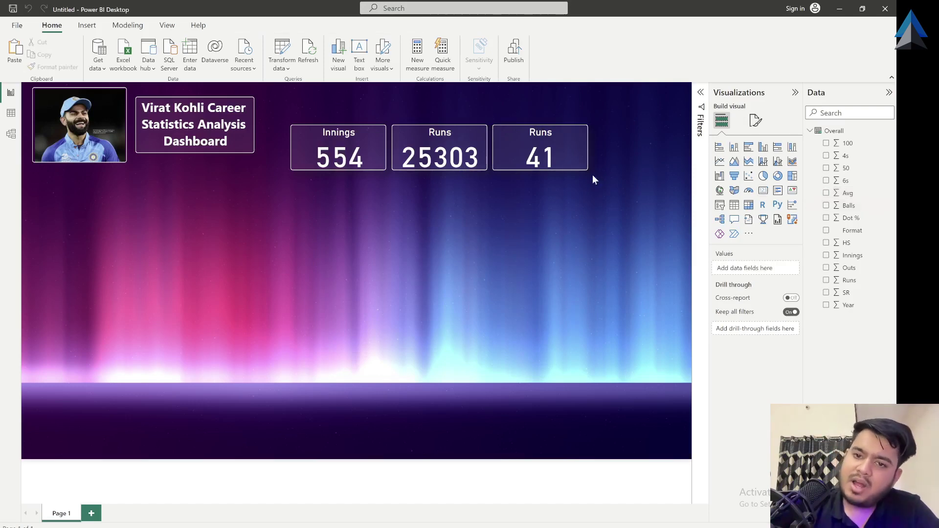
click(550, 151)
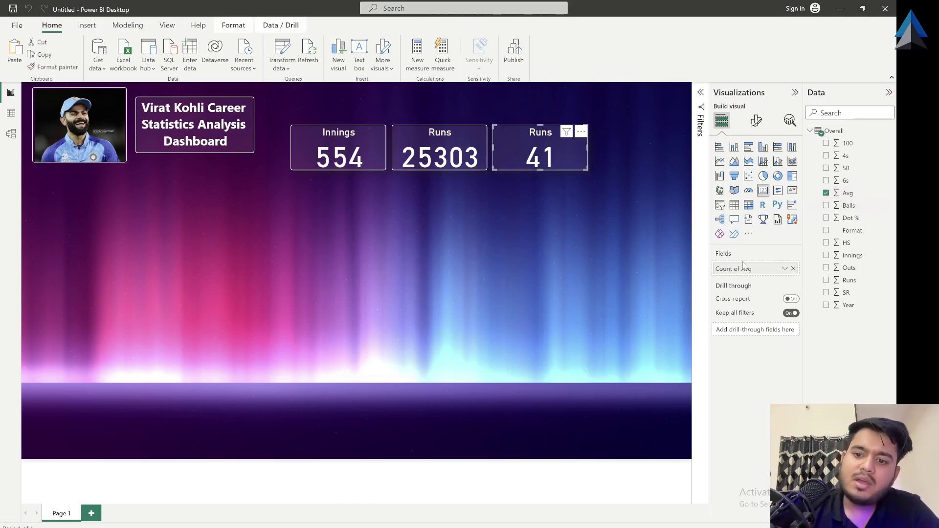
click(785, 268)
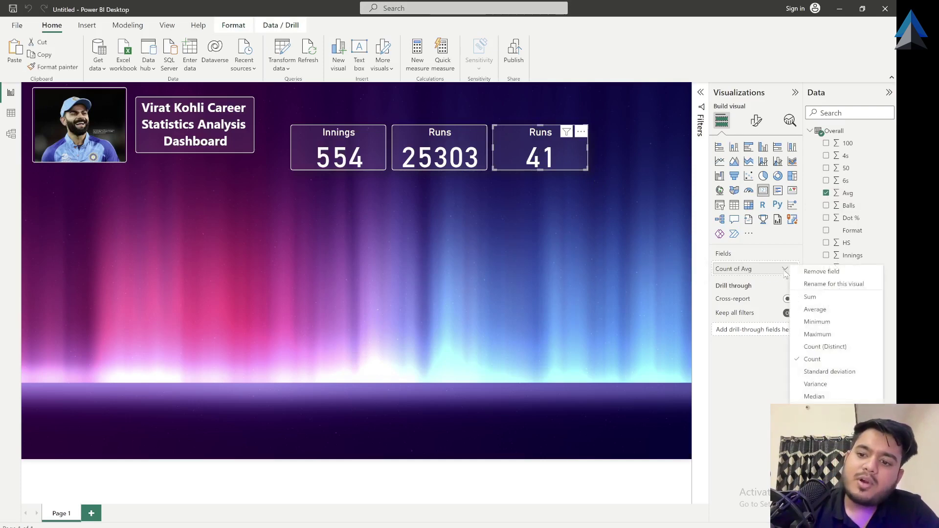
click(813, 310)
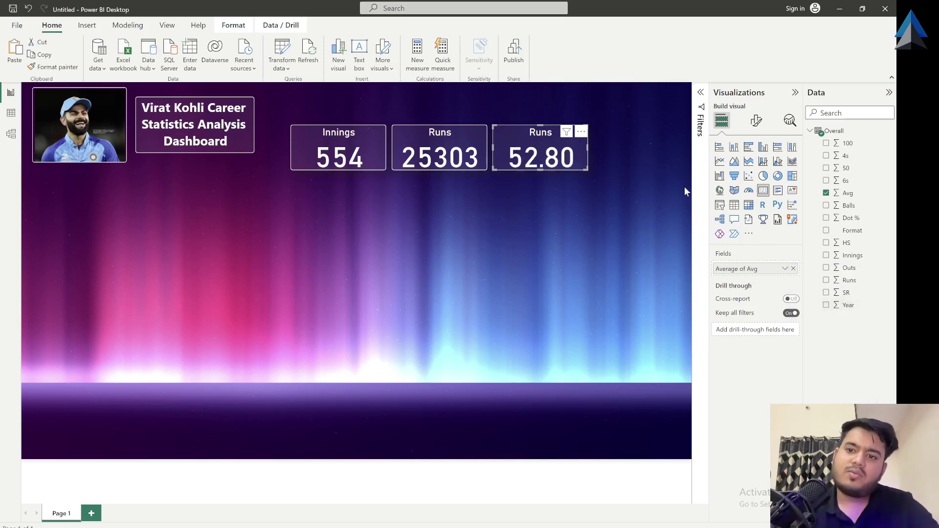
Change the title text of the third card to "Average"
click(756, 120)
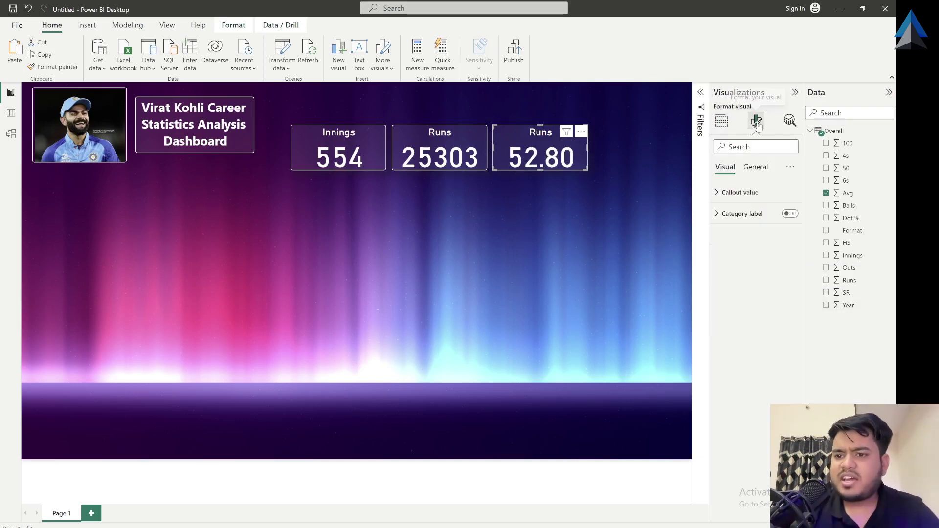
click(755, 166)
click(739, 214)
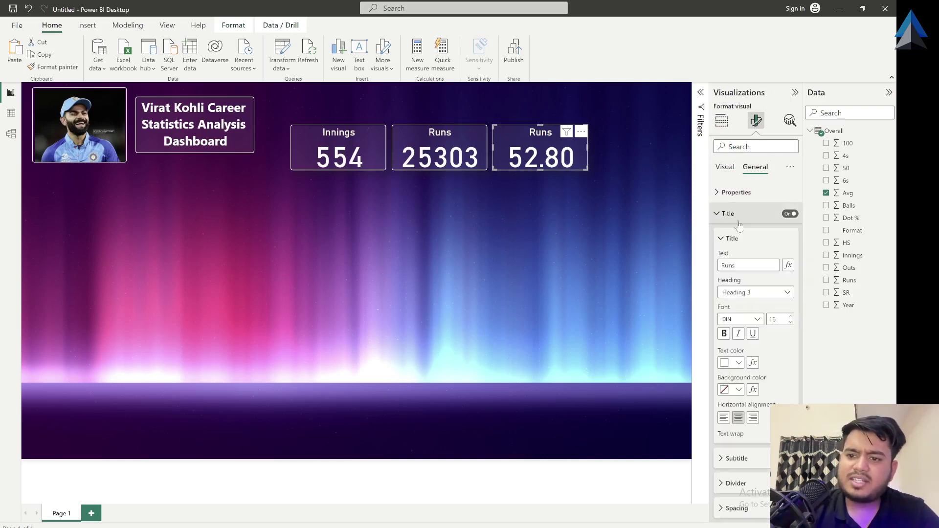
double_click(744, 265)
text(Average)
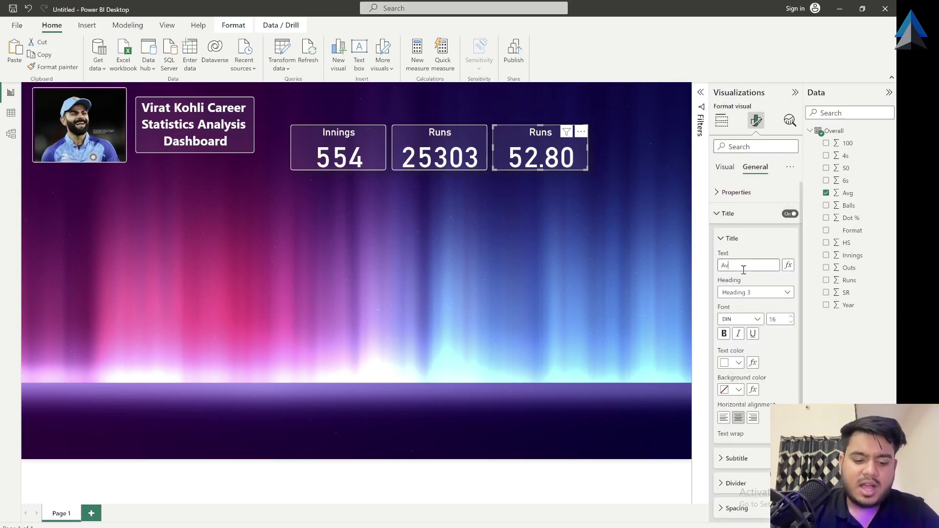
click(740, 242)
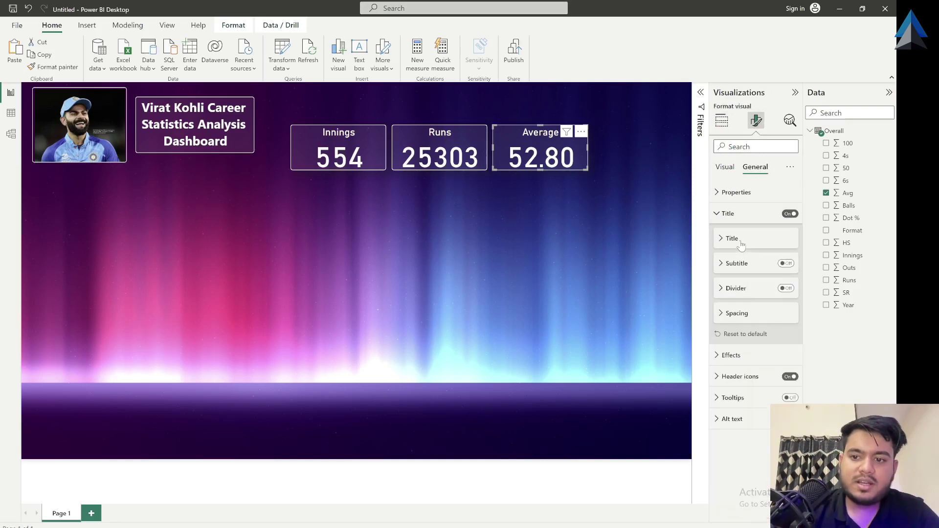
click(731, 214)
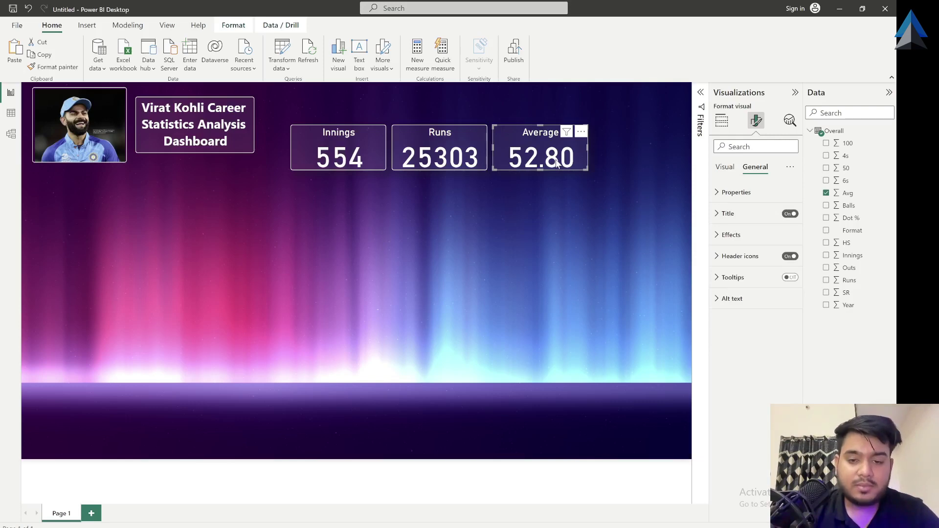
Duplicate the Average card and place the copy at the right end of the card row
key(ctrl+c)
key(ctrl+v)
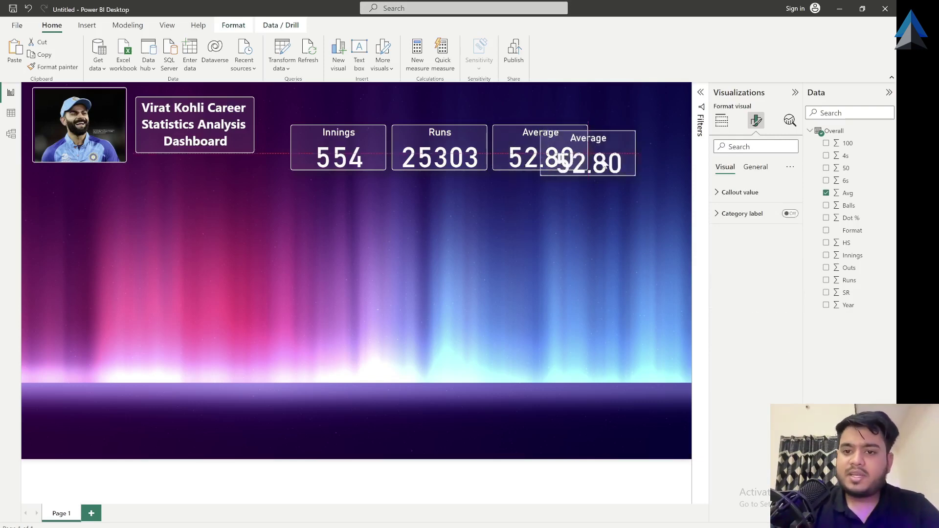
drag(600, 159, 648, 158)
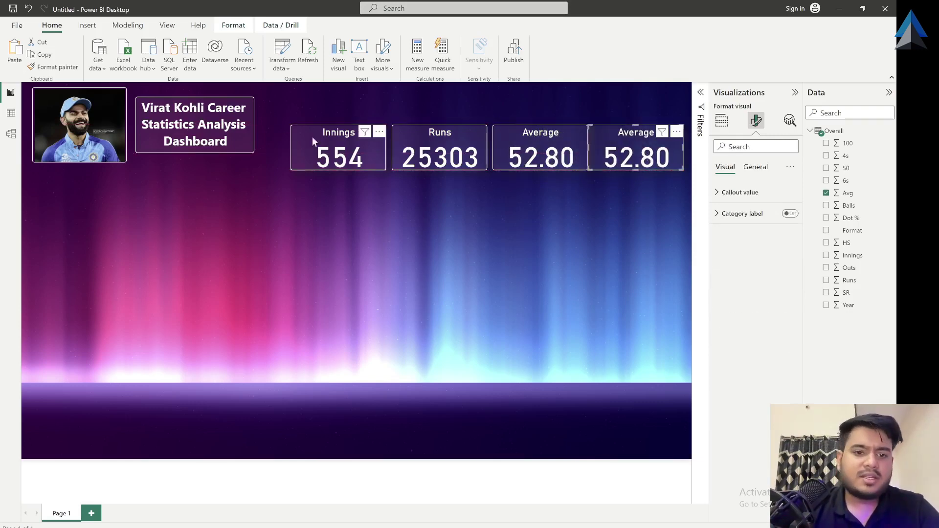
Shift the Innings, Runs and first Average cards to the left so the four cards are spaced evenly in the row
drag(321, 142, 330, 156)
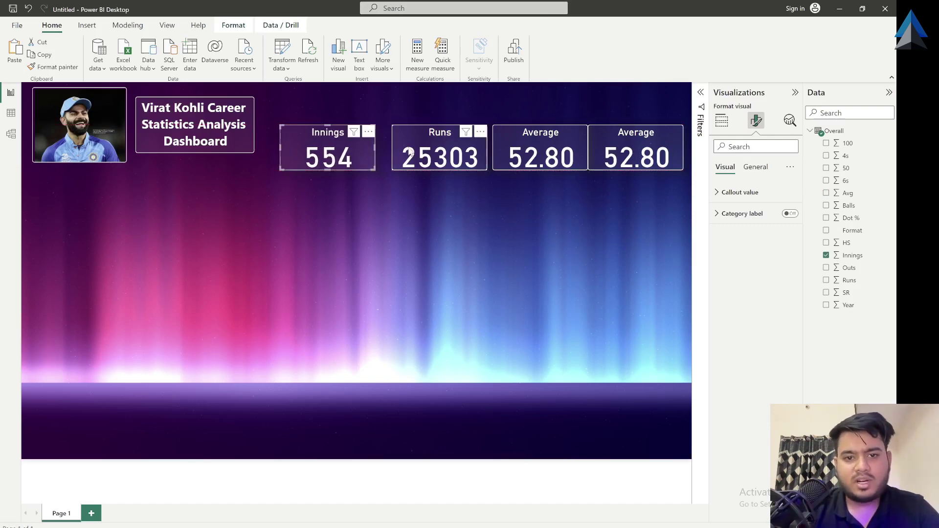
drag(409, 152, 399, 153)
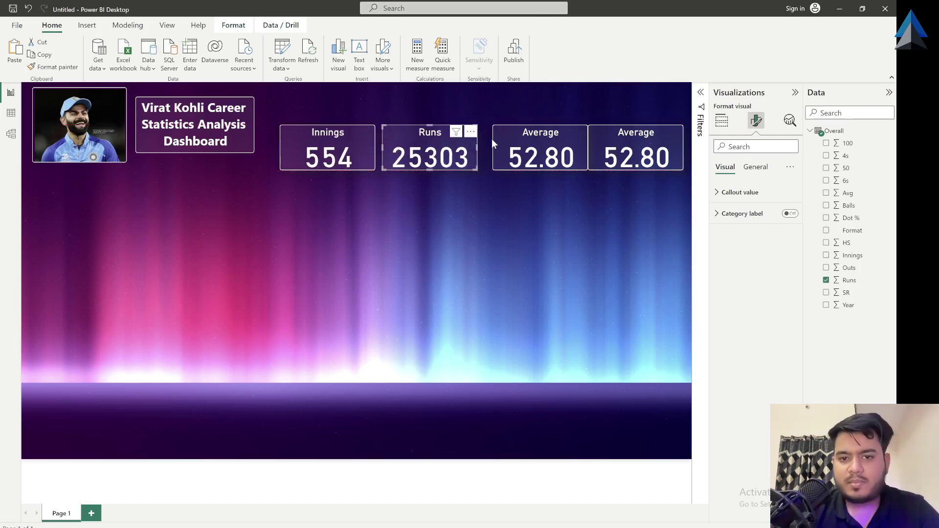
drag(492, 138, 484, 139)
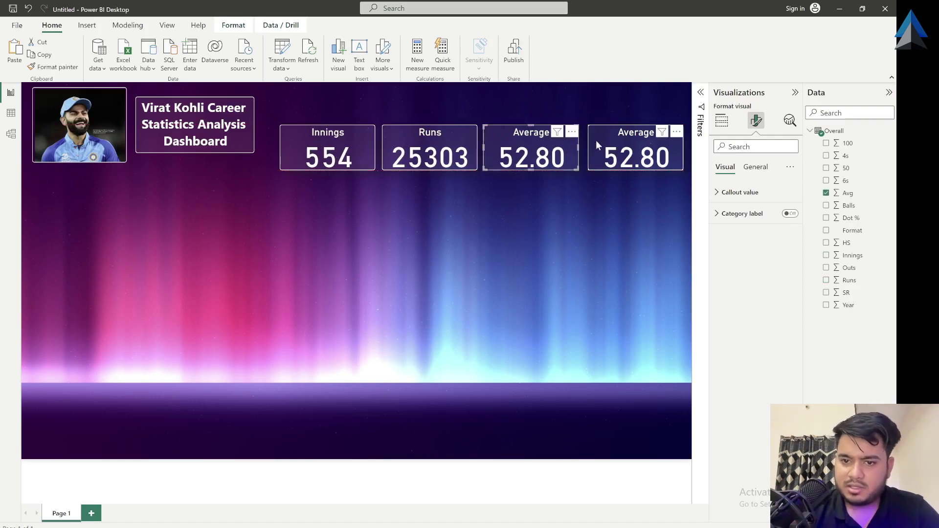
drag(557, 142, 559, 143)
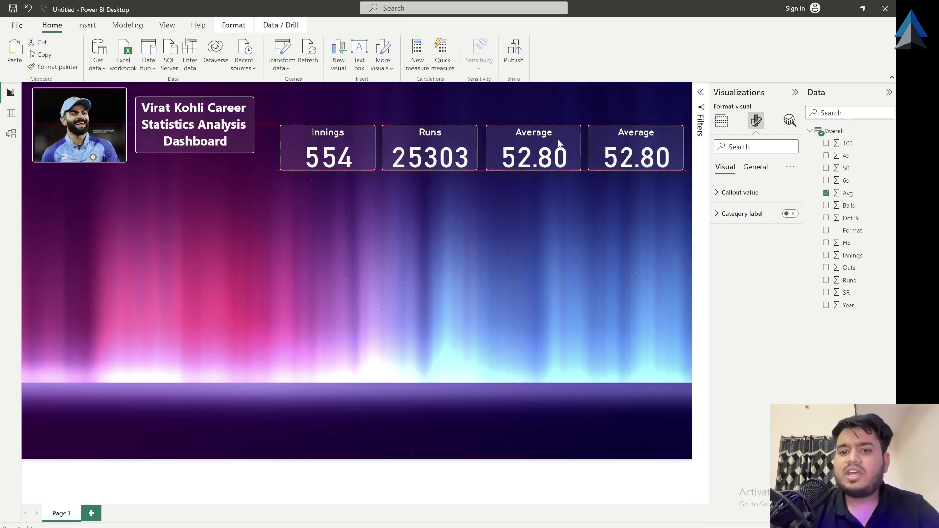
click(424, 139)
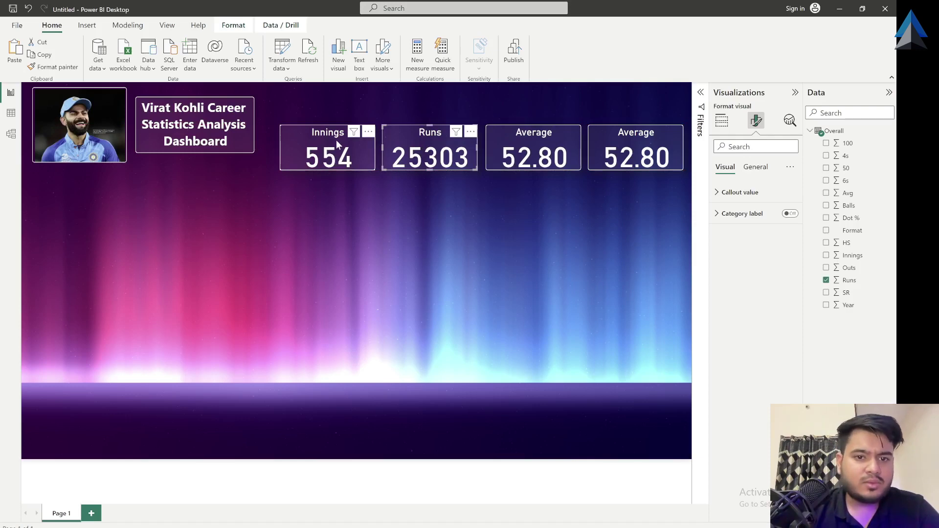
drag(335, 140, 335, 141)
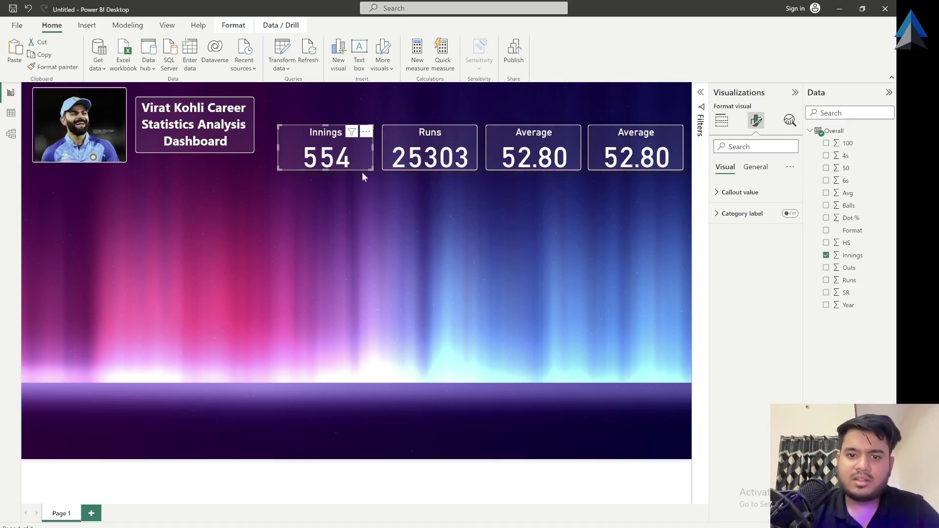
click(399, 251)
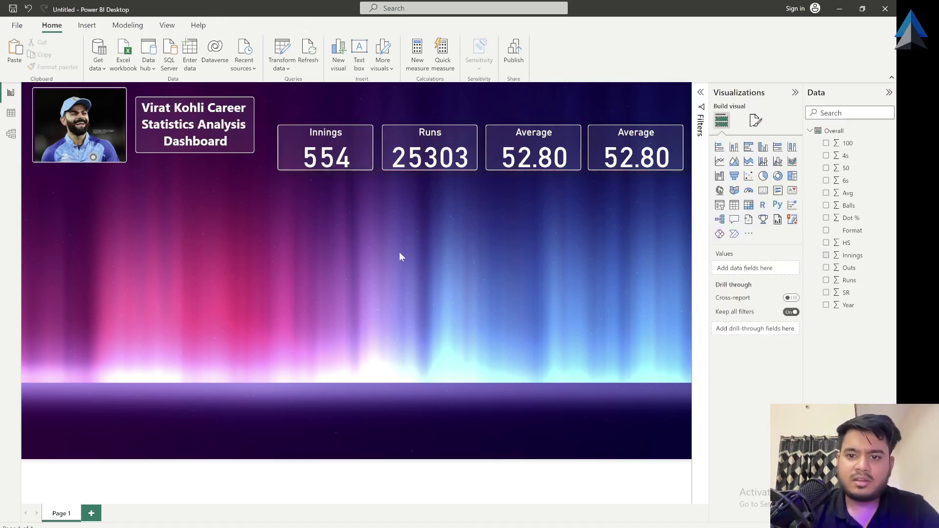
Replace the fourth card's field with SR and summarize it by Average
click(615, 149)
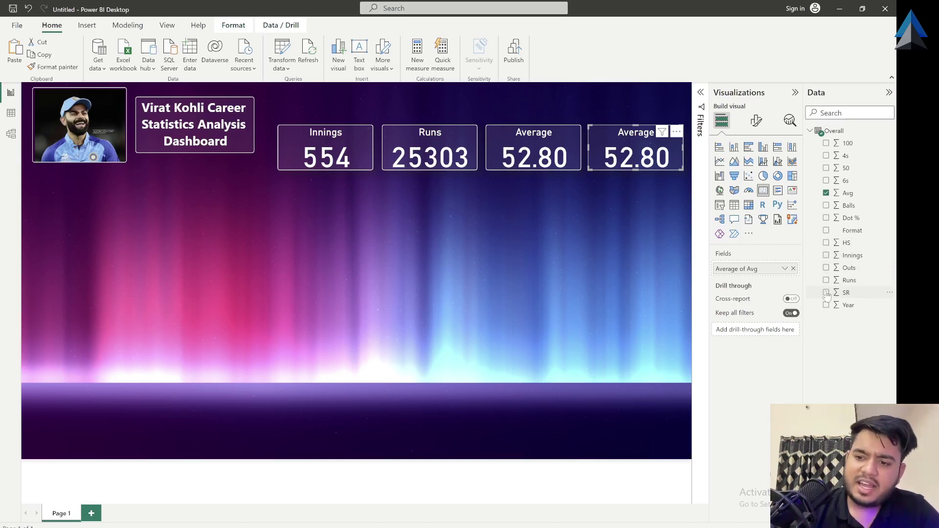
drag(826, 295, 754, 269)
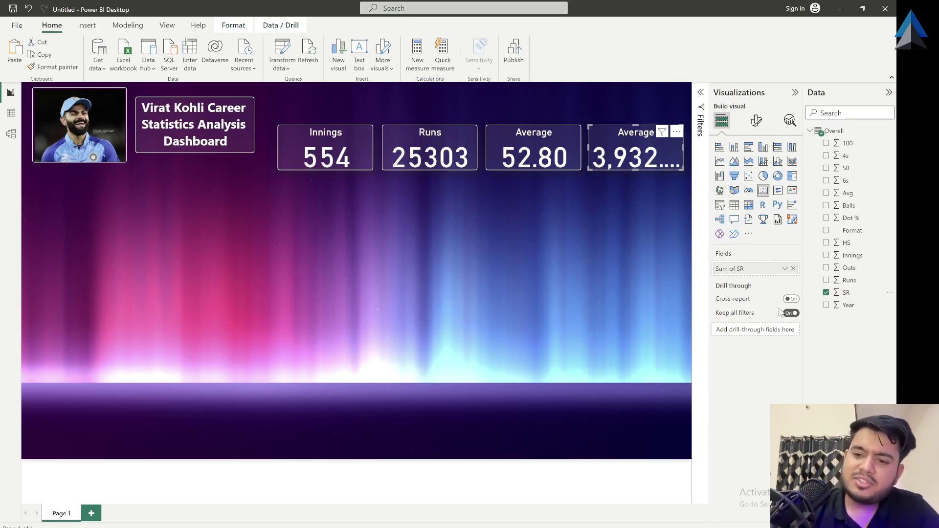
click(787, 269)
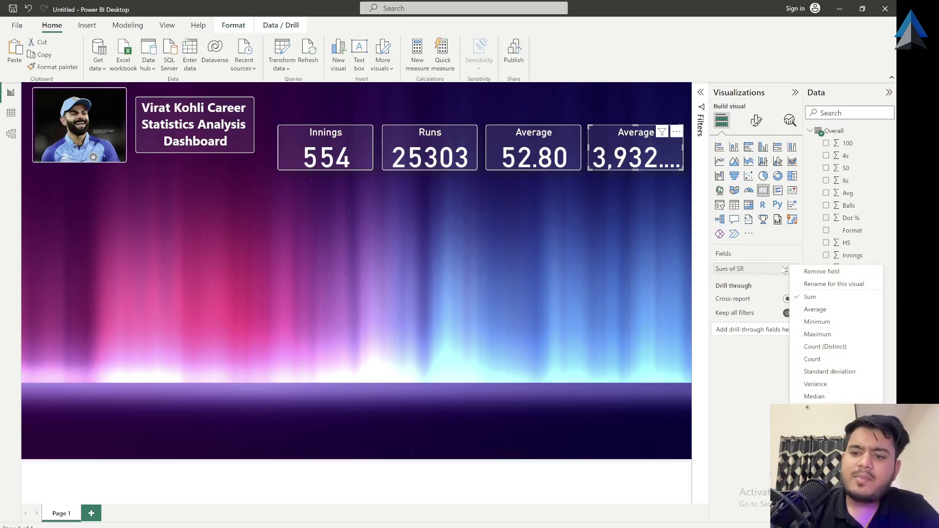
click(806, 311)
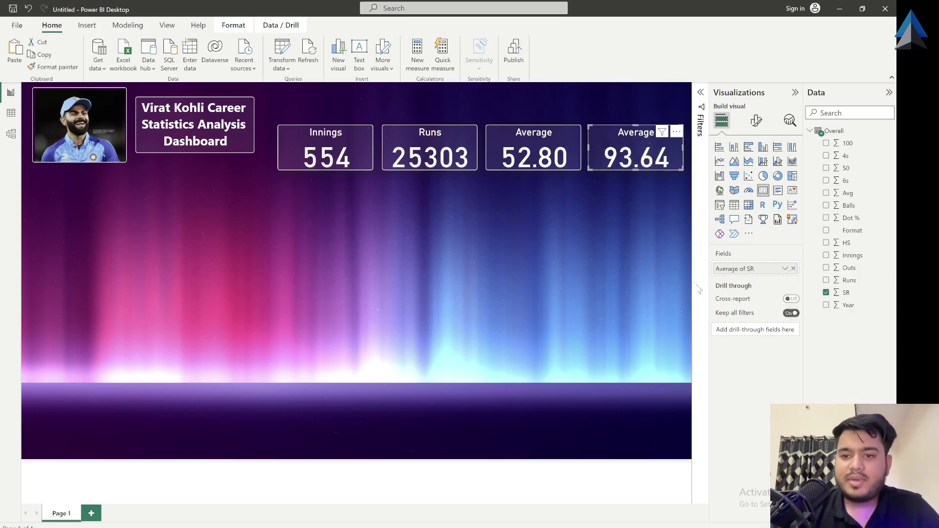
click(683, 268)
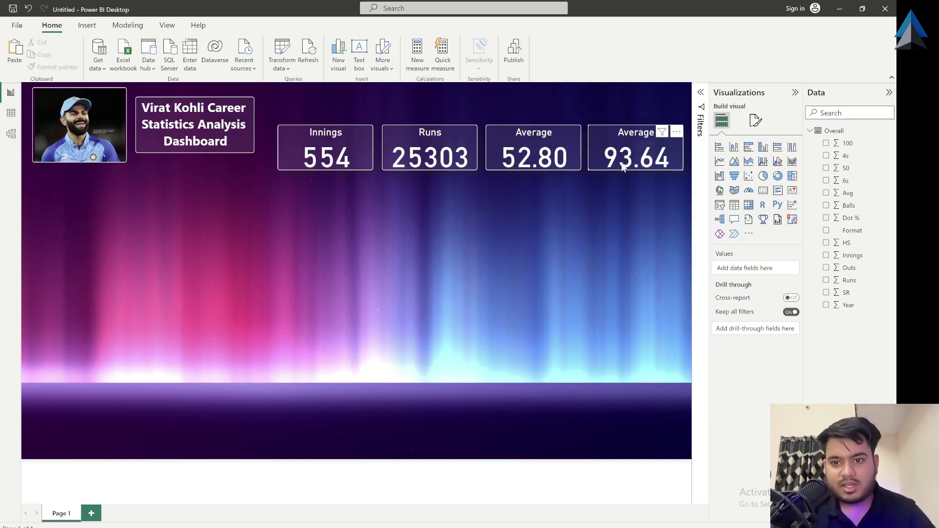
Change the title text of the fourth card to "Strike Rate"
click(648, 138)
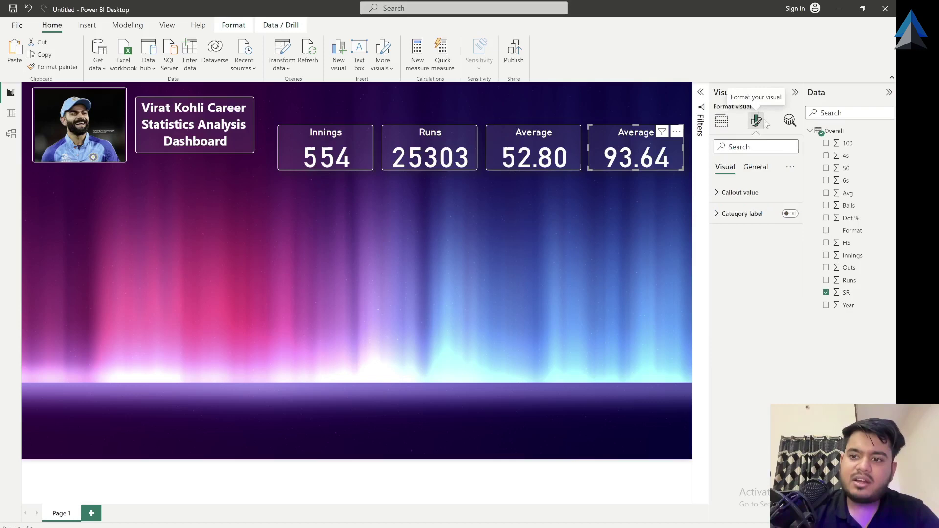
click(755, 167)
click(746, 215)
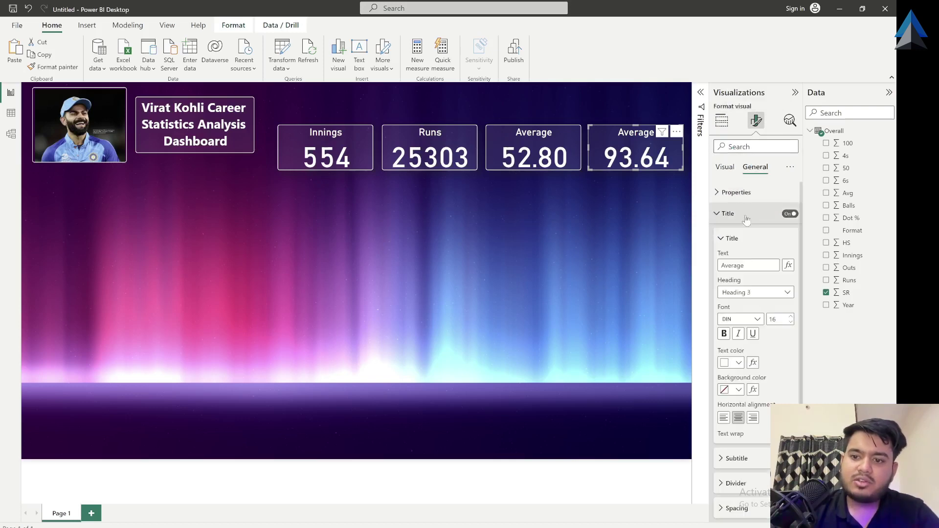
double_click(741, 267)
text(Sr)
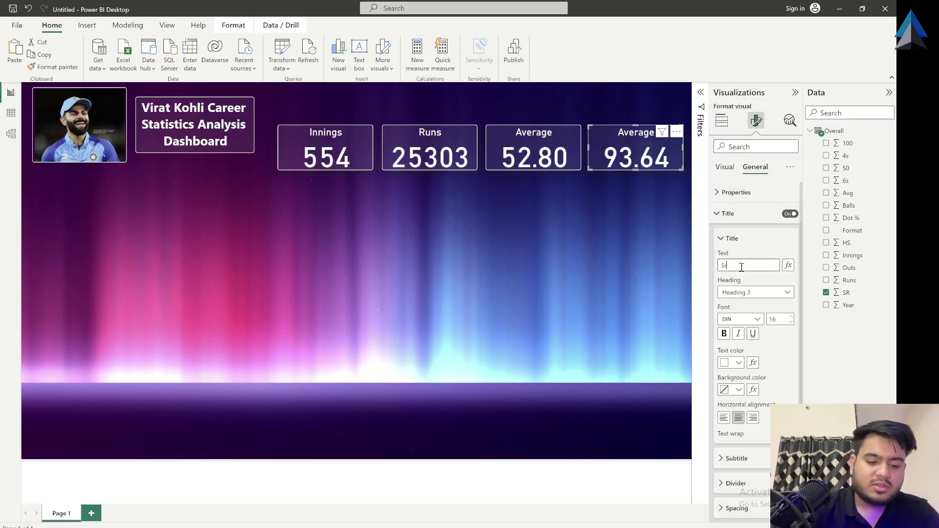
key(BackSpace)
text(tr)
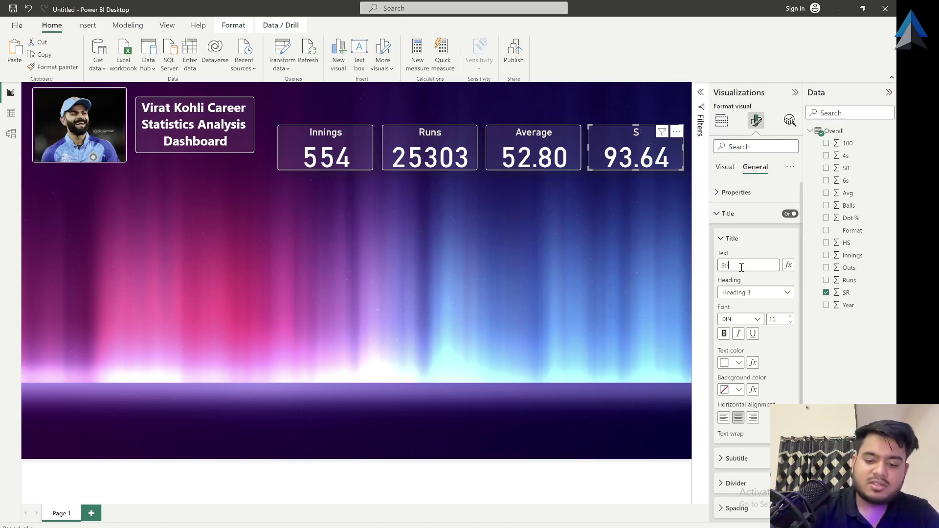
text(ike Rate)
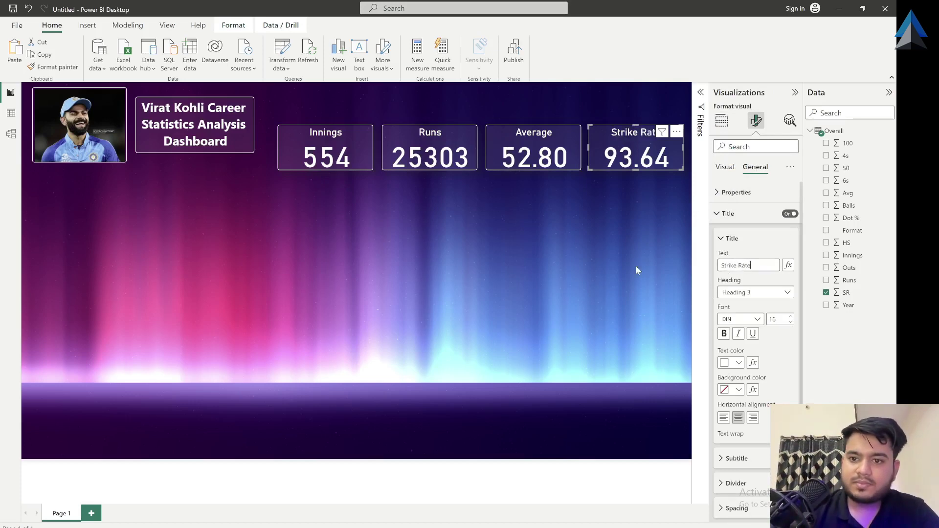
click(636, 266)
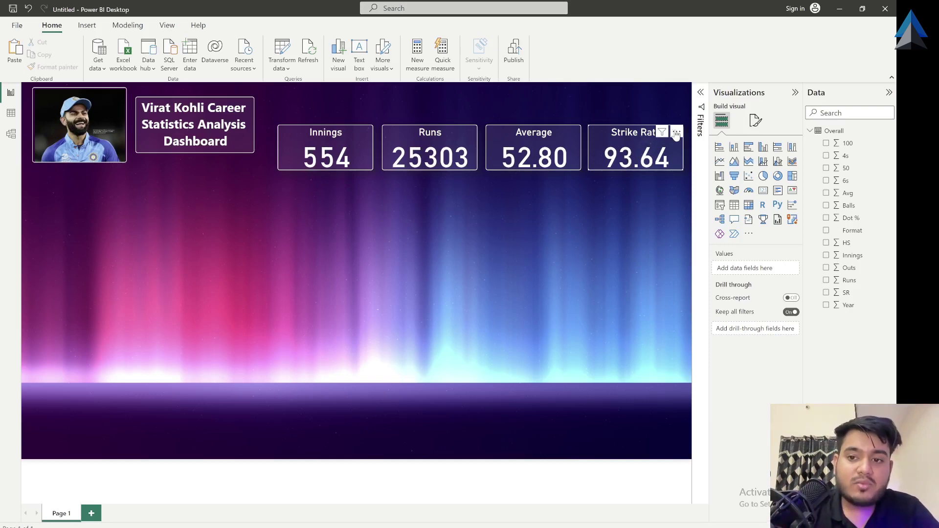
Check which aggregation the fields of the Strike Rate, Average, Runs and Innings cards use
click(607, 149)
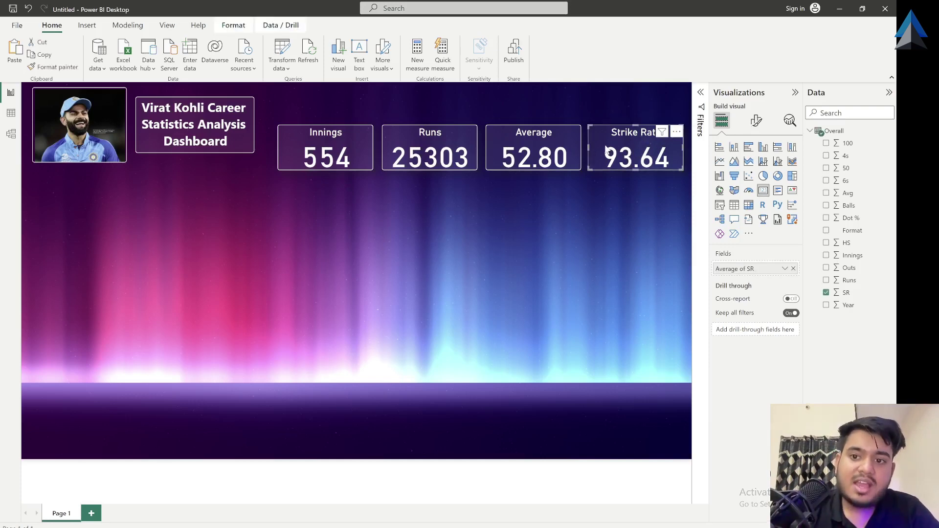
click(785, 268)
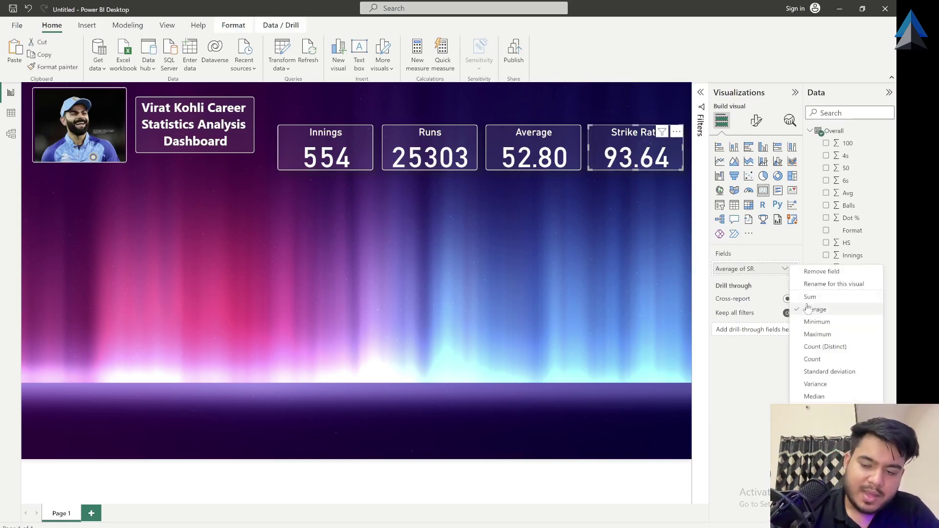
click(561, 147)
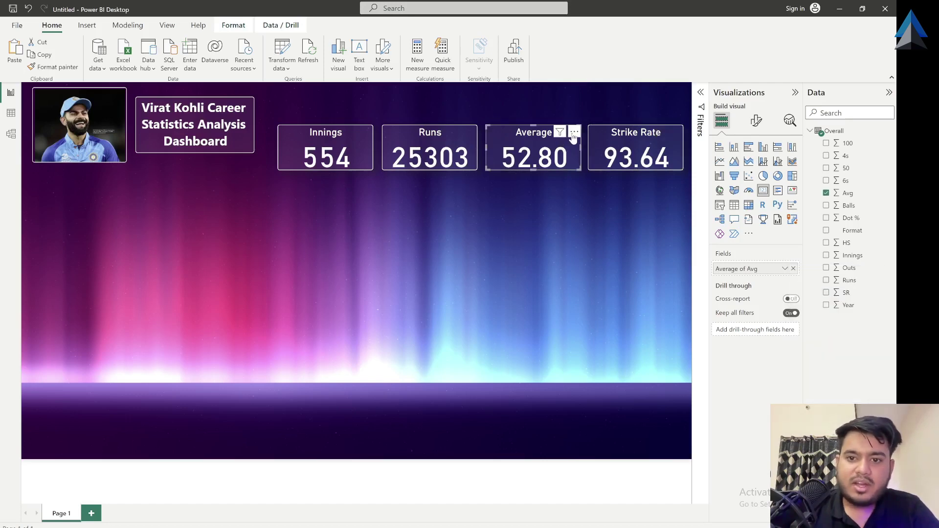
click(574, 132)
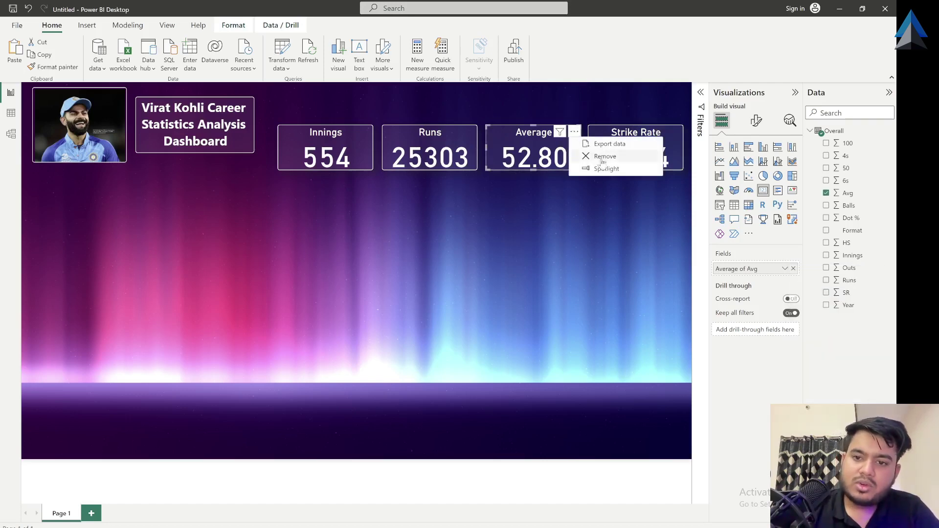
click(574, 132)
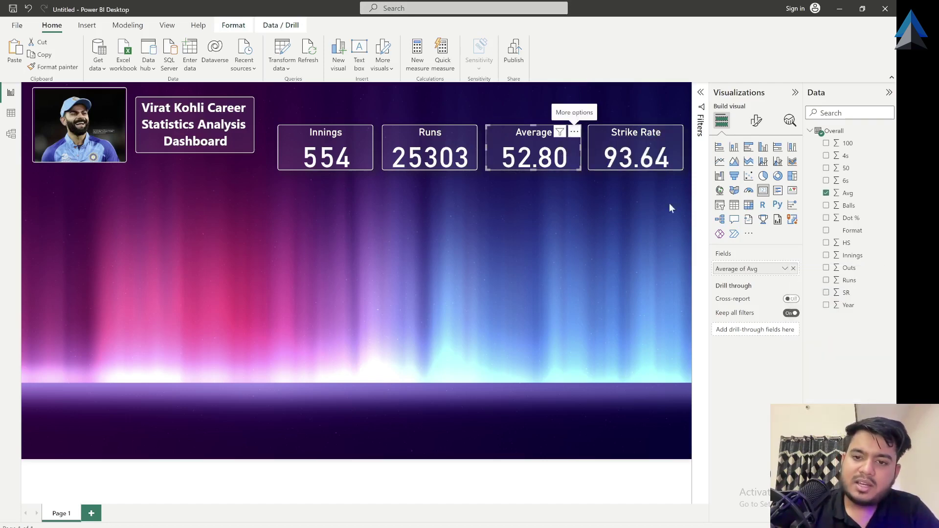
click(785, 268)
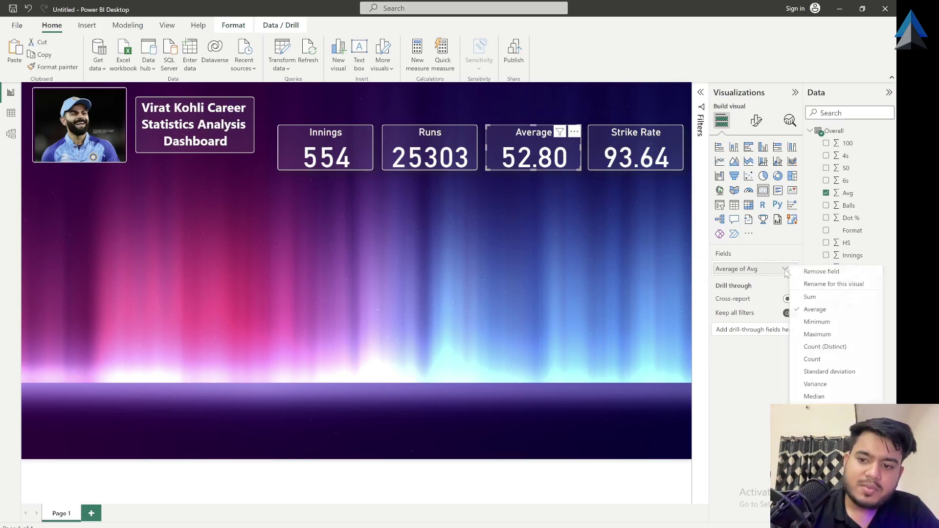
click(453, 159)
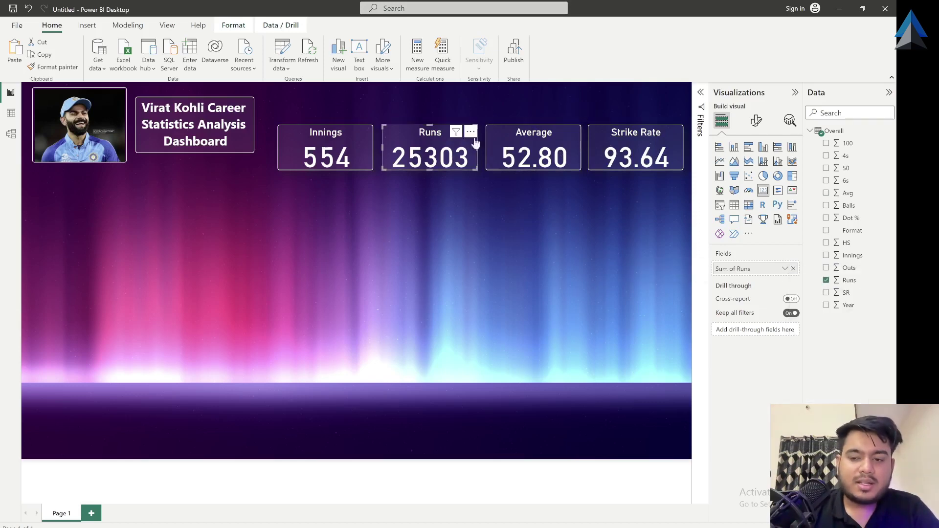
click(785, 270)
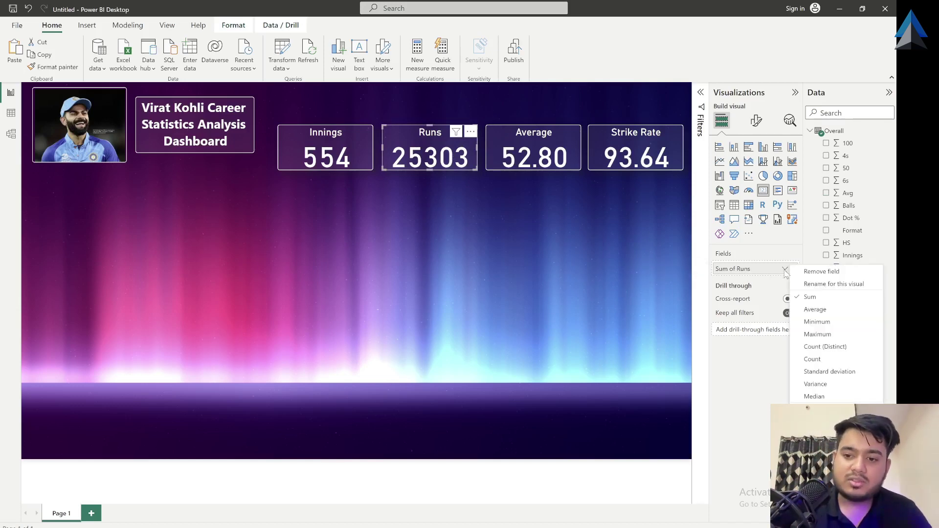
click(476, 249)
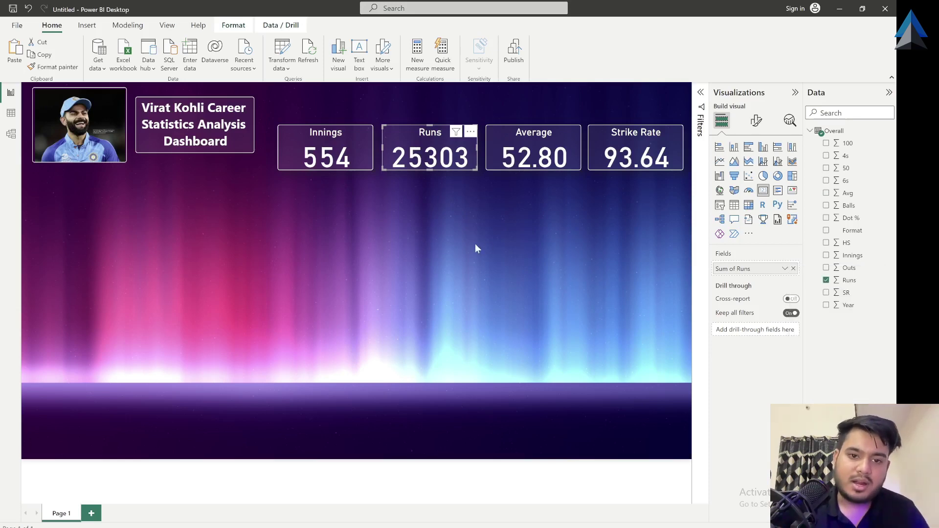
click(354, 148)
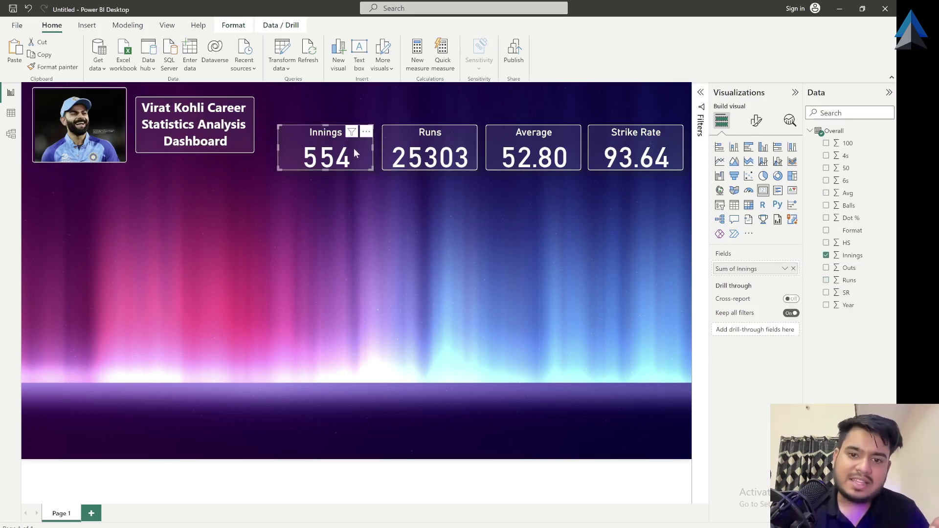
click(785, 268)
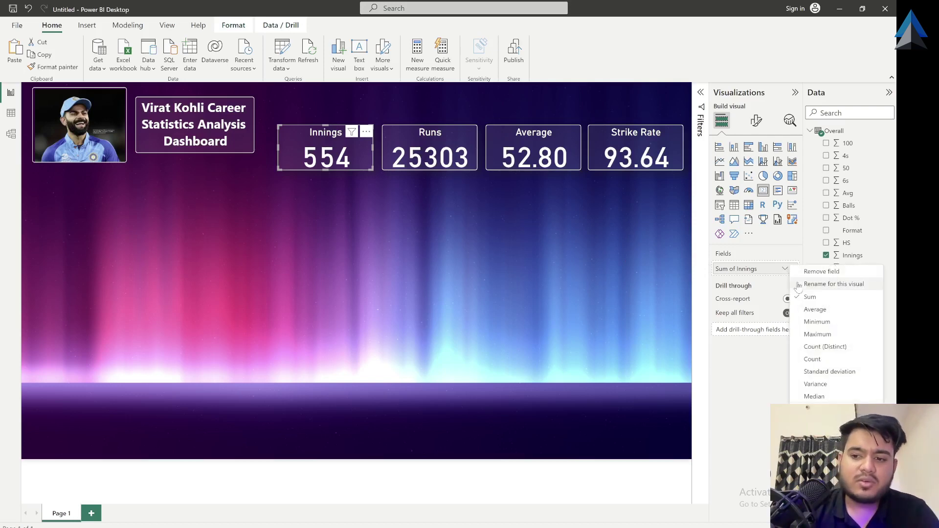
click(594, 291)
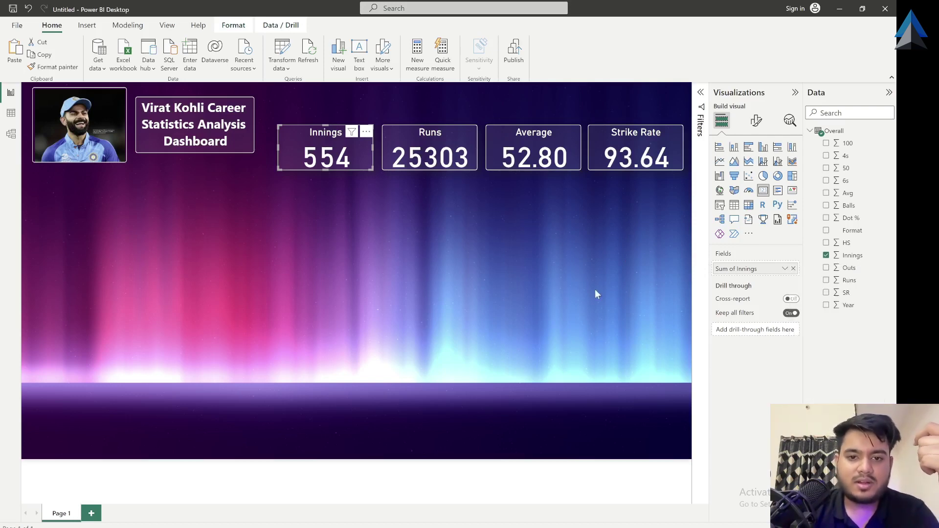
click(595, 291)
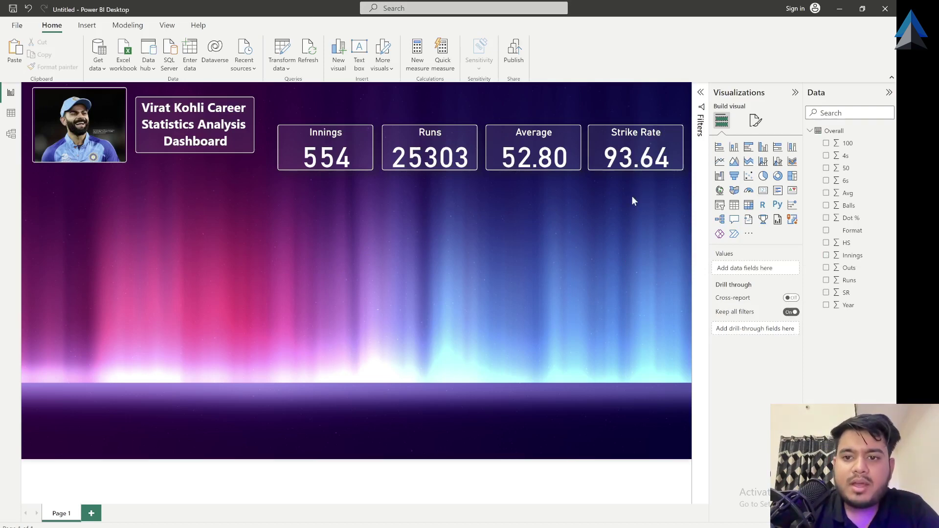
Stack the Average card above the Strike Rate card in the report page's upper-right corner, leaving a narrow gap between them
click(637, 143)
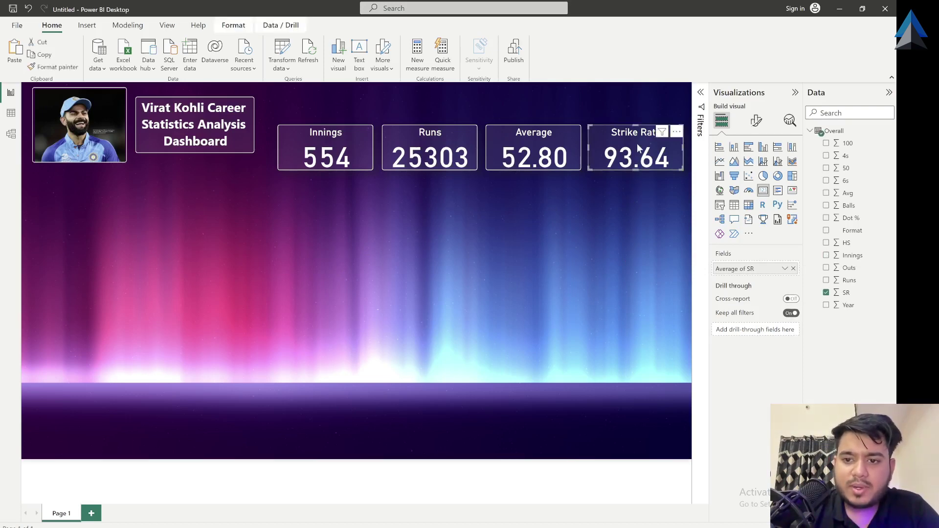
drag(637, 143, 637, 158)
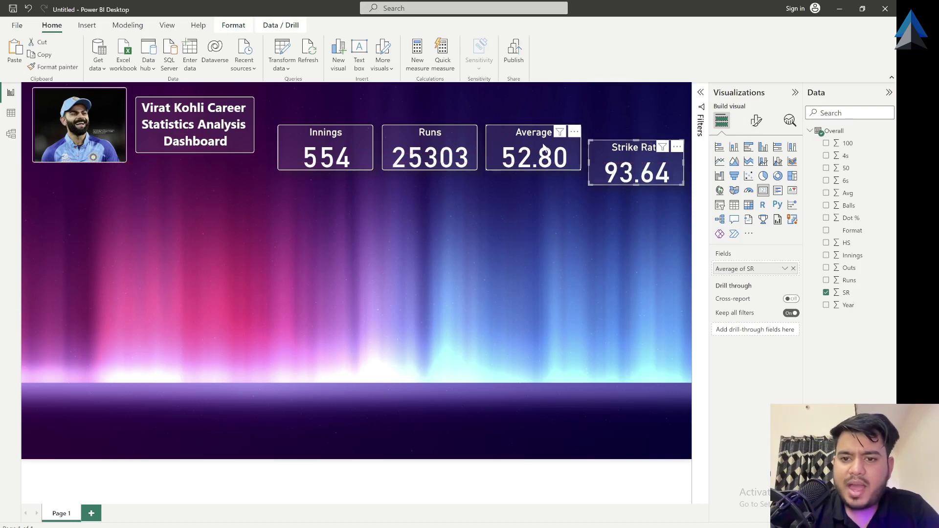
drag(547, 143, 646, 113)
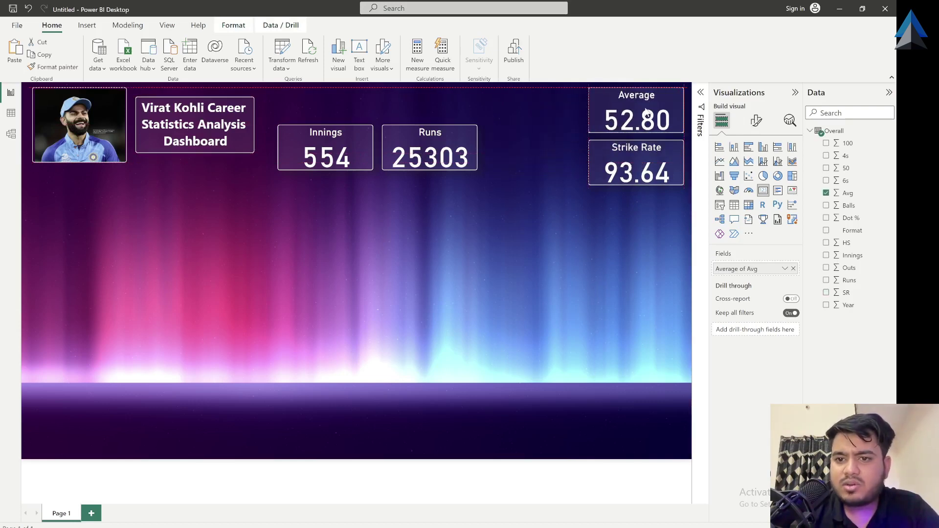
click(621, 154)
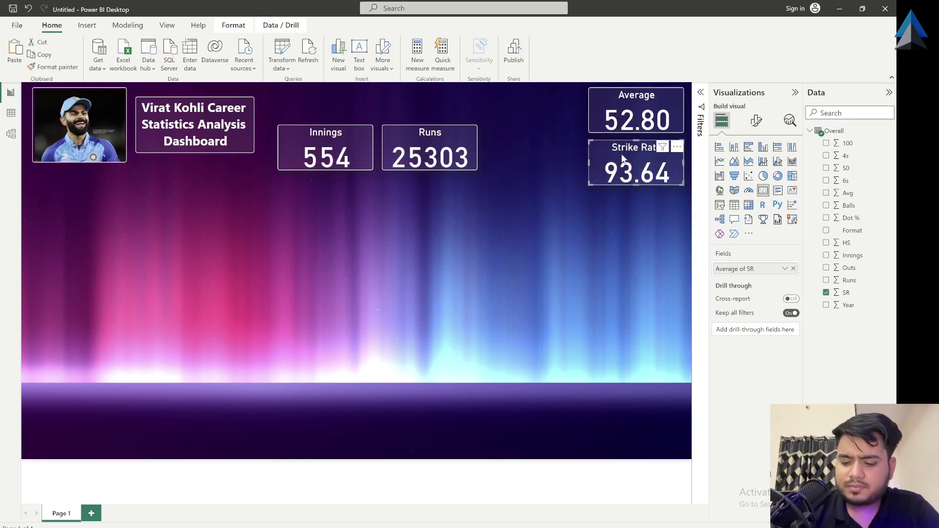
key(Up)
key(Up)
key(Up)
key(Up)
key(Up)
key(Up)
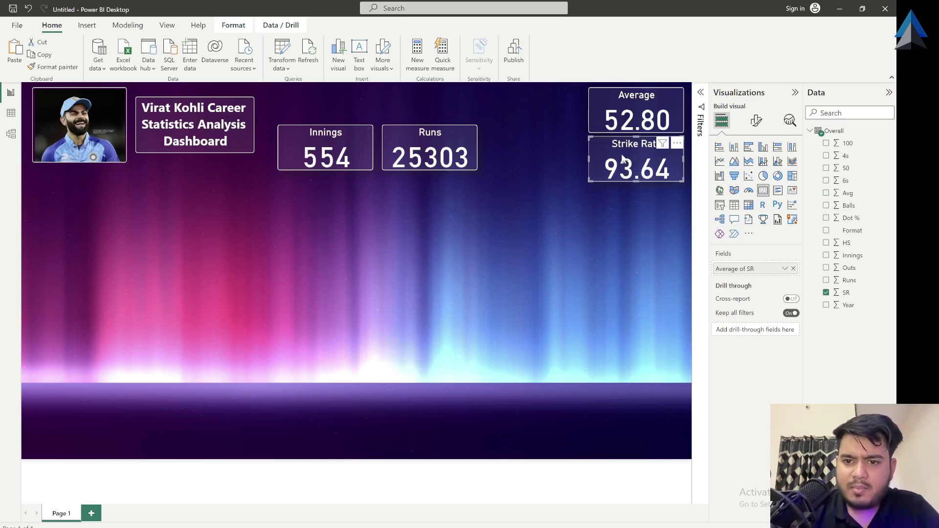
key(Up)
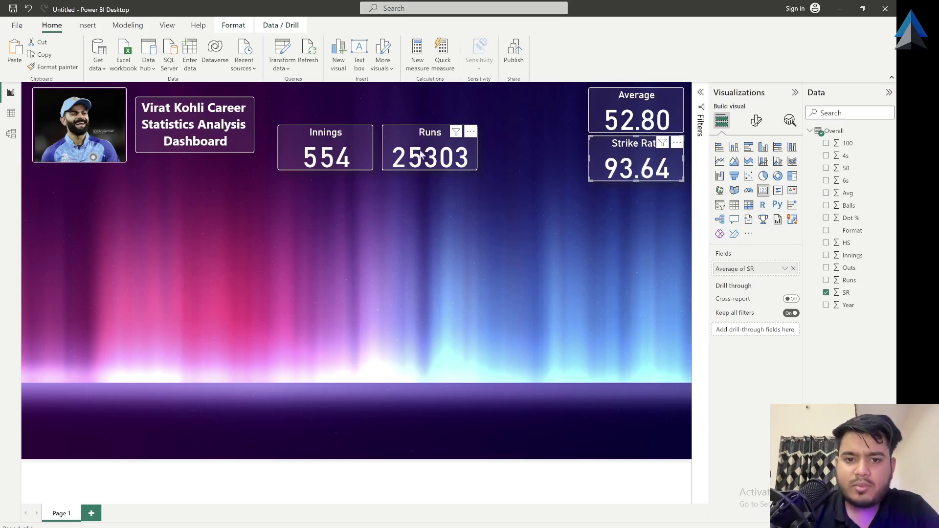
Place the Innings card beside Average and the Runs card beside Strike Rate to form a two-by-two card grid
drag(417, 153, 523, 164)
drag(306, 136, 515, 98)
click(417, 107)
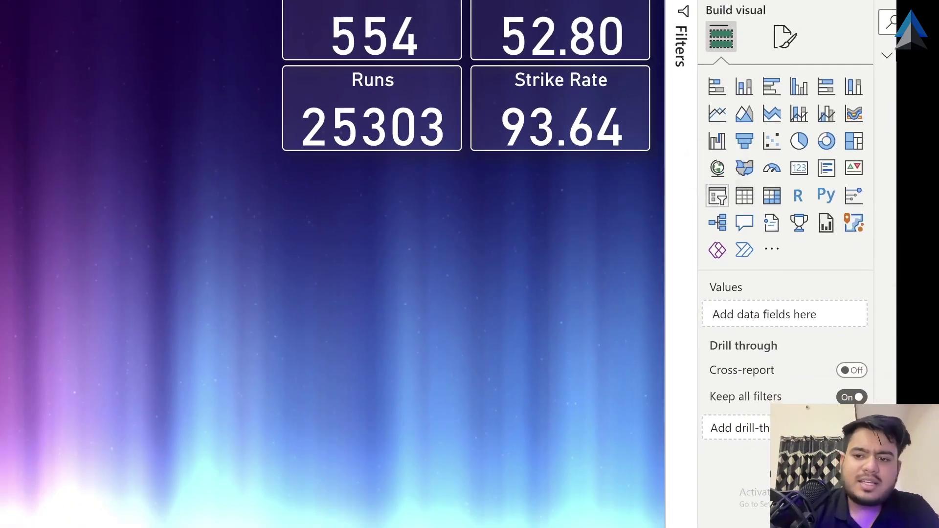
Add an empty slicer between the title box and the card grid, and extend its lower edge to the grid's bottom
right_click(720, 196)
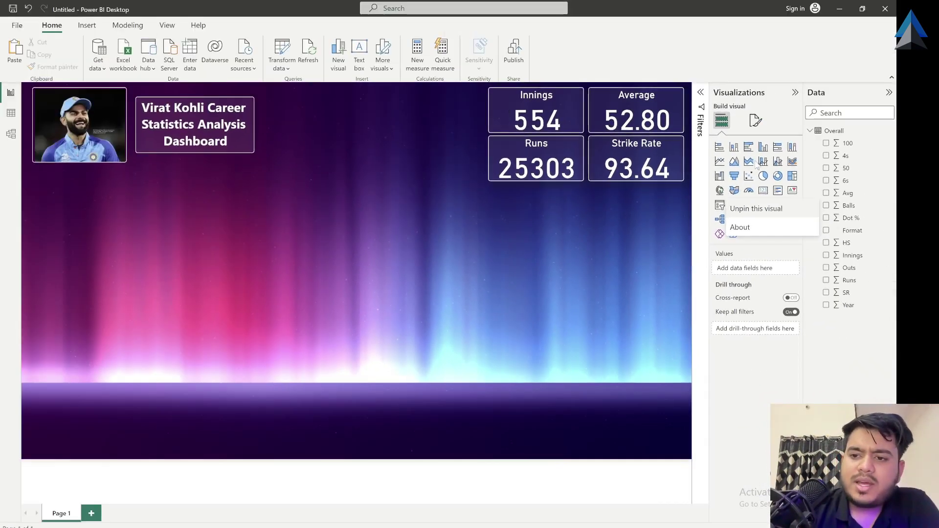
click(720, 206)
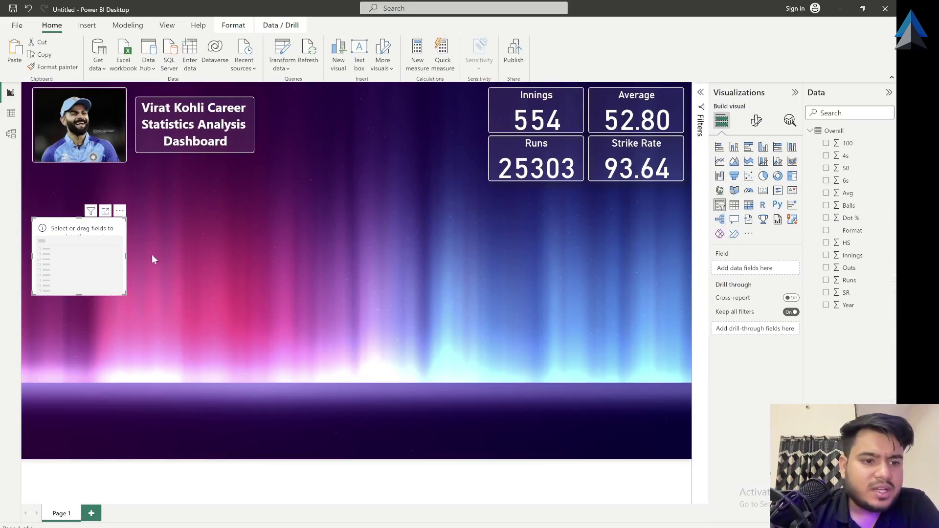
drag(103, 243, 463, 125)
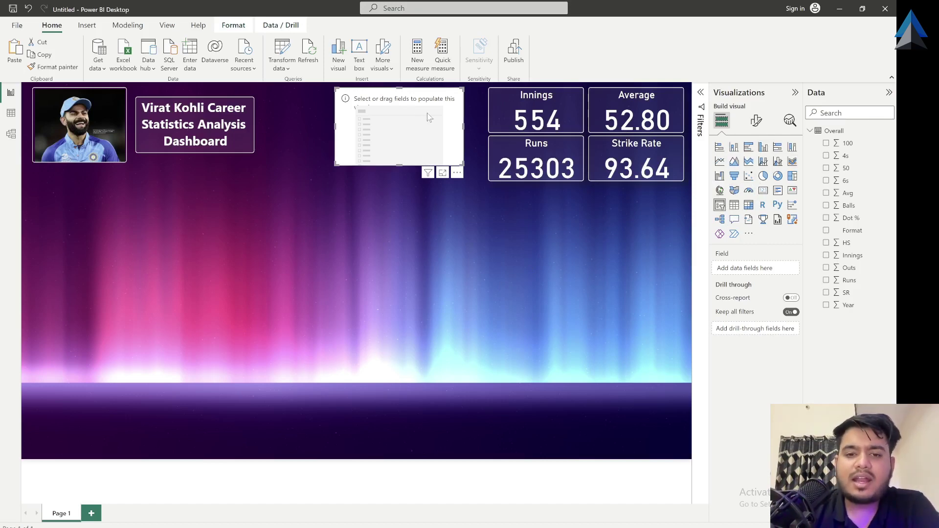
drag(400, 166, 401, 181)
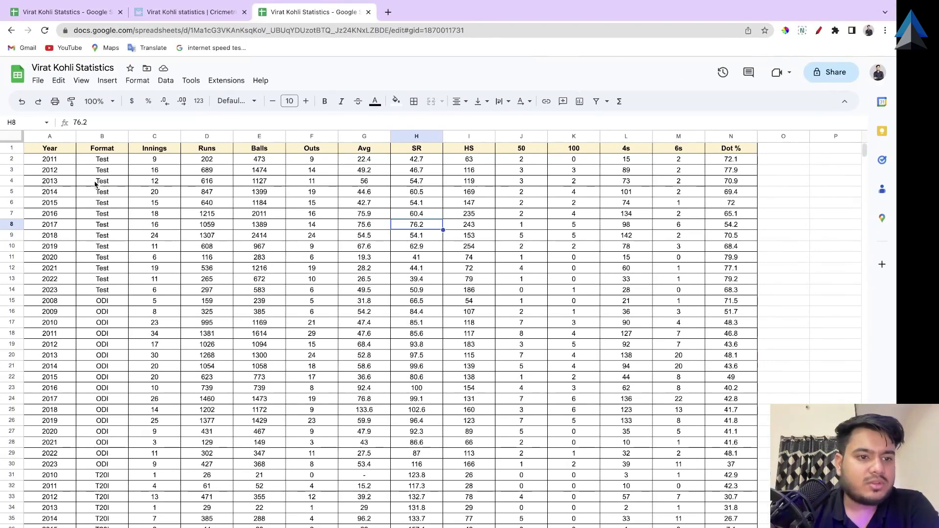
Review the Format column in the Google Sheets source data alongside the Year, Innings and Runs values
drag(105, 159, 98, 389)
click(99, 475)
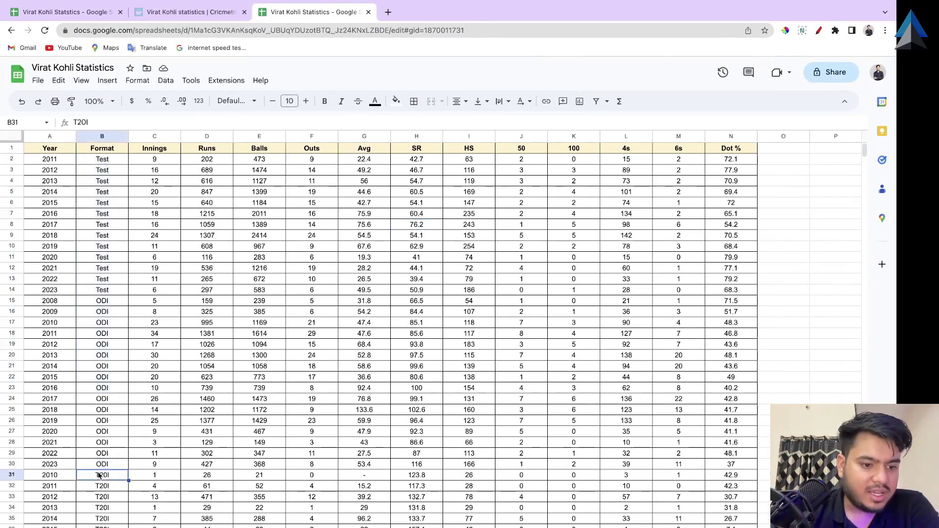
click(115, 161)
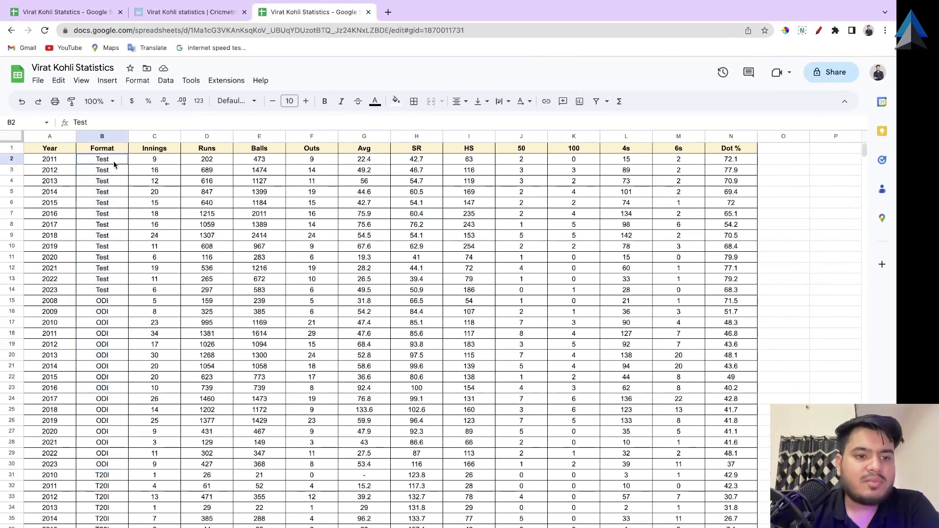
click(68, 165)
click(219, 162)
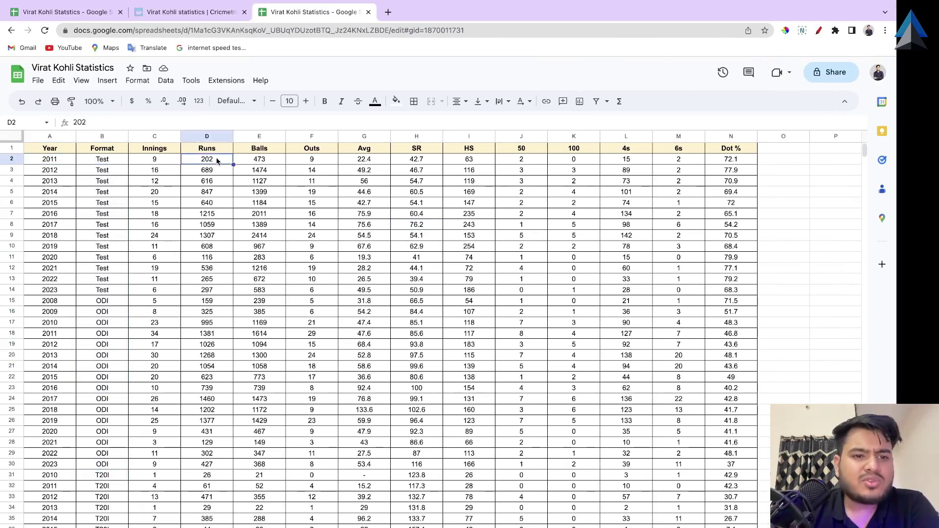
click(159, 164)
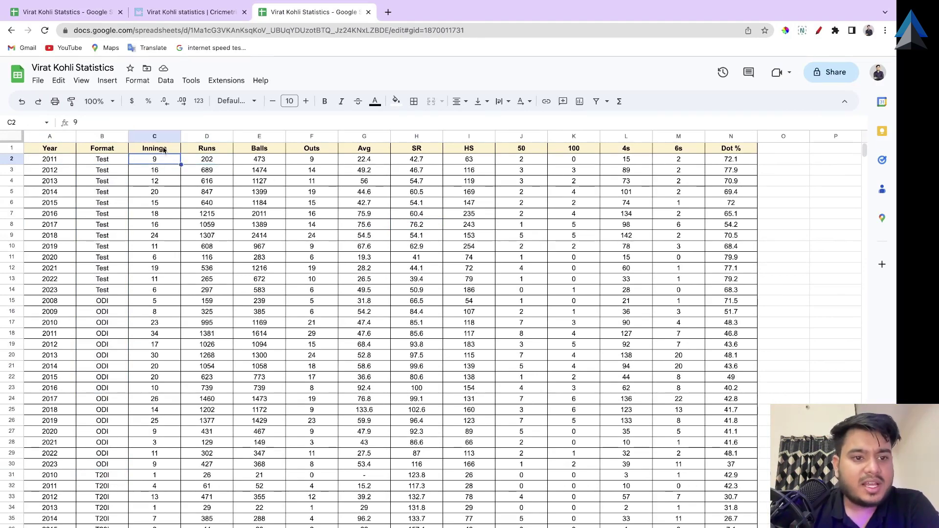
drag(112, 146, 115, 389)
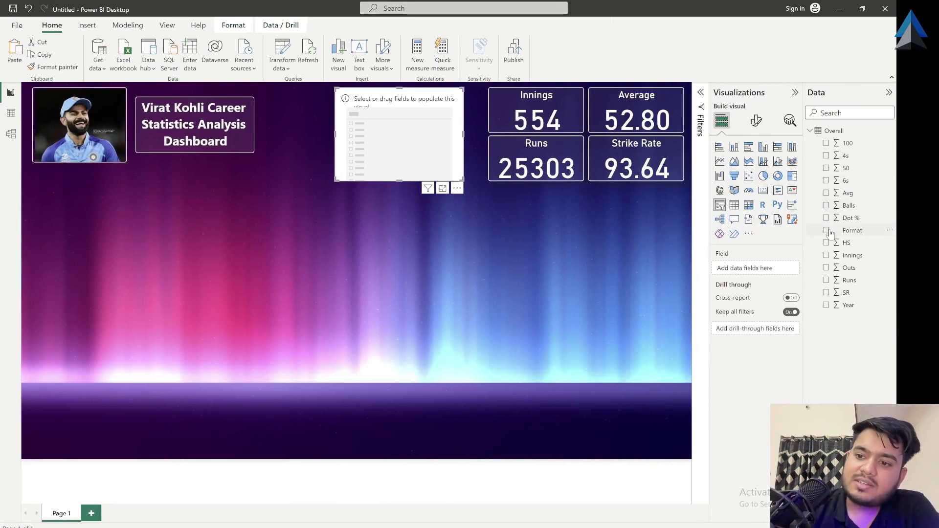
In Power BI, add the Format field to the empty slicer and test filtering the cards by ODI, T20I and Test, ending on ODI
click(827, 232)
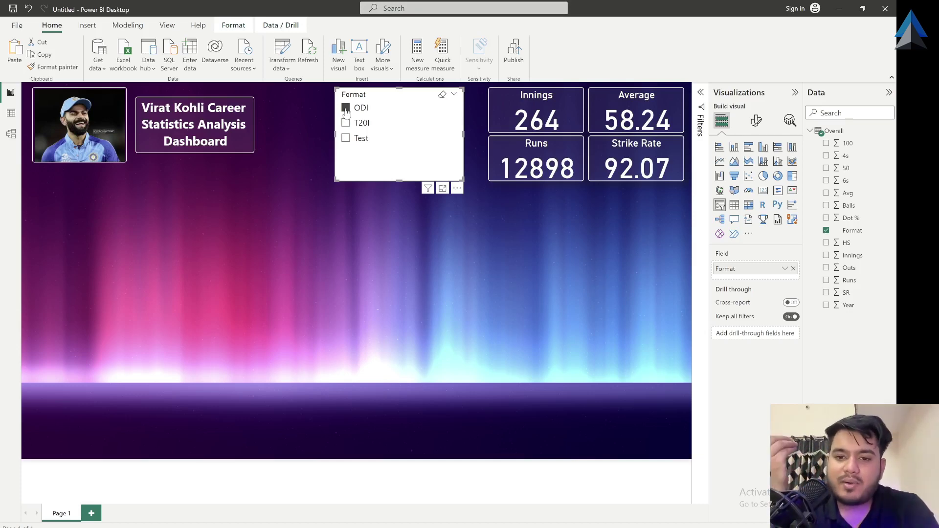
click(346, 110)
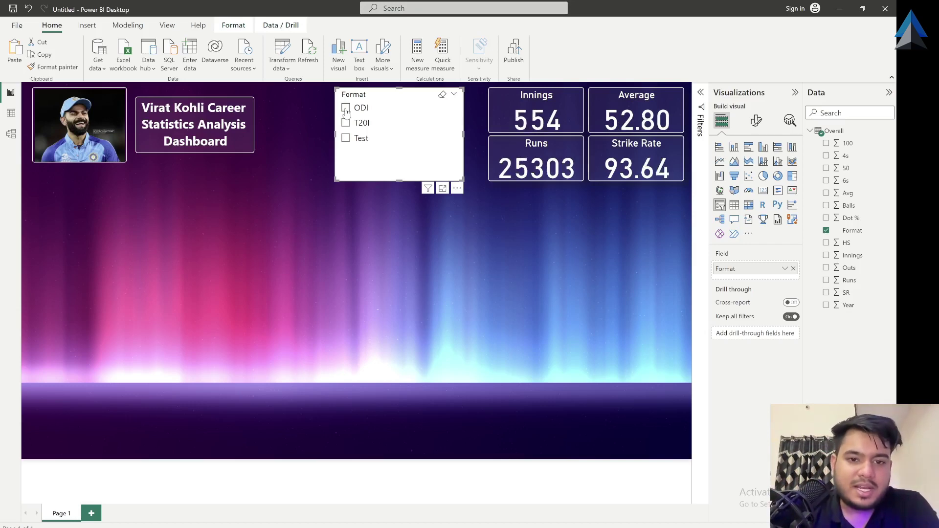
click(346, 123)
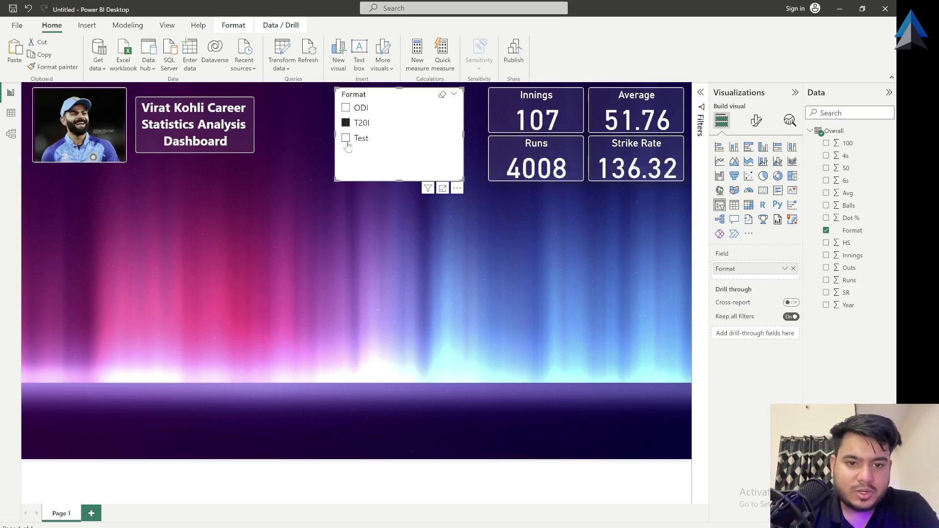
click(346, 139)
click(345, 108)
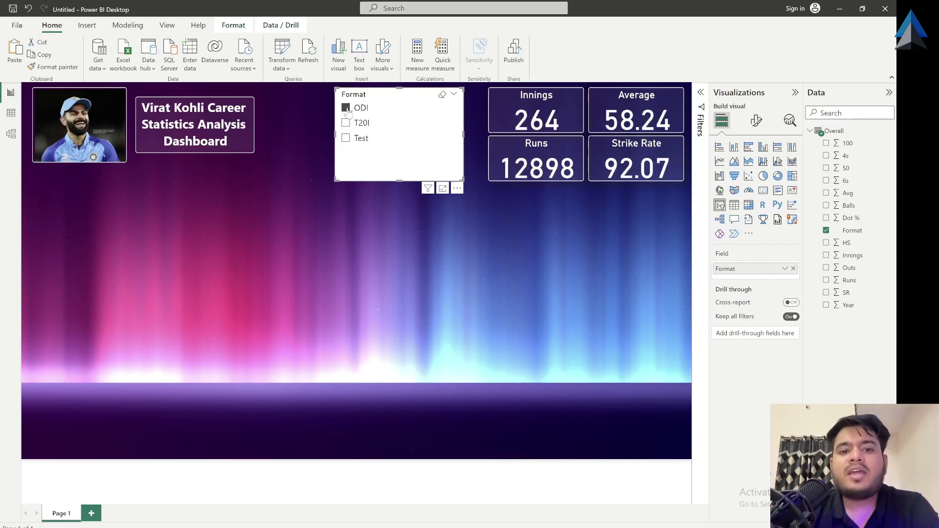
click(346, 123)
click(345, 138)
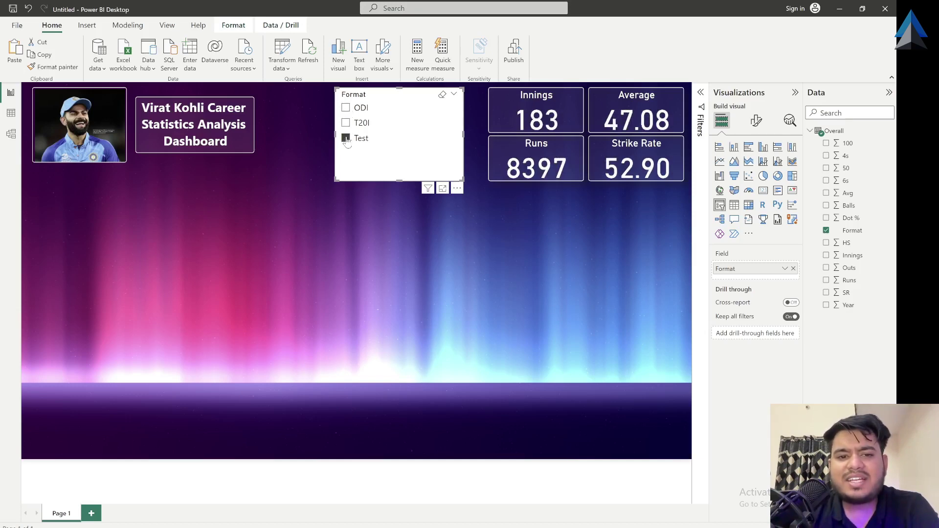
click(346, 108)
click(346, 123)
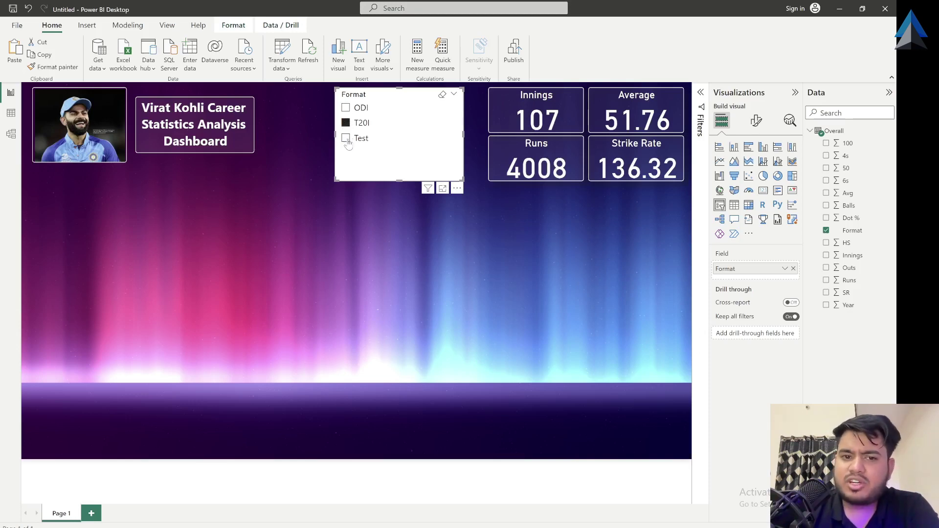
click(346, 109)
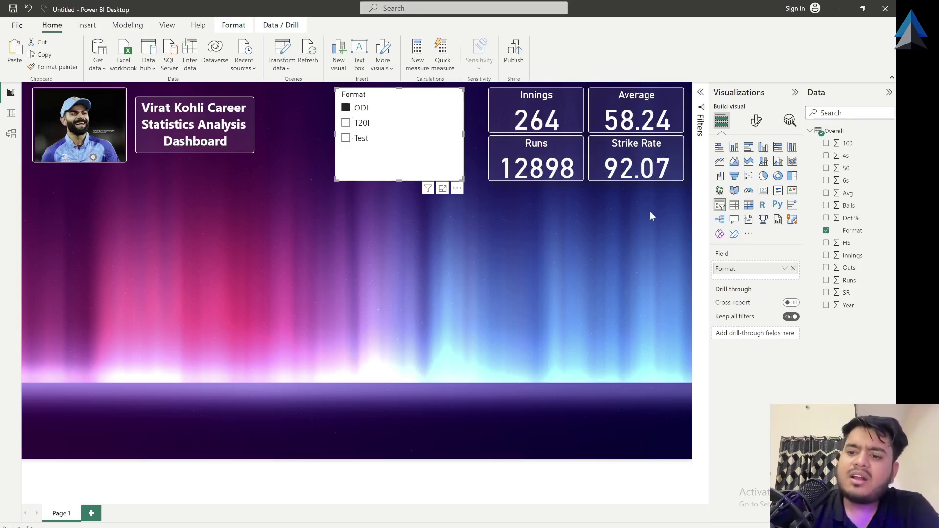
Open the selection options in the Format slicer's visual settings
click(785, 269)
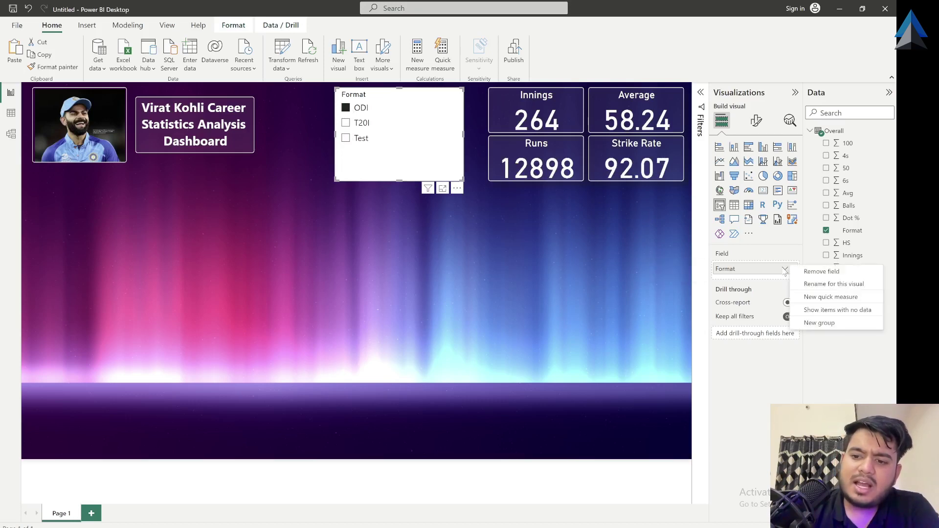
click(767, 260)
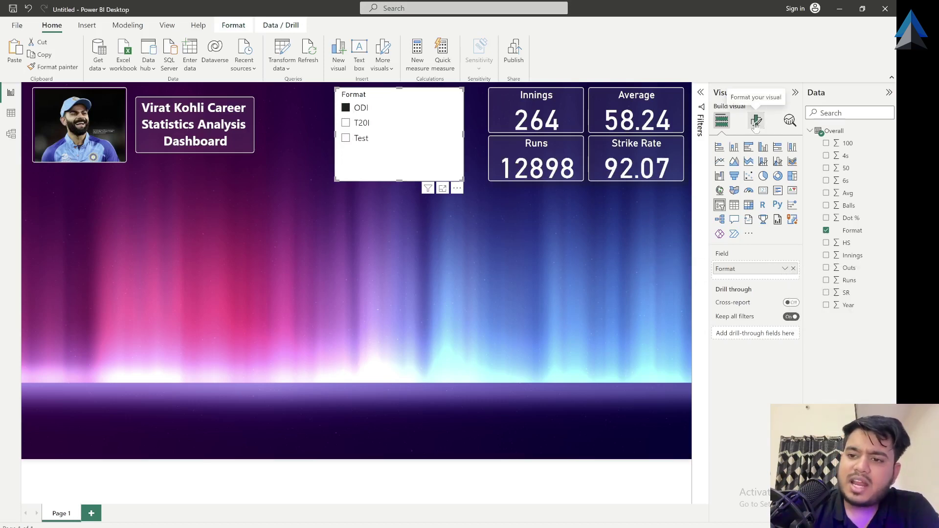
click(756, 123)
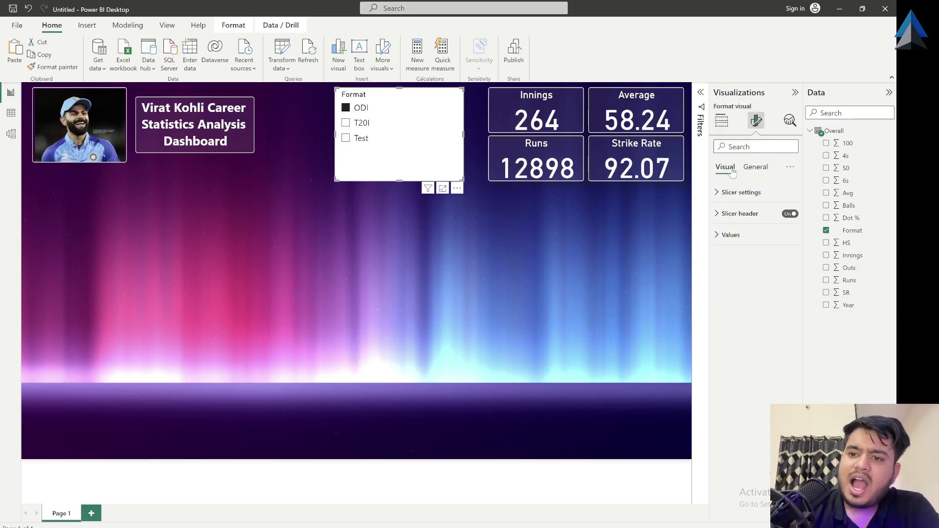
click(734, 193)
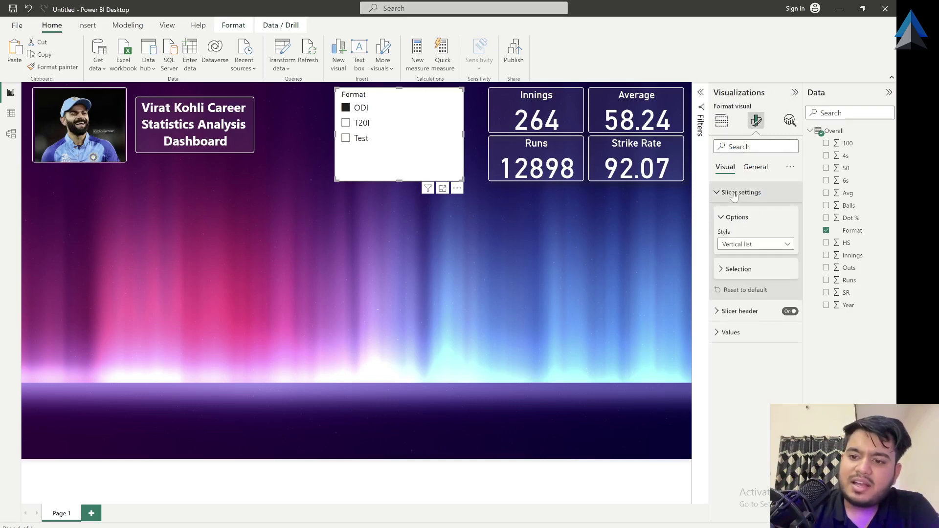
click(739, 269)
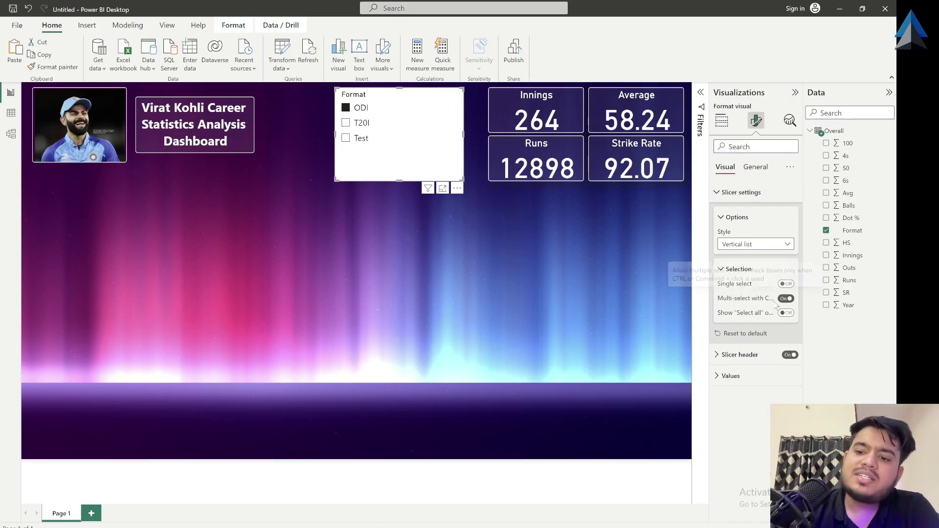